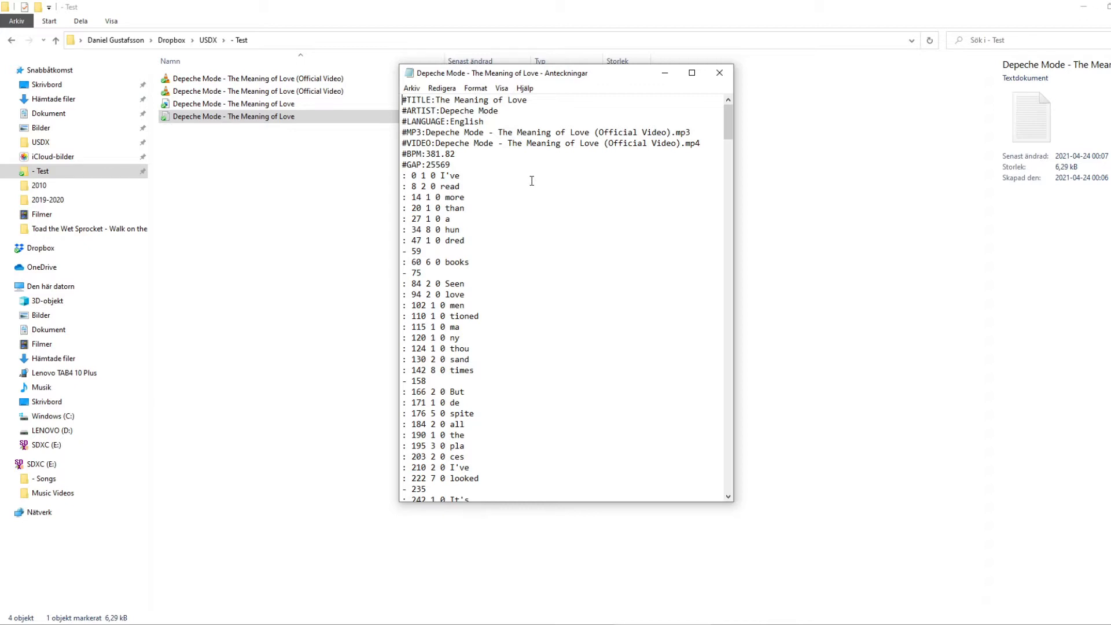
# - Close the song's text file and create a new folder inside the - Test folder
pyautogui.click(719, 72)
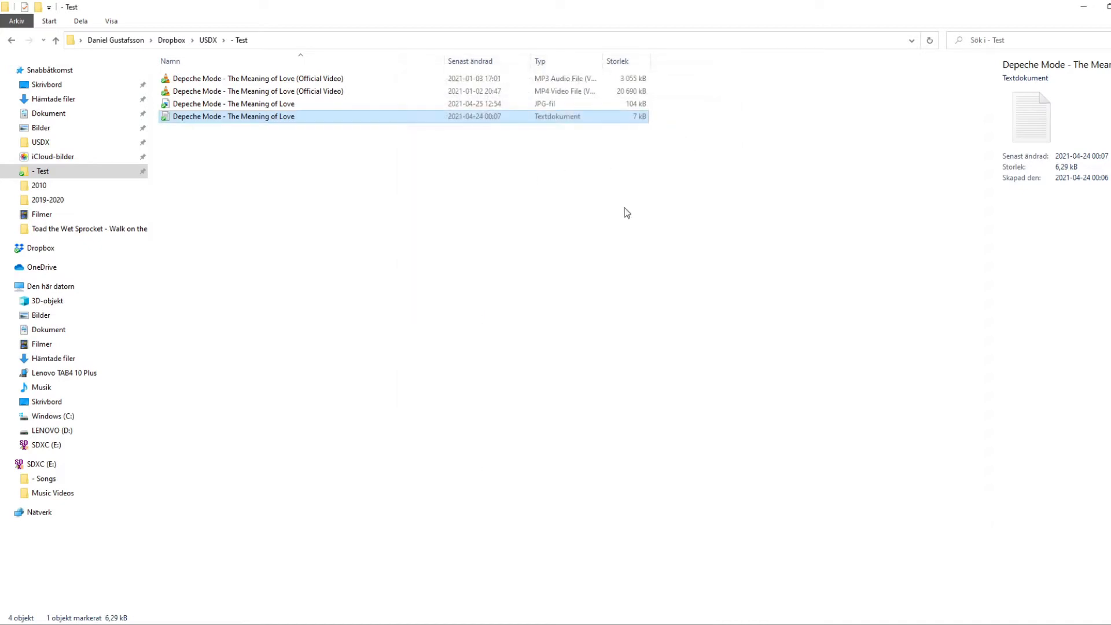
pyautogui.click(310, 197)
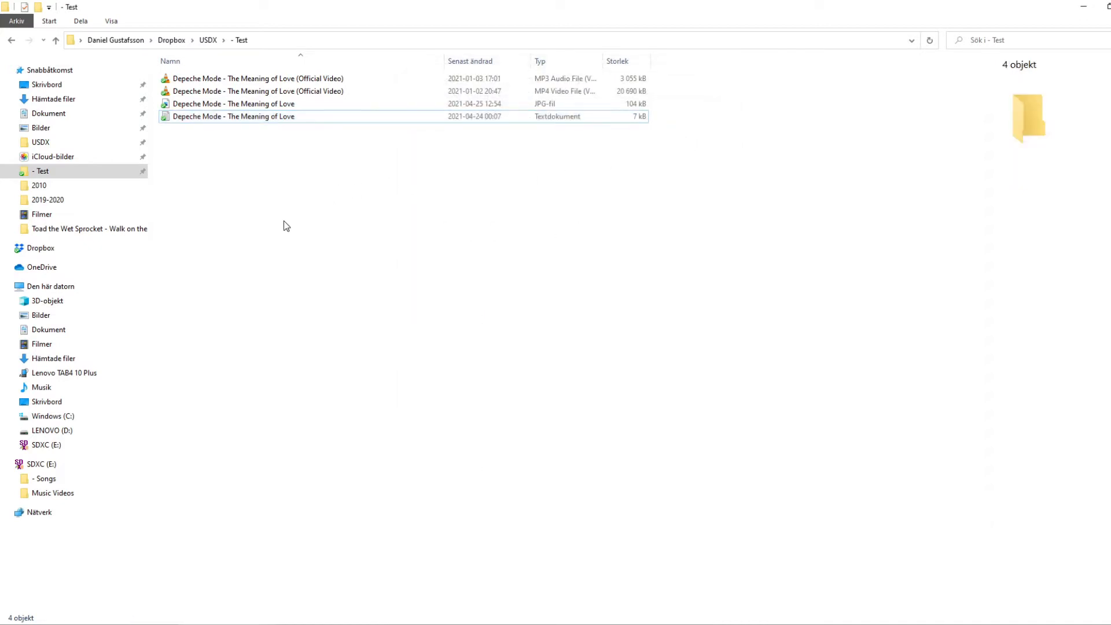
pyautogui.rightClick(285, 222)
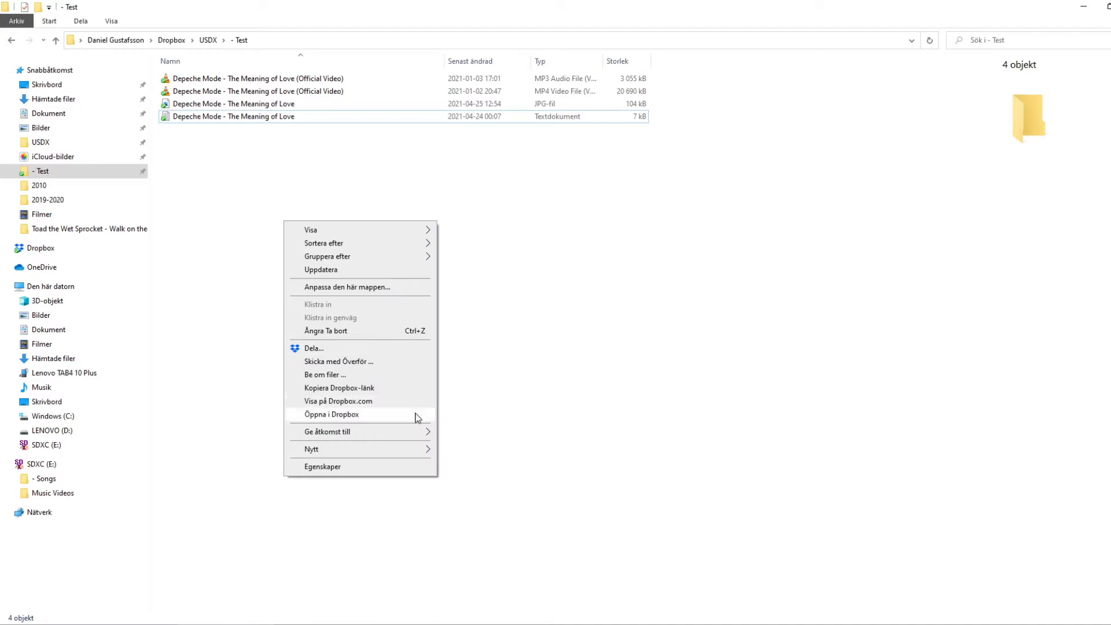
pyautogui.moveTo(402, 457)
pyautogui.click(512, 452)
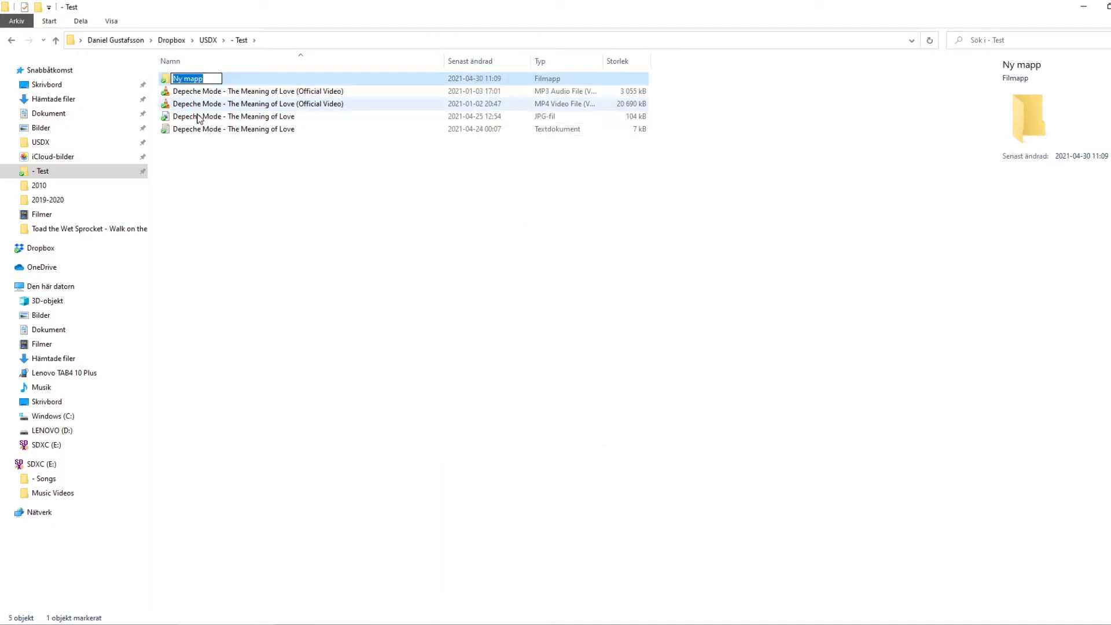
# - Name the new folder "Depeche Mode - The Meaning of Love", reusing the name of the song's text file
pyautogui.click(217, 133)
pyautogui.click(220, 136)
pyautogui.hotkey('ctrl', 'c')
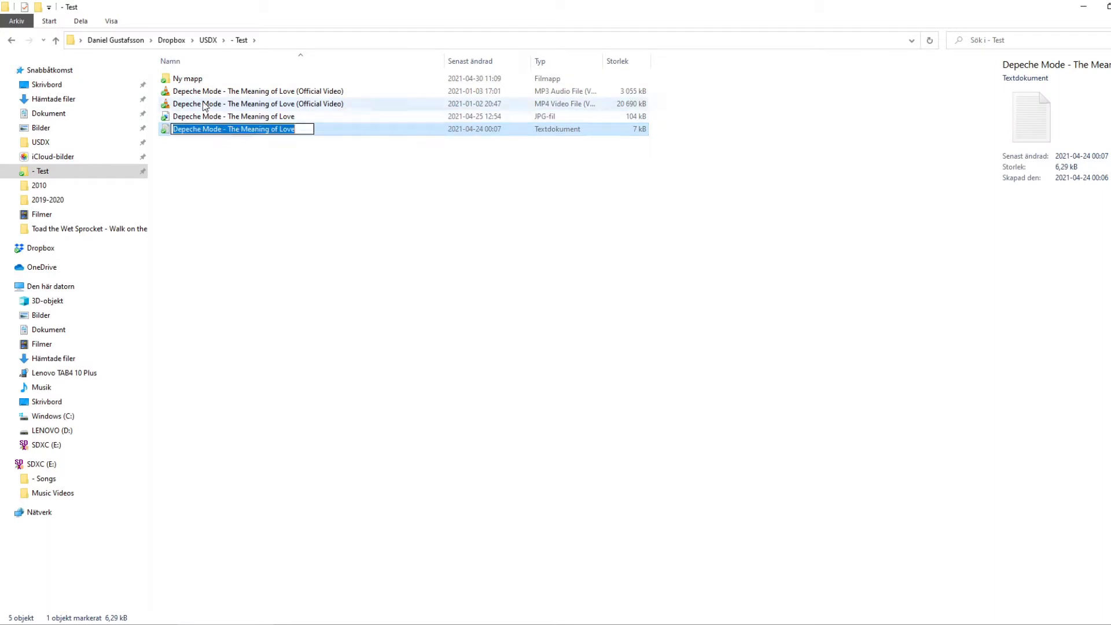
pyautogui.click(189, 81)
pyautogui.click(192, 81)
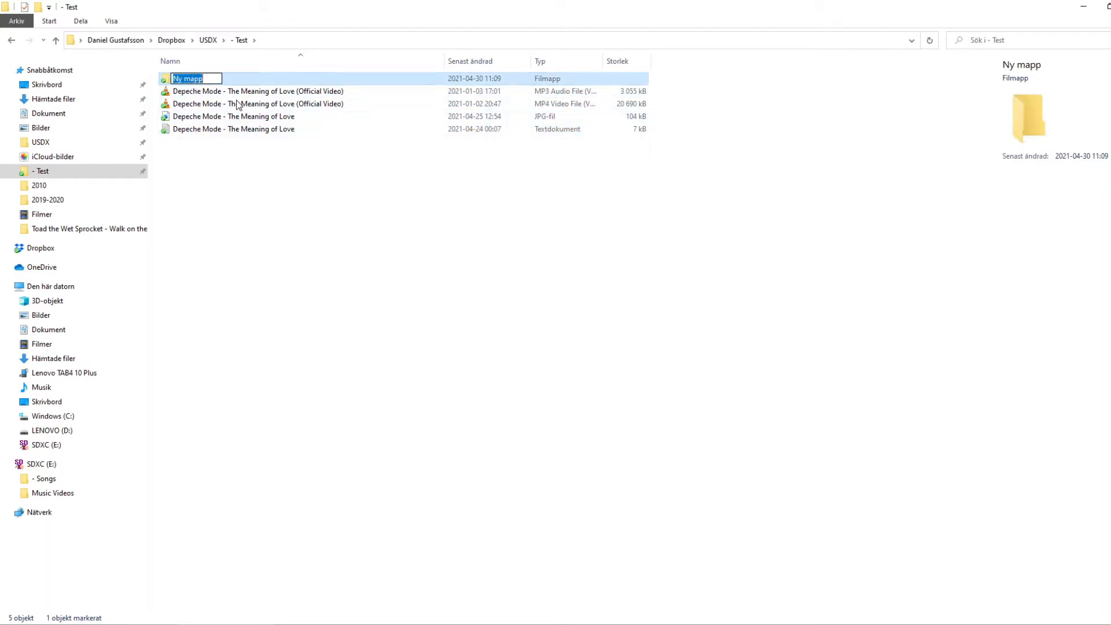
pyautogui.hotkey('ctrl', 'v')
pyautogui.click(266, 229)
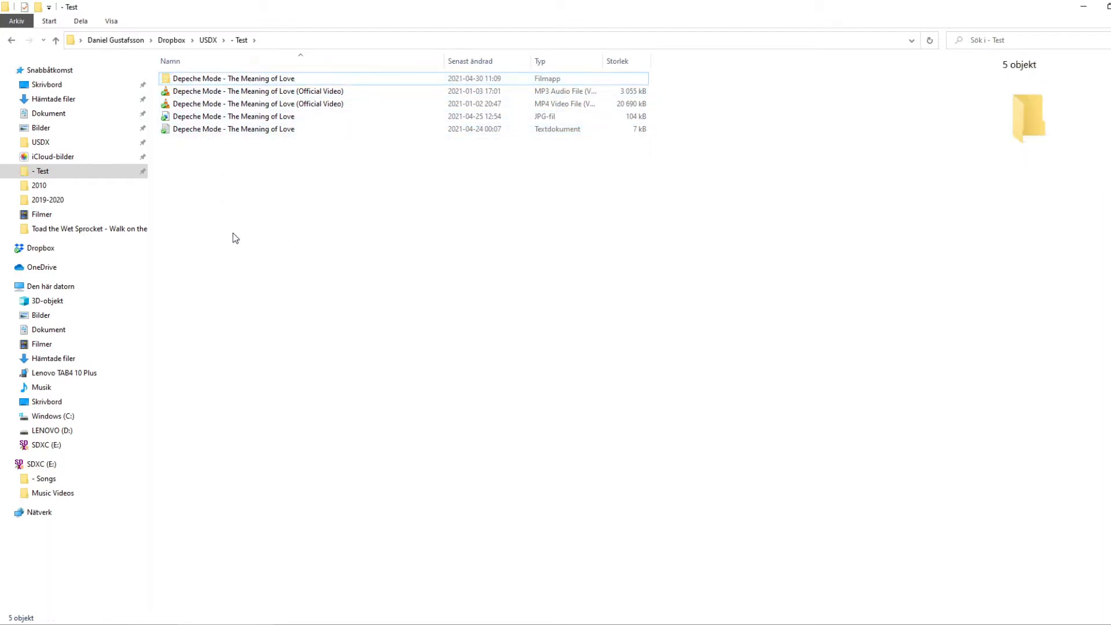
# - Move the song's MP3, MP4, JPG and text files into the "Depeche Mode - The Meaning of Love" folder
pyautogui.moveTo(241, 223); pyautogui.dragTo(228, 147)
pyautogui.click(270, 131)
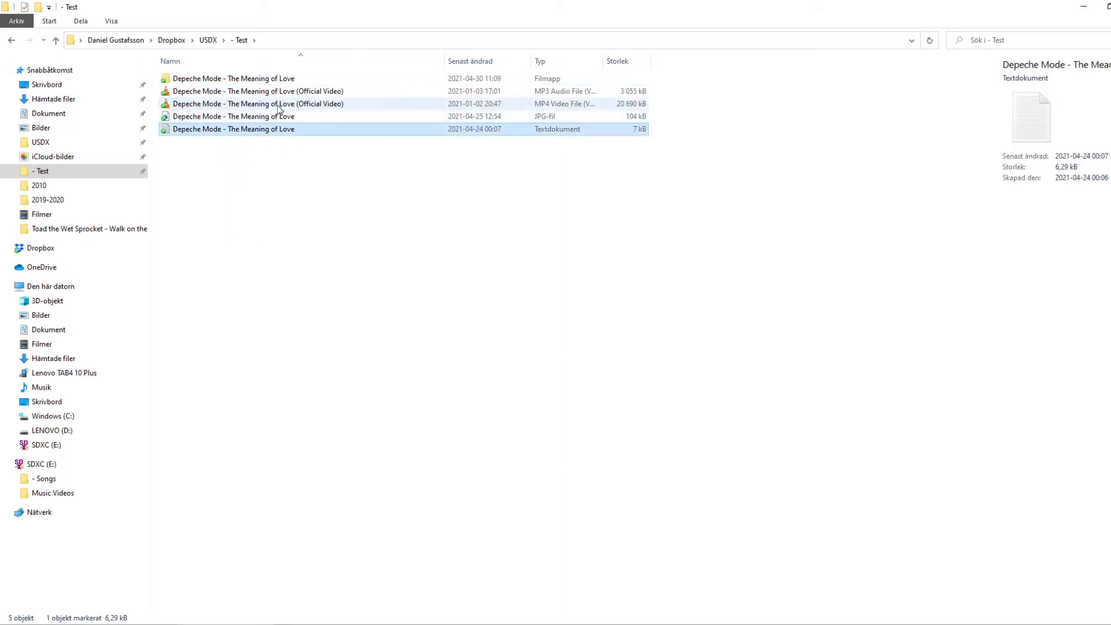
pyautogui.click(279, 106)
pyautogui.click(283, 91)
pyautogui.click(285, 117)
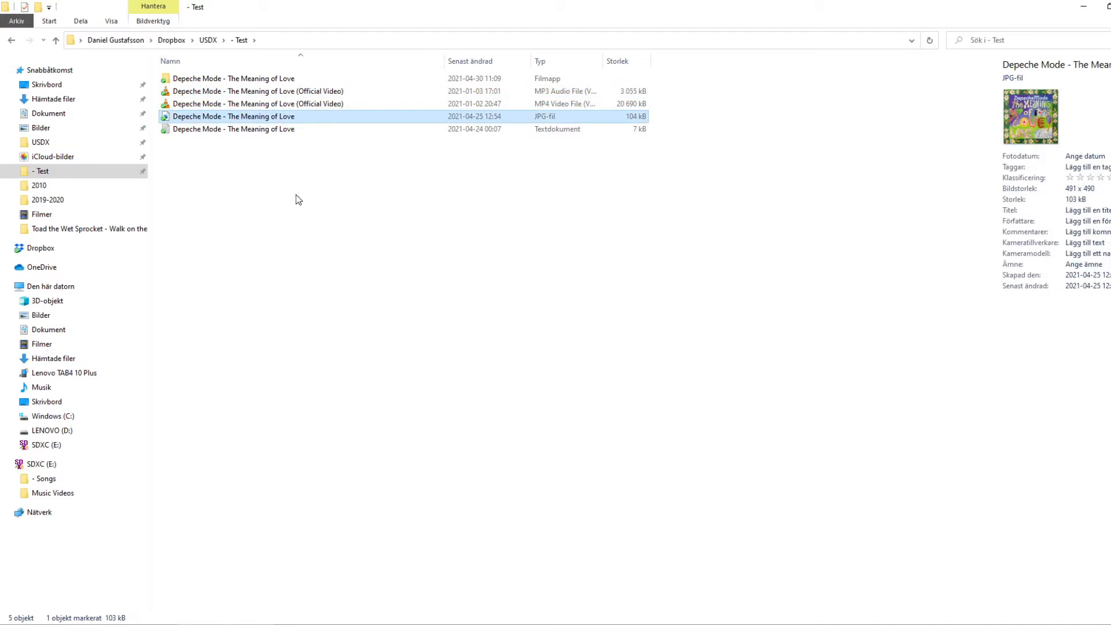
pyautogui.click(265, 191)
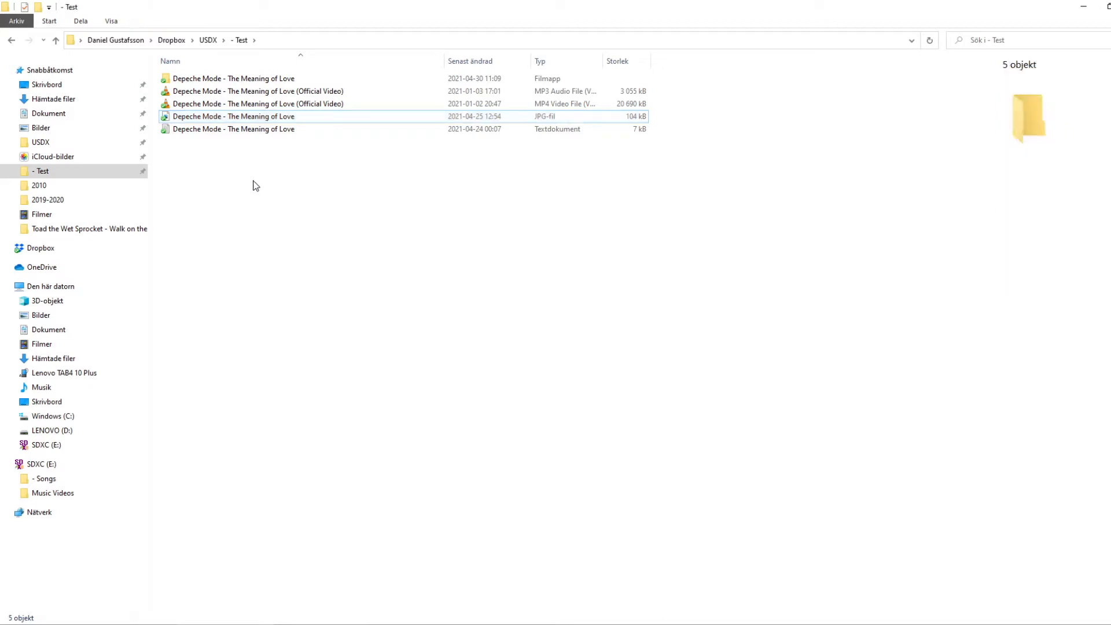
pyautogui.moveTo(253, 180); pyautogui.dragTo(217, 83)
pyautogui.moveTo(209, 128); pyautogui.dragTo(271, 79)
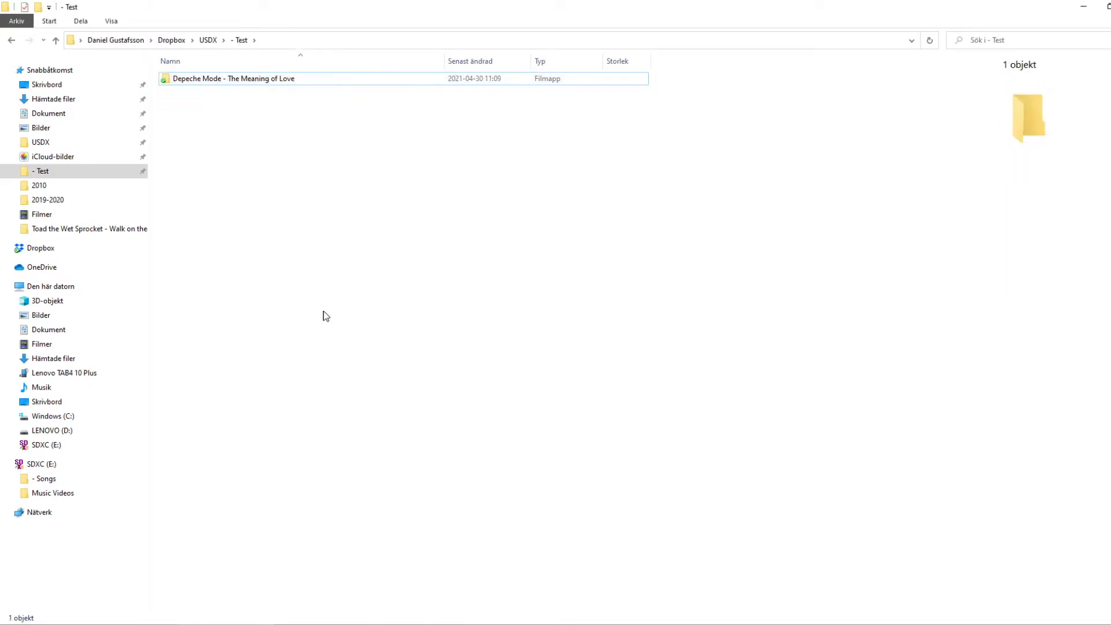
# - Switch to the Yass Karaoke Editor, reload the song library and open The Meaning of Love for editing in a maximized window
pyautogui.click(573, 624)
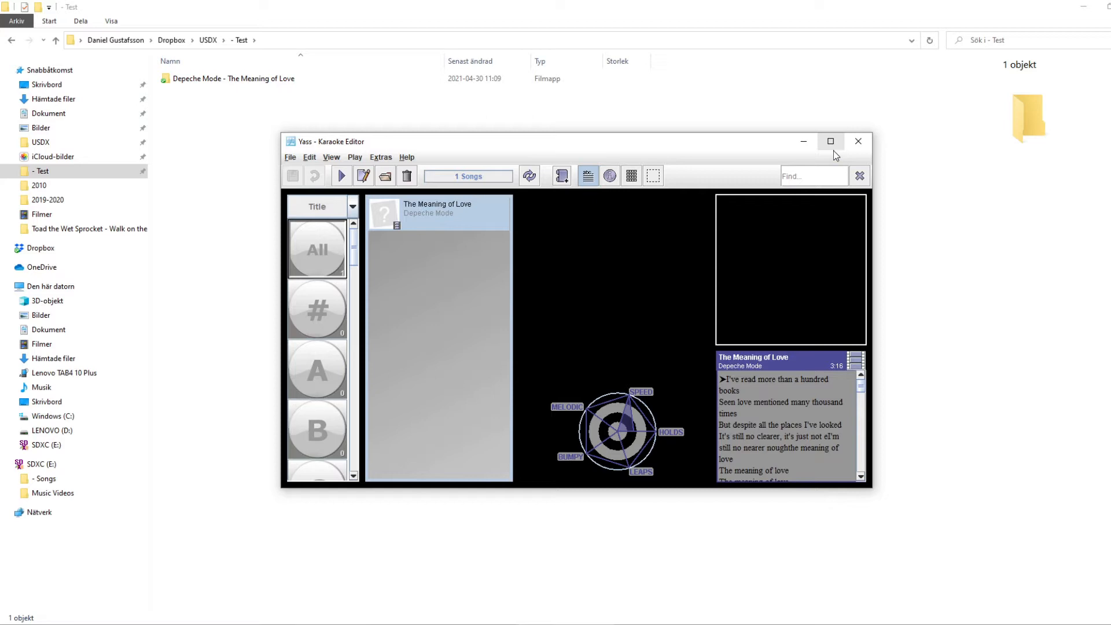
pyautogui.click(833, 147)
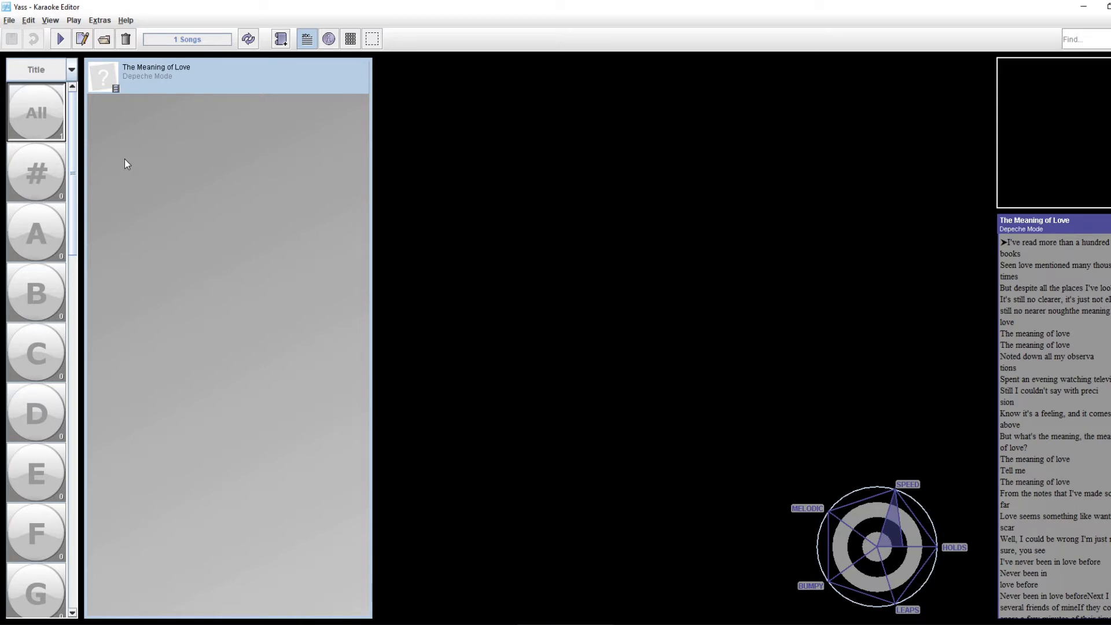
pyautogui.click(81, 40)
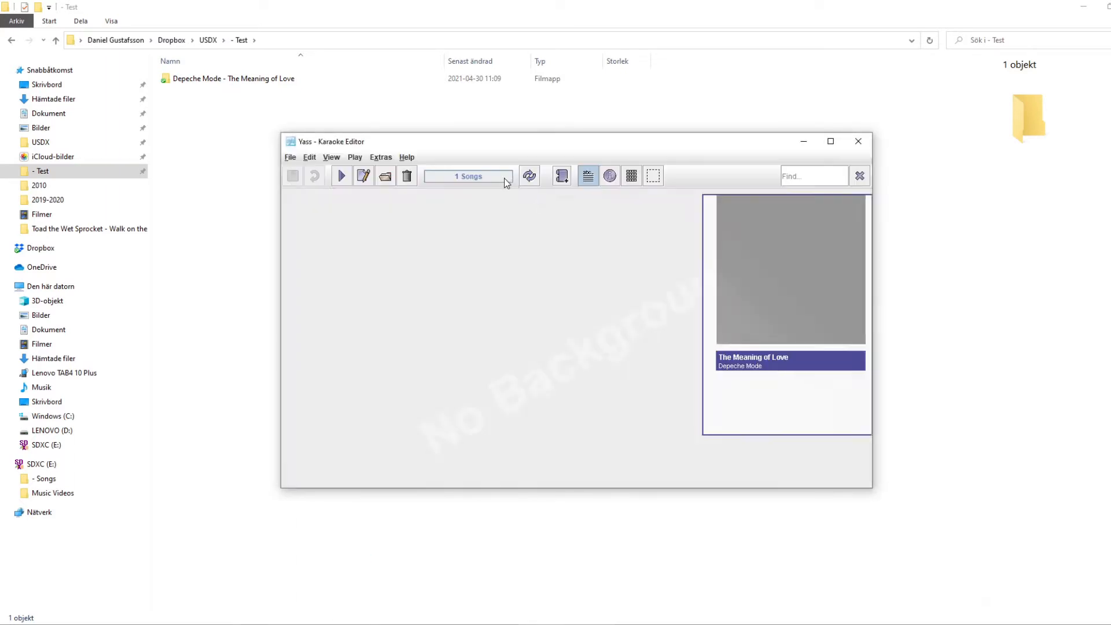
pyautogui.click(536, 176)
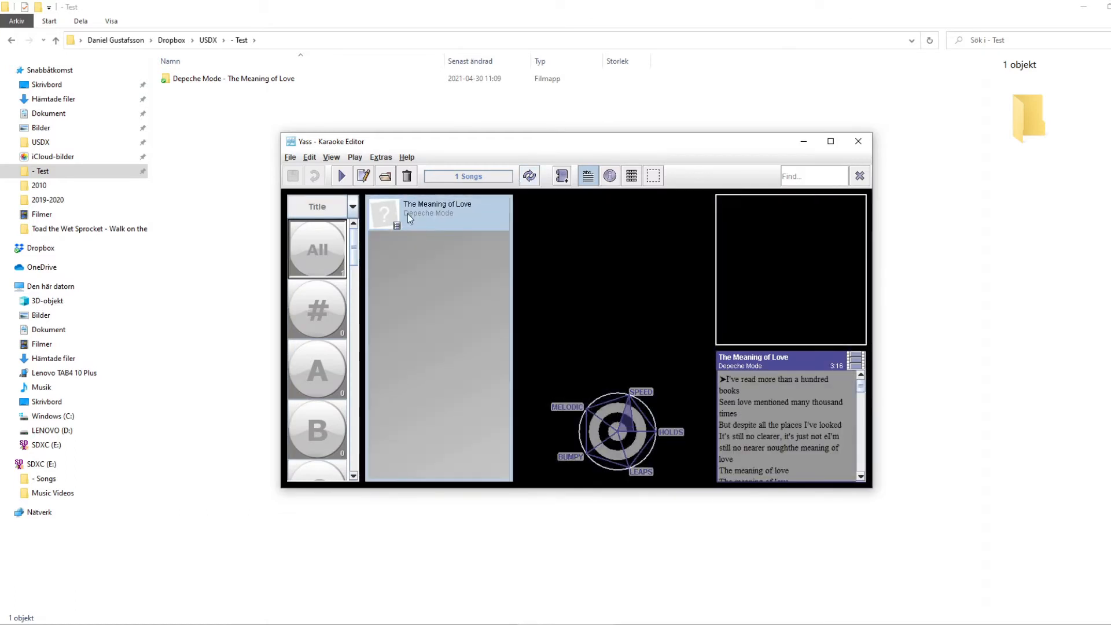
pyautogui.click(363, 176)
pyautogui.click(830, 141)
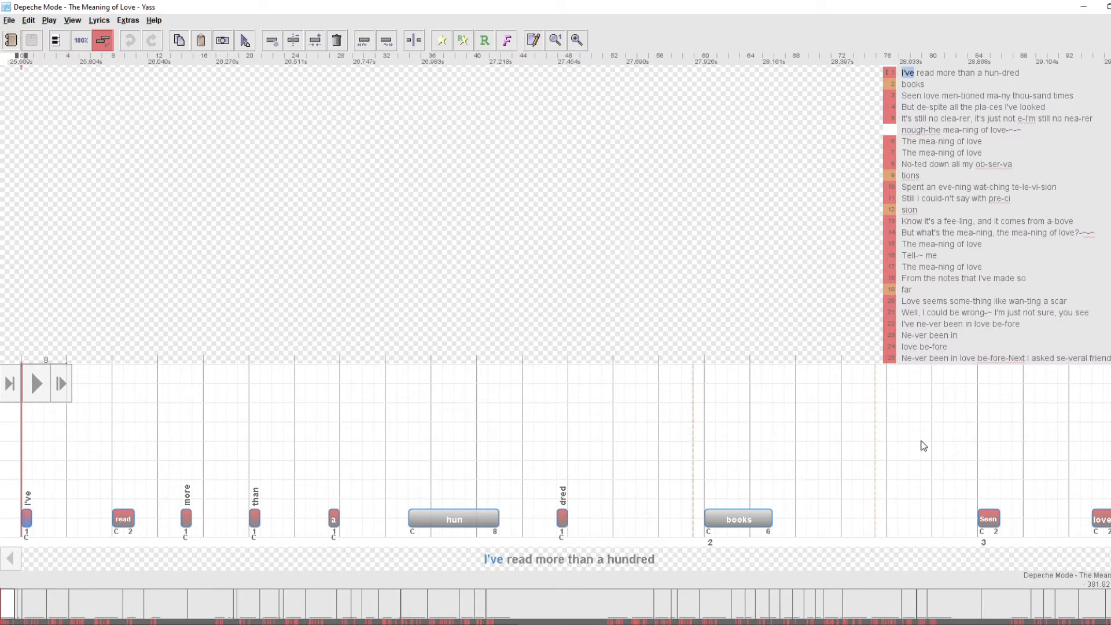
# - Play from the first lyric line and step down through the lyrics to line 5, "It's still no clearer"
pyautogui.press('space')
pyautogui.press('Down')
pyautogui.press('Down')
pyautogui.press('Down')
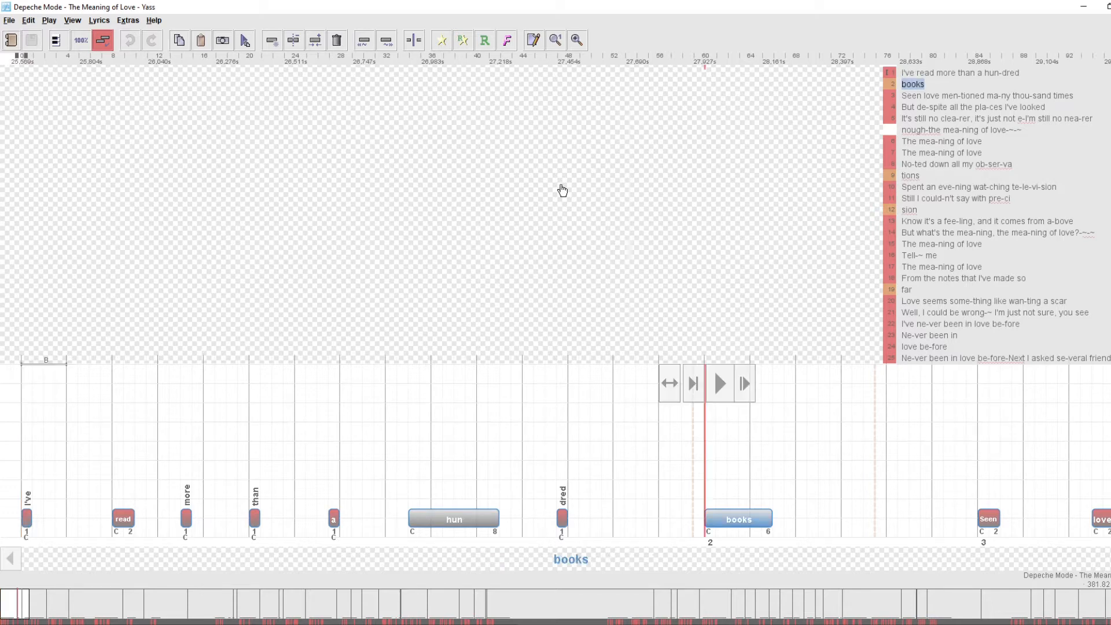
pyautogui.press('Down')
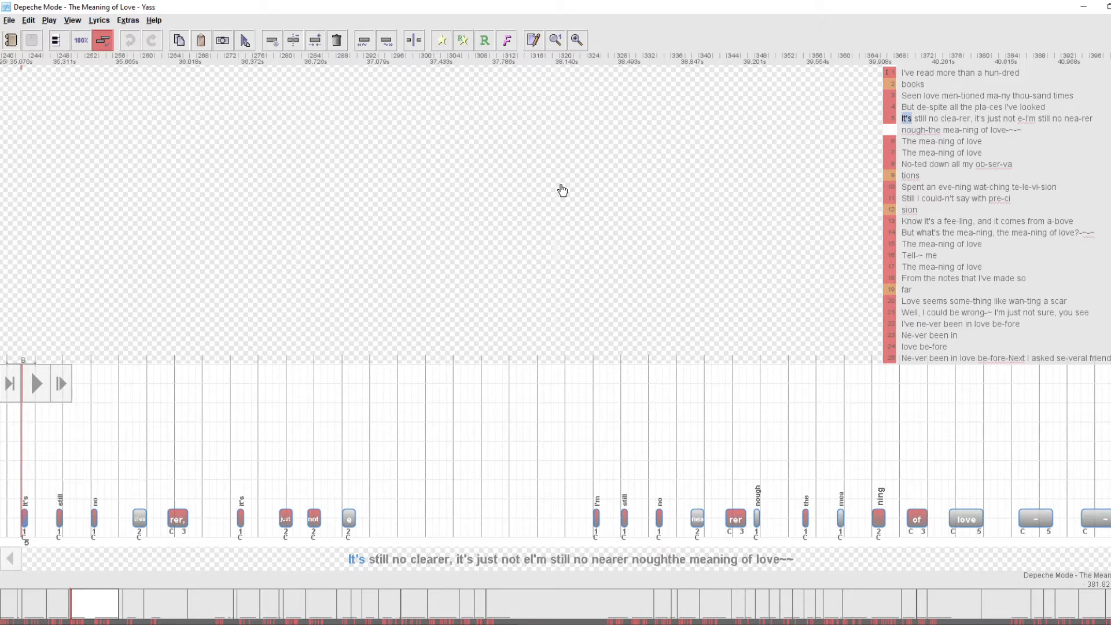
# - Undo the last edit and split lyric line 5 so that "I'm still no nearer" starts a new line
pyautogui.hotkey('ctrl', 'z')
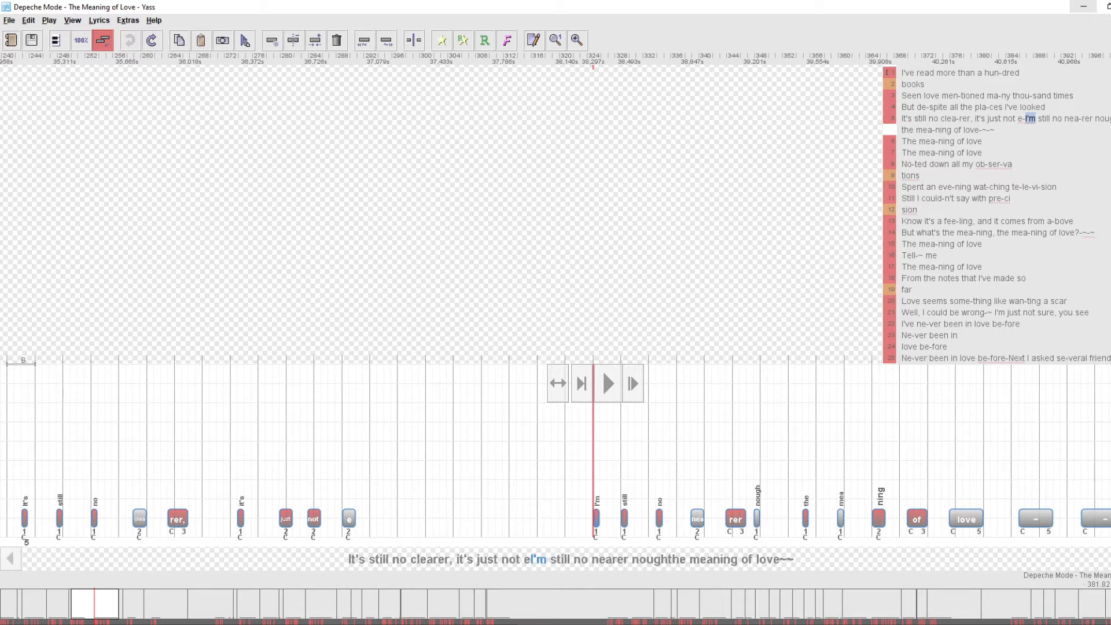
pyautogui.press('Left')
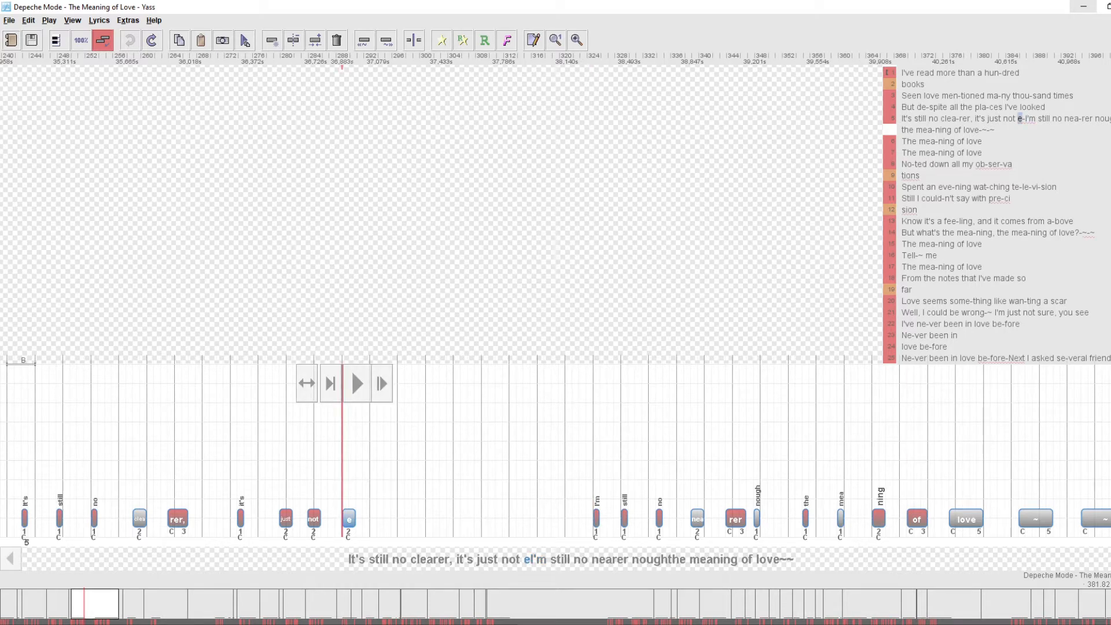
pyautogui.press('Right')
pyautogui.press('Left')
pyautogui.press('Right')
pyautogui.press('Left')
pyautogui.press('Right')
pyautogui.press('Left')
pyautogui.press('Right')
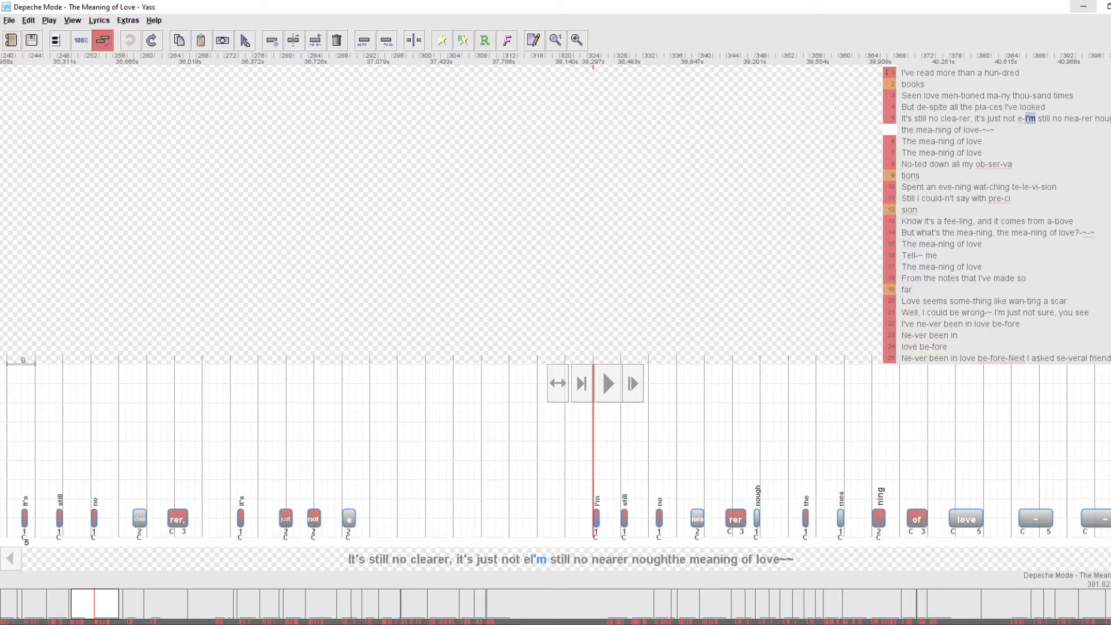
pyautogui.press('Return')
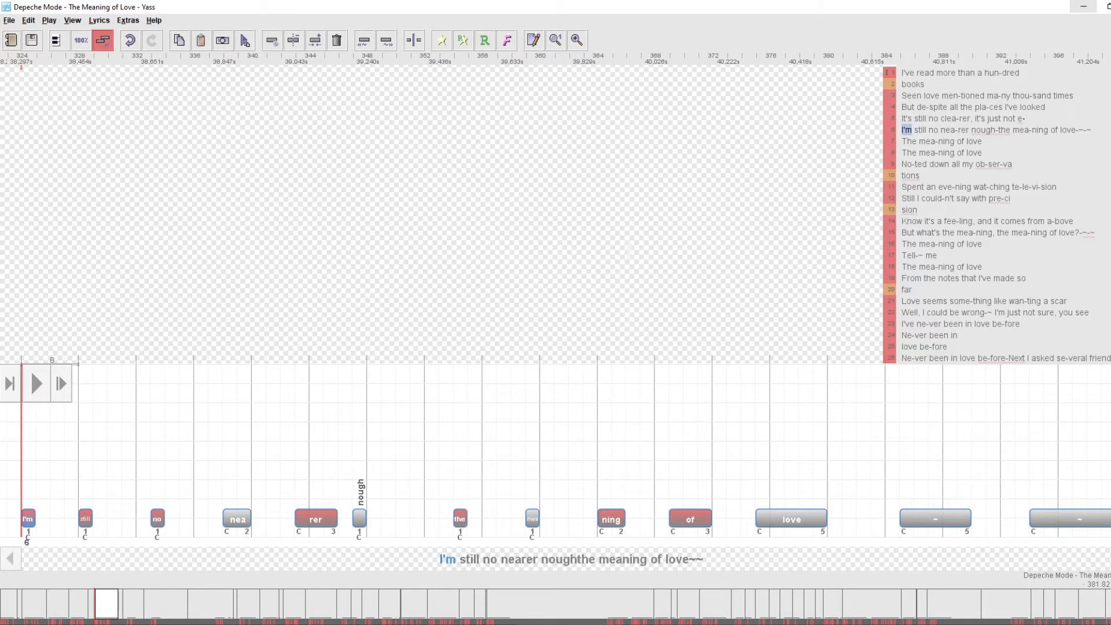
# - Save the changes to The Meaning of Love and leave the song editor
pyautogui.hotkey('ctrl', 's')
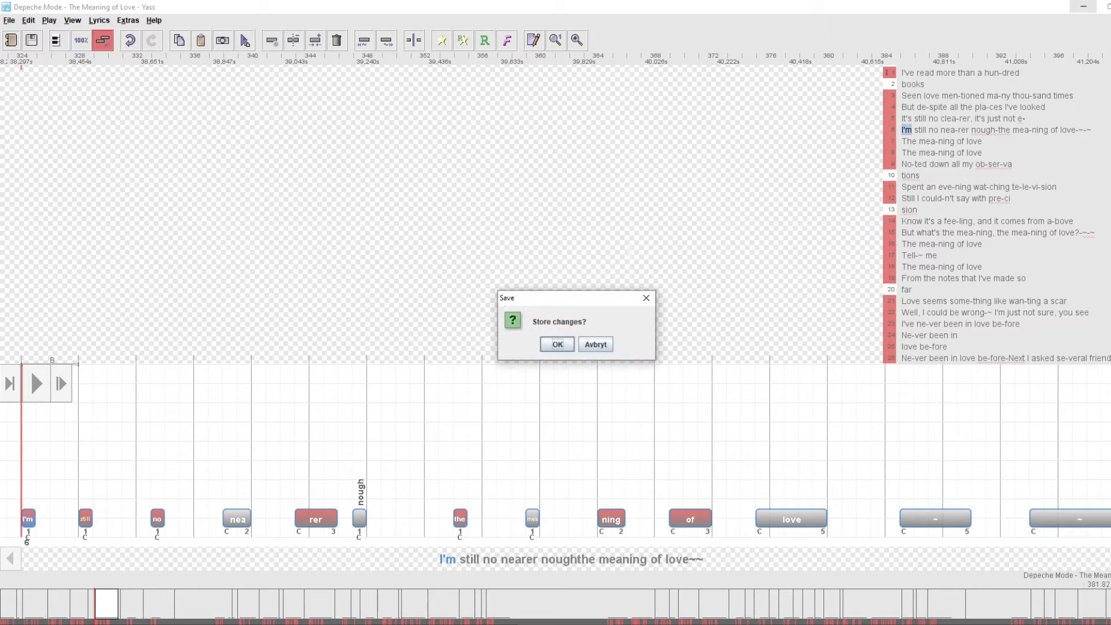
pyautogui.click(555, 347)
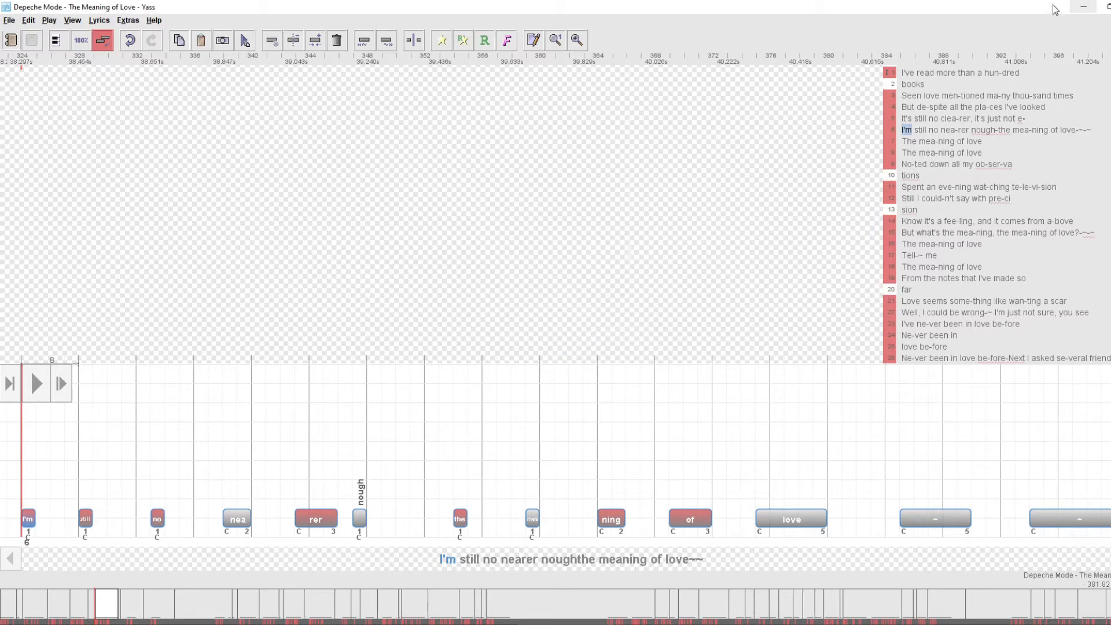
pyautogui.click(4, 38)
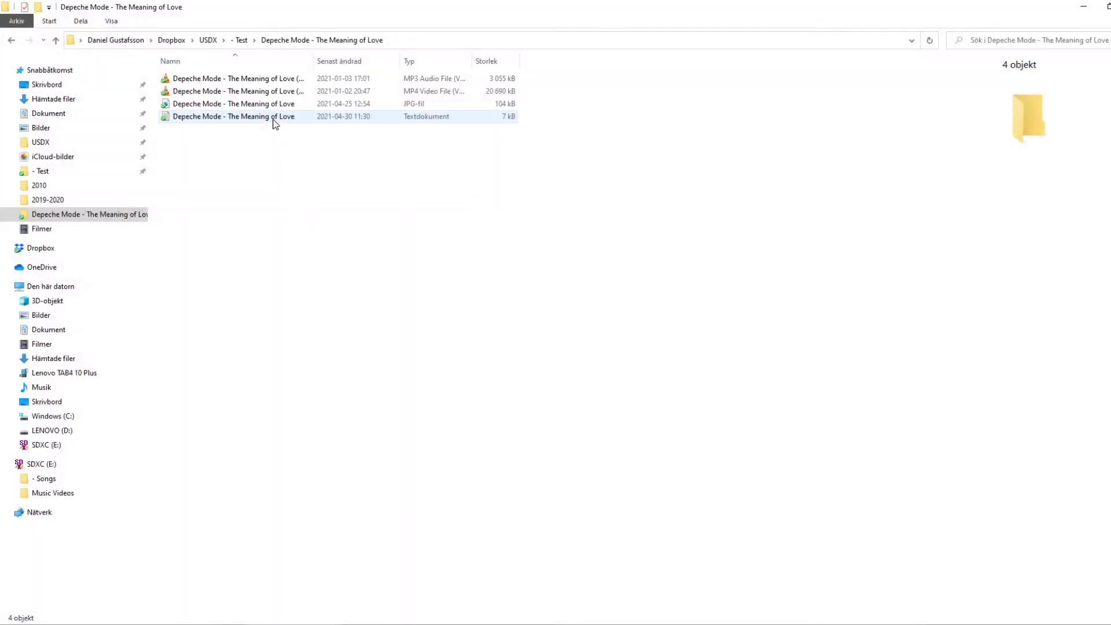
# - Open the song's text file and move the note line ": 347 1 0 nough" to directly below the ": 288 2 0 e-" line
pyautogui.doubleClick(274, 118)
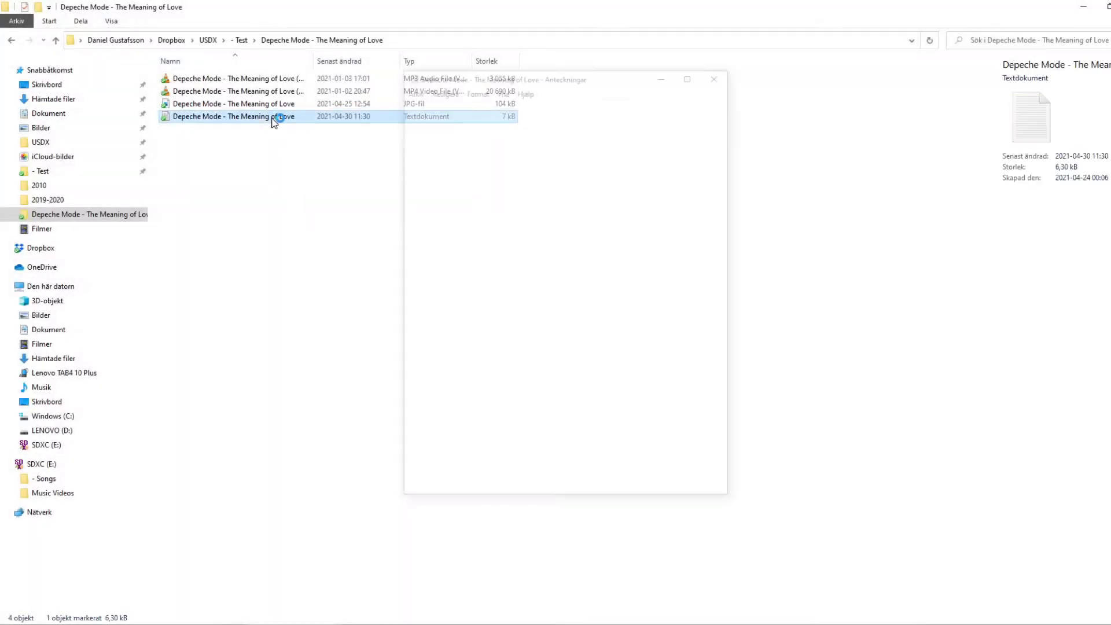
pyautogui.scroll(-10, 571, 231)
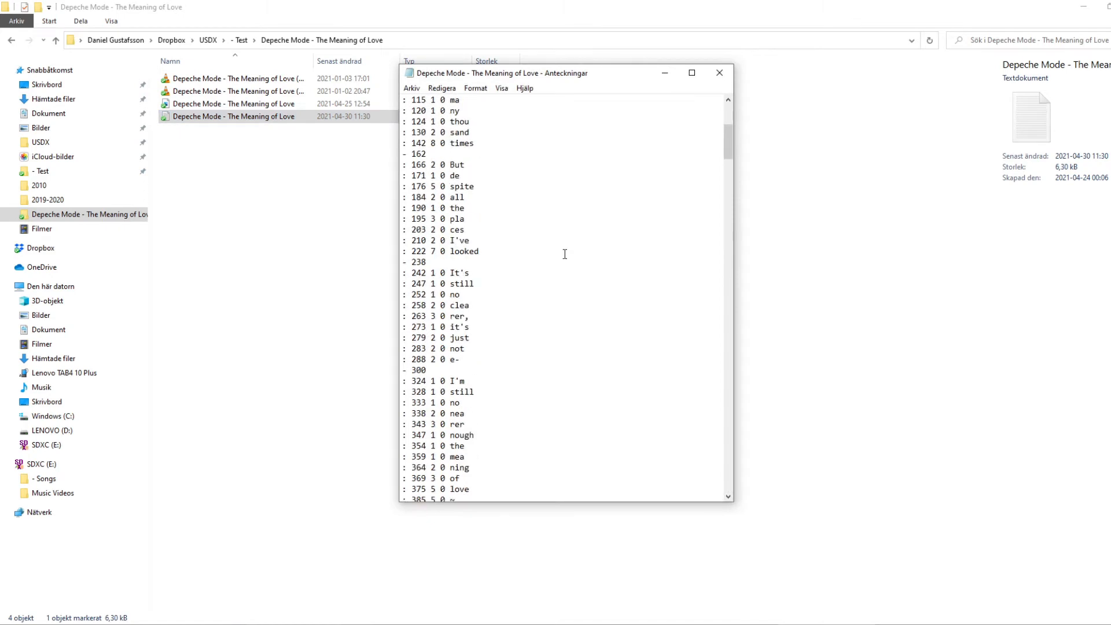
pyautogui.scroll(-4, 564, 254)
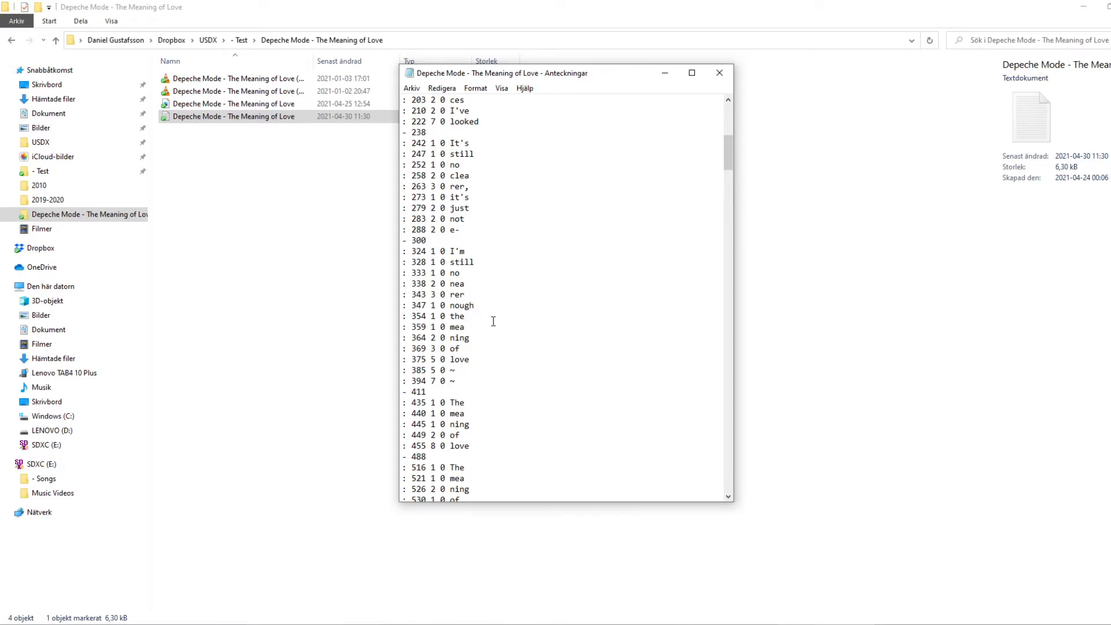
pyautogui.moveTo(474, 305); pyautogui.dragTo(400, 306)
pyautogui.hotkey('ctrl', 'c')
pyautogui.press('BackSpace')
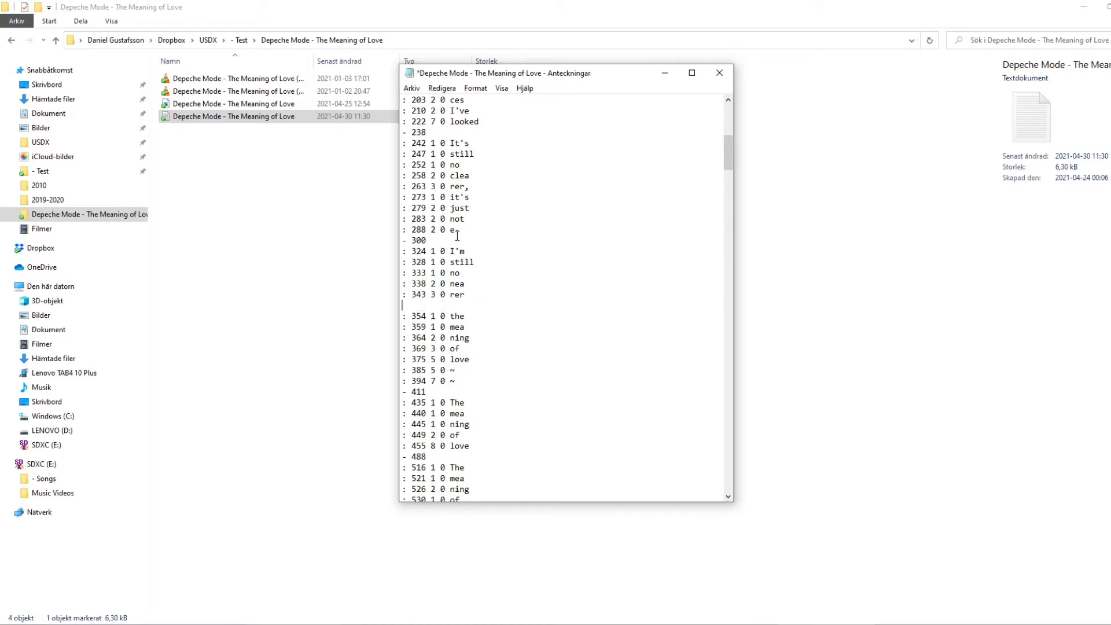
pyautogui.click(477, 229)
pyautogui.write('-')
pyautogui.press('Return')
pyautogui.hotkey('ctrl', 'v')
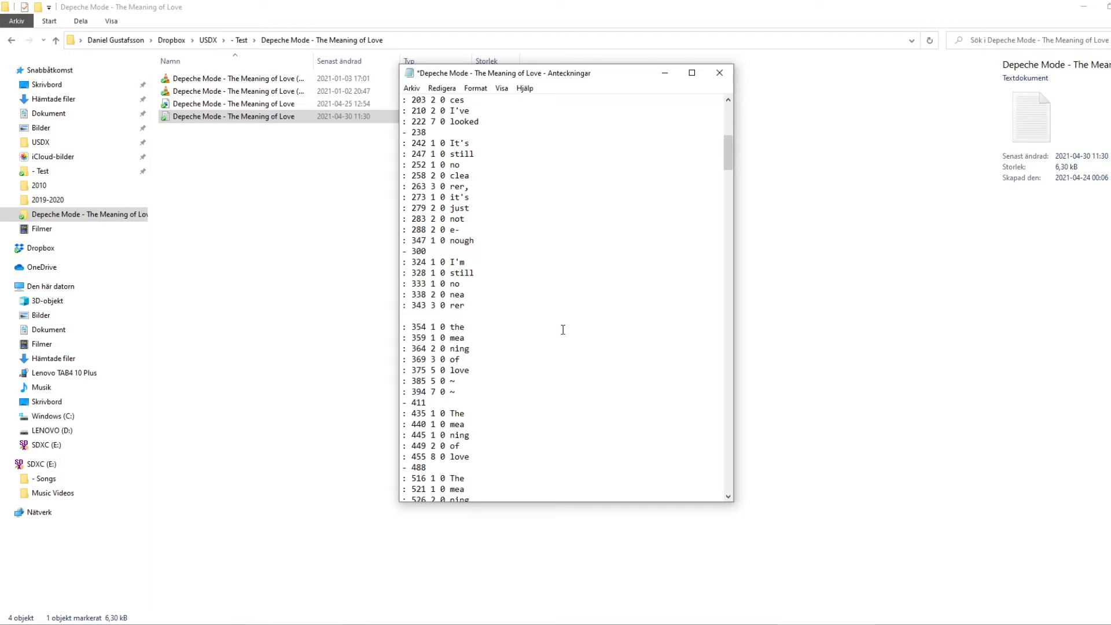
# - Remove the empty line below ": 343 3 0 rer" and the hyphen after "e" in the 288 note line
pyautogui.click(446, 314)
pyautogui.press('Delete')
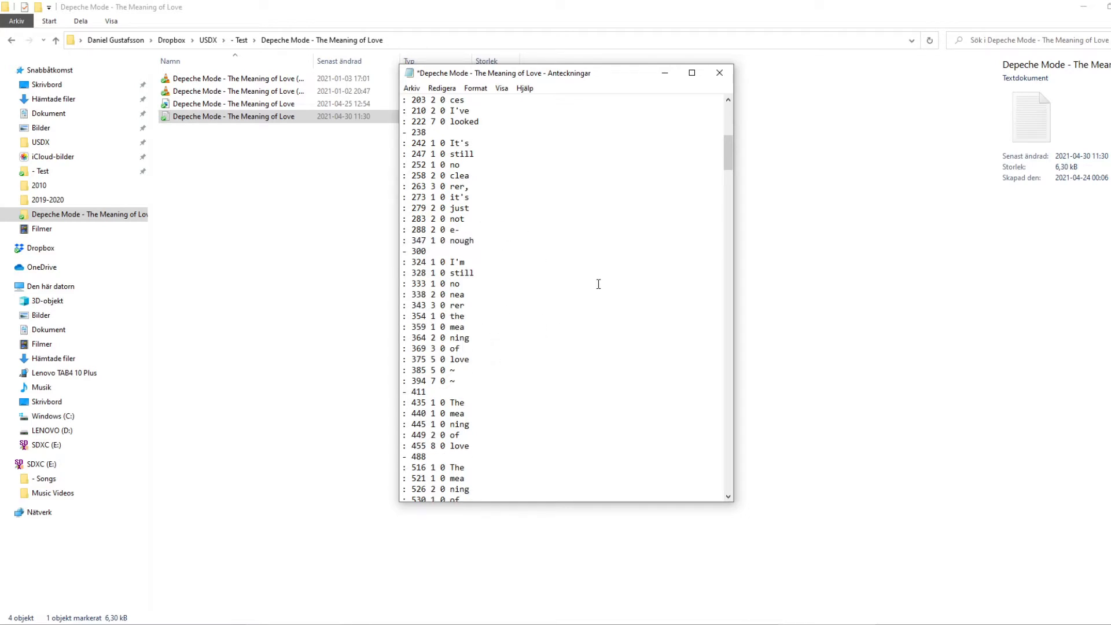
pyautogui.press('BackSpace')
# - Look over the note lines and line breaks in the text file, back up to the header tags
pyautogui.scroll(1, 568, 258)
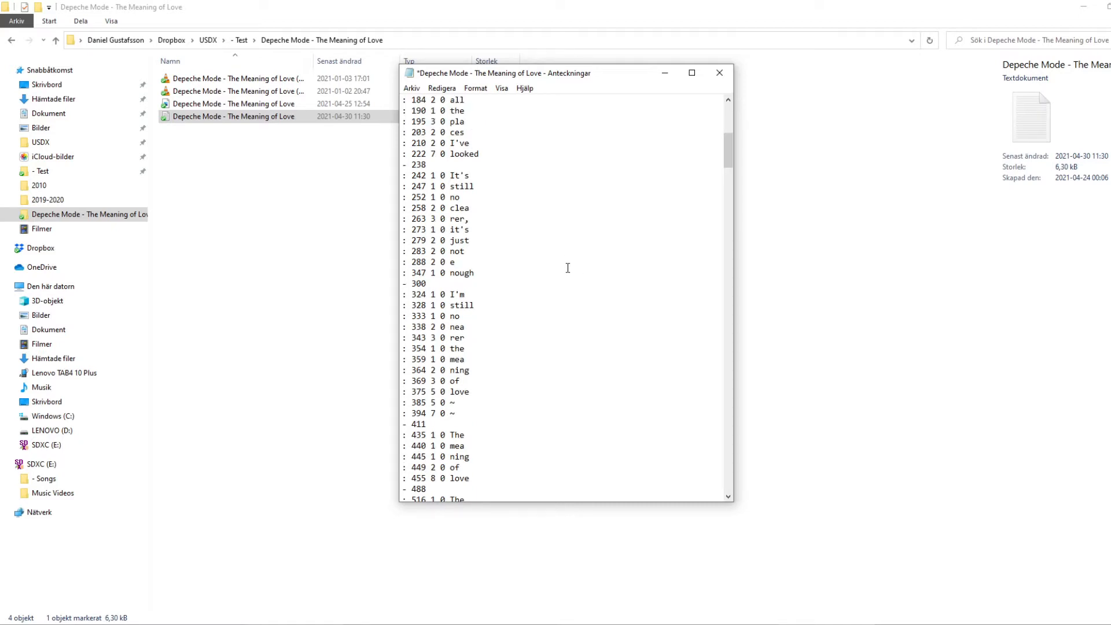
pyautogui.scroll(2, 562, 271)
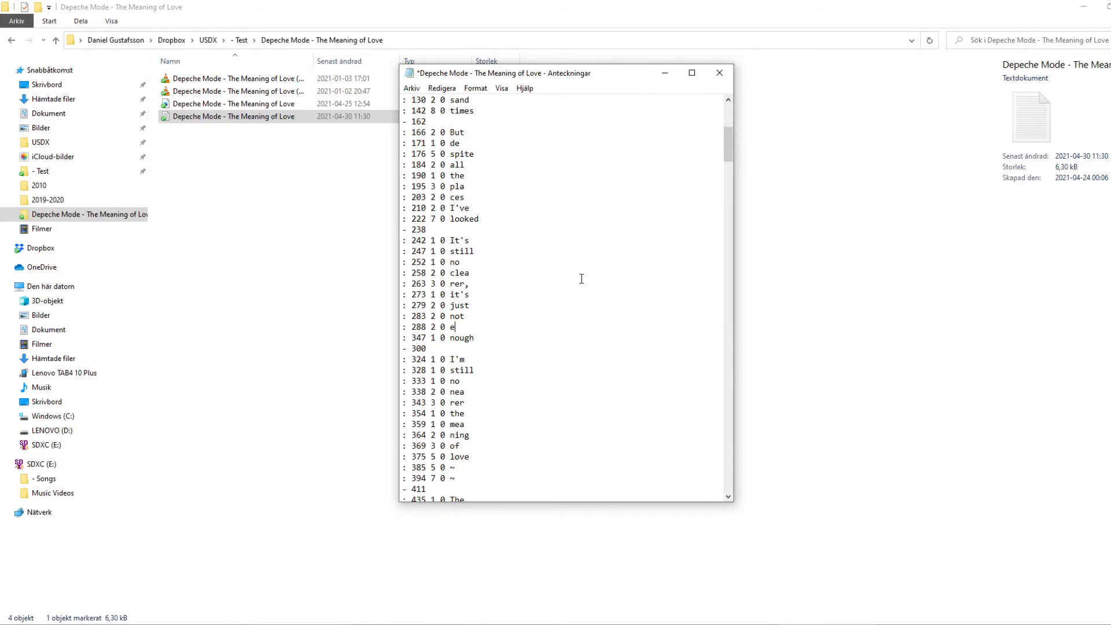
pyautogui.scroll(-5, 586, 268)
pyautogui.scroll(-7, 586, 268)
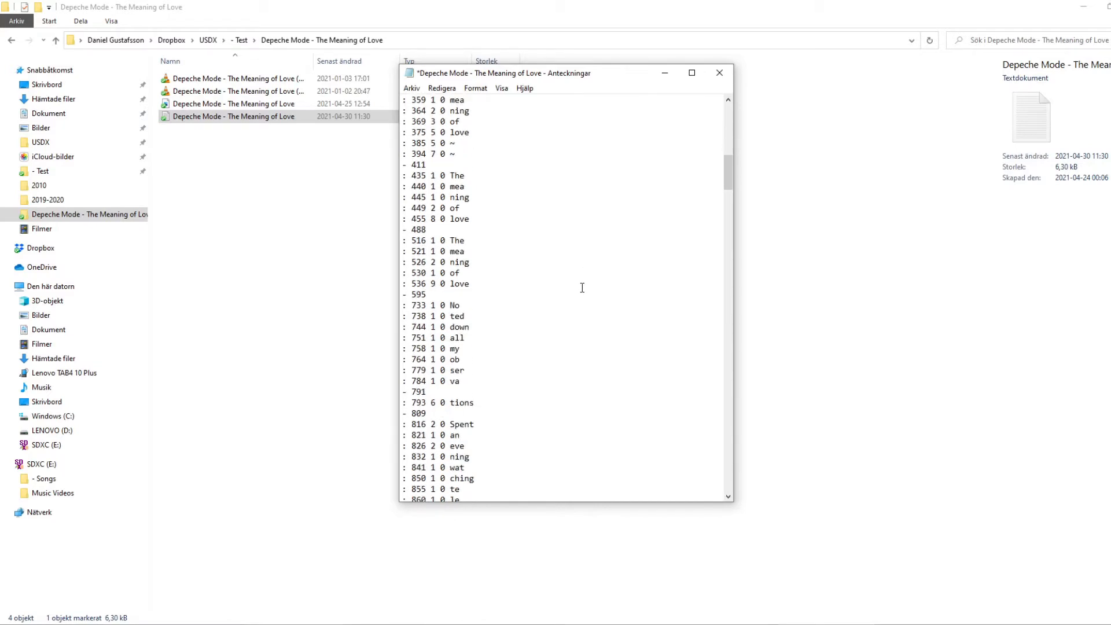
pyautogui.scroll(20, 582, 288)
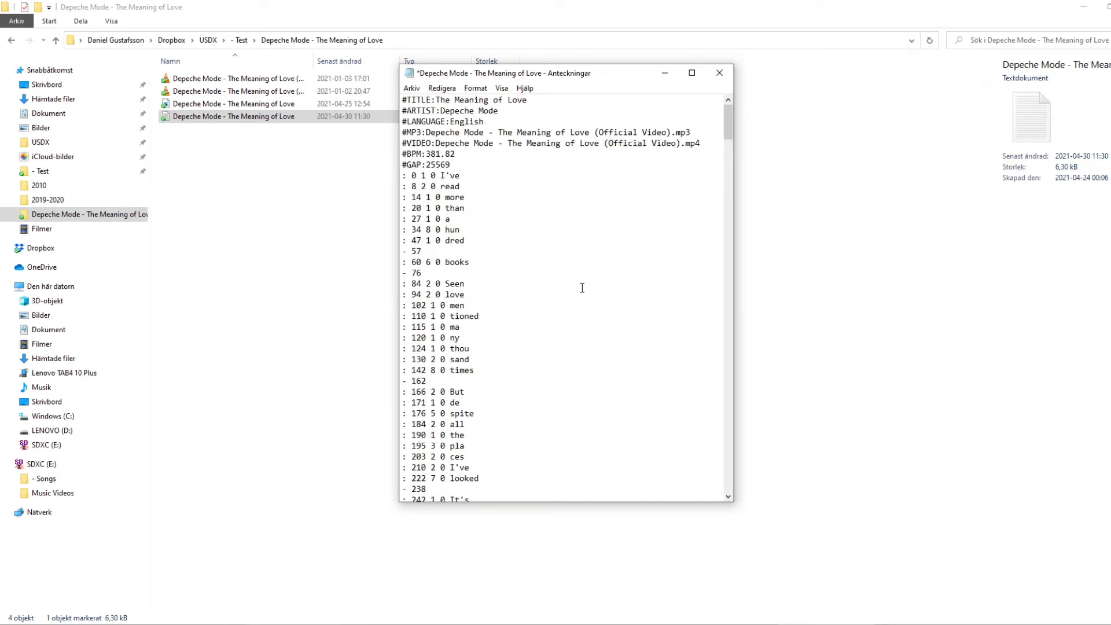
# - Delete the "- 57" line break above the ": 60 6 0 books" note line and save the text file
pyautogui.click(475, 261)
pyautogui.moveTo(475, 261); pyautogui.dragTo(403, 261)
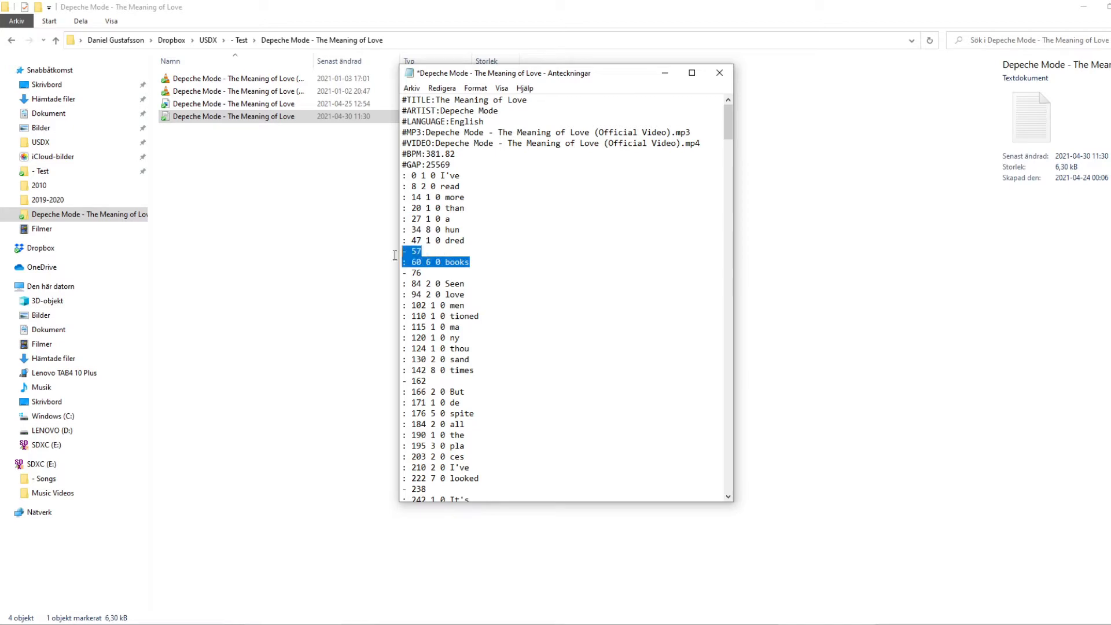
pyautogui.click(512, 274)
pyautogui.moveTo(438, 251); pyautogui.dragTo(344, 249)
pyautogui.press('Delete')
pyautogui.press('BackSpace')
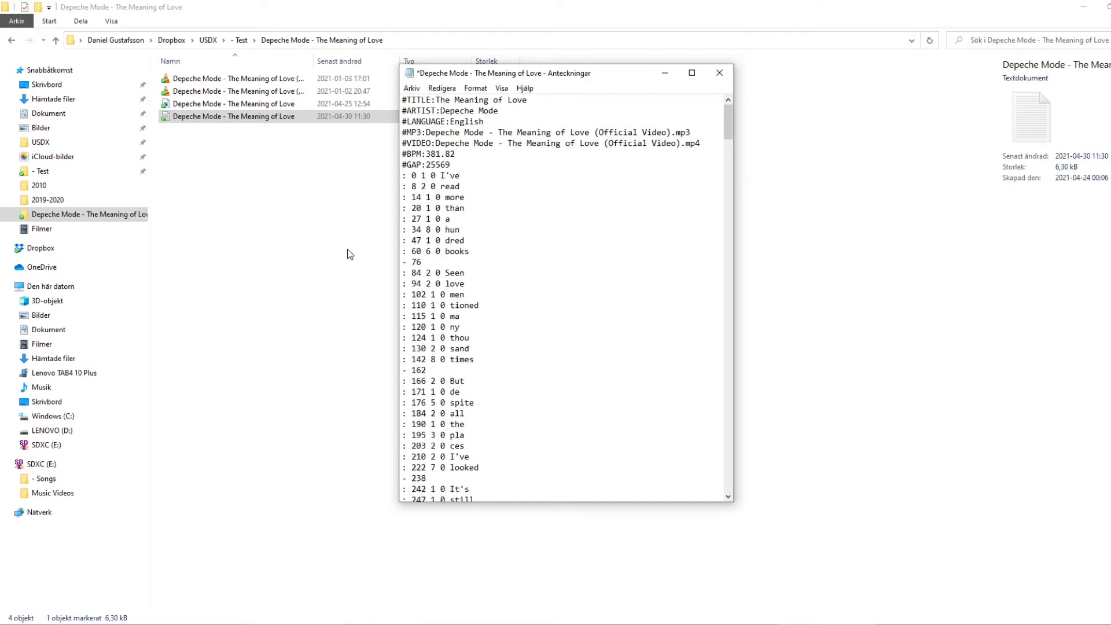
pyautogui.hotkey('ctrl', 's')
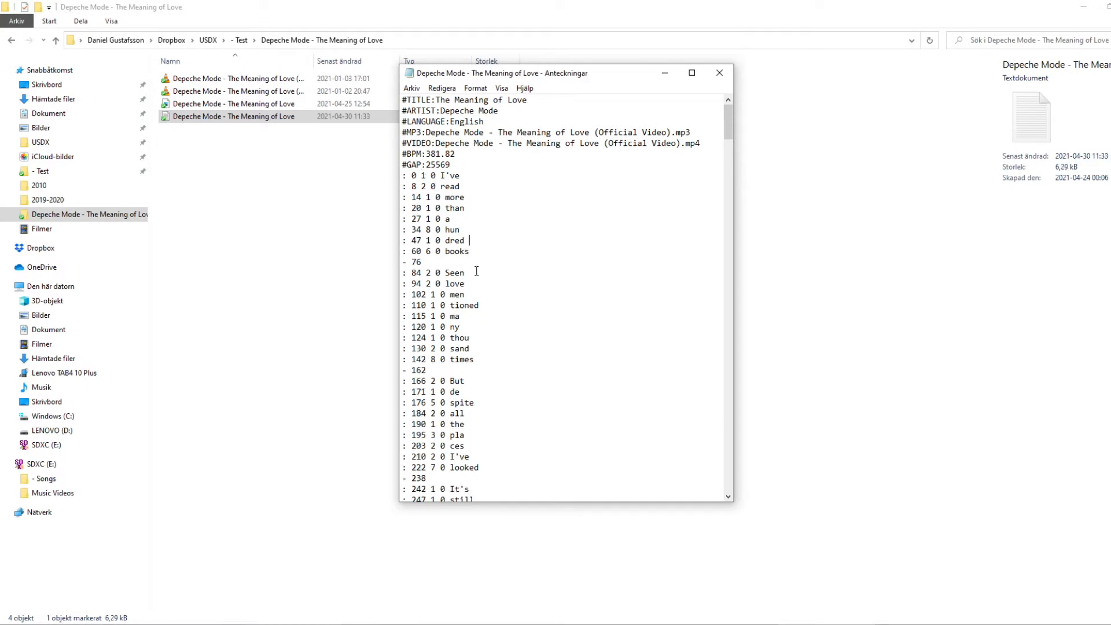
# - Delete the "- 791" line break between the syllables "va" and "tions"
pyautogui.scroll(-1, 528, 285)
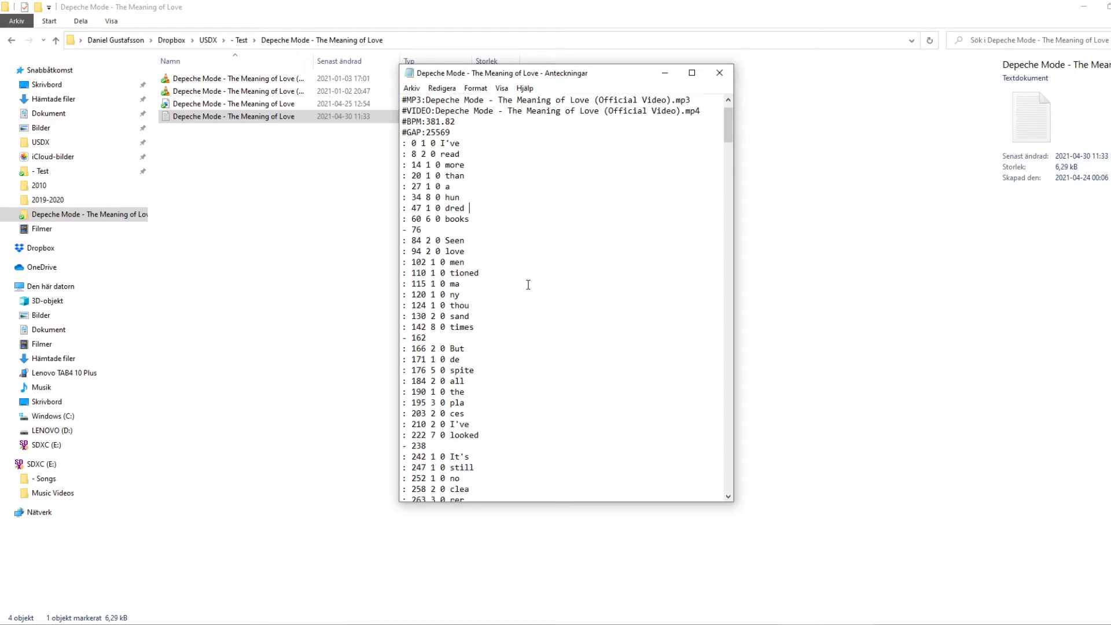
pyautogui.scroll(-9, 528, 285)
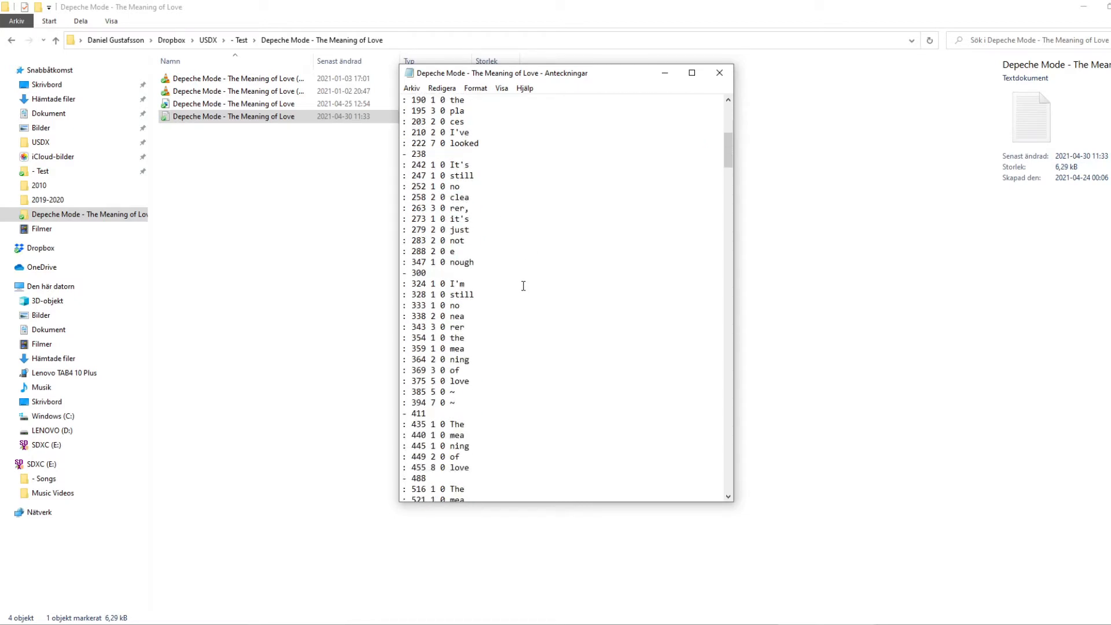
pyautogui.scroll(-9, 523, 285)
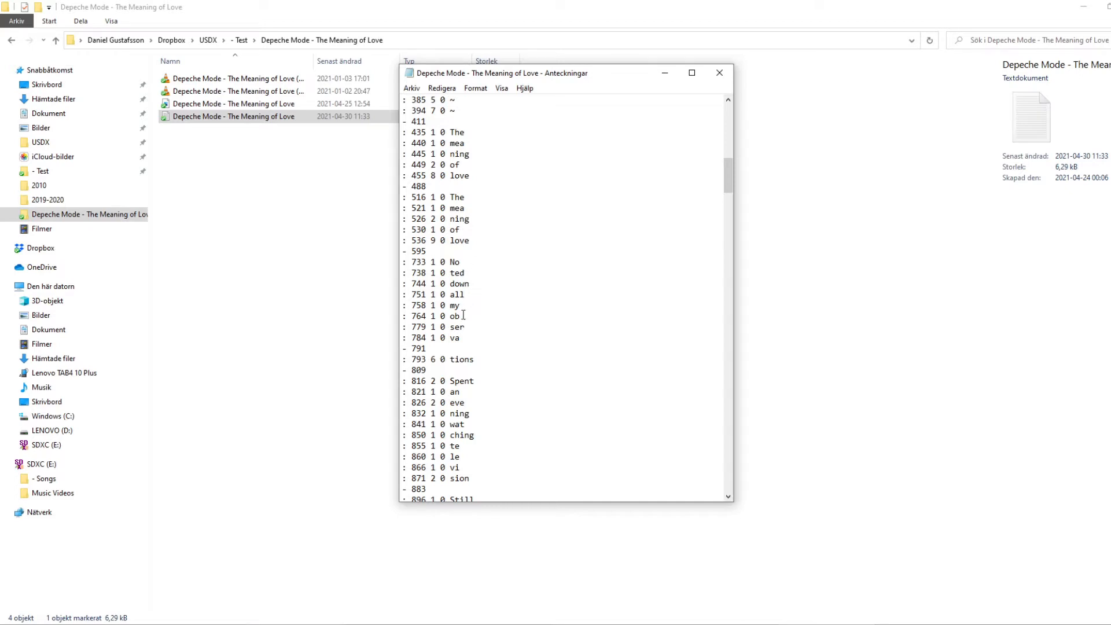
pyautogui.moveTo(446, 349); pyautogui.dragTo(379, 353)
pyautogui.press('Delete')
pyautogui.press('Delete')
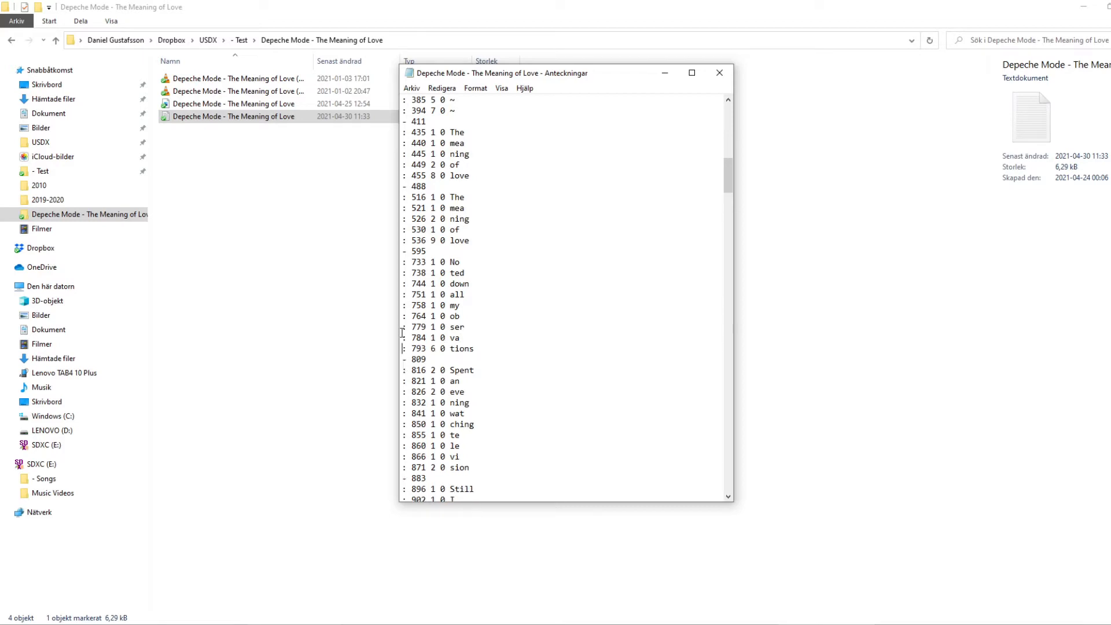
# - Delete the "- 950" line break between the syllables "ci" and "sion" and save the text file
pyautogui.scroll(-4, 552, 284)
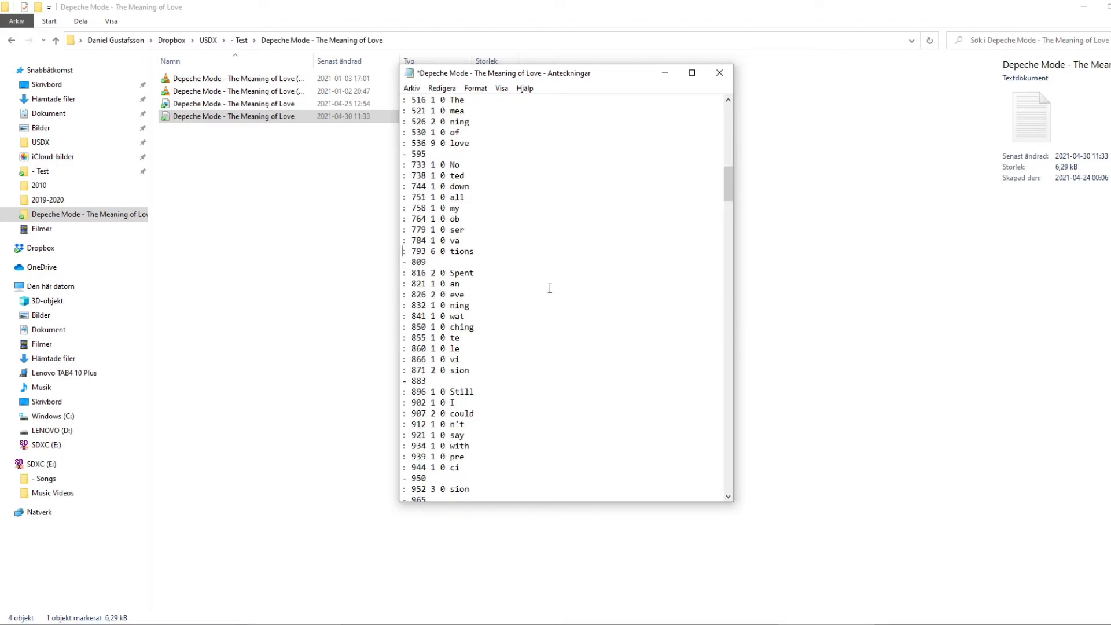
pyautogui.scroll(-1, 479, 412)
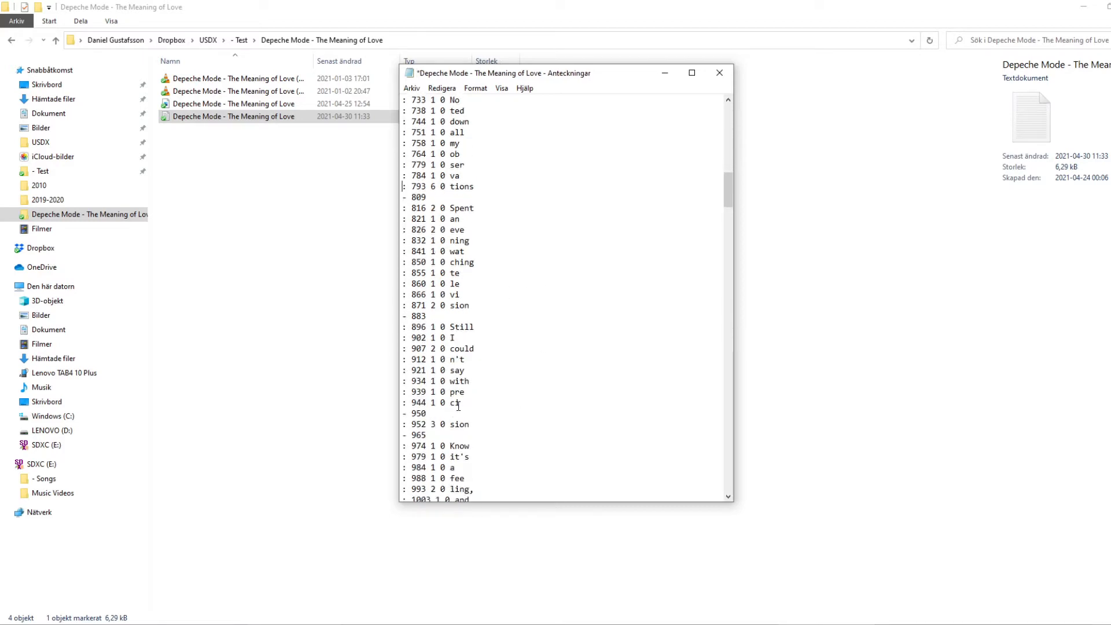
pyautogui.moveTo(429, 414); pyautogui.dragTo(385, 415)
pyautogui.press('BackSpace')
pyautogui.press('BackSpace')
pyautogui.hotkey('ctrl', 's')
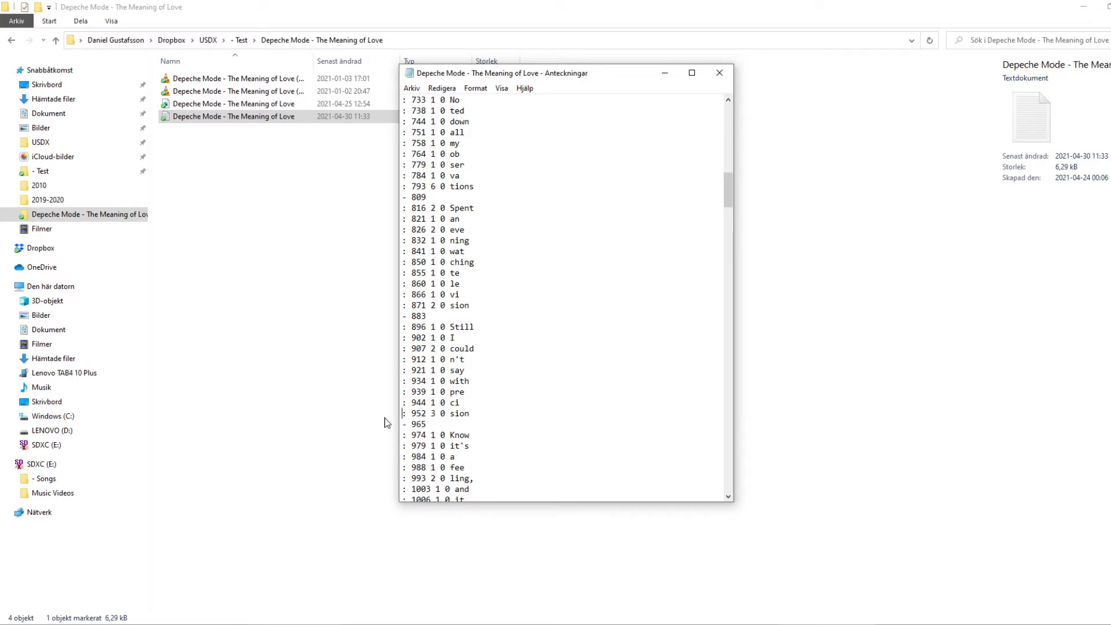
# - Close the text file, switch to the Yass karaoke editor and open The Meaning of Love in its song editor
pyautogui.click(719, 73)
pyautogui.hotkey('alt', 'Tab')
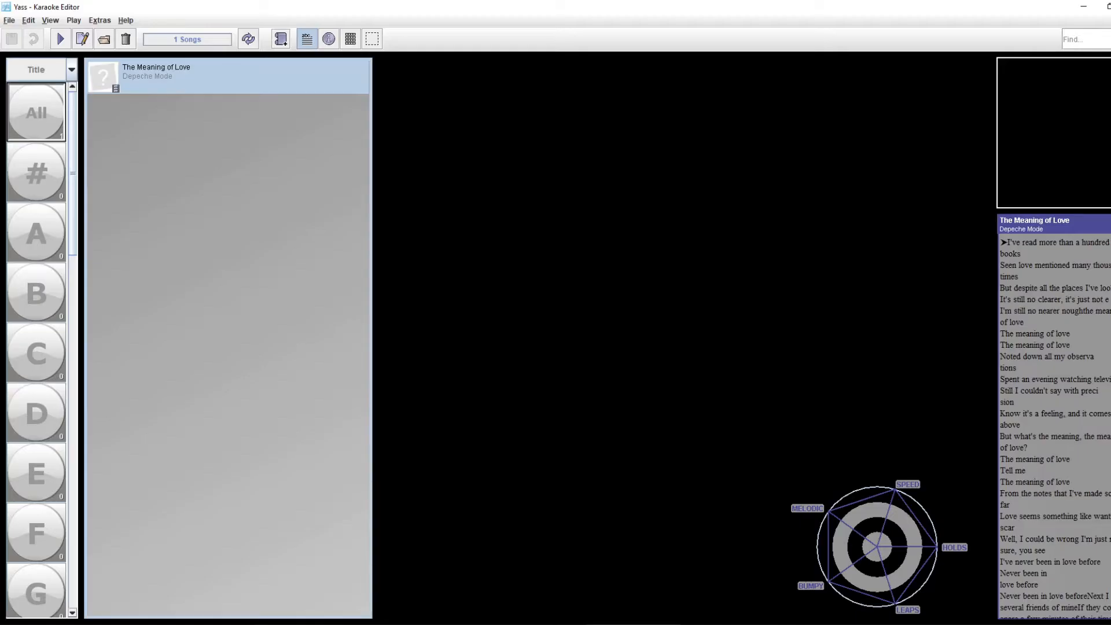
pyautogui.click(81, 40)
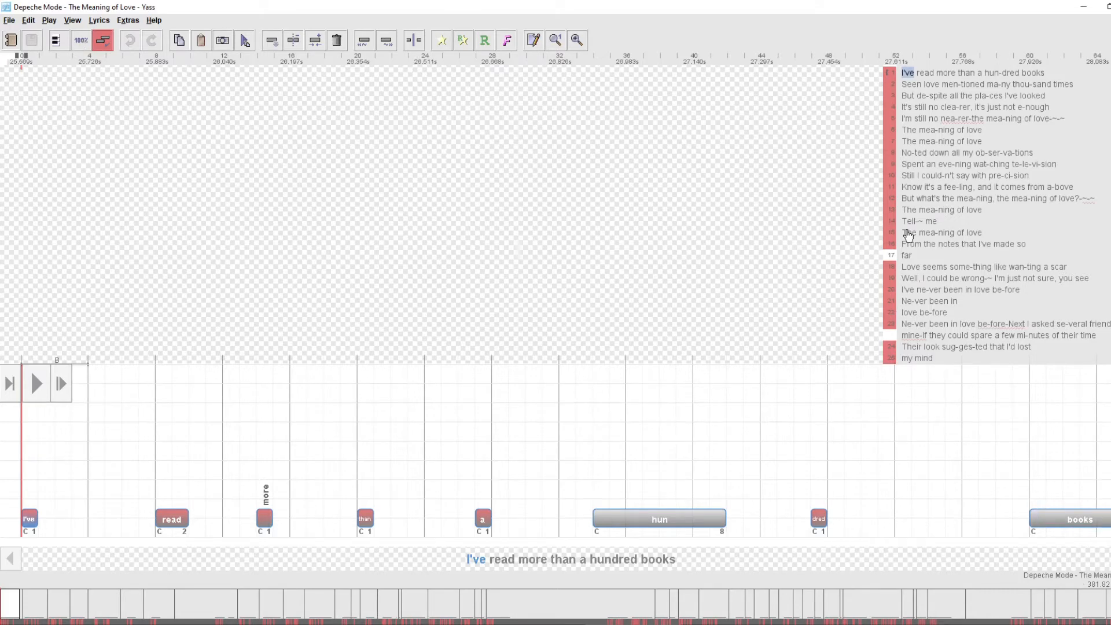
pyautogui.click(967, 154)
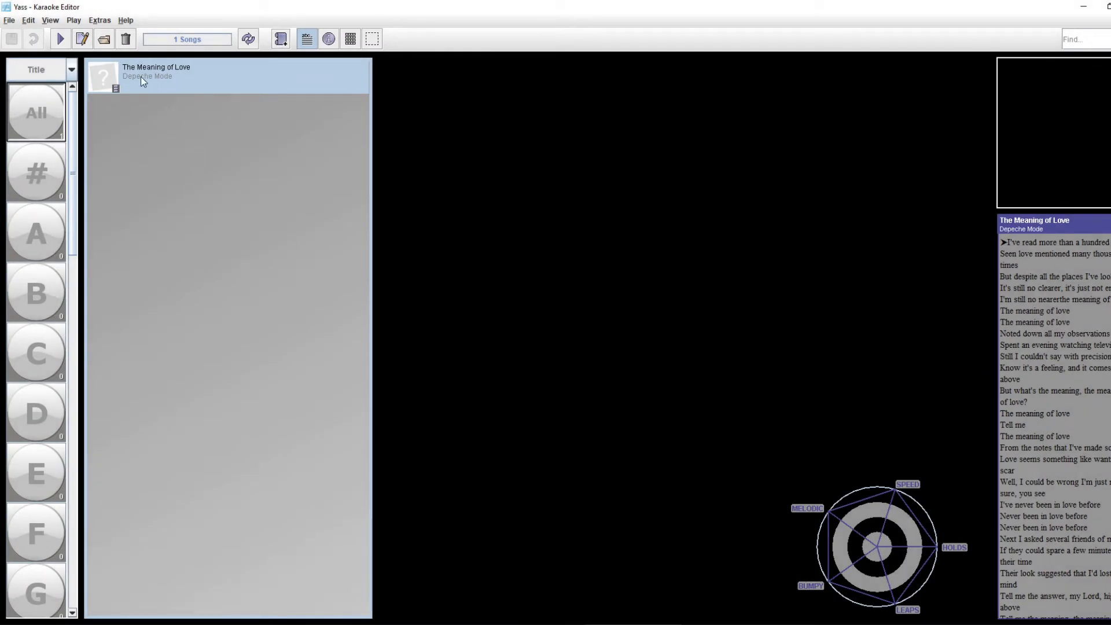
pyautogui.click(82, 40)
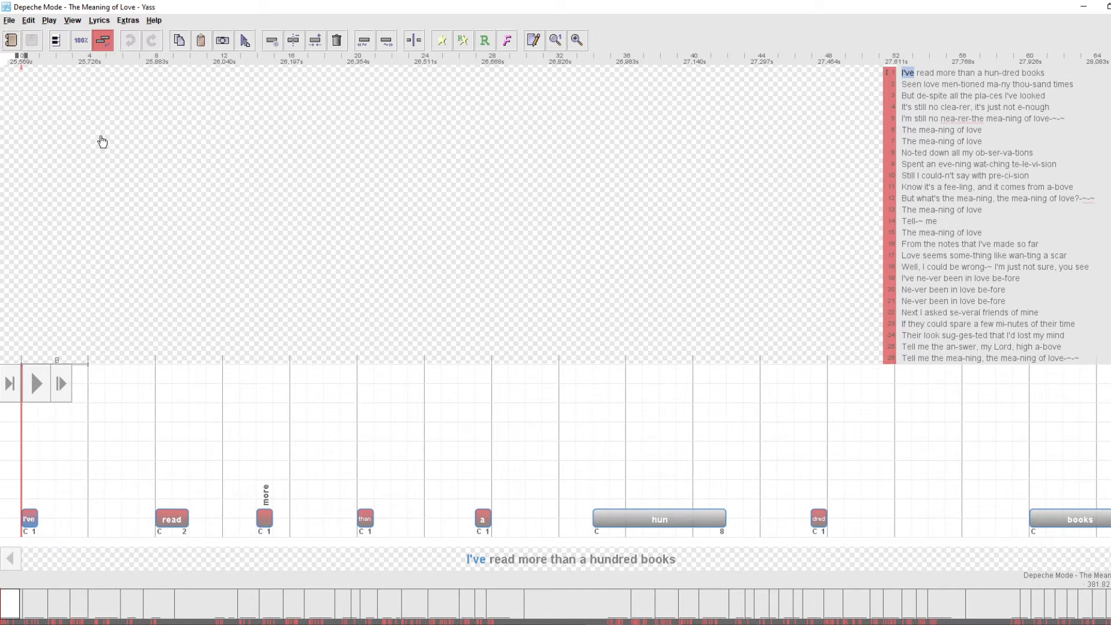
# - Open the song's text file from its folder, examine the #GAP tag in the header and close the file
pyautogui.click(306, 623)
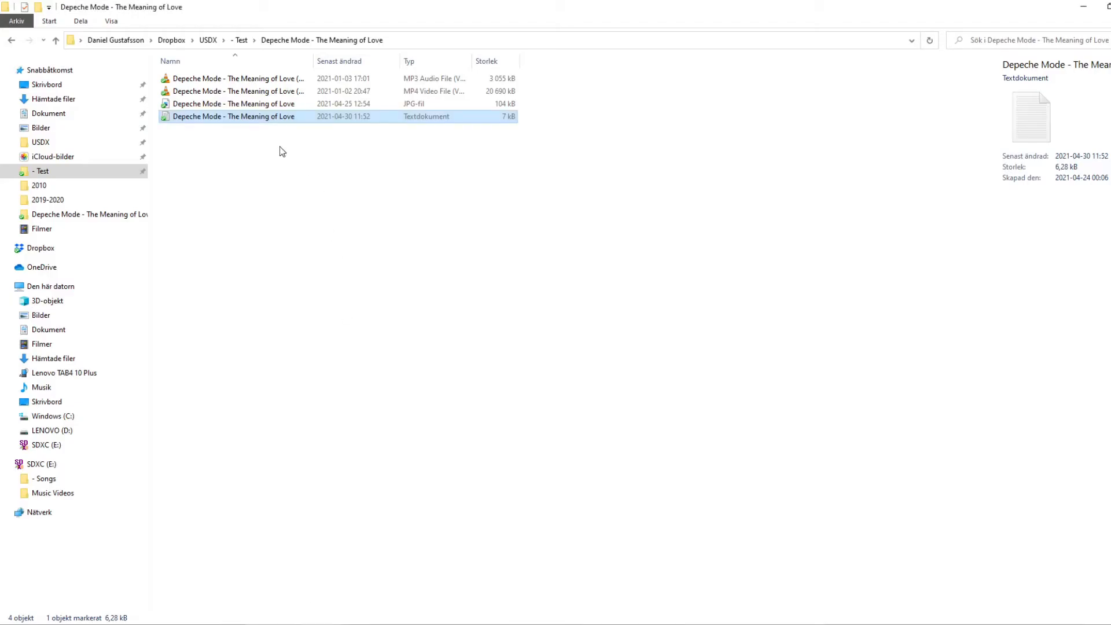
pyautogui.doubleClick(273, 117)
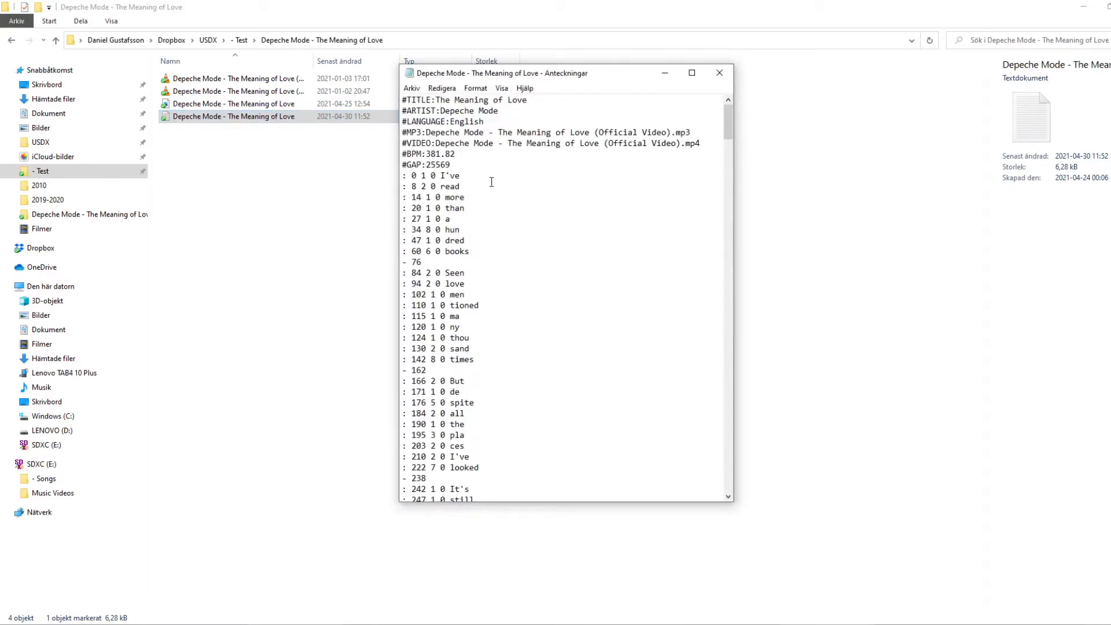
pyautogui.moveTo(453, 165); pyautogui.dragTo(392, 164)
pyautogui.click(460, 166)
pyautogui.click(720, 74)
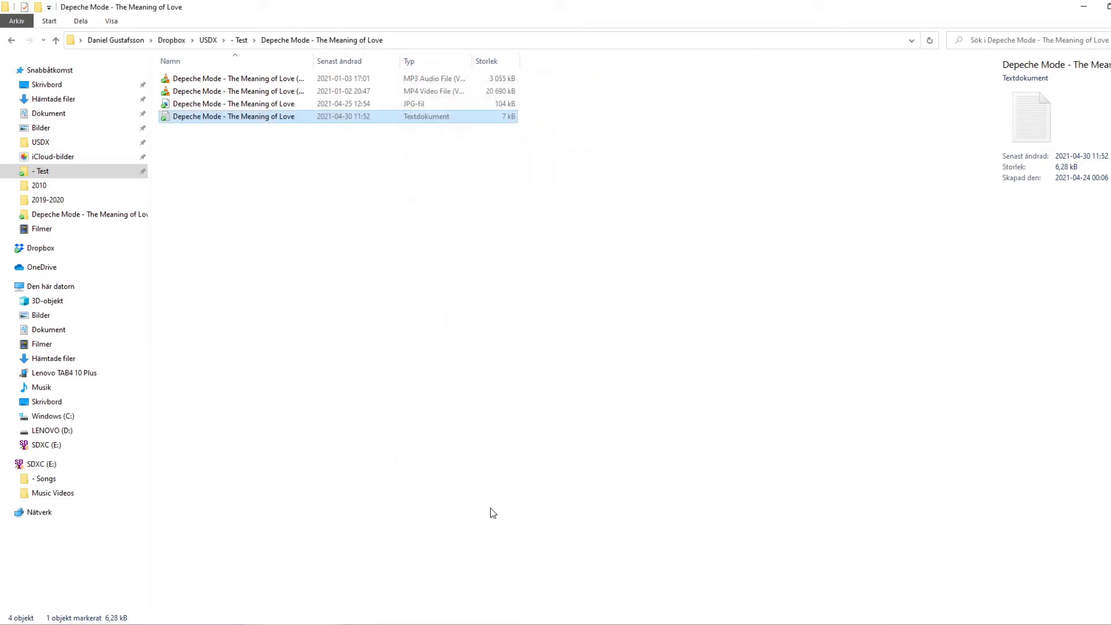
# - Switch back to Yass and play the first three lyric lines to check their timing
pyautogui.hotkey('alt', 'Tab')
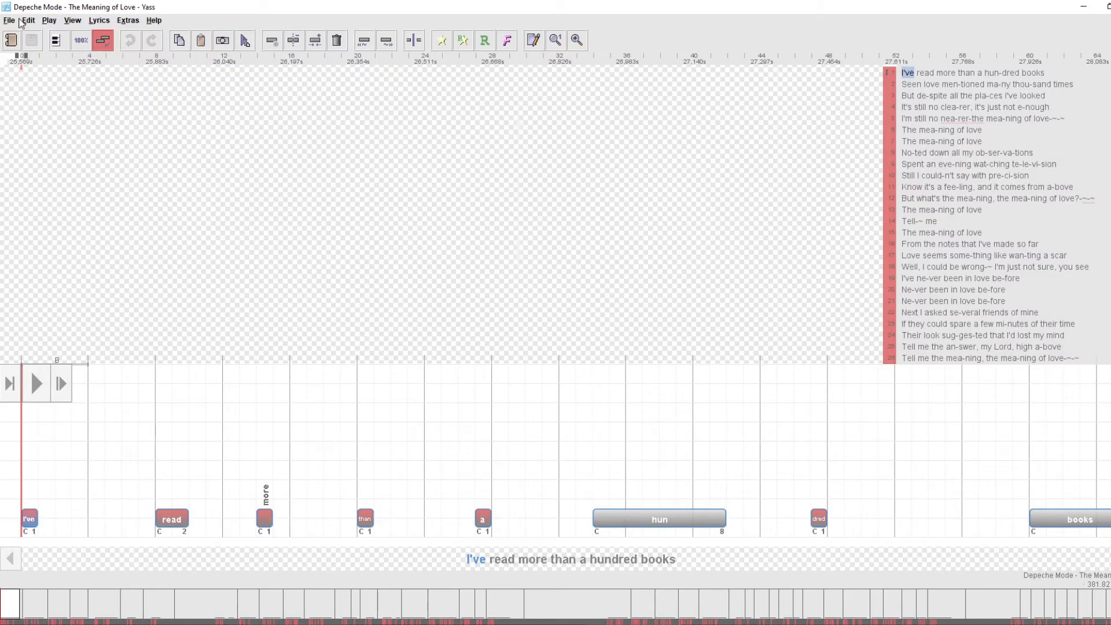
pyautogui.press('space')
pyautogui.press('space')
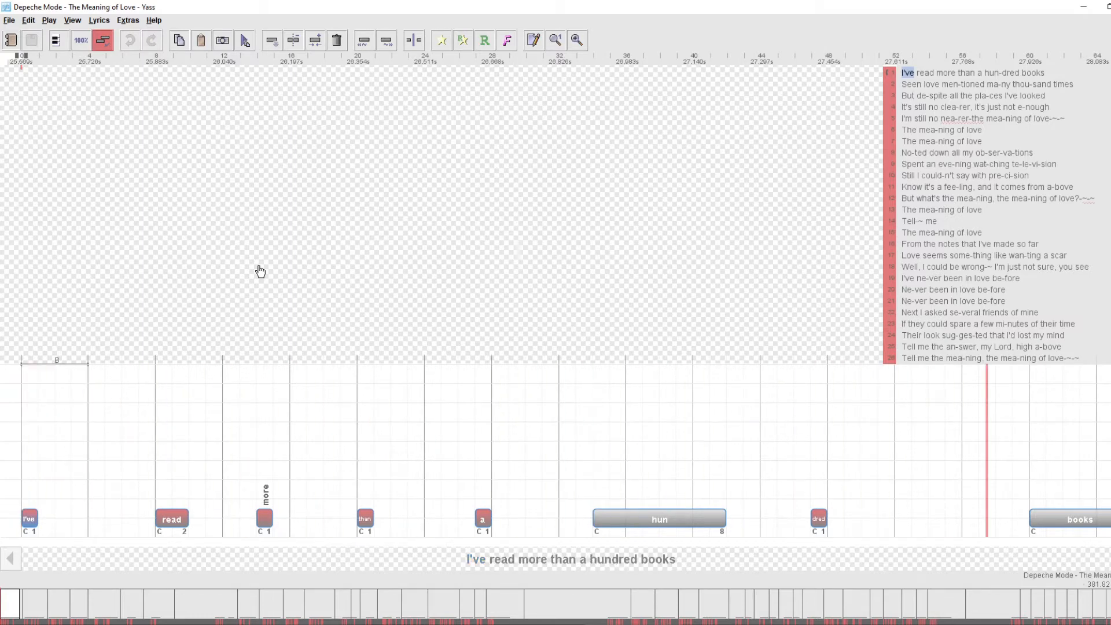
pyautogui.press('Down')
pyautogui.press('space')
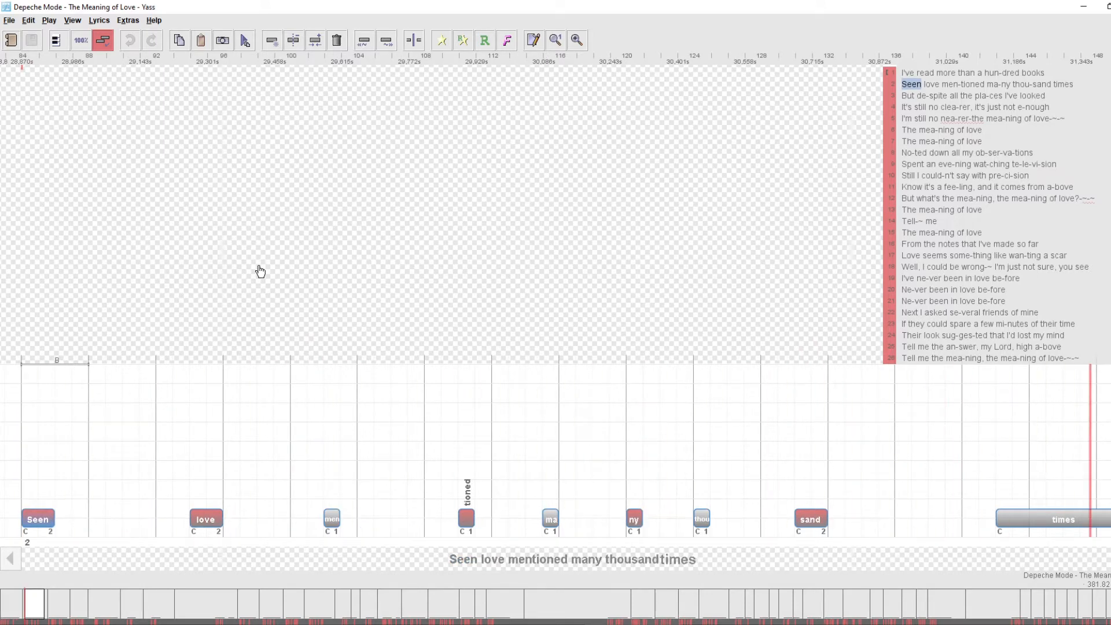
pyautogui.press('Down')
pyautogui.press('space')
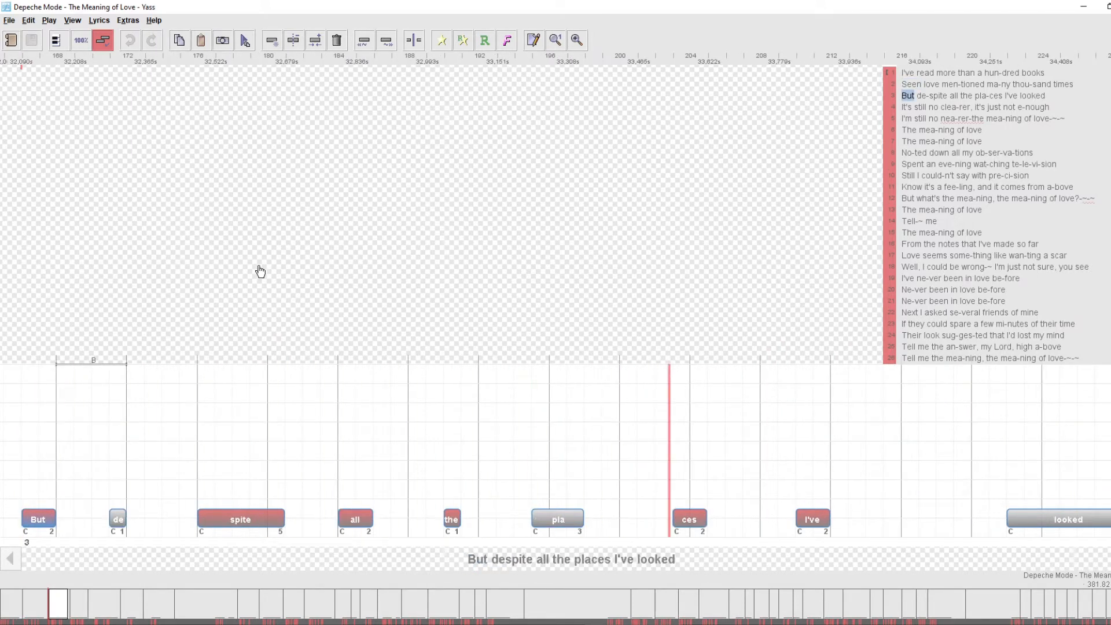
# - Set the playback speed to 50% and check the timing of the third to fifth lyric lines
pyautogui.click(81, 40)
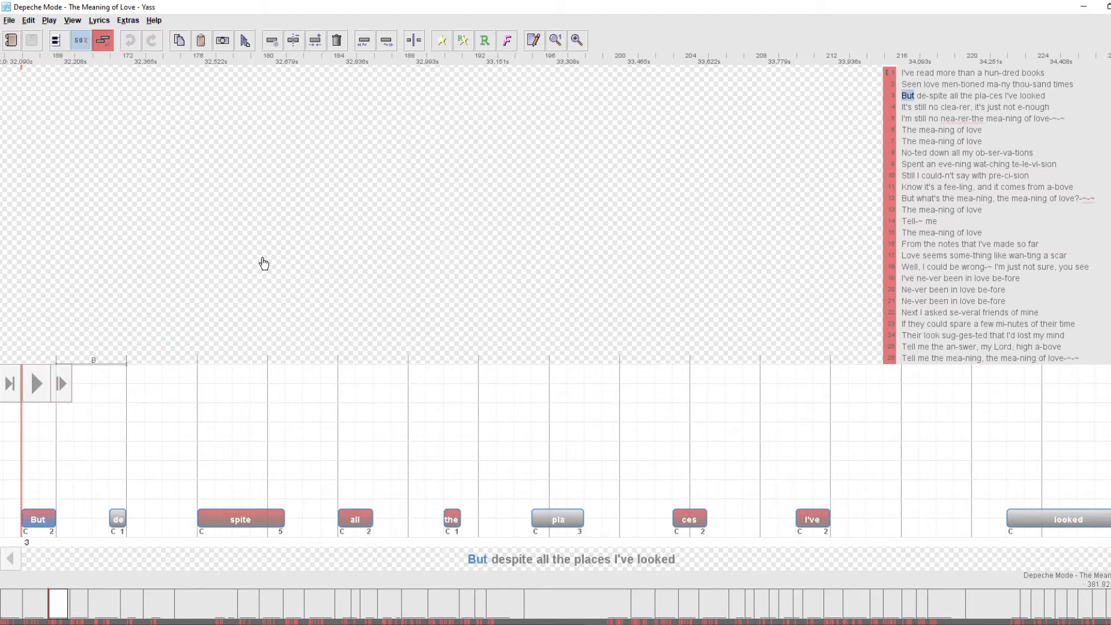
pyautogui.press('space')
pyautogui.press('pagedown')
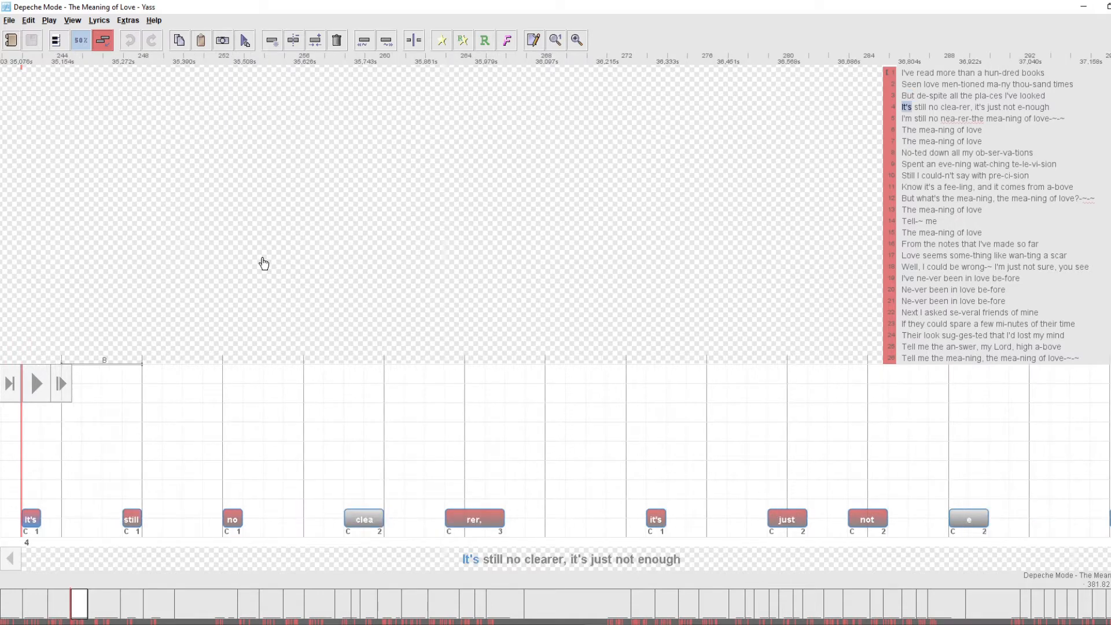
pyautogui.press('pagedown')
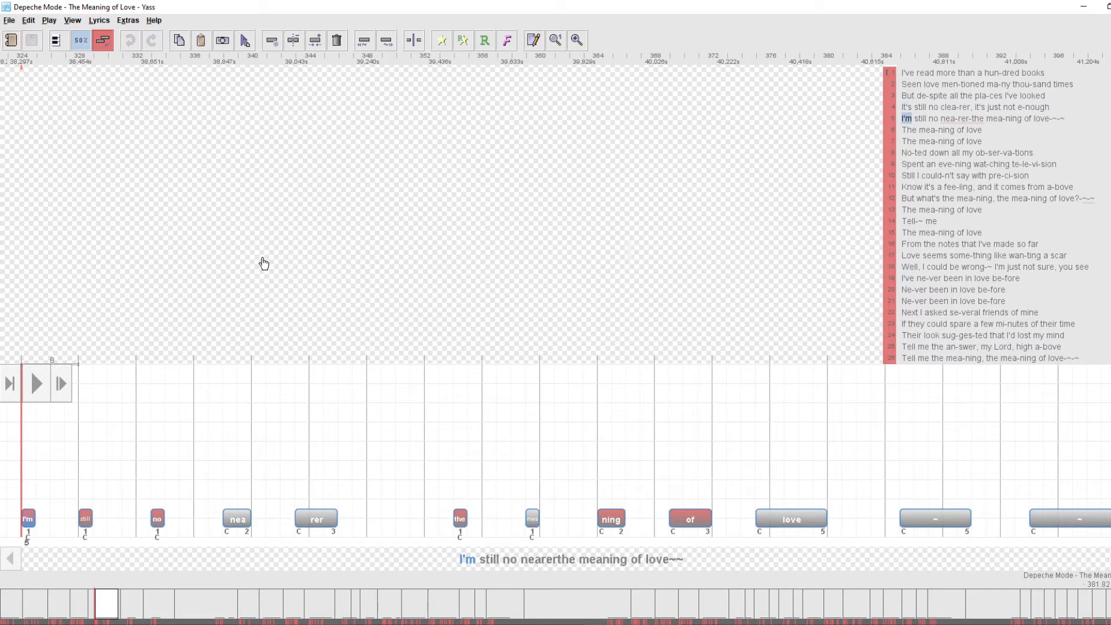
pyautogui.press('p')
# - Return to the first lyric line and open the Lyrics Gap & Beats settings
pyautogui.scroll(5, 239, 312)
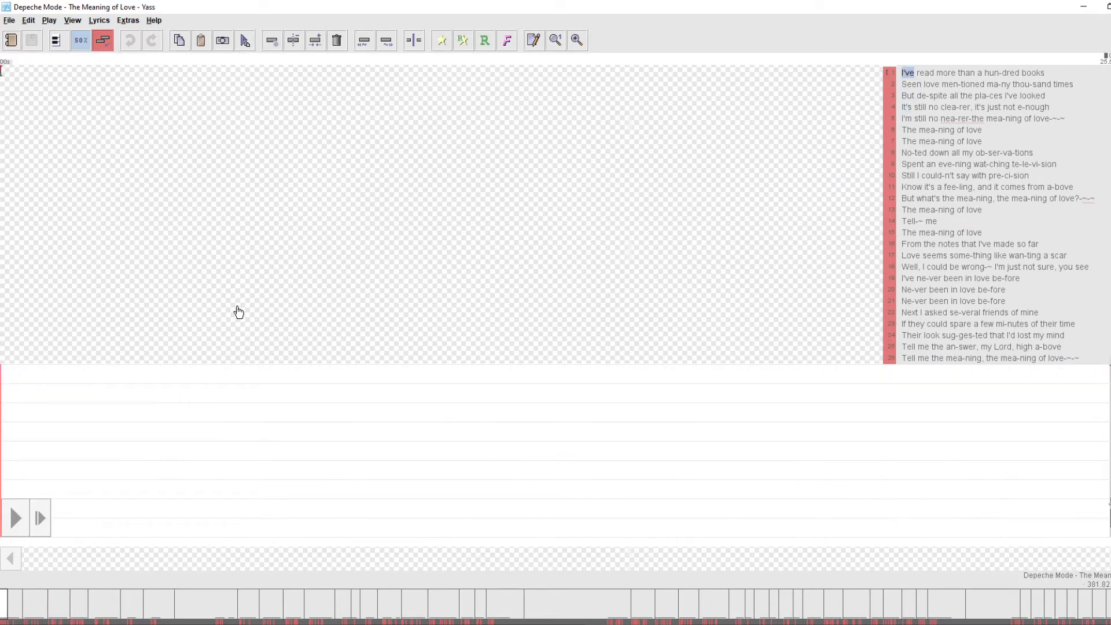
pyautogui.scroll(-2, 239, 311)
pyautogui.scroll(1, 239, 312)
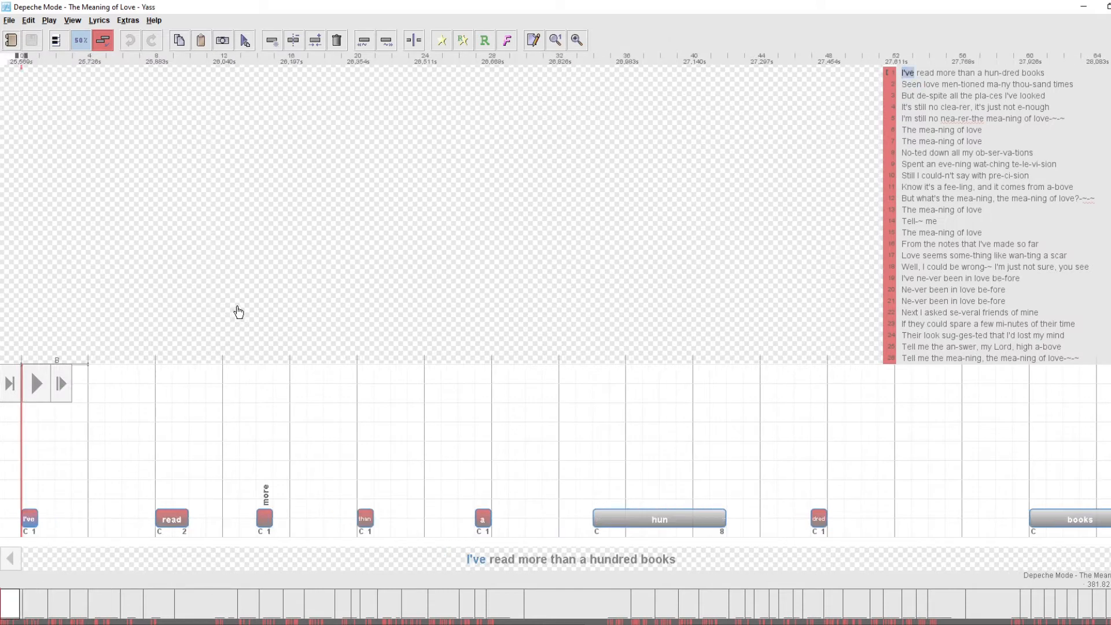
pyautogui.click(29, 22)
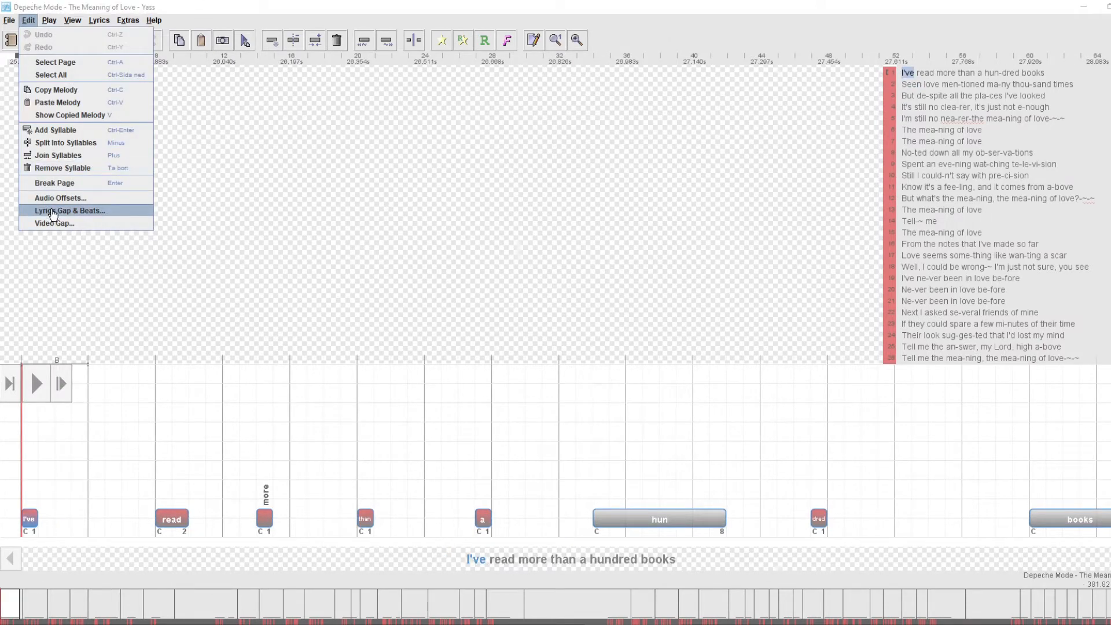
pyautogui.click(52, 211)
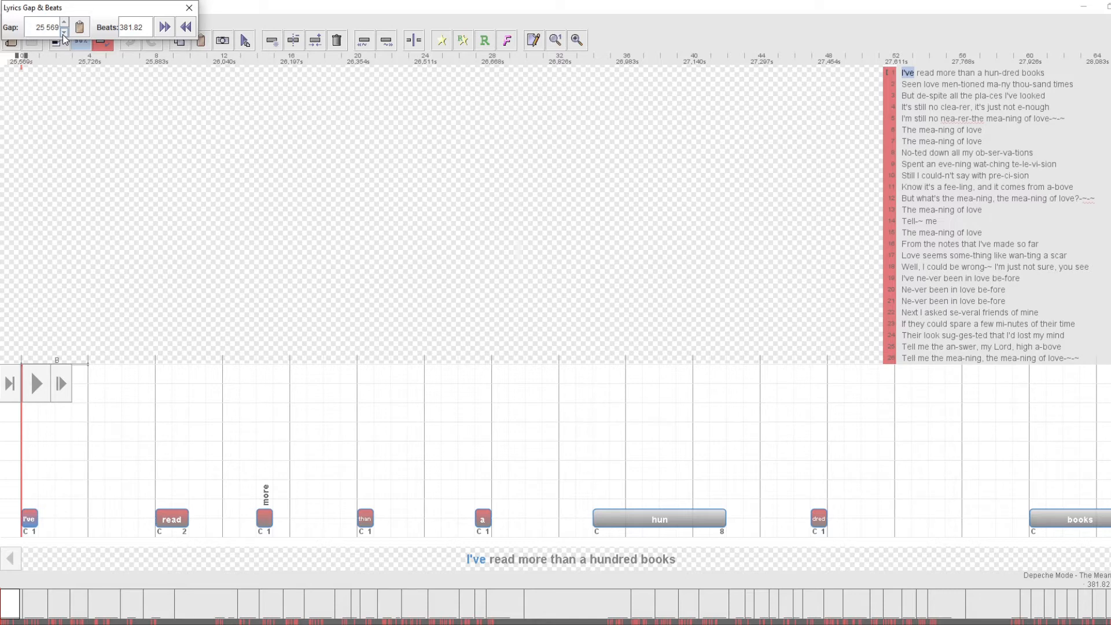
# - Lower the lyrics gap to 25429
pyautogui.click(64, 33)
pyautogui.click(64, 33)
pyautogui.click(64, 33)
pyautogui.click(65, 33)
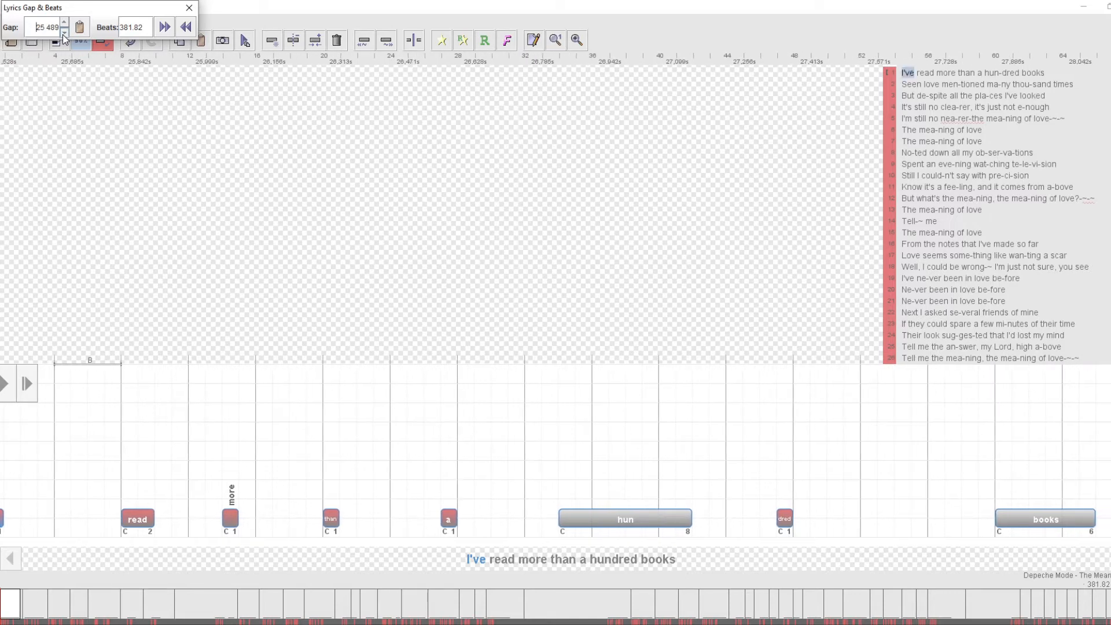
pyautogui.click(64, 33)
pyautogui.click(65, 33)
pyautogui.click(64, 33)
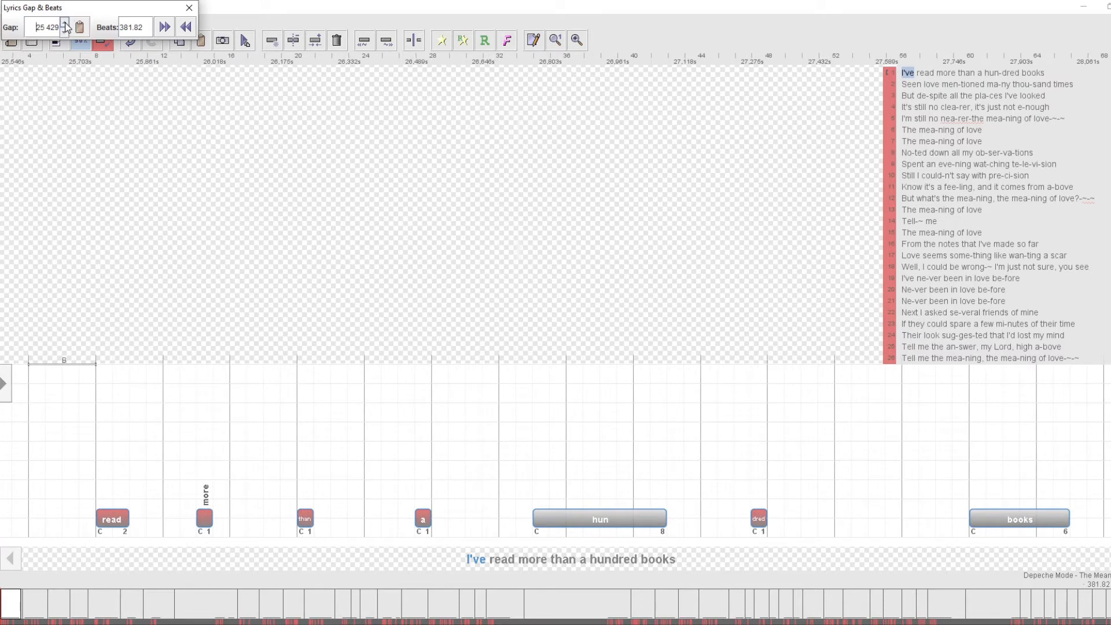
# - Raise the lyrics gap to 25689
pyautogui.click(64, 25)
pyautogui.click(64, 26)
pyautogui.click(65, 25)
pyautogui.click(65, 26)
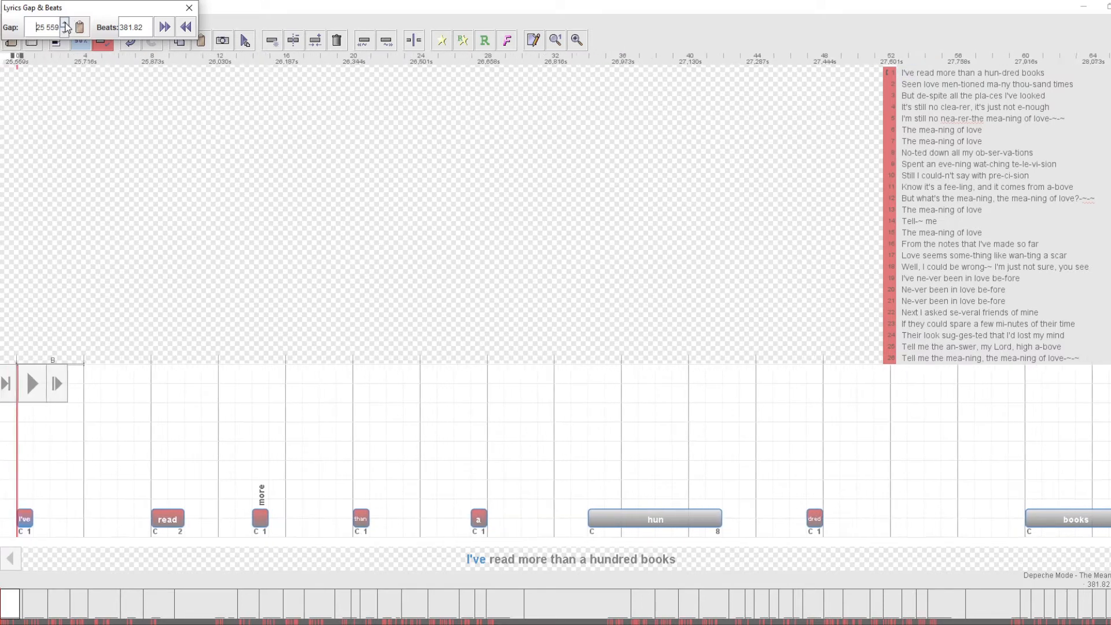
pyautogui.click(65, 25)
pyautogui.click(64, 26)
pyautogui.click(65, 26)
pyautogui.click(65, 26)
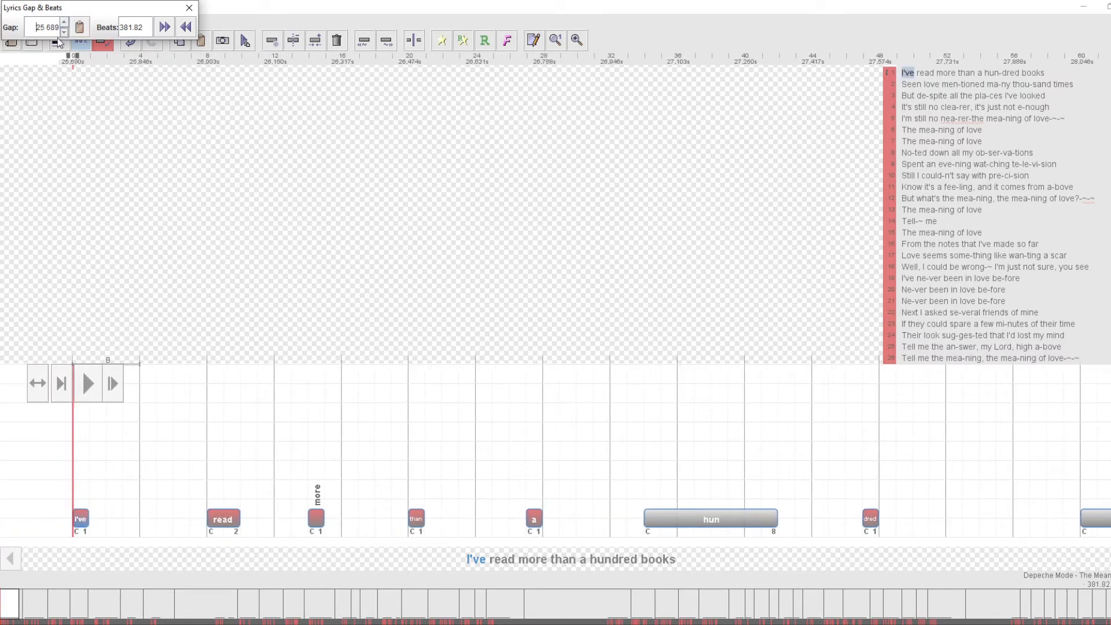
# - Set the lyrics gap to 25639 and play the first lyric line to test the timing
pyautogui.click(64, 33)
pyautogui.click(65, 33)
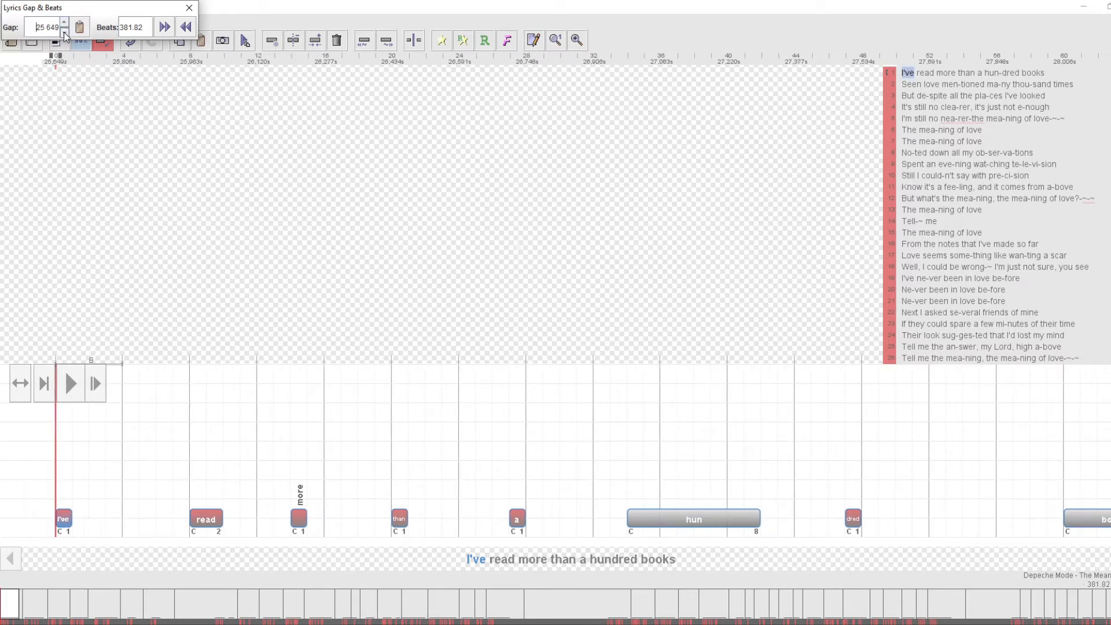
pyautogui.click(65, 33)
pyautogui.click(282, 12)
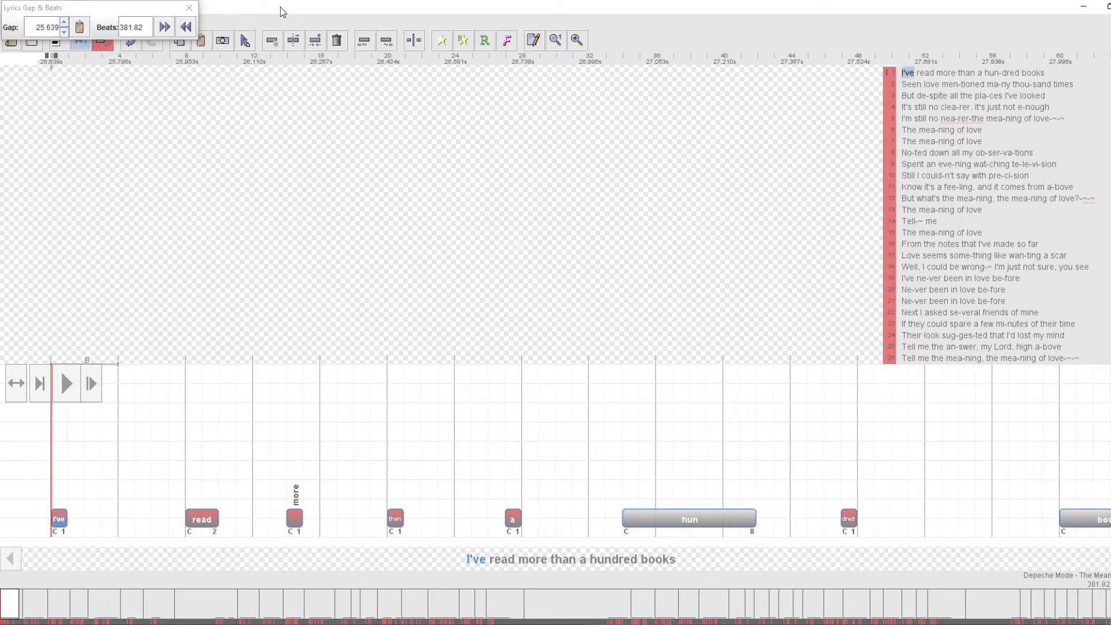
pyautogui.press('p')
# - Increase the lyrics gap to 25679
pyautogui.click(65, 29)
pyautogui.click(63, 24)
pyautogui.click(64, 24)
pyautogui.click(63, 25)
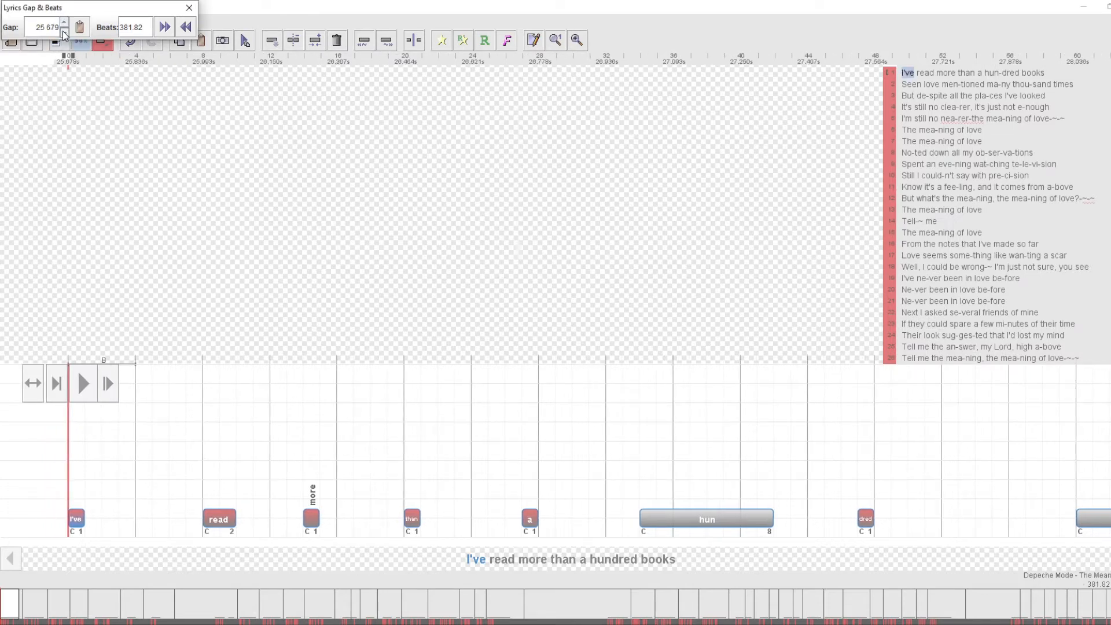
# - Lower the lyrics gap to 25549 and play the first note to test the timing
pyautogui.click(64, 32)
pyautogui.click(64, 32)
pyautogui.click(63, 32)
pyautogui.click(64, 32)
pyautogui.click(64, 31)
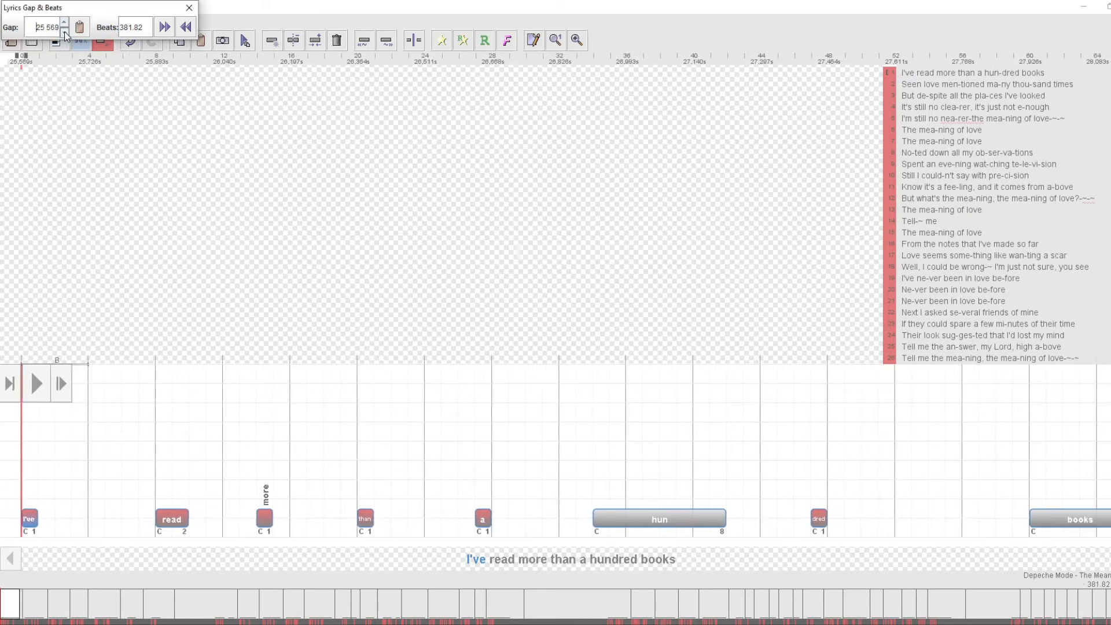
pyautogui.click(64, 32)
pyautogui.doubleClick(287, 12)
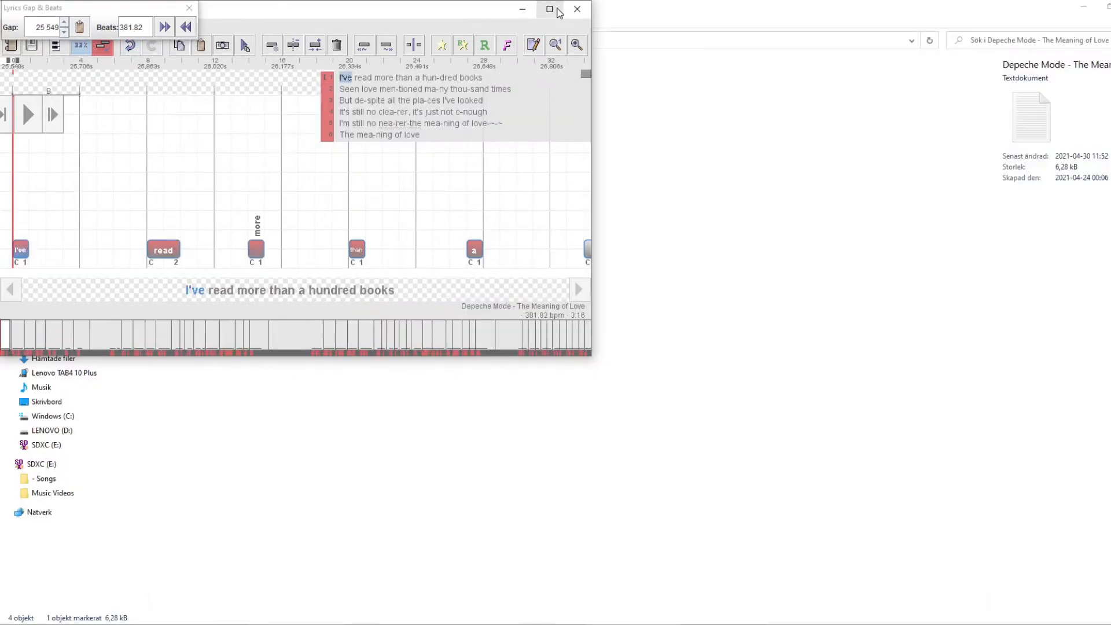
pyautogui.click(556, 9)
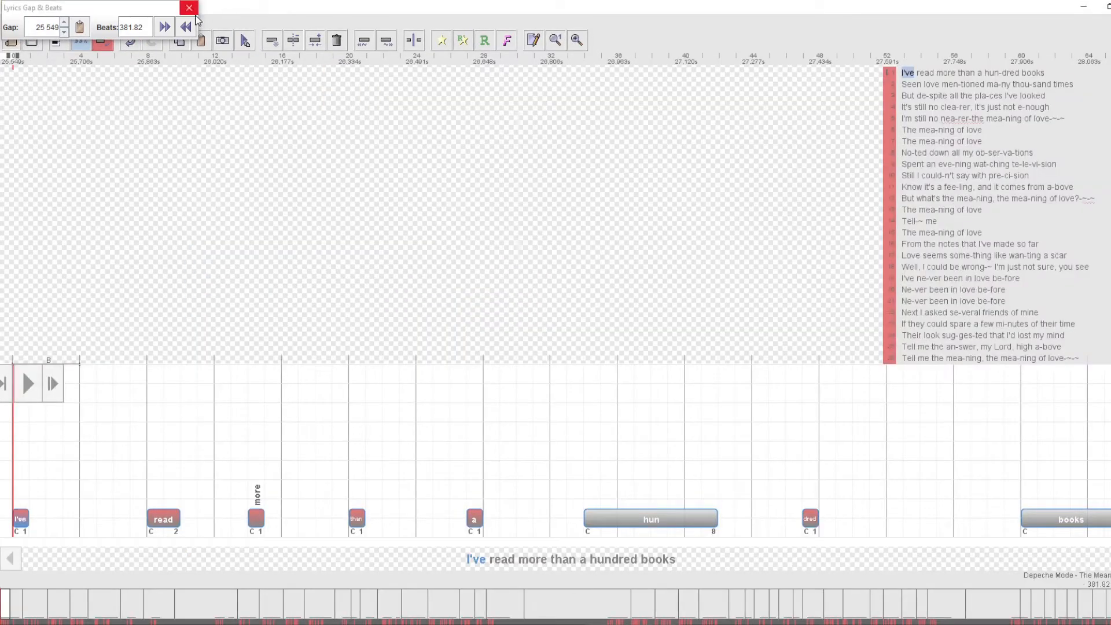
pyautogui.press('p')
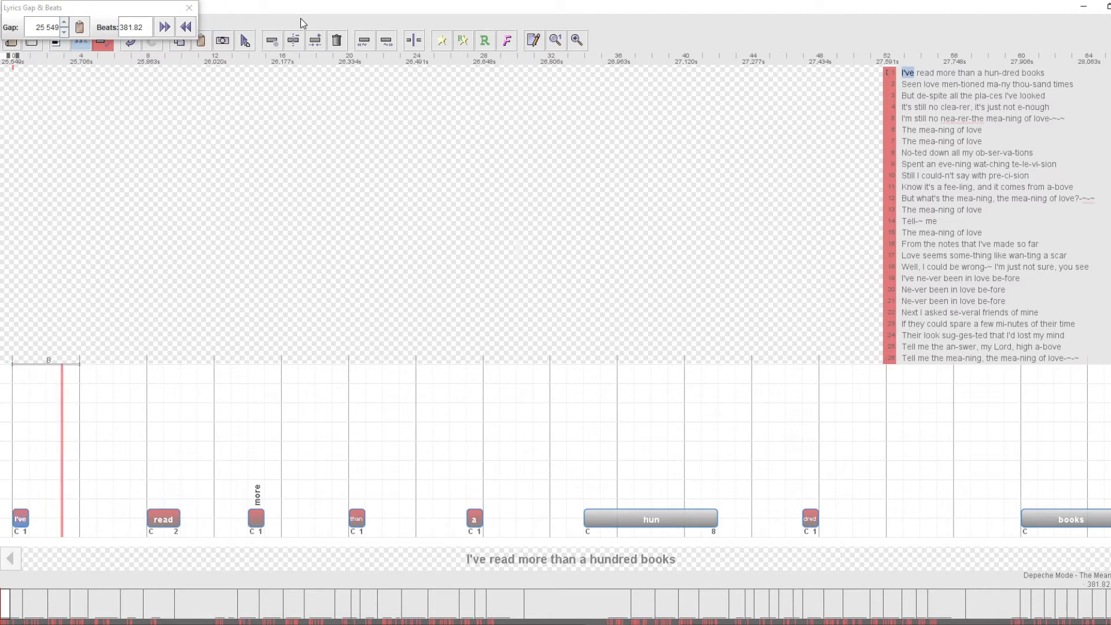
# - Move the gap dialog off the toolbar, set the playback speed to 100% and save the song changes
pyautogui.moveTo(120, 8); pyautogui.dragTo(418, 32)
pyautogui.click(79, 44)
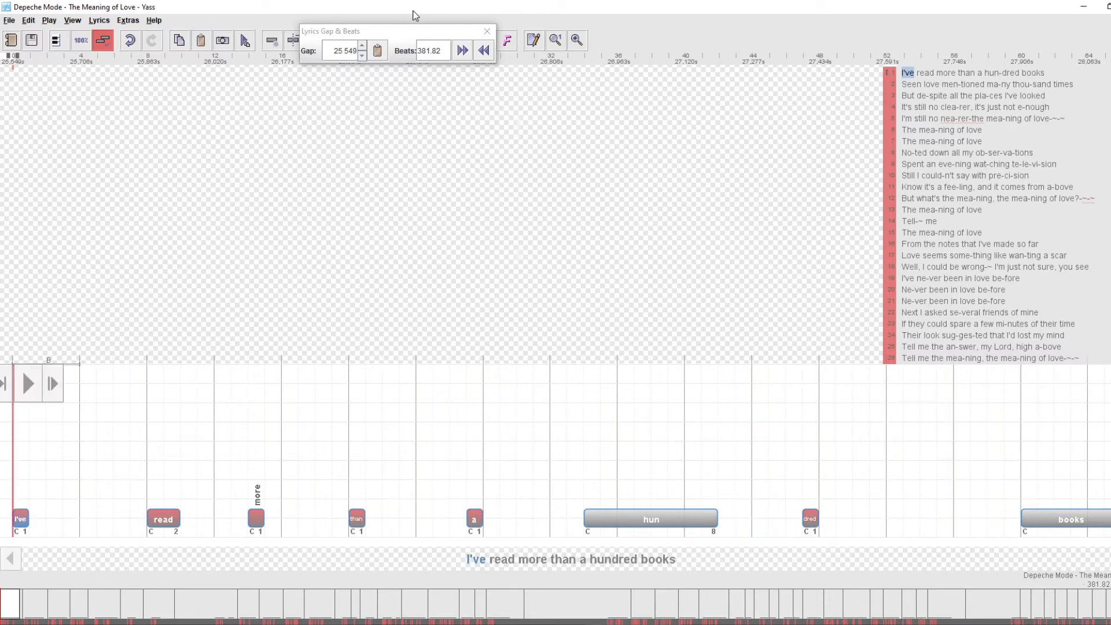
pyautogui.hotkey('ctrl', 's')
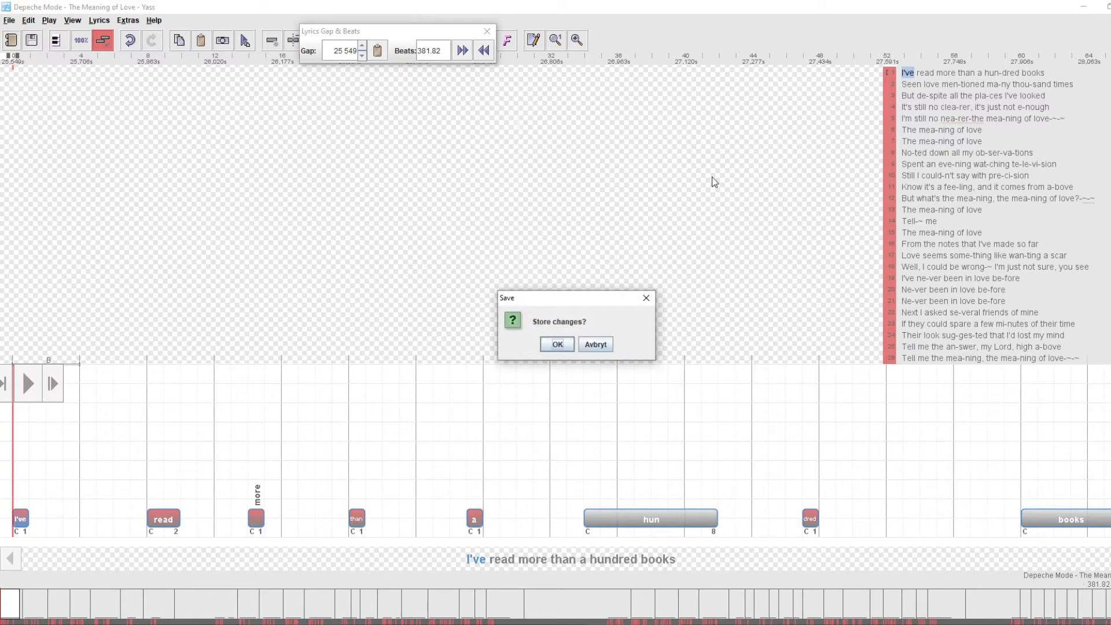
pyautogui.click(558, 344)
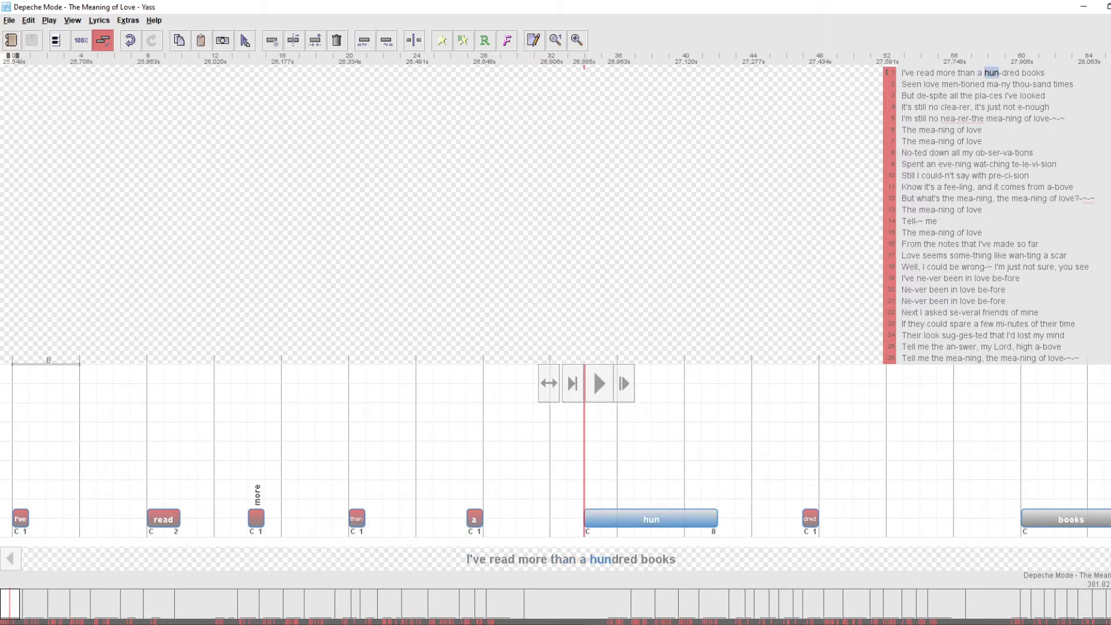
# - Lengthen the "hun" note in the first lyric line to 10 beats
pyautogui.moveTo(710, 519); pyautogui.dragTo(758, 519)
pyautogui.press('Right')
pyautogui.press('Right')
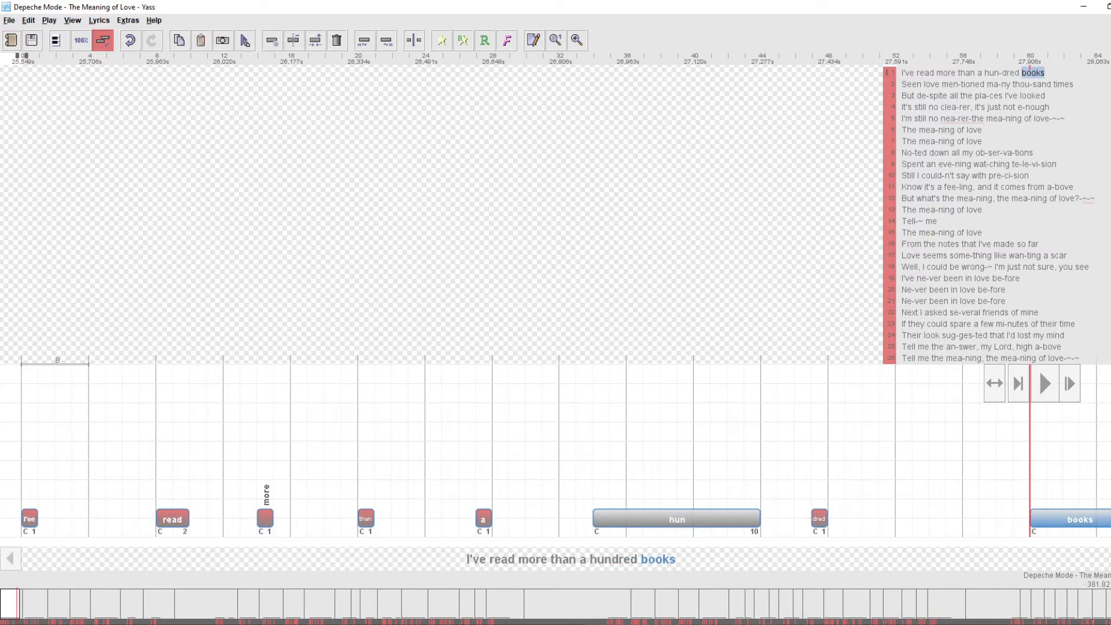
# - Lengthen the "books" note at the end of the first lyric line and play it back
pyautogui.hotkey('alt', 'Right')
pyautogui.hotkey('alt', 'Right')
pyautogui.hotkey('alt', 'Right')
pyautogui.hotkey('alt', 'Right')
pyautogui.hotkey('alt', 'Right')
pyautogui.hotkey('alt', 'Right')
pyautogui.hotkey('alt', 'Right')
pyautogui.hotkey('alt', 'Right')
pyautogui.hotkey('alt', 'Right')
pyautogui.hotkey('alt', 'Right')
pyautogui.hotkey('alt', 'Right')
pyautogui.hotkey('alt', 'Right')
pyautogui.hotkey('alt', 'Right')
pyautogui.hotkey('alt', 'Right')
pyautogui.hotkey('alt', 'Right')
pyautogui.hotkey('alt', 'Right')
pyautogui.hotkey('alt', 'Right')
pyautogui.hotkey('alt', 'Right')
pyautogui.hotkey('alt', 'Right')
pyautogui.hotkey('alt', 'Right')
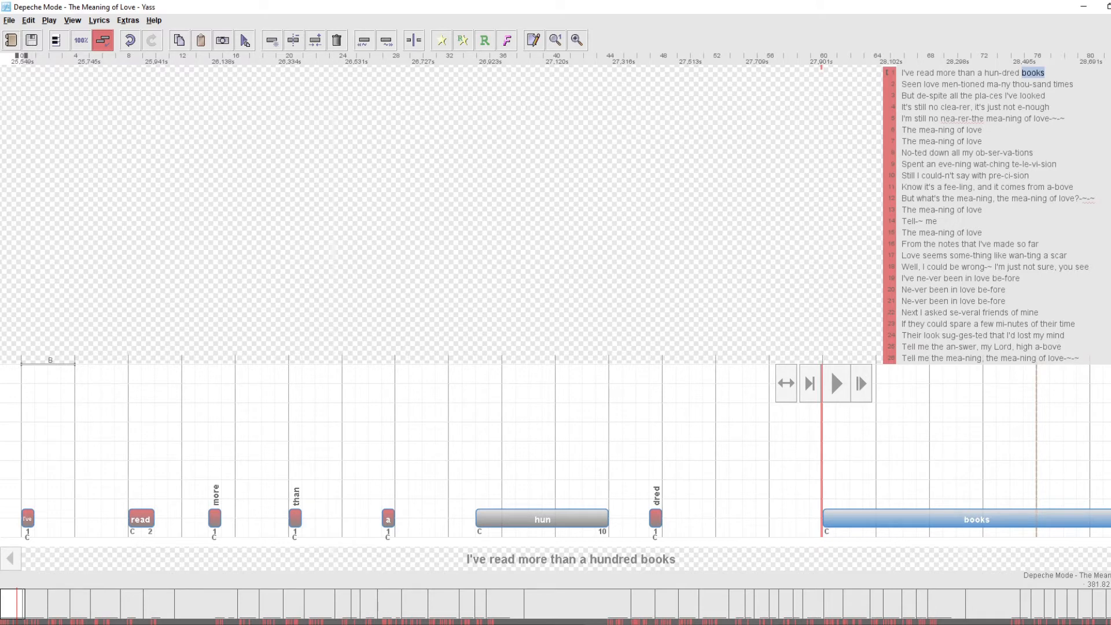
pyautogui.press('space')
pyautogui.press('space')
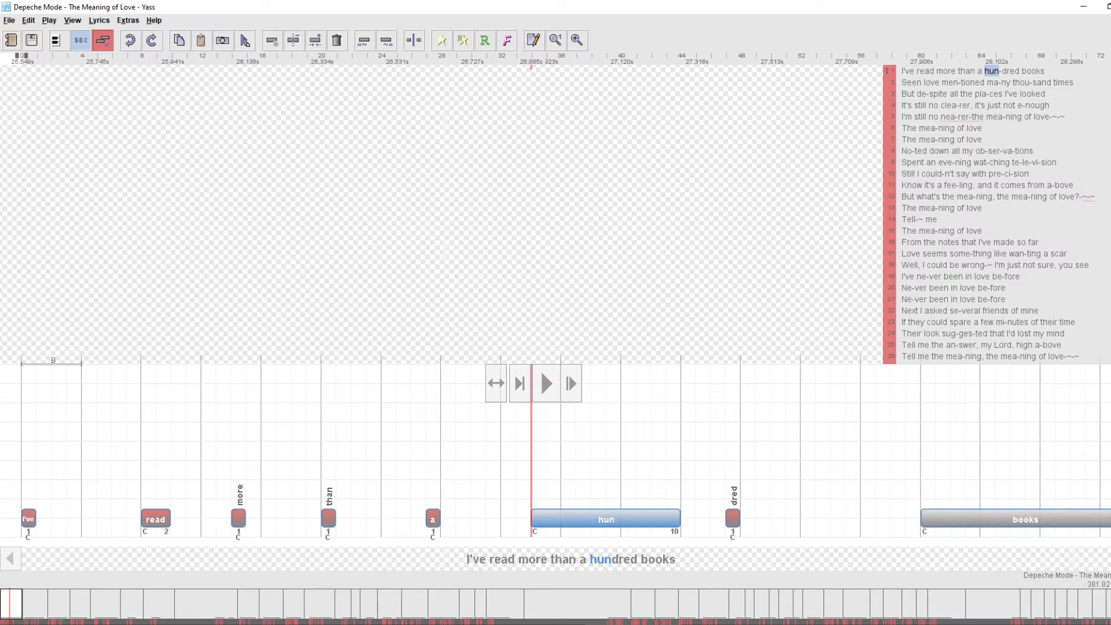
# - Listen to the "hun" note repeatedly at different playback speeds, ending at 50%
pyautogui.press('space')
pyautogui.press('space')
pyautogui.press('space')
pyautogui.click(78, 47)
pyautogui.press('space')
pyautogui.press('space')
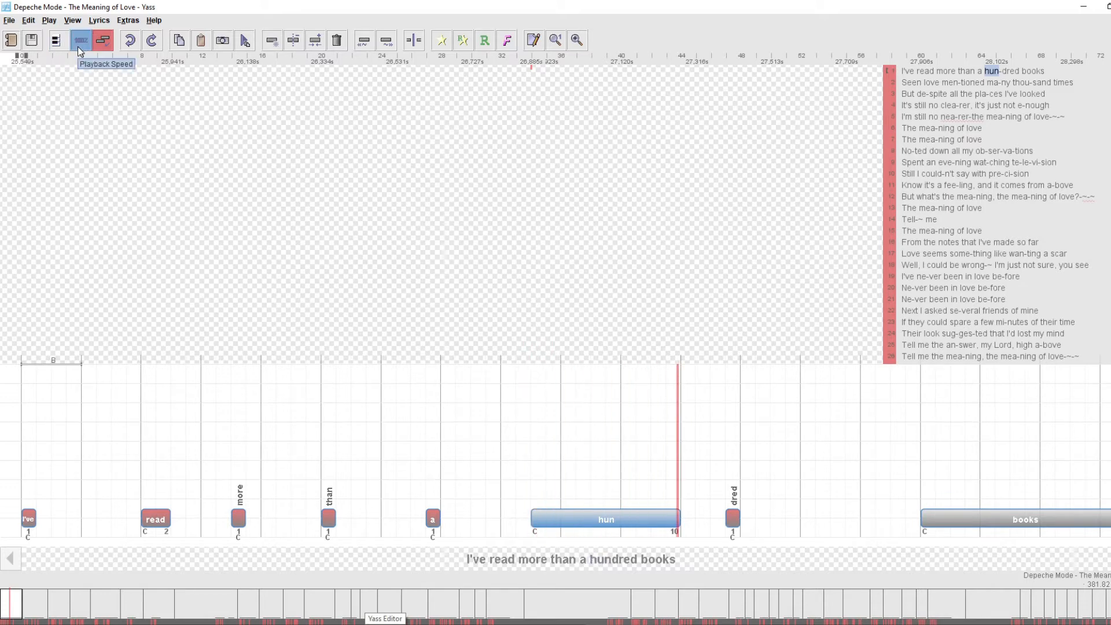
pyautogui.press('space')
pyautogui.click(79, 48)
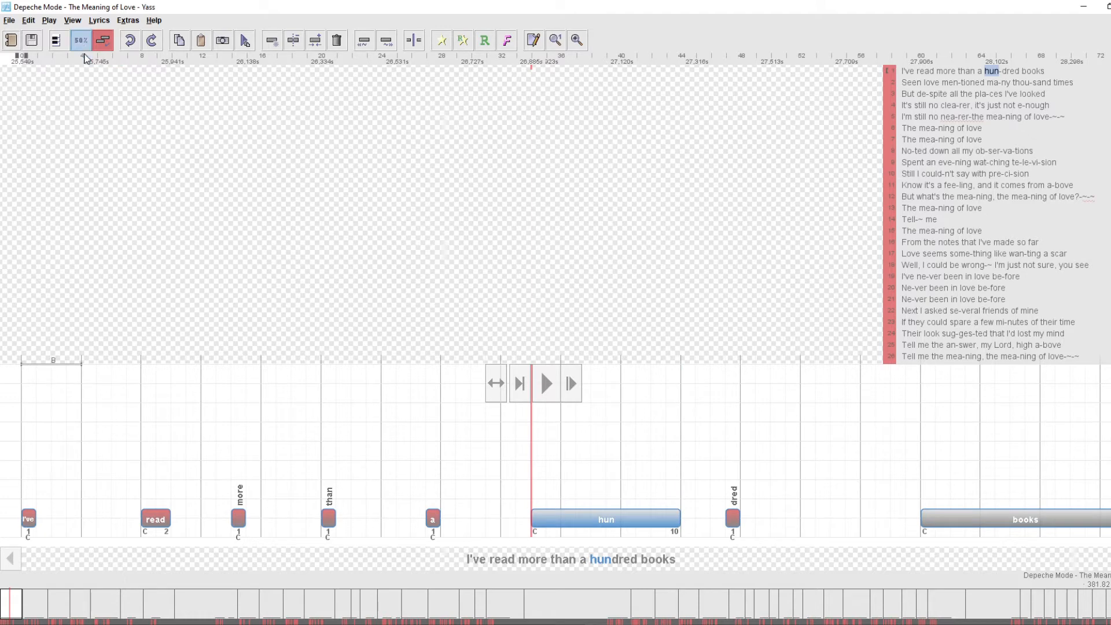
pyautogui.press('space')
# - Split the "hun" note into "hun" and "~" of 5 beats each and play both
pyautogui.press('/')
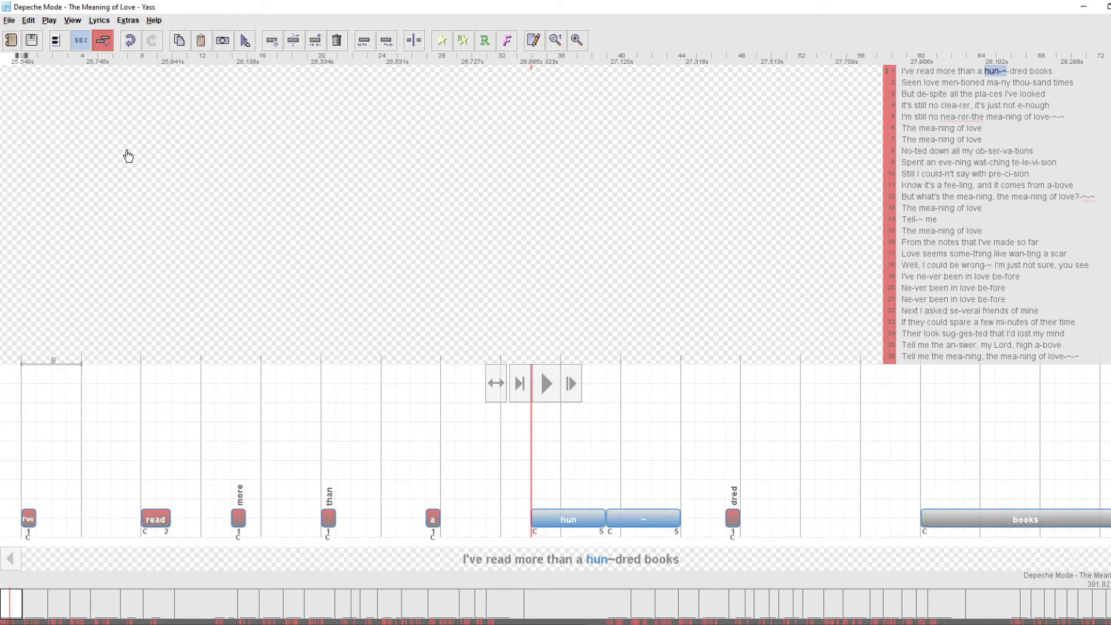
pyautogui.press('space')
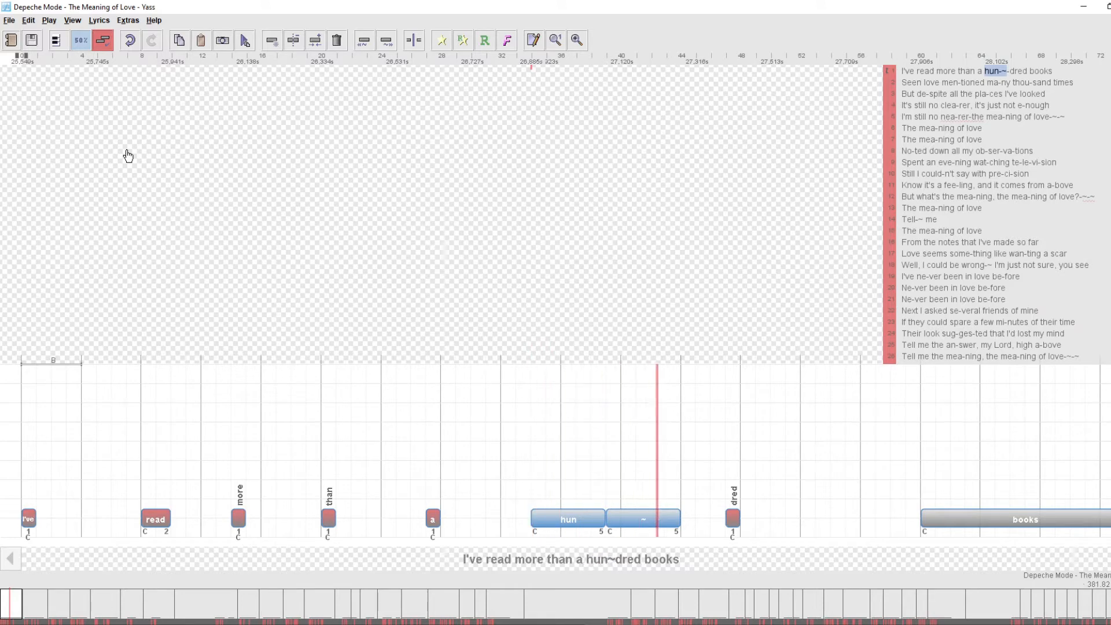
pyautogui.press('space')
# - Shorten the "hun" and "~" notes to 4 beats each and play them together
pyautogui.press('Right')
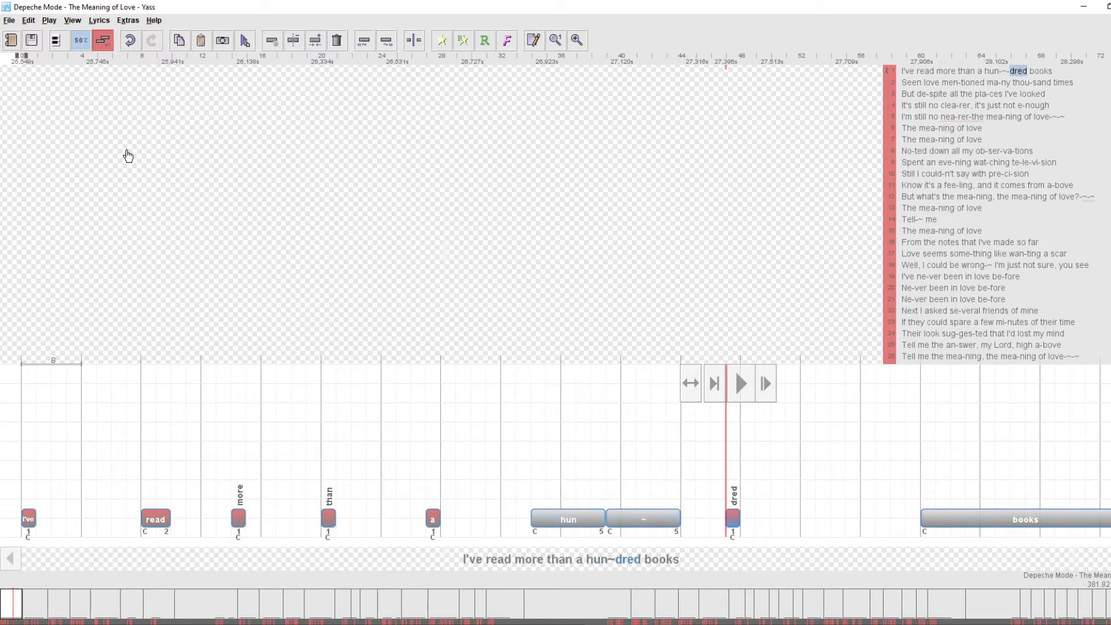
pyautogui.press('Left')
pyautogui.press('Left')
pyautogui.hotkey('ctrl', 'Left')
pyautogui.press('Right')
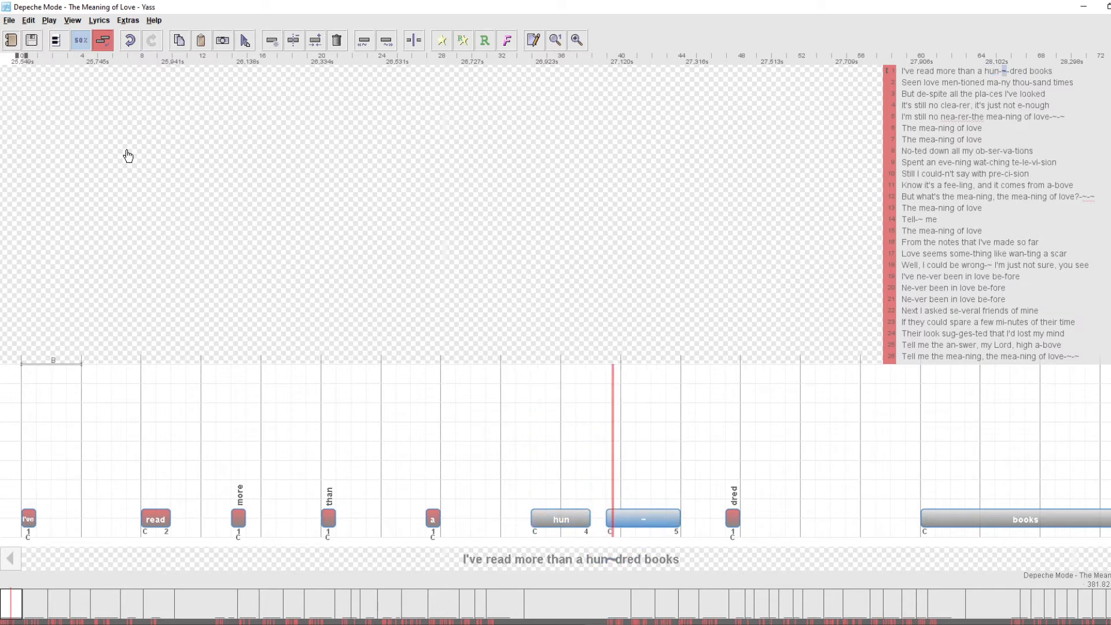
pyautogui.hotkey('ctrl', 'Left')
pyautogui.press('Left')
pyautogui.hotkey('shift', 'Right')
pyautogui.press('space')
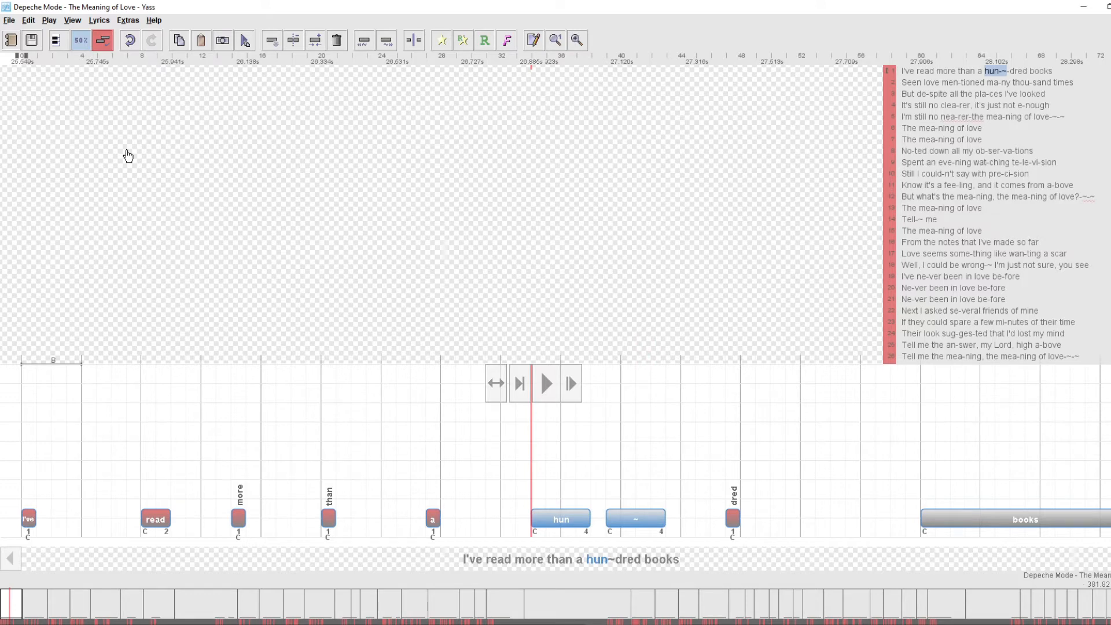
pyautogui.press('space')
pyautogui.press('space')
# - Lengthen "hun" to 7 beats and trim the start of "~" so it lasts 2 beats
pyautogui.press('Left')
pyautogui.press('Right')
pyautogui.press('Right')
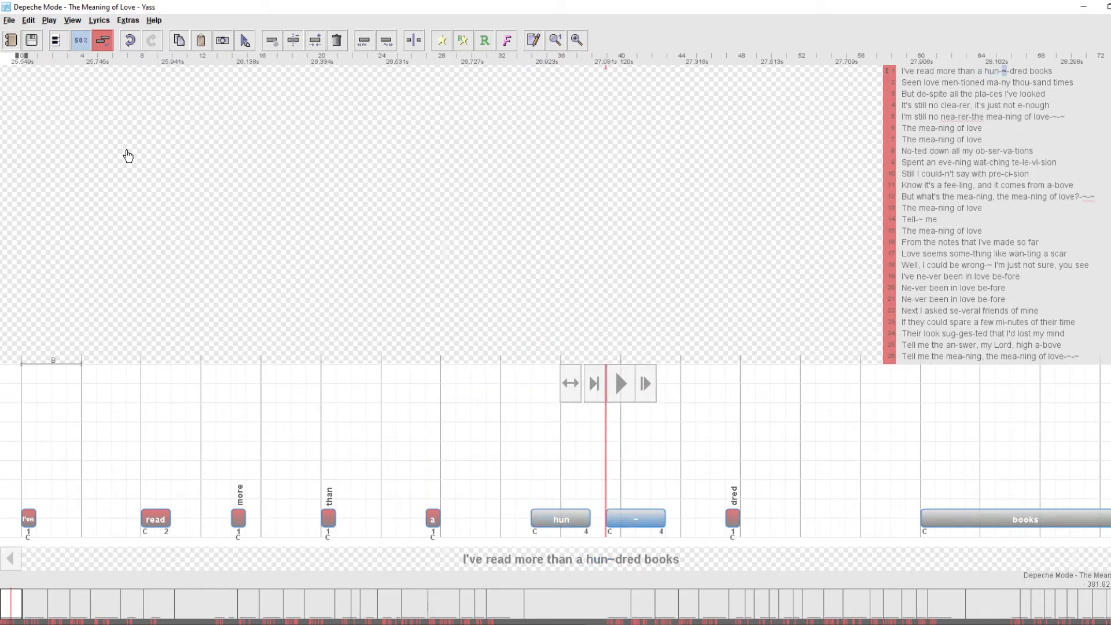
pyautogui.press('Left')
pyautogui.hotkey('alt', 'Right')
pyautogui.hotkey('alt', 'Right')
pyautogui.hotkey('alt', 'Right')
pyautogui.press('Right')
pyautogui.hotkey('ctrl', 'Right')
pyautogui.hotkey('ctrl', 'Right')
pyautogui.hotkey('ctrl', 'Right')
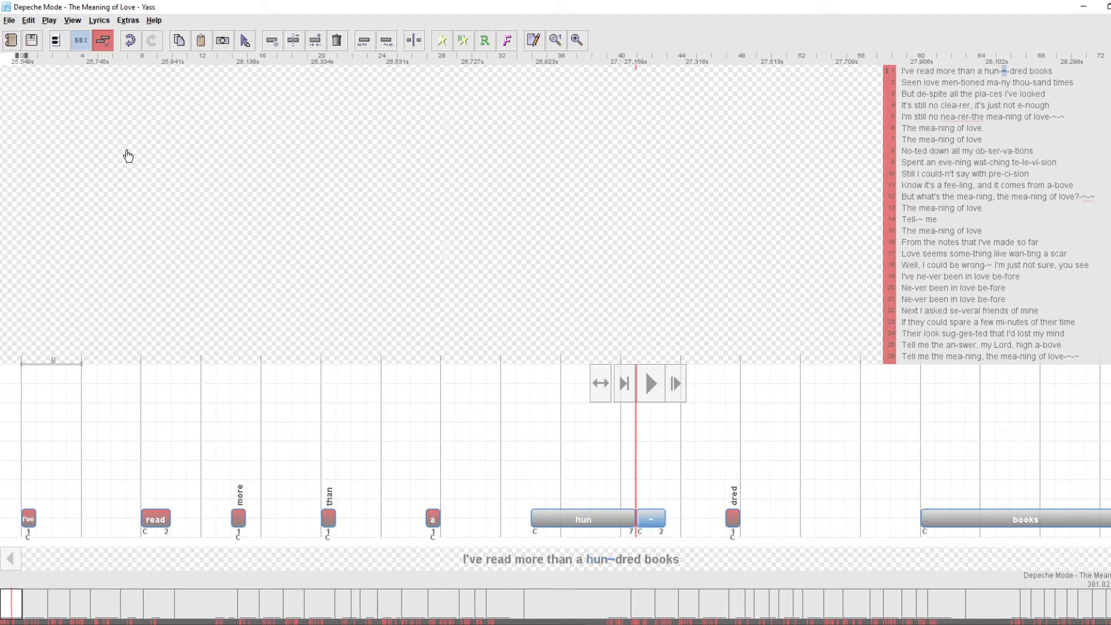
# - Start the "~" note one beat after "hun" with a length of 4 beats, and play from "hun" through "dred"
pyautogui.press('Left')
pyautogui.press('Right')
pyautogui.hotkey('alt', 'Right')
pyautogui.hotkey('alt', 'Right')
pyautogui.hotkey('alt', 'Right')
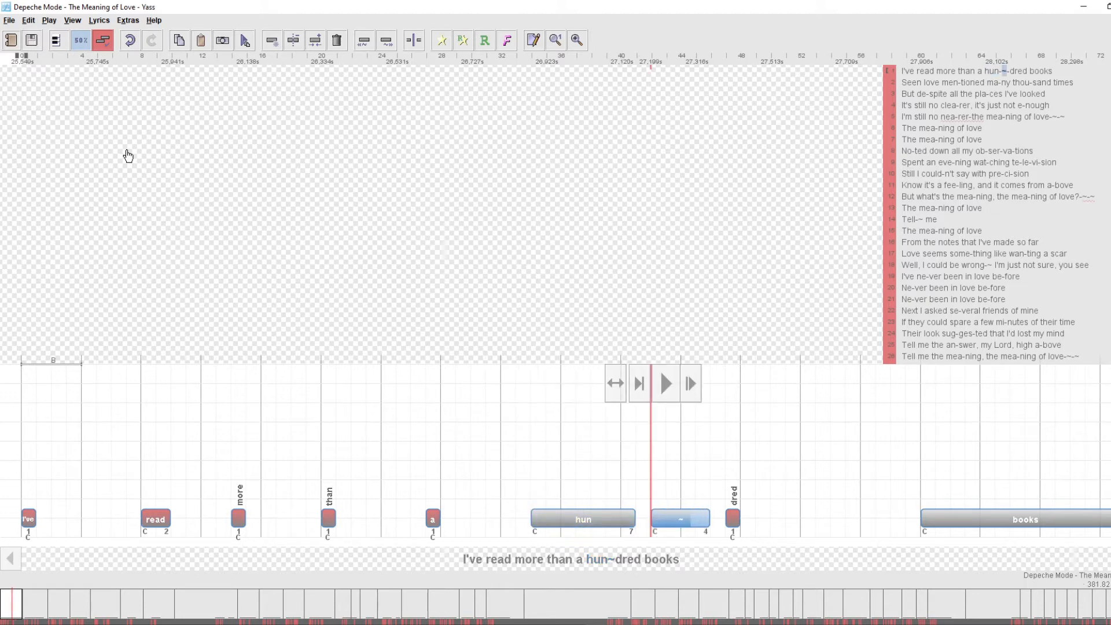
pyautogui.hotkey('shift', 'Left')
pyautogui.press('space')
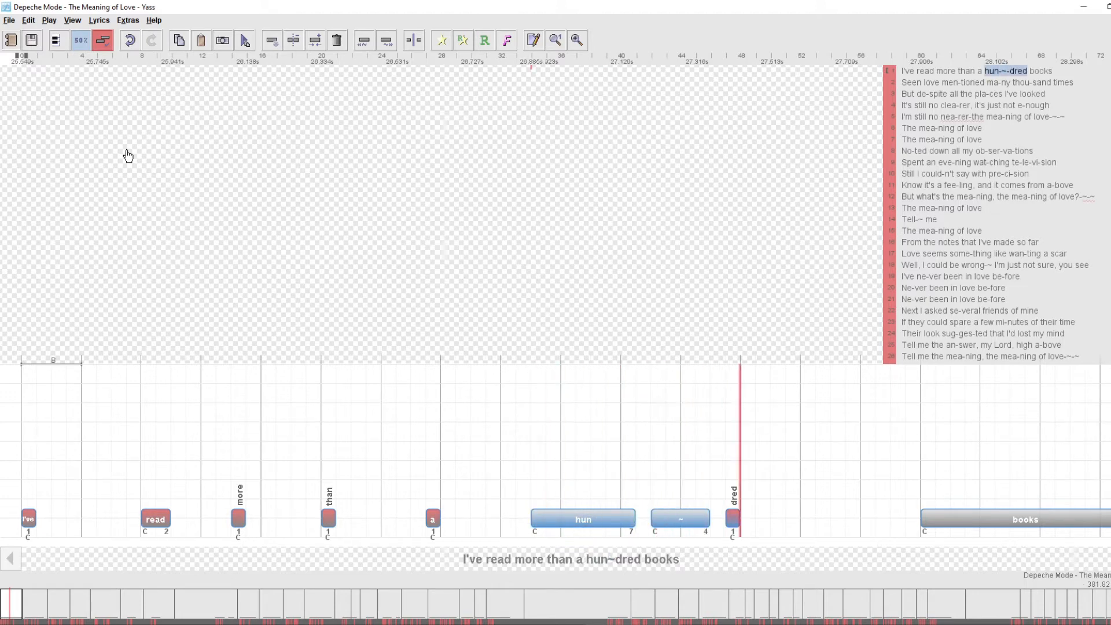
pyautogui.press('Left')
pyautogui.press('Right')
pyautogui.press('Right')
pyautogui.press('Right')
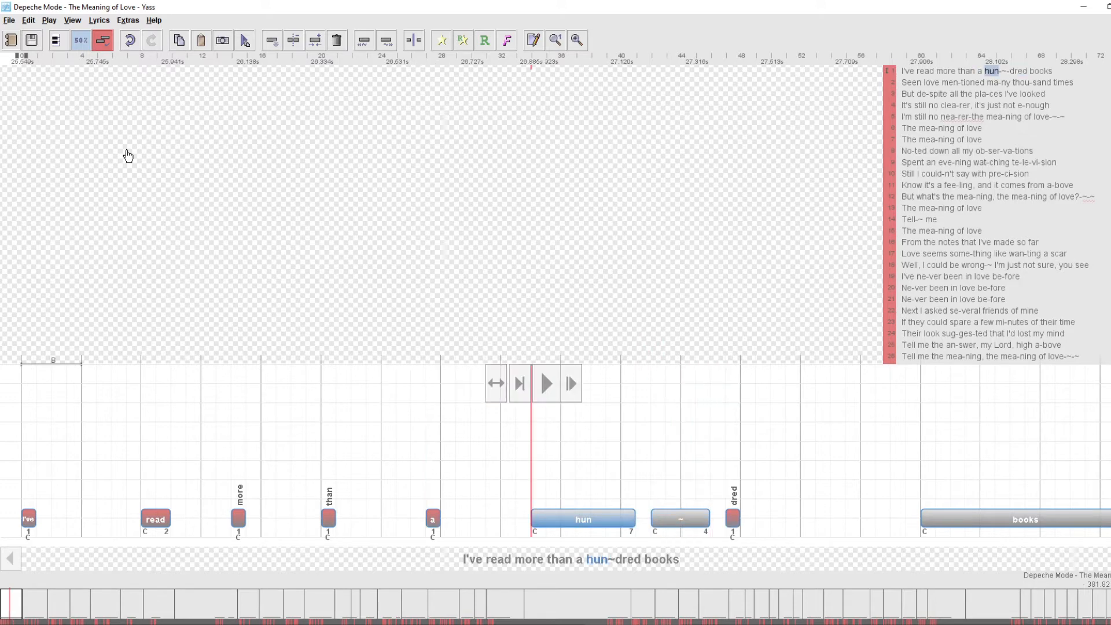
# - Shorten the "~" note to 2 beats and play it together with "hun"
pyautogui.press('Left')
pyautogui.hotkey('alt', 'Left')
pyautogui.hotkey('alt', 'Left')
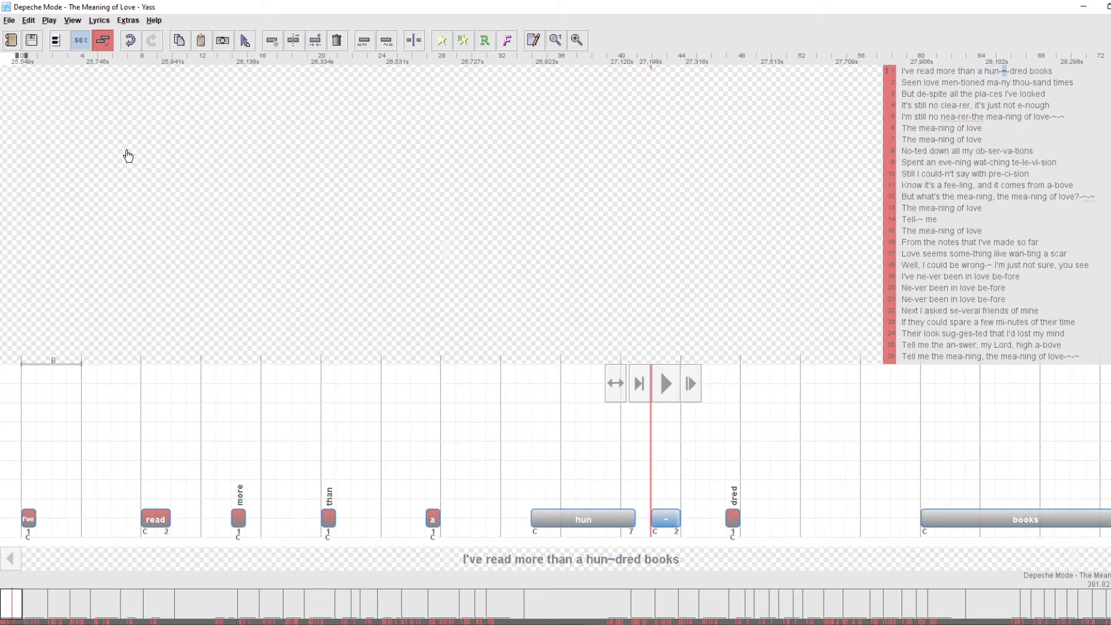
pyautogui.hotkey('shift', 'Left')
pyautogui.press('space')
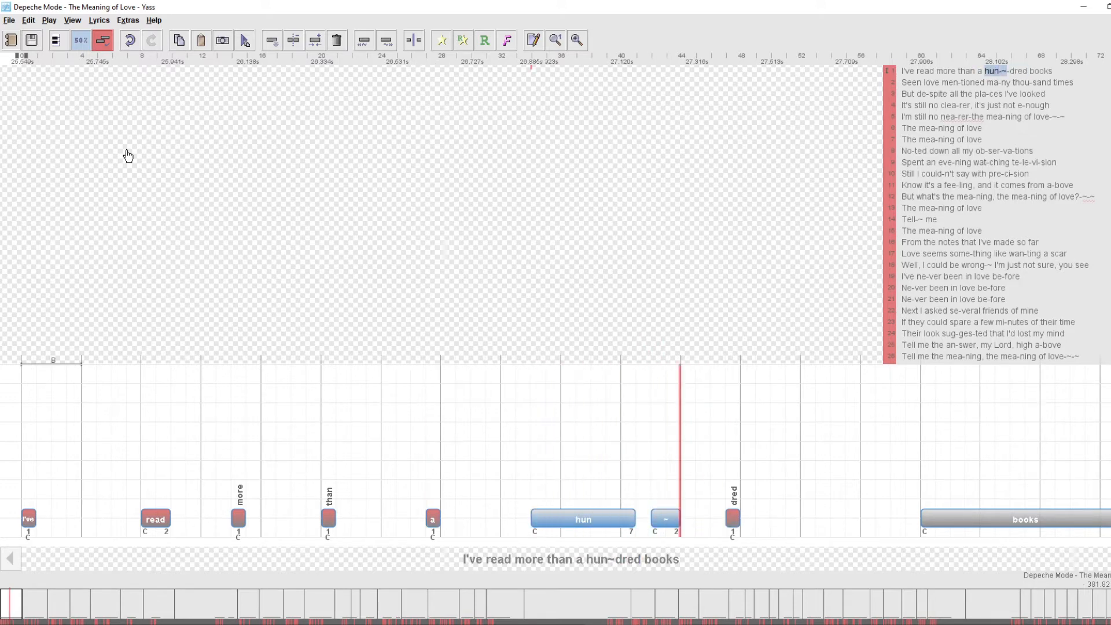
pyautogui.press('Right')
pyautogui.press('Left')
pyautogui.press('Left')
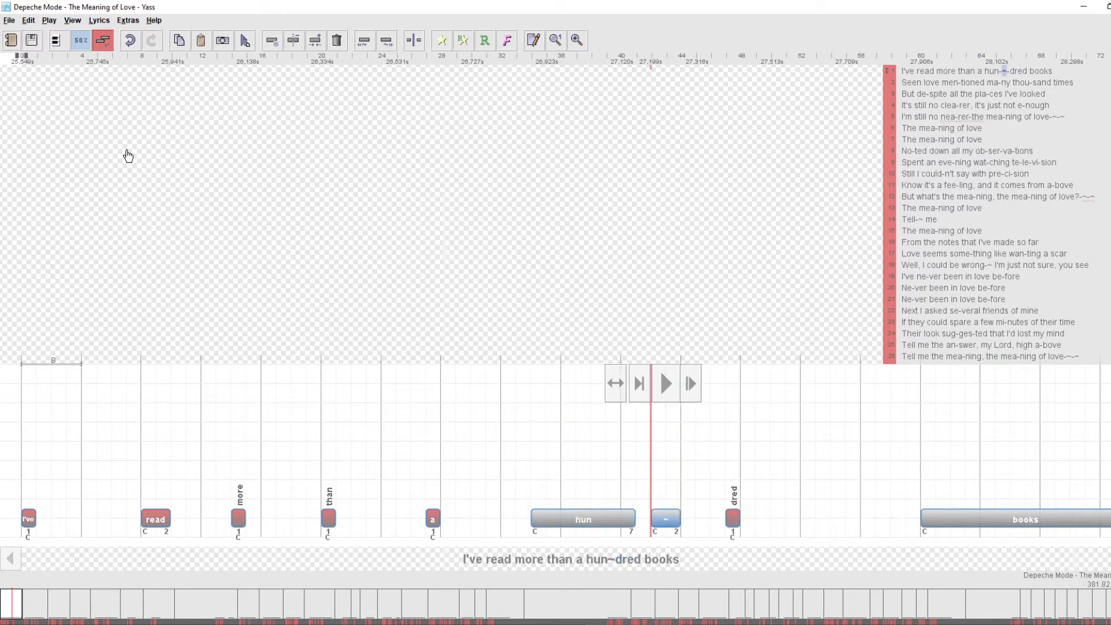
# - Shorten "hun" to 4 beats and start the "~" note one beat after it with a length of 4 beats
pyautogui.hotkey('alt', 'Left')
pyautogui.hotkey('alt', 'Left')
pyautogui.hotkey('alt', 'Left')
pyautogui.press('Right')
pyautogui.hotkey('alt', 'shift', 'Left')
pyautogui.hotkey('alt', 'shift', 'Left')
pyautogui.hotkey('alt', 'shift', 'Left')
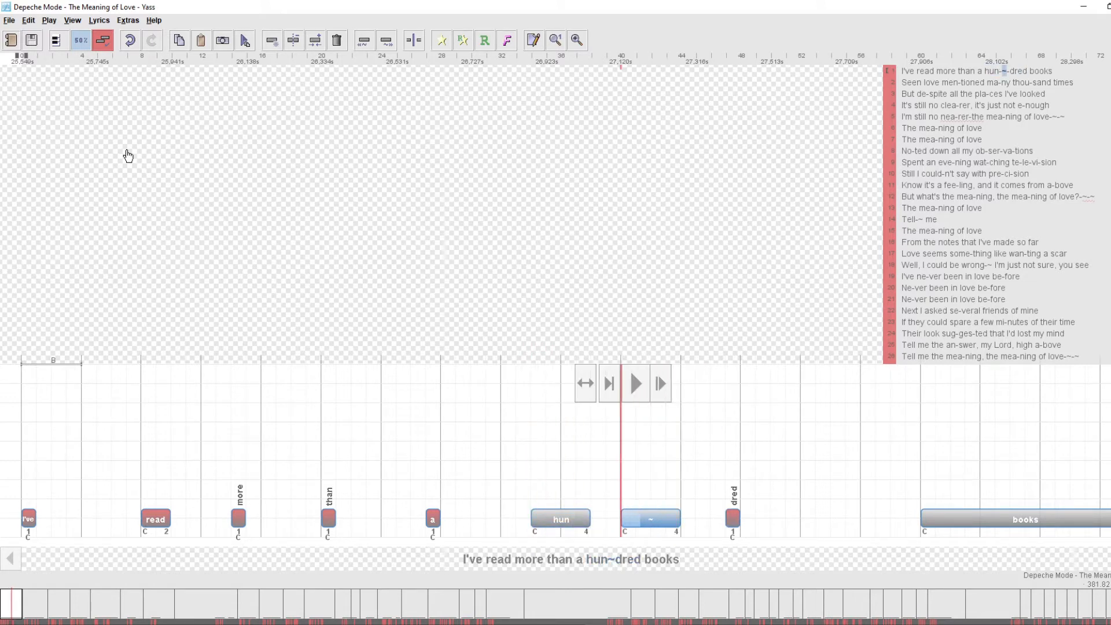
pyautogui.hotkey('alt', 'Left')
pyautogui.hotkey('shift', 'Left')
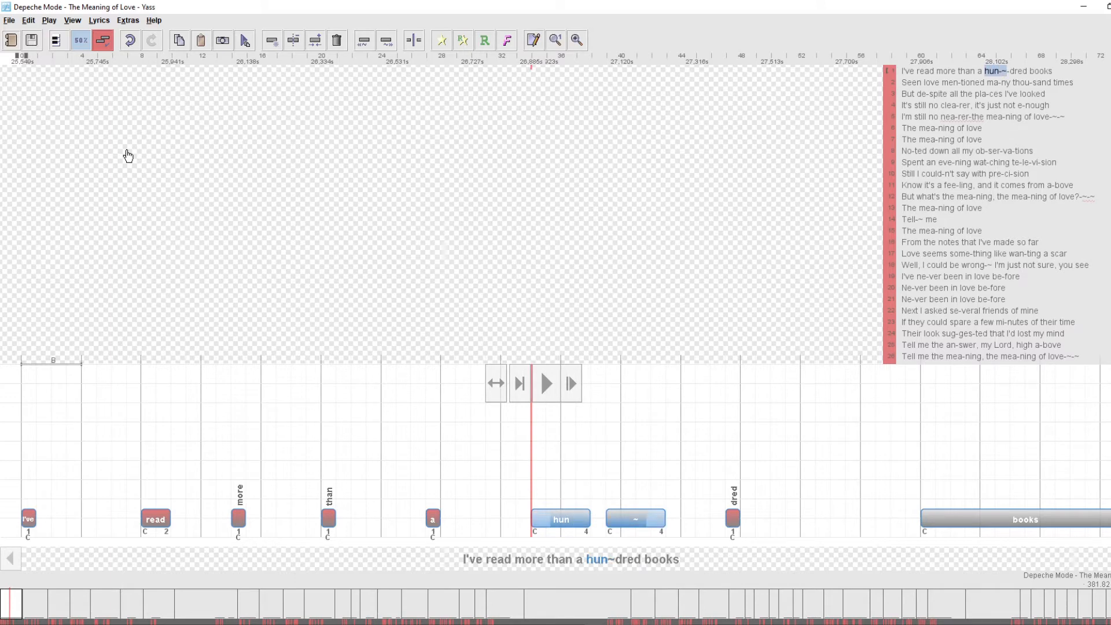
# - Play the split "hun" and "~" notes to check their timing against the audio, and switch between the two
pyautogui.press('space')
pyautogui.press('p')
pyautogui.press('p')
pyautogui.press('space')
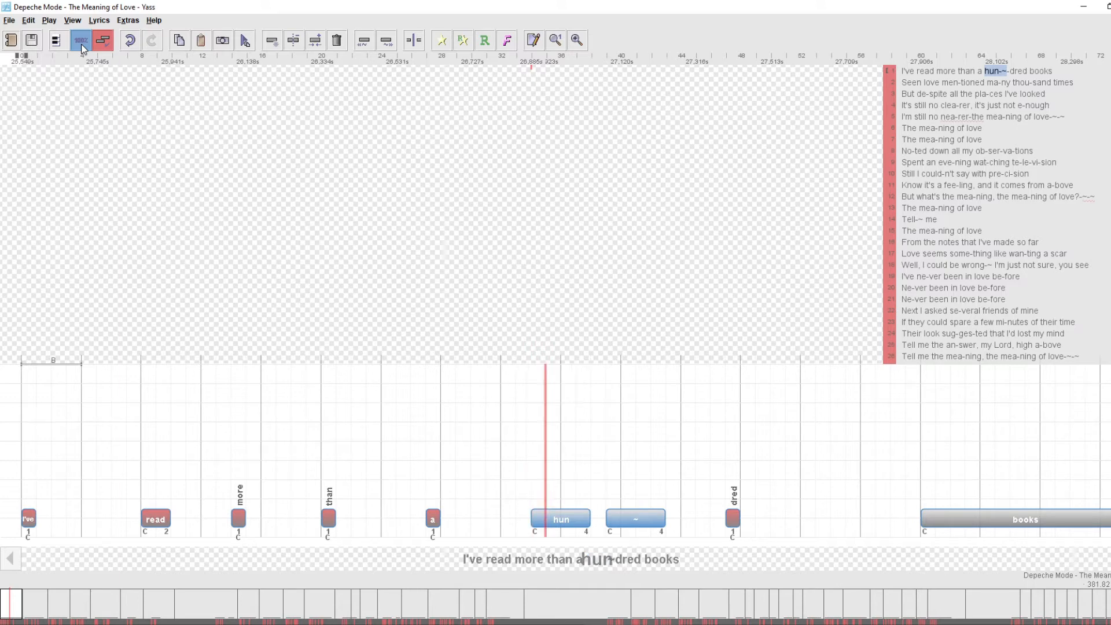
pyautogui.press('space')
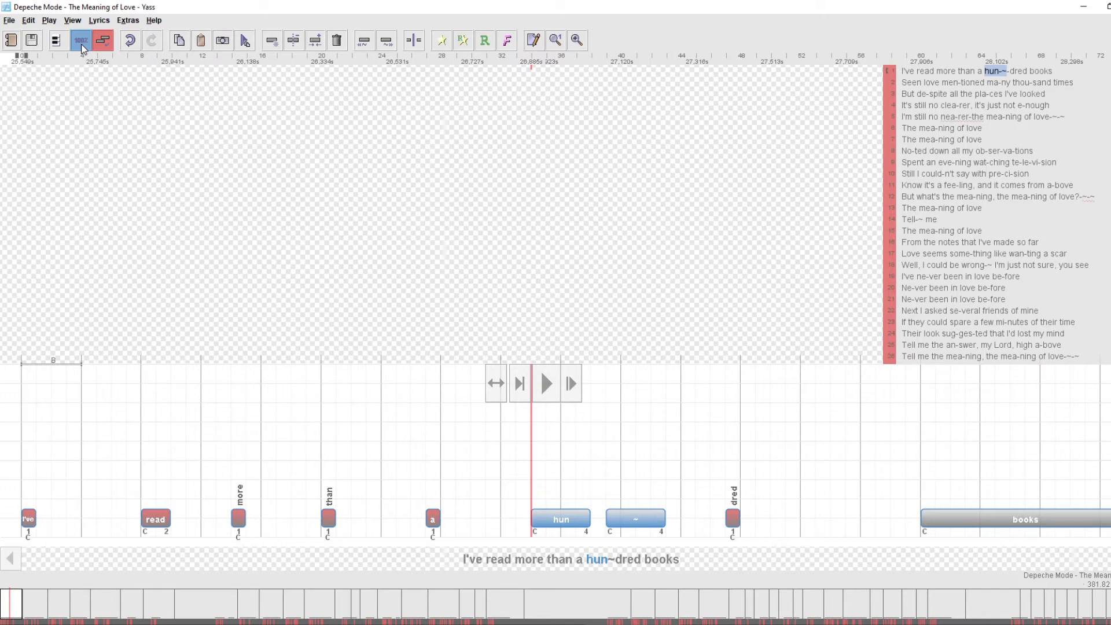
pyautogui.press('Right')
pyautogui.press('Left')
pyautogui.press('Left')
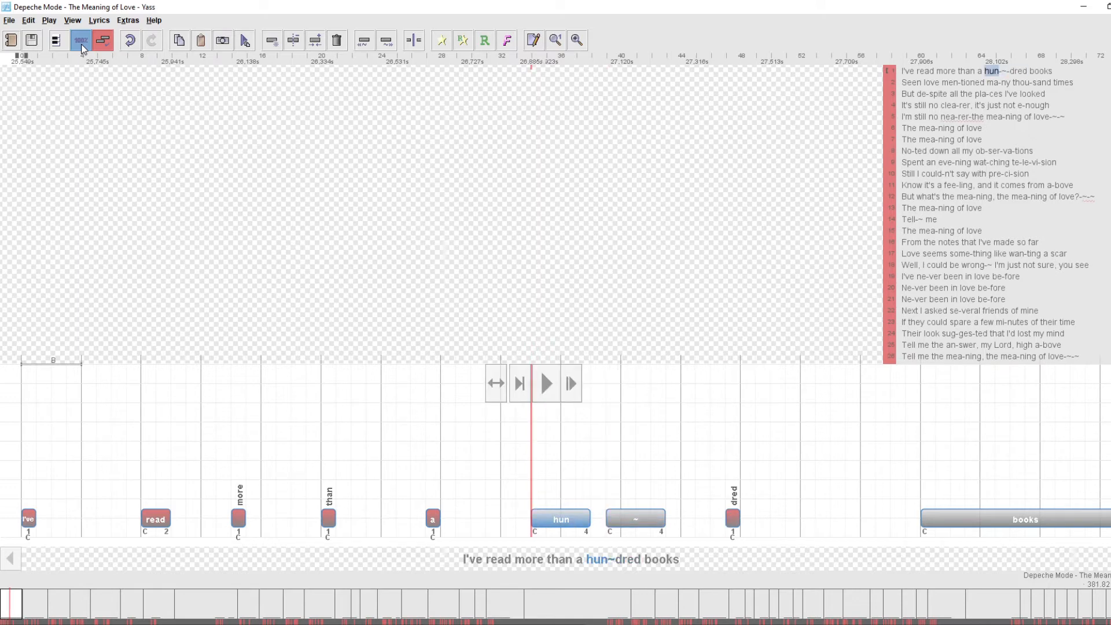
pyautogui.press('Right')
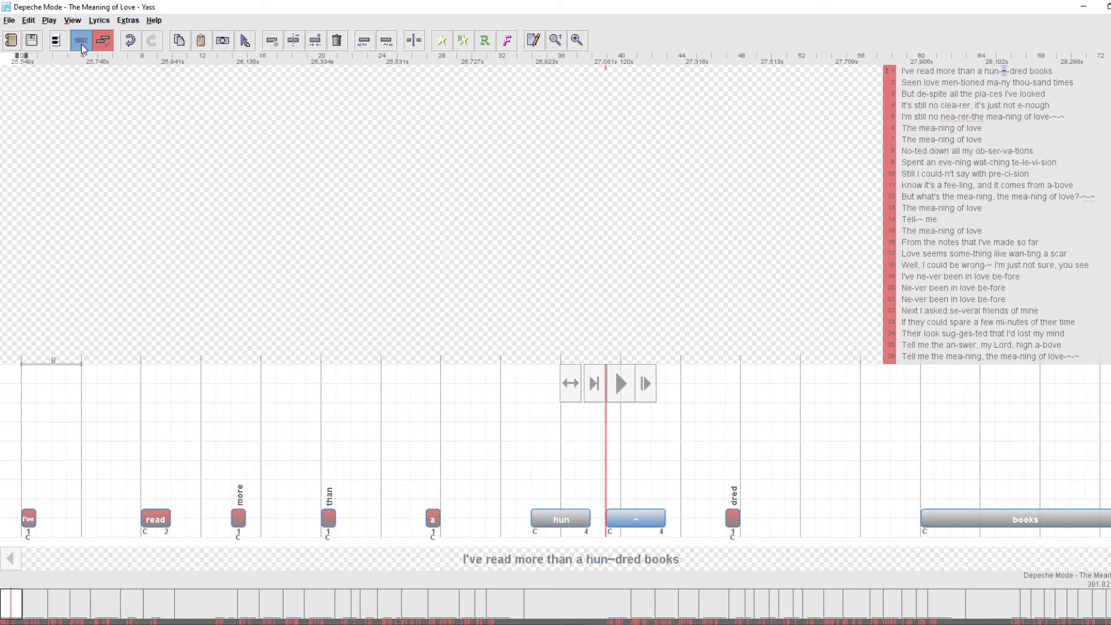
pyautogui.press('Left')
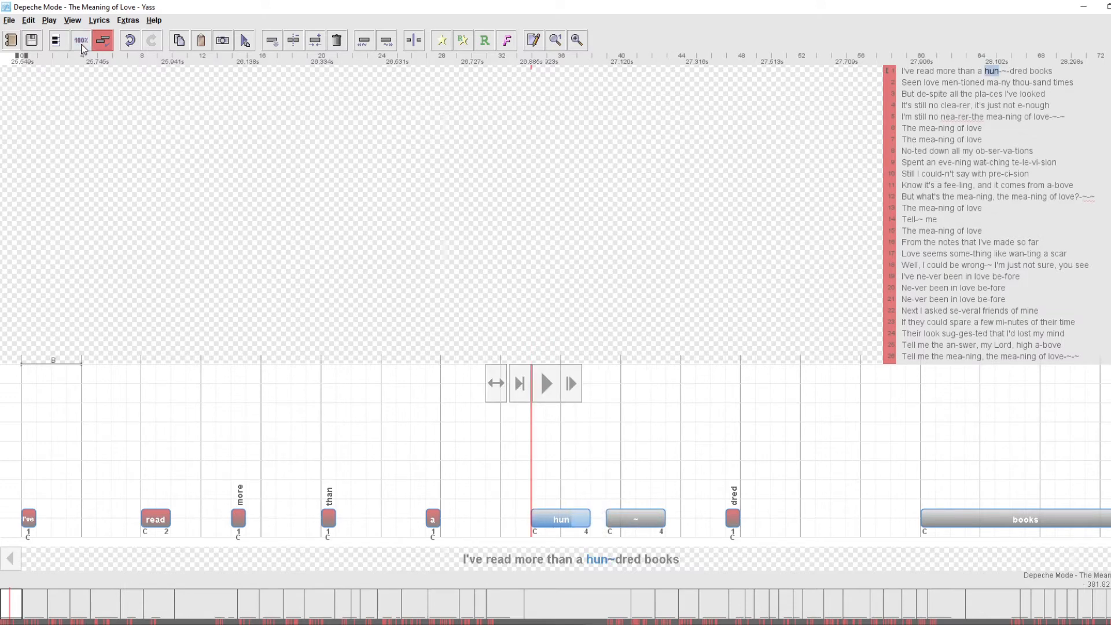
# - Try lengths of 5 and 3 beats for the "hun" note, and return it to 4 beats
pyautogui.hotkey('shift', 'Right')
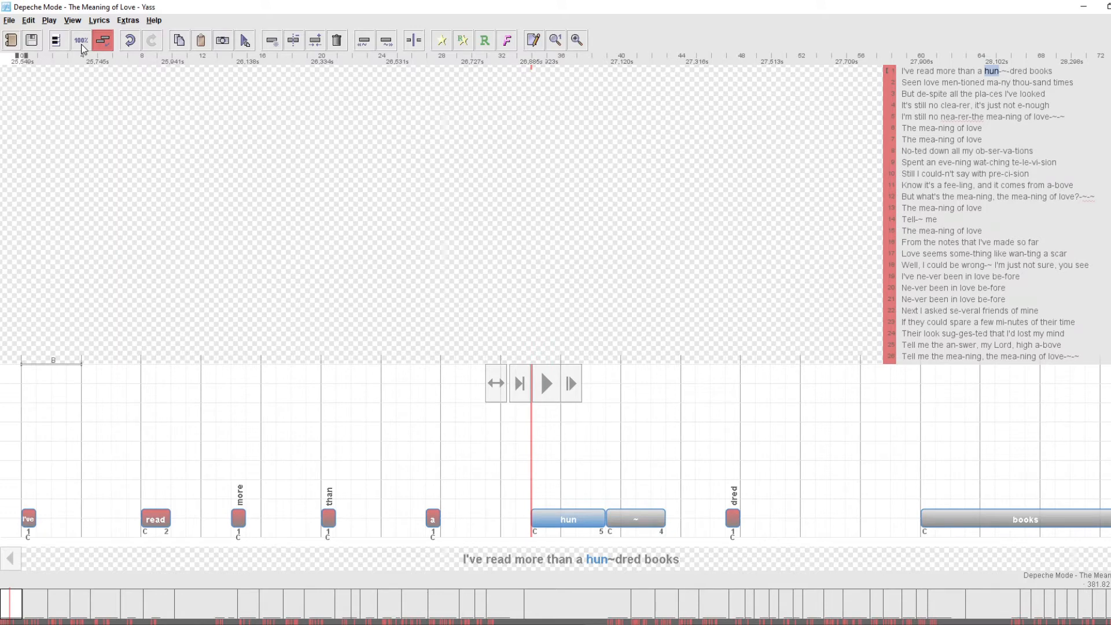
pyautogui.hotkey('shift', 'Left')
pyautogui.hotkey('shift', 'Left')
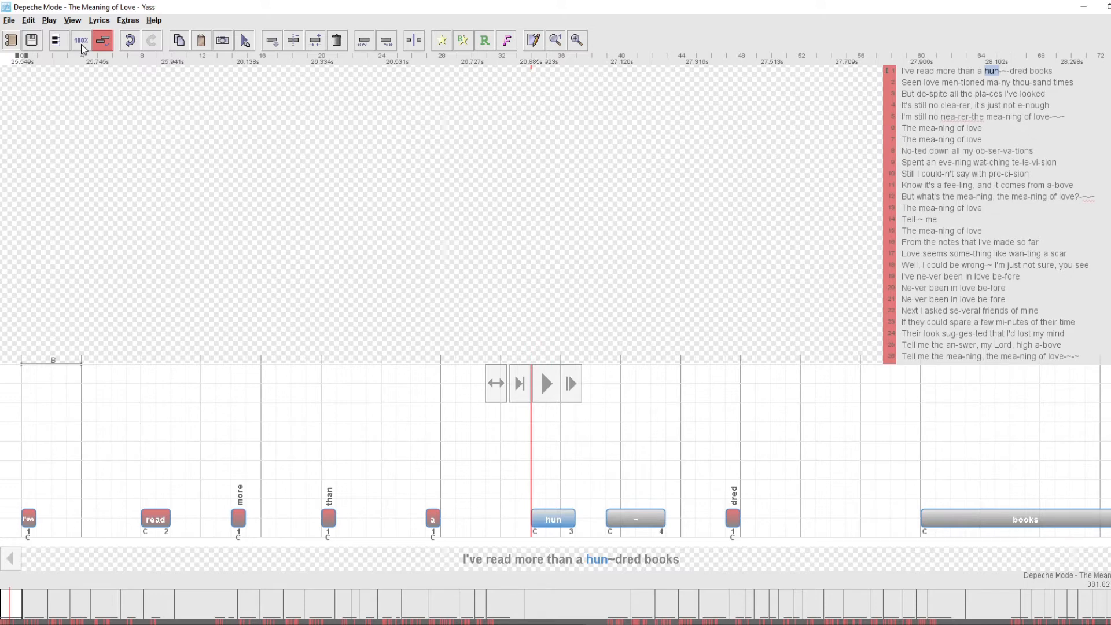
pyautogui.hotkey('shift', 'Right')
# - Step through the first line's notes from "a" to "books" and play the "books" note
pyautogui.press('Left')
pyautogui.press('Left')
pyautogui.press('Left')
pyautogui.press('Left')
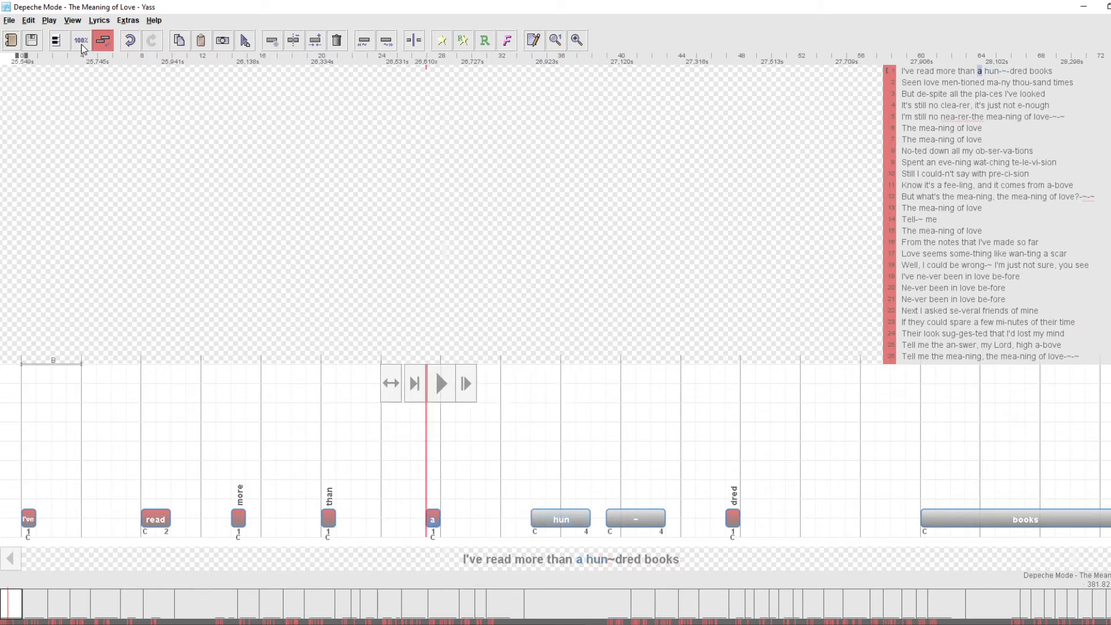
pyautogui.press('Right')
pyautogui.press('Right')
pyautogui.press('Right')
pyautogui.press('Right')
pyautogui.press('Right')
pyautogui.press('Right')
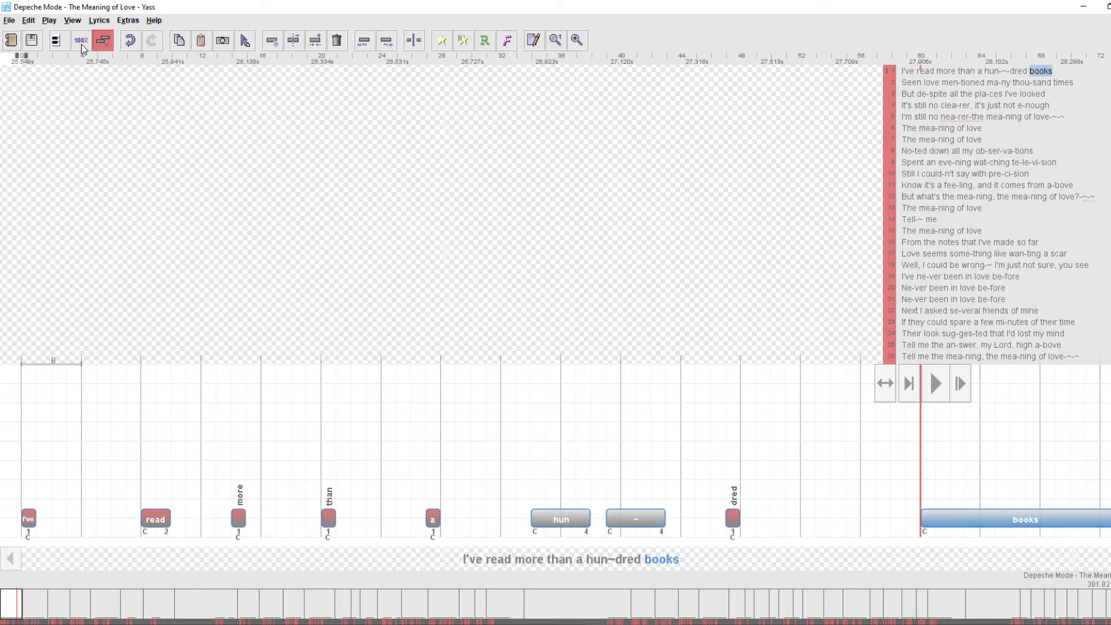
pyautogui.press('space')
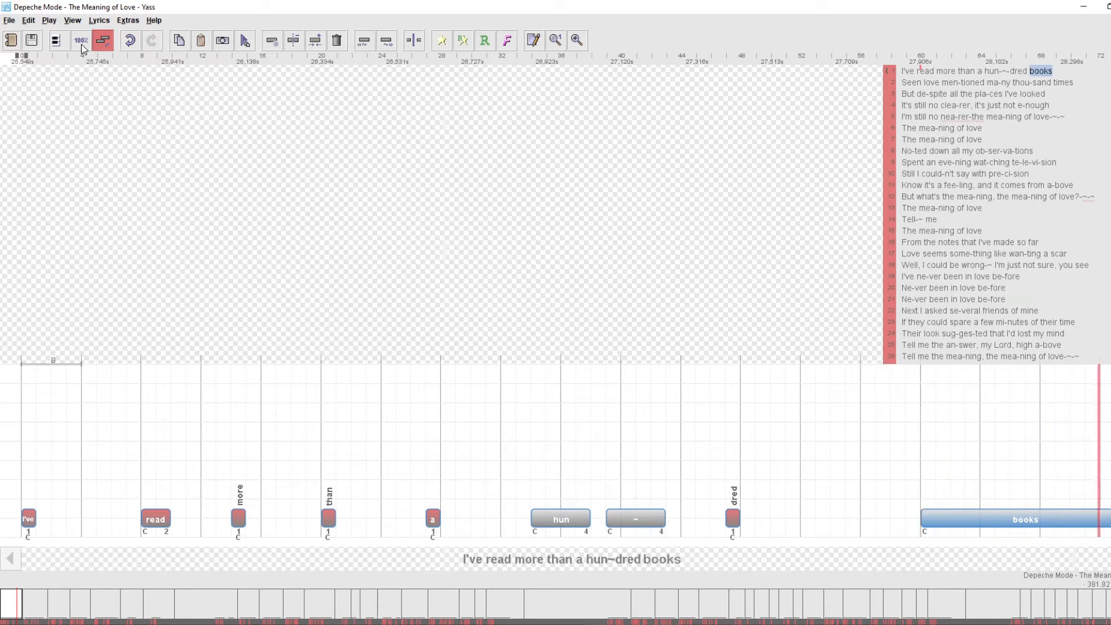
pyautogui.press('space')
# - Shorten the "books" note at the end of the first line and play it against the audio
pyautogui.hotkey('alt', 'Left')
pyautogui.hotkey('alt', 'Left')
pyautogui.hotkey('alt', 'Left')
pyautogui.hotkey('alt', 'Left')
pyautogui.hotkey('alt', 'Left')
pyautogui.hotkey('alt', 'Left')
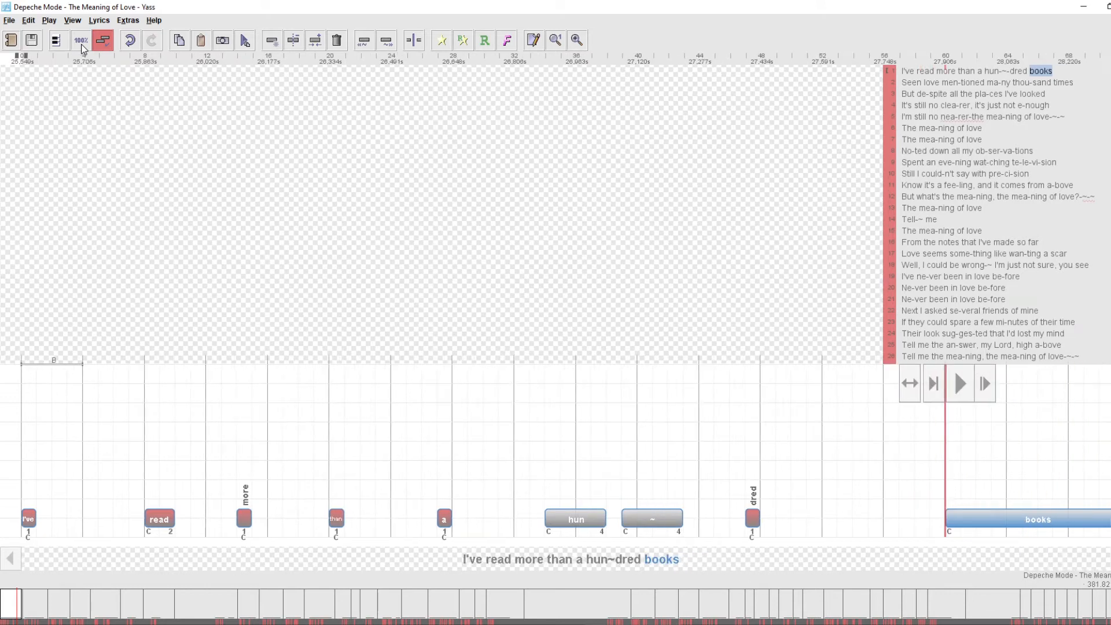
pyautogui.hotkey('alt', 'Right')
pyautogui.hotkey('alt', 'Left')
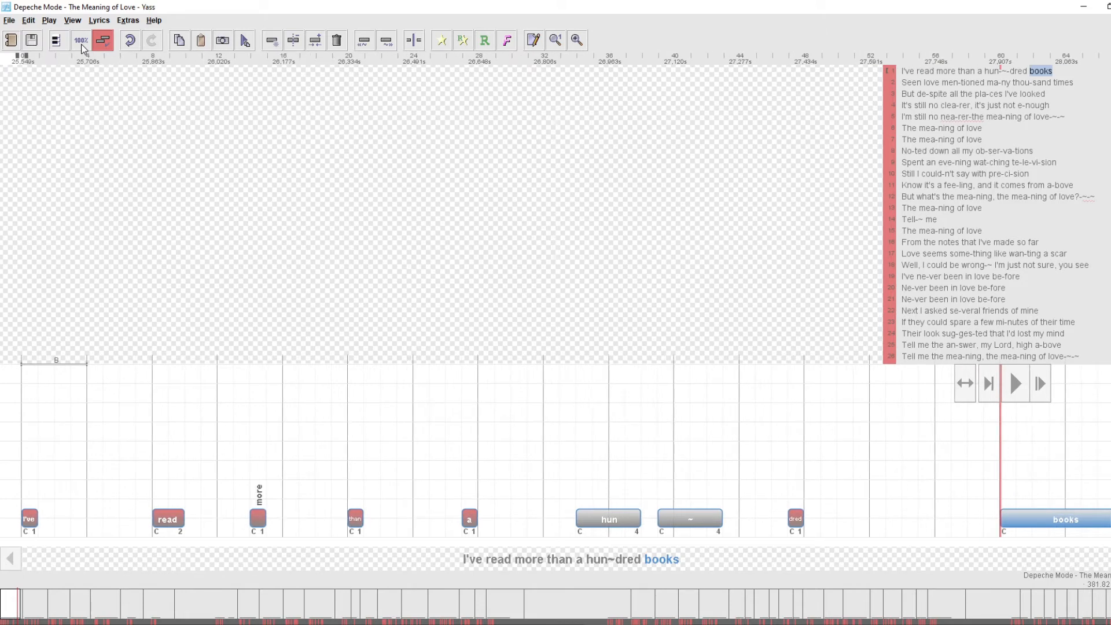
pyautogui.hotkey('alt', 'Left')
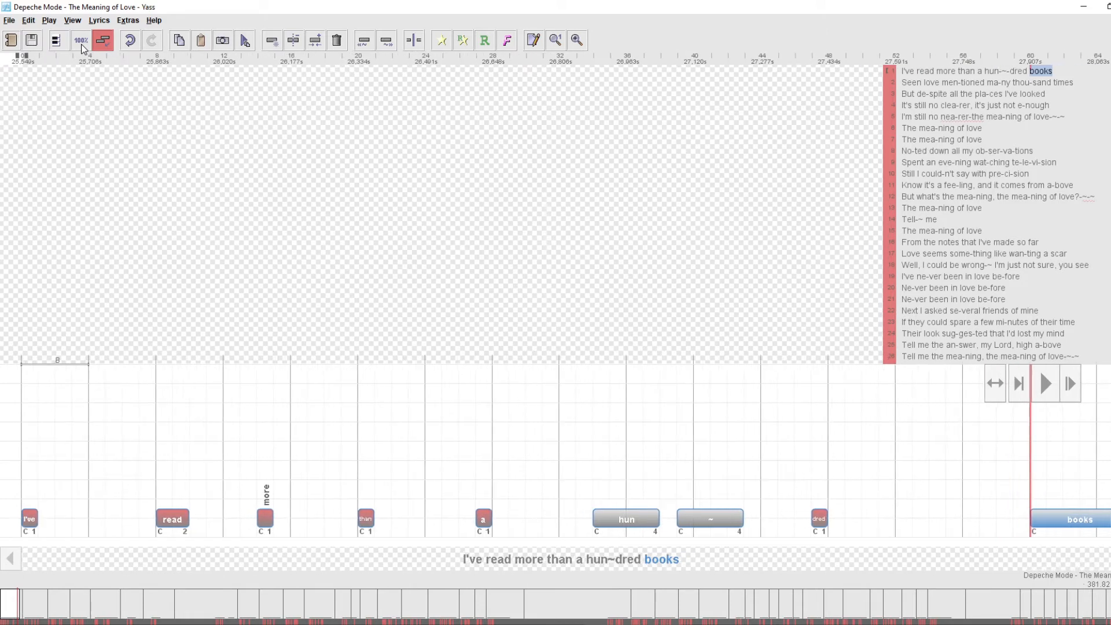
pyautogui.press('space')
# - Try a longer duration for the "books" note again
pyautogui.hotkey('alt', 'Right')
pyautogui.hotkey('alt', 'Right')
pyautogui.hotkey('alt', 'Right')
pyautogui.hotkey('alt', 'Right')
pyautogui.hotkey('alt', 'Right')
pyautogui.hotkey('alt', 'Right')
pyautogui.hotkey('alt', 'Right')
pyautogui.hotkey('alt', 'Right')
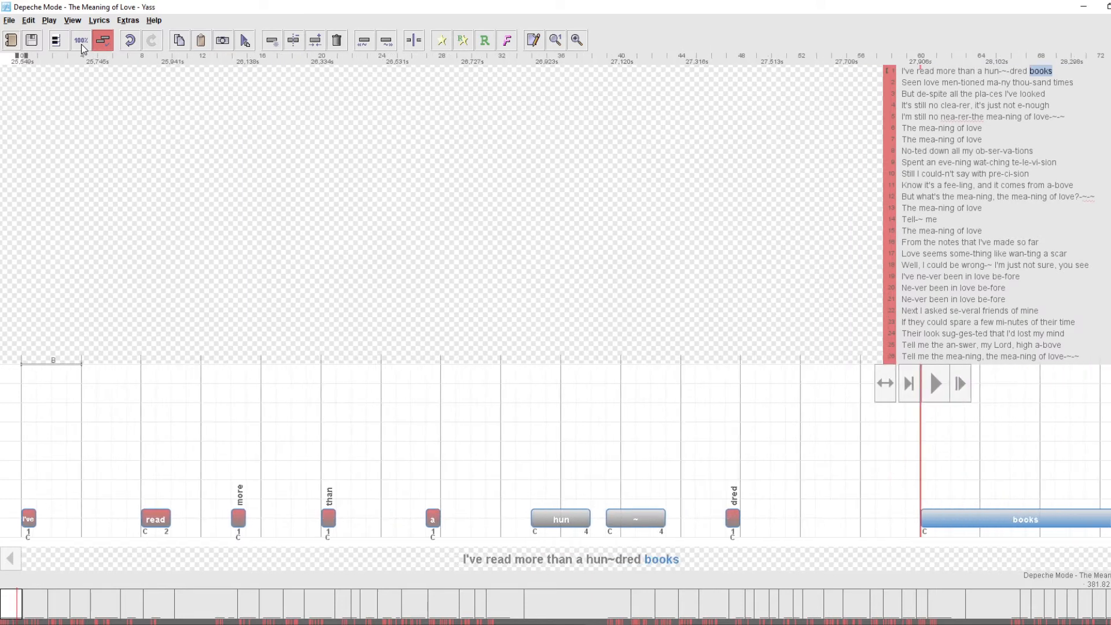
pyautogui.hotkey('alt', 'Right')
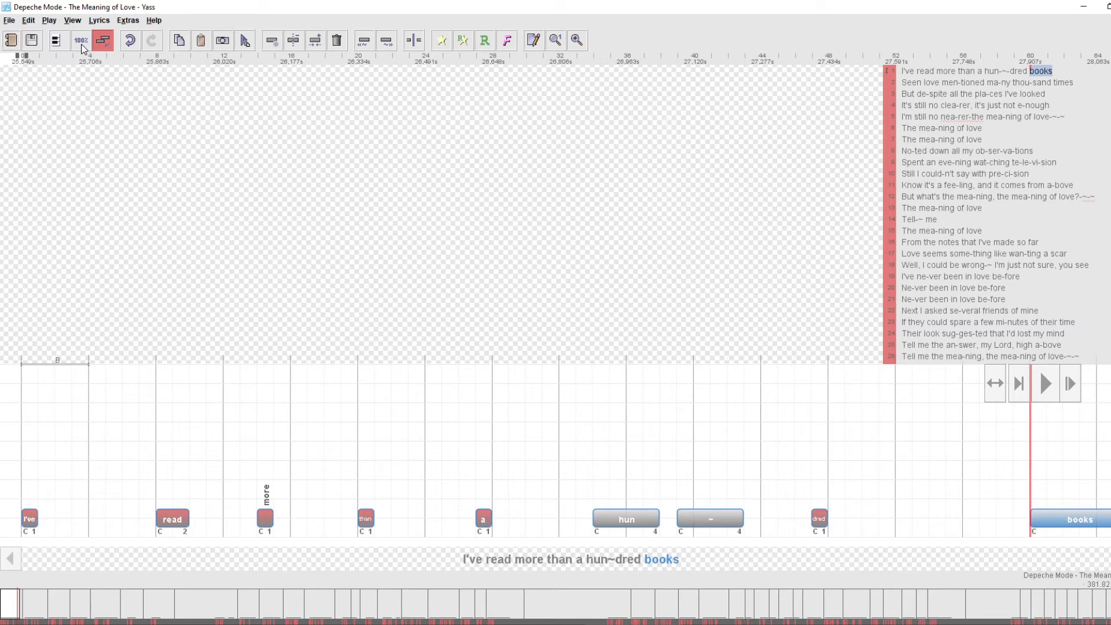
# - Step through the first line's notes back to "I've" and forward to "dred" to review the gaps between them
pyautogui.press('Left')
pyautogui.press('Left')
pyautogui.press('Left')
pyautogui.press('Left')
pyautogui.press('Left')
pyautogui.press('Left')
pyautogui.press('Left')
pyautogui.press('Left')
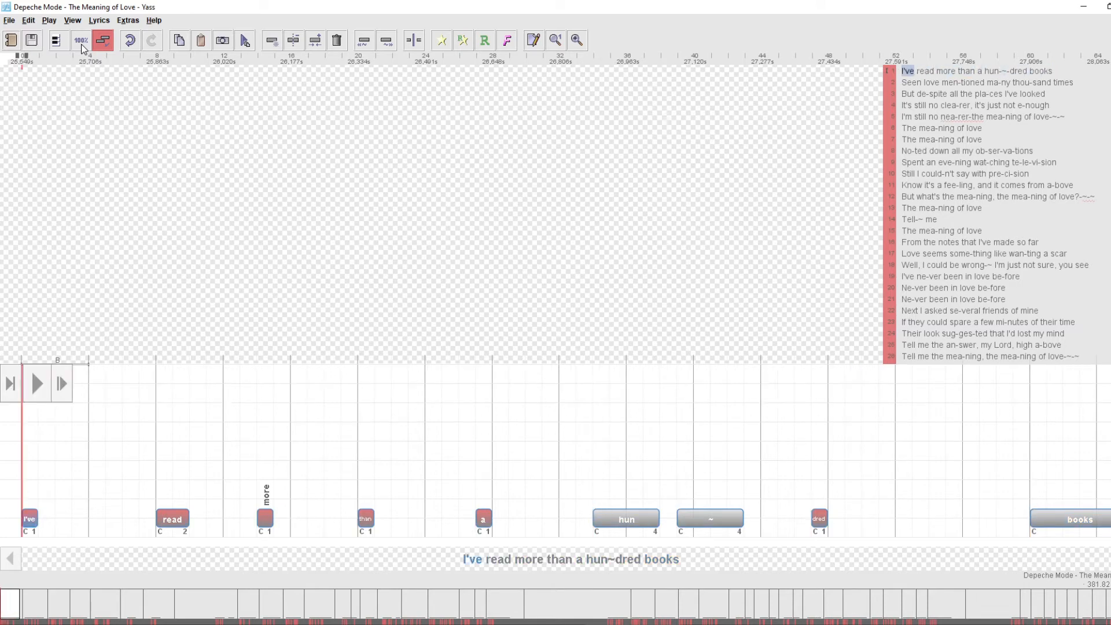
pyautogui.press('Right')
pyautogui.press('Right')
pyautogui.press('Right')
pyautogui.press('Right')
pyautogui.press('Right')
pyautogui.press('Right')
pyautogui.press('Right')
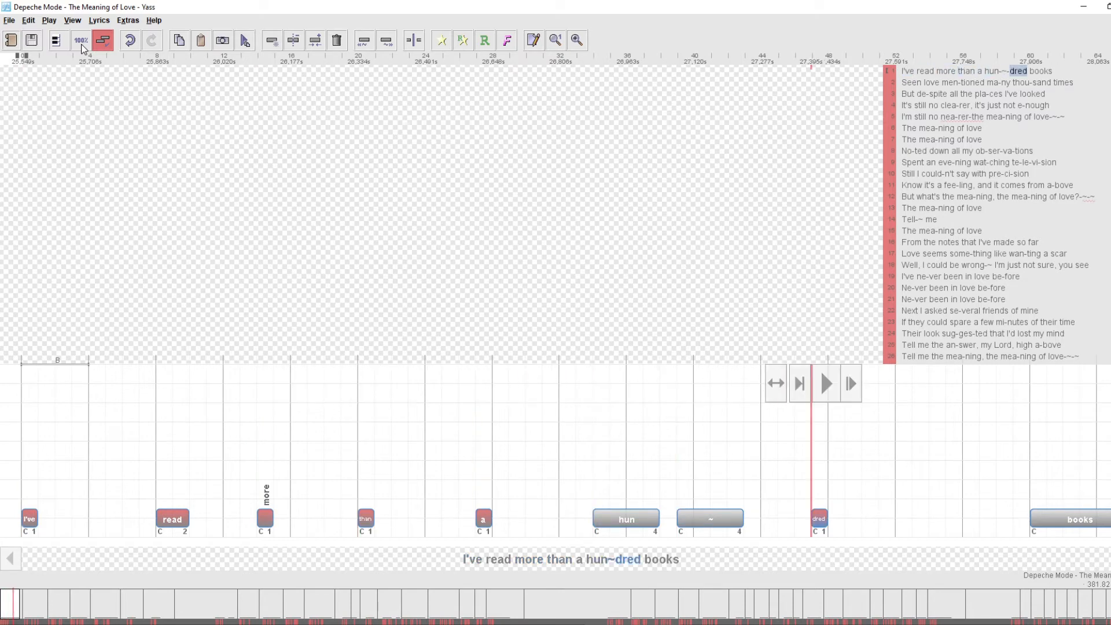
# - Try lengthening the "~" note after "hun" to 8 beats so it reaches "dred"
pyautogui.press('Left')
pyautogui.hotkey('shift', 'Right')
pyautogui.hotkey('shift', 'Right')
pyautogui.hotkey('shift', 'Right')
pyautogui.hotkey('shift', 'Right')
pyautogui.press('Right')
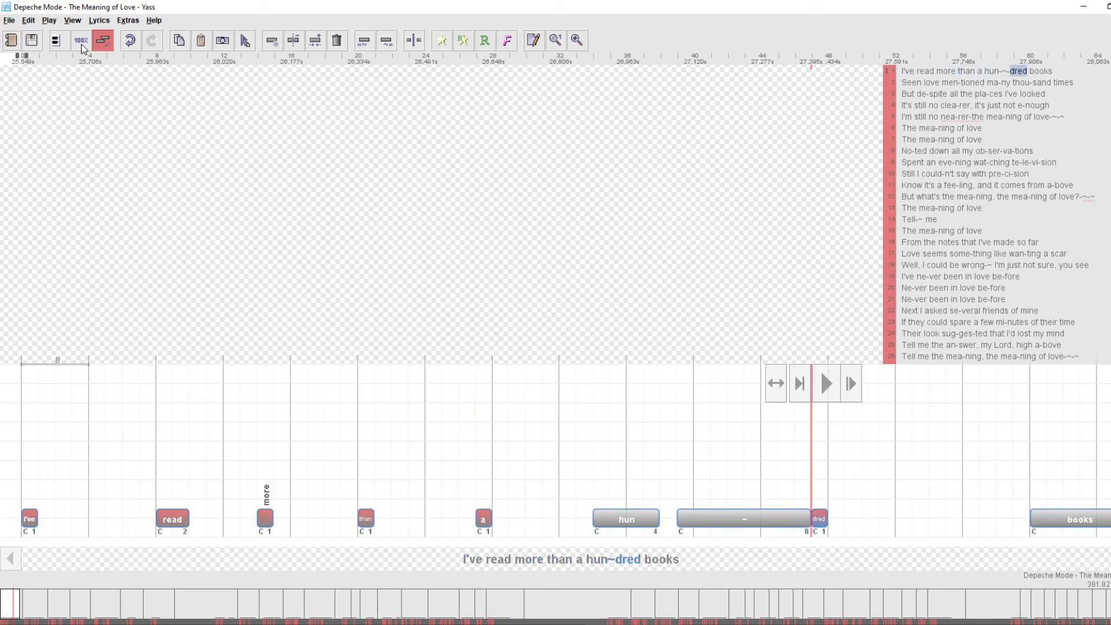
# - Lengthen the "dred" note to 13 beats so it fills the gap up to "books"
pyautogui.hotkey('shift', 'Right')
pyautogui.hotkey('shift', 'Right')
pyautogui.hotkey('shift', 'Right')
pyautogui.hotkey('shift', 'Right')
pyautogui.hotkey('shift', 'Right')
pyautogui.hotkey('shift', 'Right')
pyautogui.hotkey('shift', 'Right')
pyautogui.hotkey('shift', 'Right')
pyautogui.hotkey('shift', 'Right')
pyautogui.hotkey('shift', 'Right')
pyautogui.hotkey('shift', 'Right')
pyautogui.hotkey('shift', 'Right')
pyautogui.hotkey('shift', 'Right')
pyautogui.hotkey('shift', 'Right')
pyautogui.hotkey('shift', 'Left')
pyautogui.hotkey('shift', 'Left')
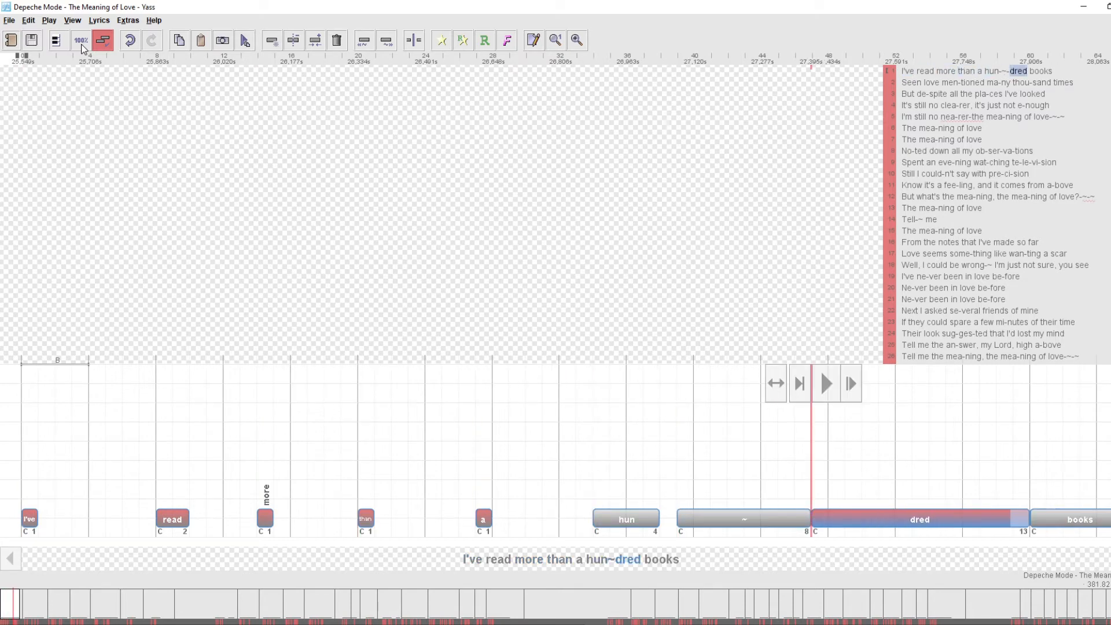
# - Play the "dred", "books" and "~" notes one by one to check their lengths against the audio
pyautogui.press('space')
pyautogui.press('Right')
pyautogui.press('space')
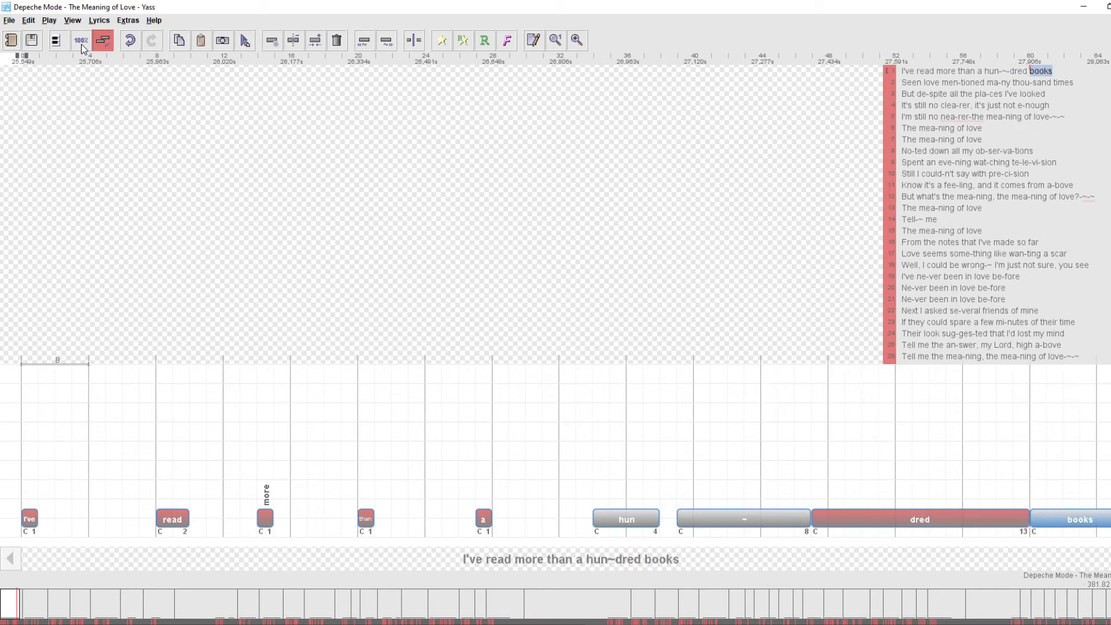
pyautogui.press('Left')
pyautogui.press('Left')
pyautogui.press('Right')
pyautogui.press('space')
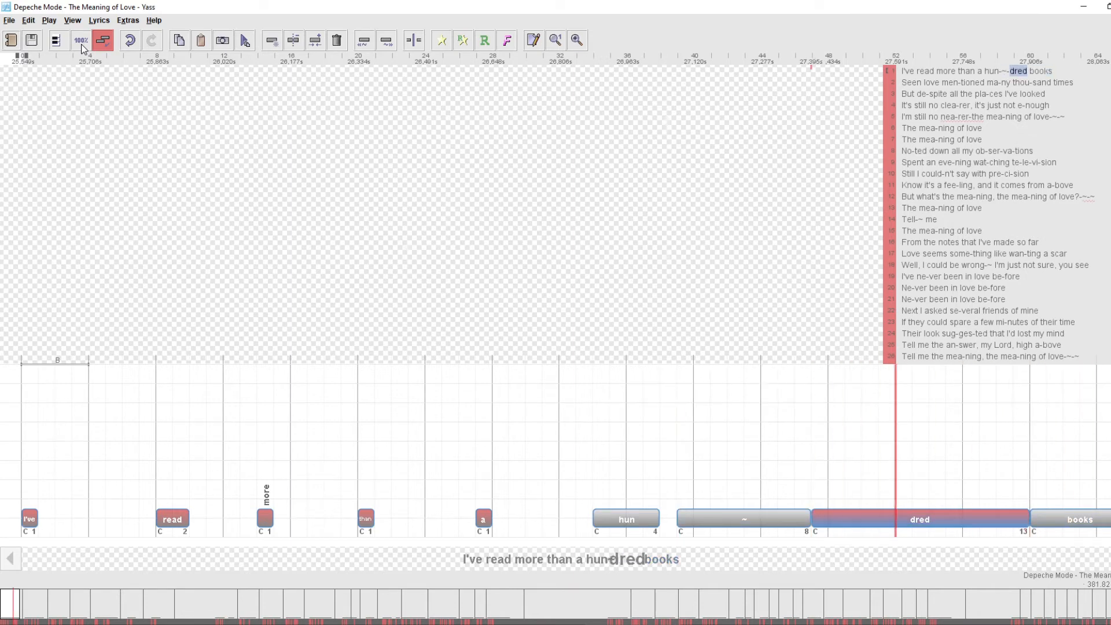
pyautogui.press('Right')
pyautogui.press('Left')
pyautogui.press('Left')
pyautogui.press('space')
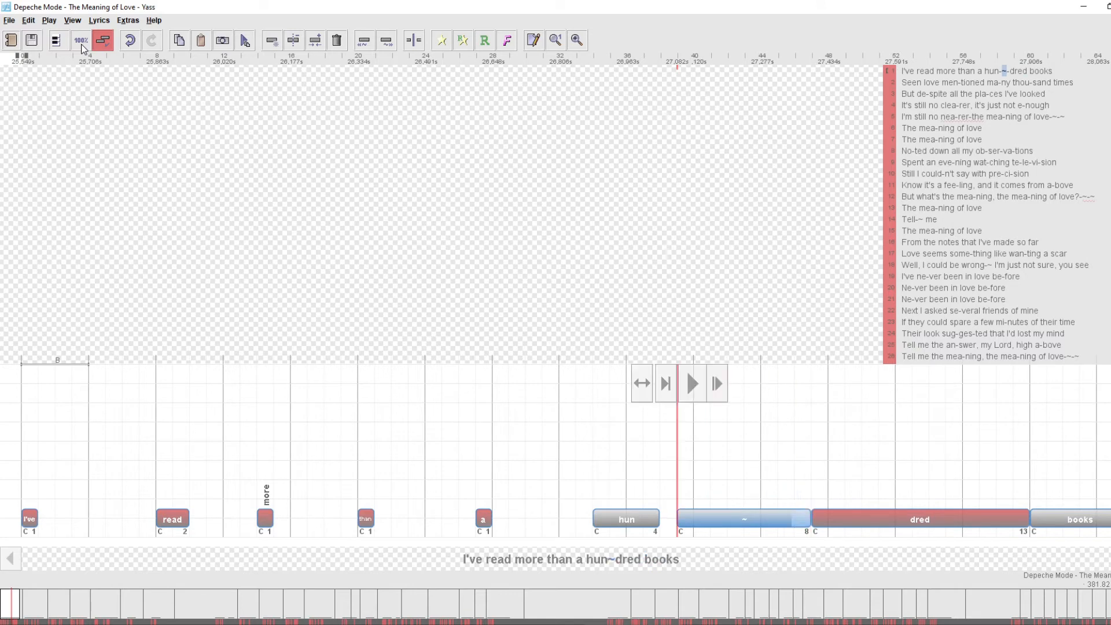
# - Shorten the "~" note after "hun" back to 4 beats
pyautogui.hotkey('shift', 'Left')
pyautogui.hotkey('shift', 'Left')
pyautogui.hotkey('shift', 'Left')
pyautogui.hotkey('shift', 'Left')
pyautogui.hotkey('shift', 'Left')
pyautogui.press('Right')
pyautogui.press('Left')
pyautogui.hotkey('shift', 'Right')
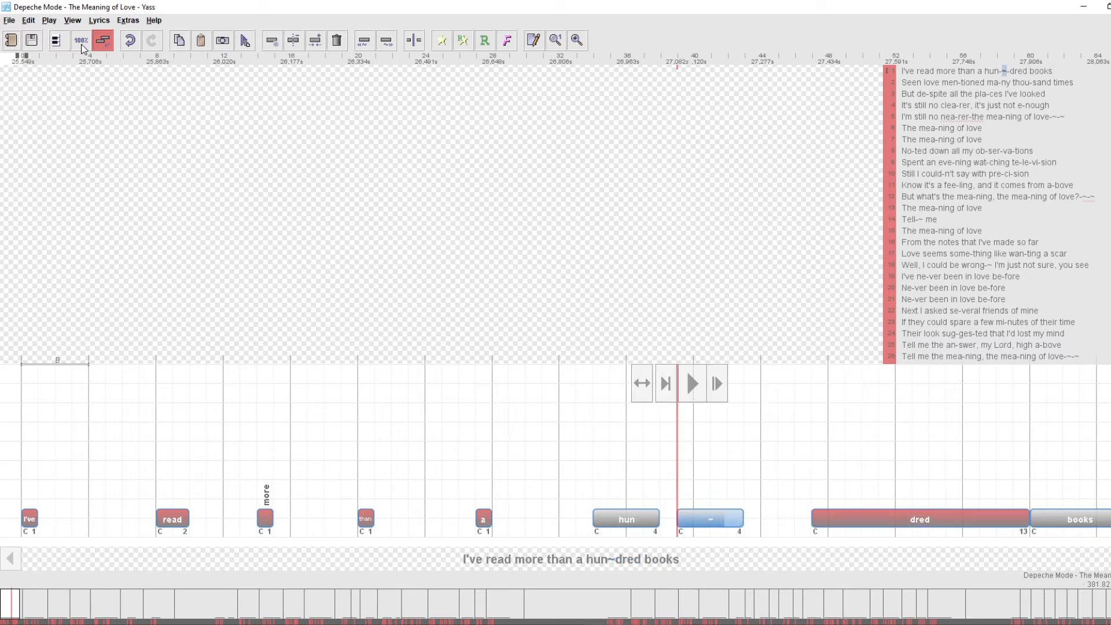
# - Shorten the "dred" note to 7 beats, leaving a gap before "books"
pyautogui.press('Right')
pyautogui.hotkey('shift', 'Left')
pyautogui.hotkey('shift', 'Left')
pyautogui.hotkey('shift', 'Left')
pyautogui.hotkey('shift', 'Left')
pyautogui.hotkey('shift', 'Left')
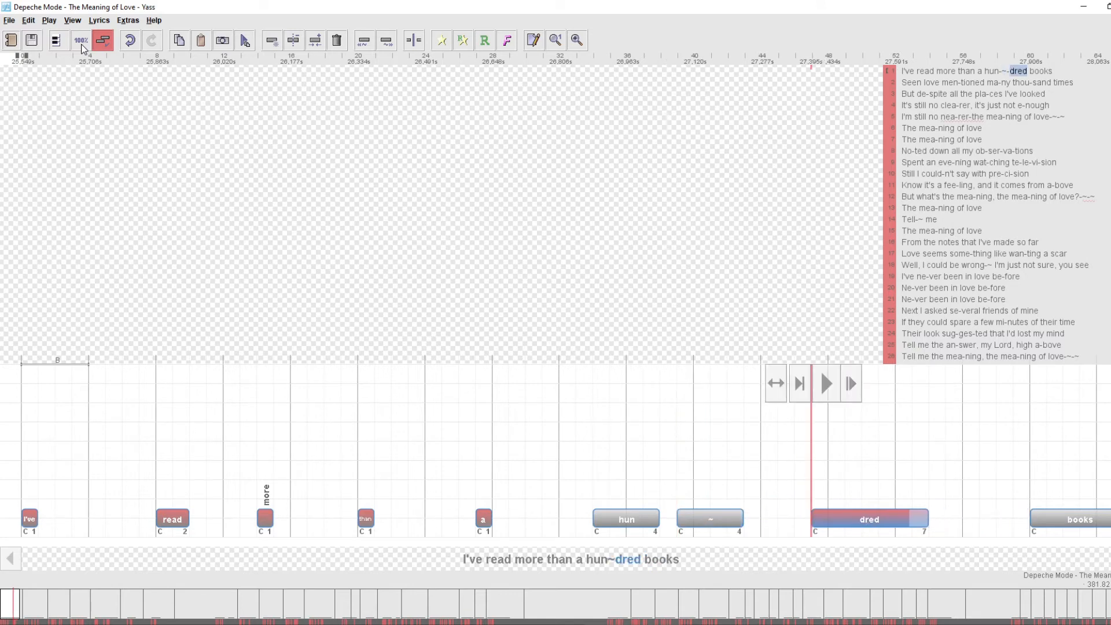
pyautogui.hotkey('shift', 'Left')
pyautogui.press('Right')
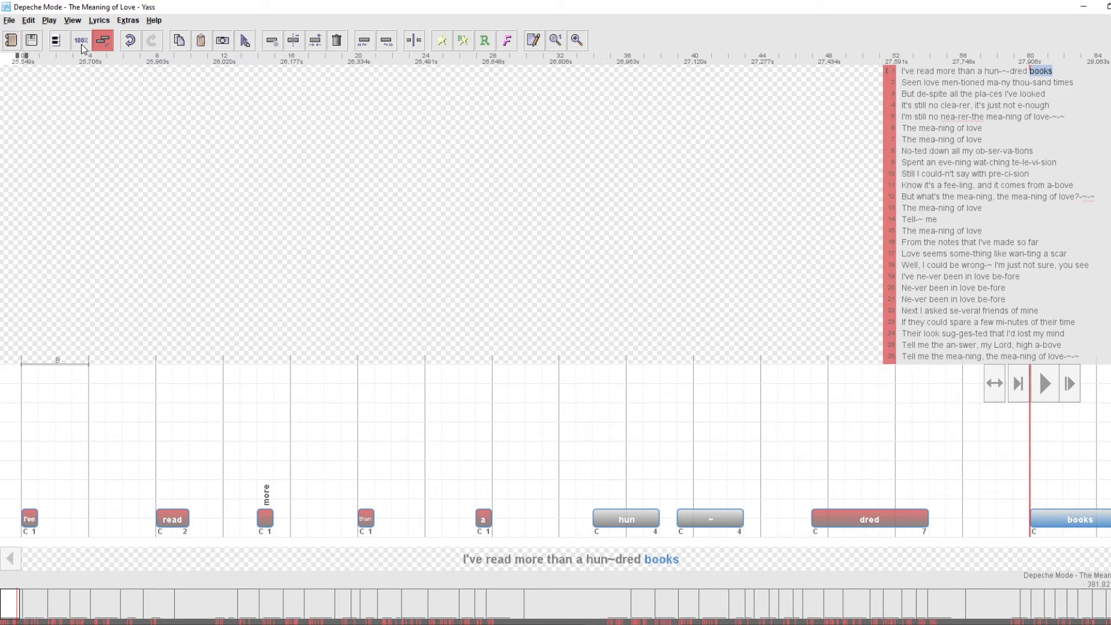
# - Play "Seen" at the start of the second line and lengthen it to 10 beats
pyautogui.press('Right')
pyautogui.press('space')
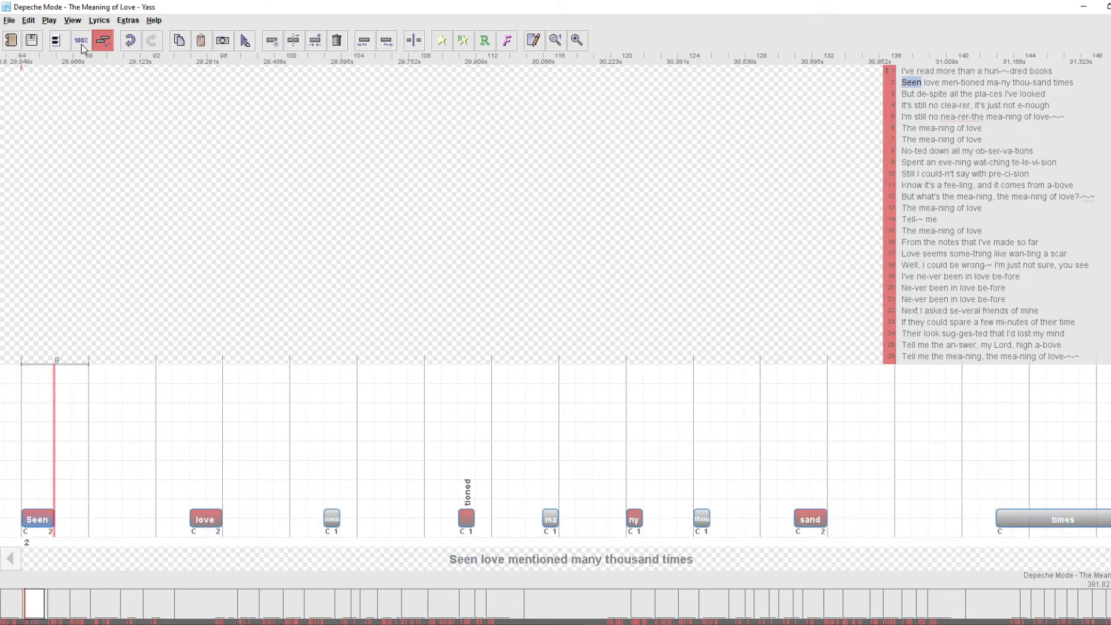
pyautogui.press('space')
pyautogui.hotkey('alt', 'Right')
pyautogui.hotkey('alt', 'Right')
pyautogui.hotkey('alt', 'Right')
pyautogui.hotkey('alt', 'Right')
pyautogui.hotkey('alt', 'Right')
pyautogui.hotkey('alt', 'Right')
pyautogui.hotkey('alt', 'Right')
pyautogui.hotkey('alt', 'Right')
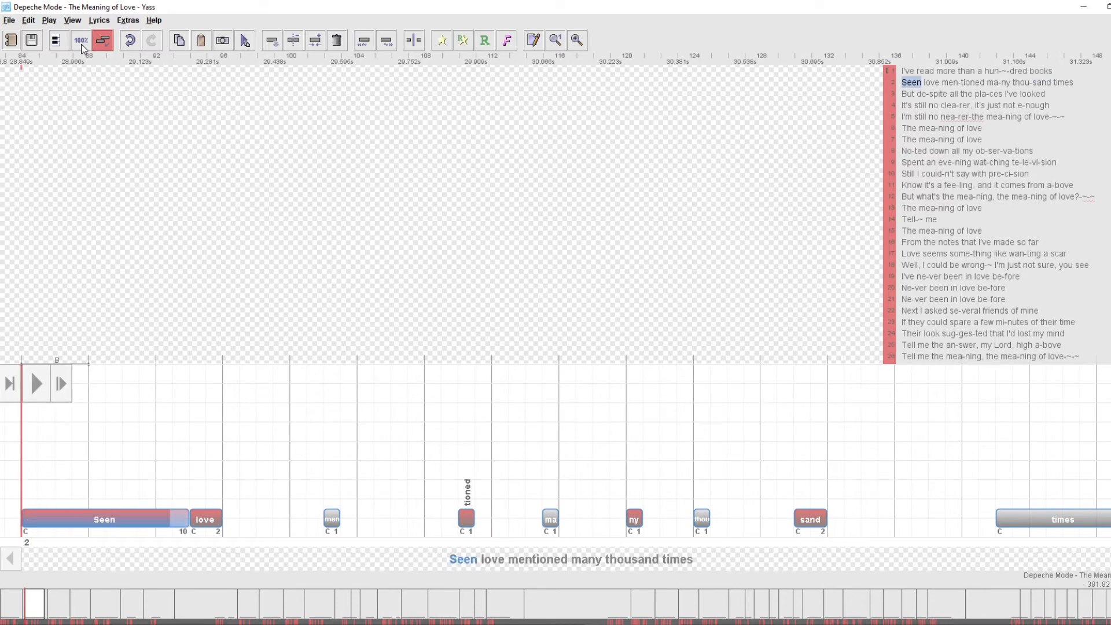
# - Shorten "Seen" to 8 beats and play it to check where it ends
pyautogui.hotkey('alt', 'Left')
pyautogui.hotkey('alt', 'Left')
pyautogui.hotkey('alt', 'Left')
pyautogui.hotkey('alt', 'Right')
pyautogui.press('space')
pyautogui.press('space')
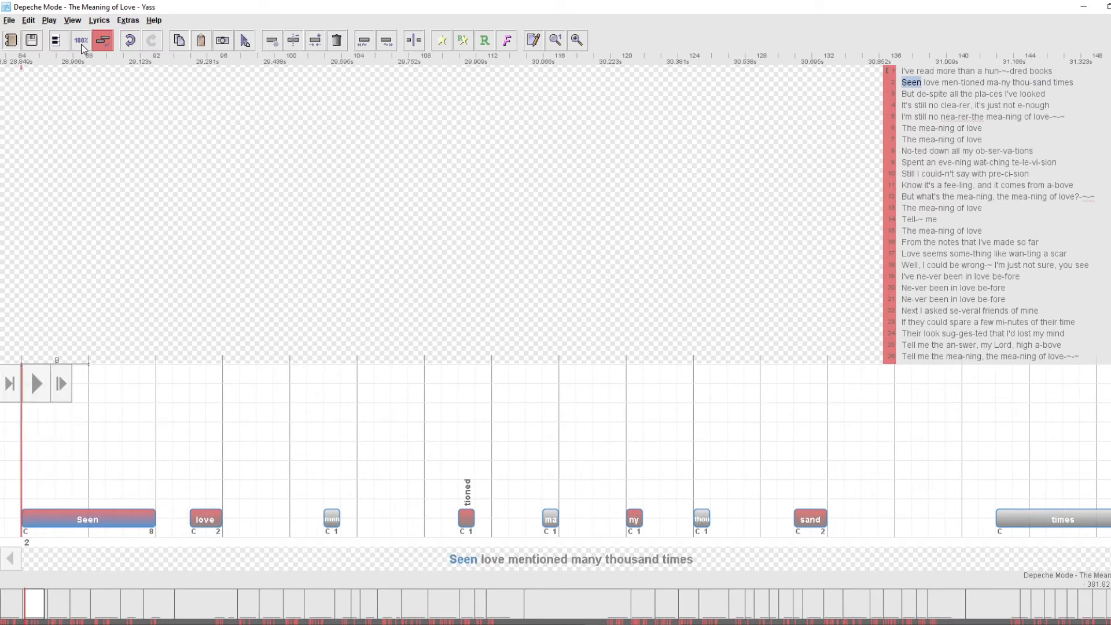
# - Slow playback to 50% and shift the start of "Seen" later to a length of 10 beats, playing it after the adjustments
pyautogui.click(82, 44)
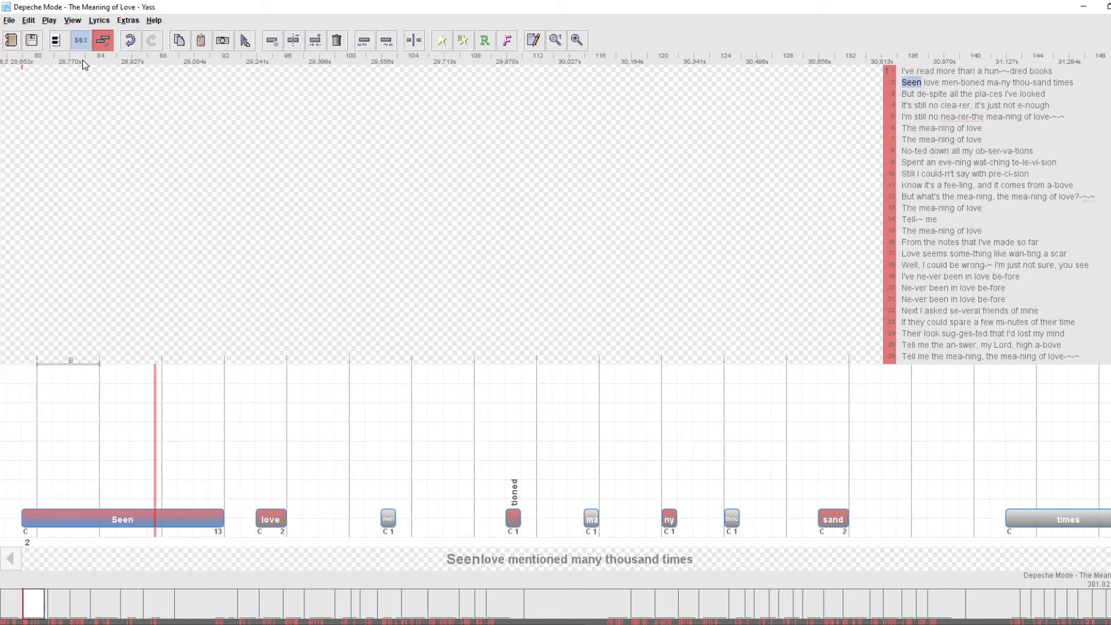
pyautogui.press('space')
pyautogui.hotkey('ctrl', 'Right')
pyautogui.press('space')
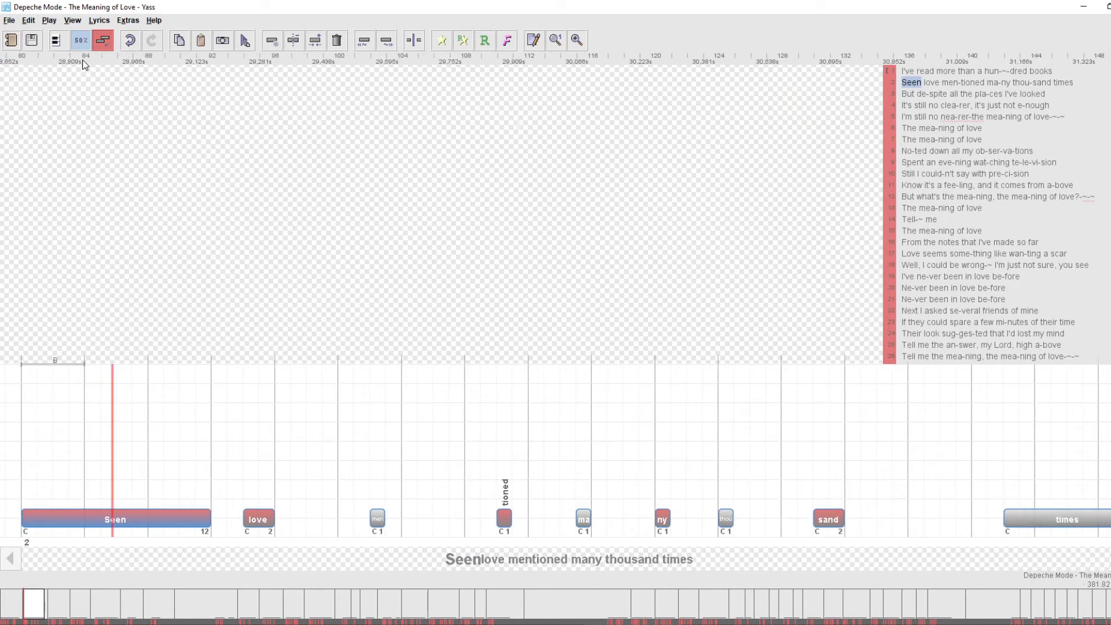
pyautogui.hotkey('ctrl', 'Right')
pyautogui.hotkey('ctrl', 'Right')
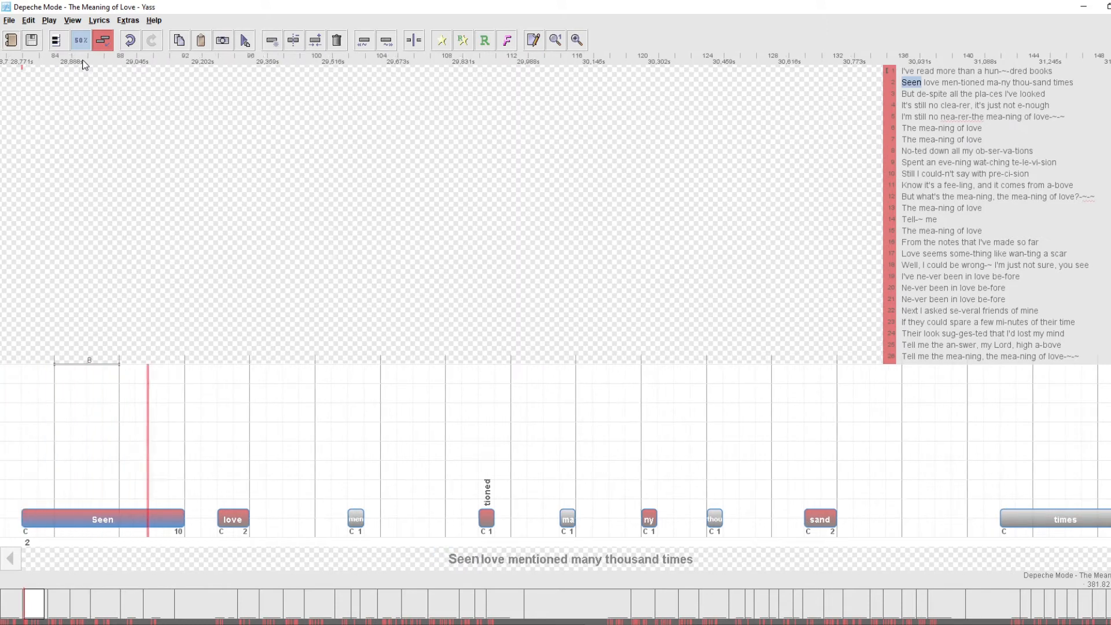
pyautogui.press('space')
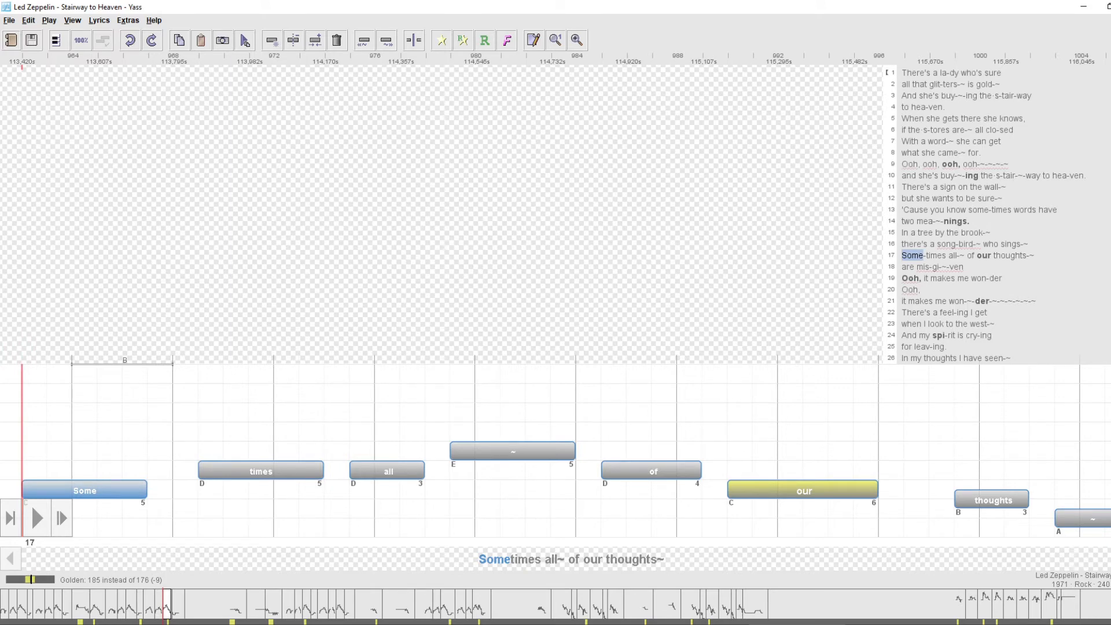
# - Play line 17 of Stairway to Heaven, and play its "all" note together with the following "~"
pyautogui.press('p')
pyautogui.press('p')
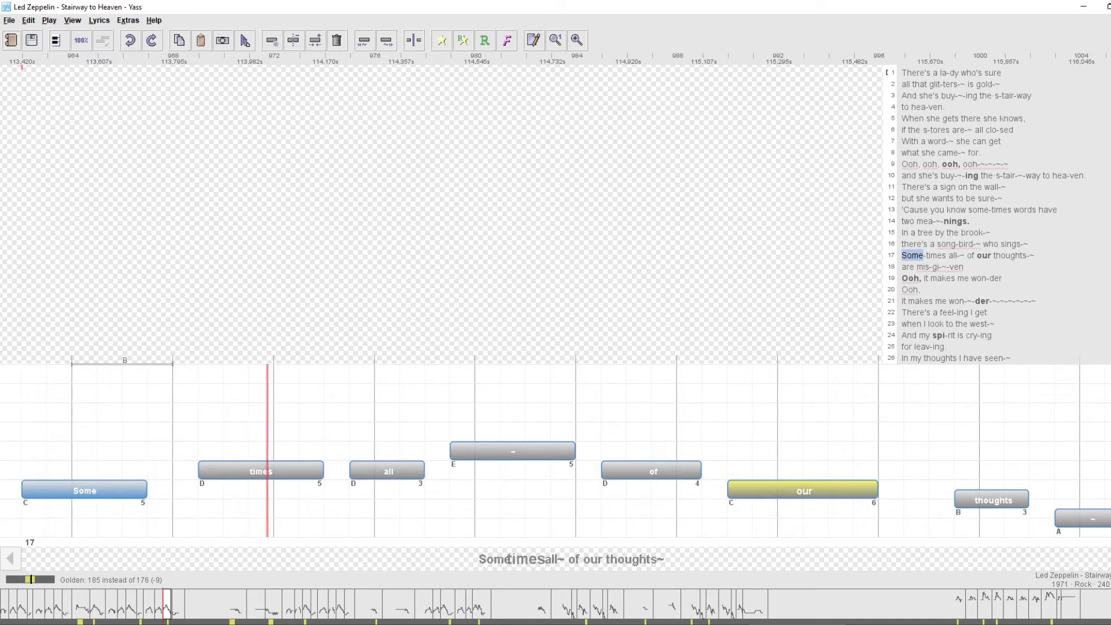
pyautogui.press('Right')
pyautogui.press('Right')
pyautogui.press('Right')
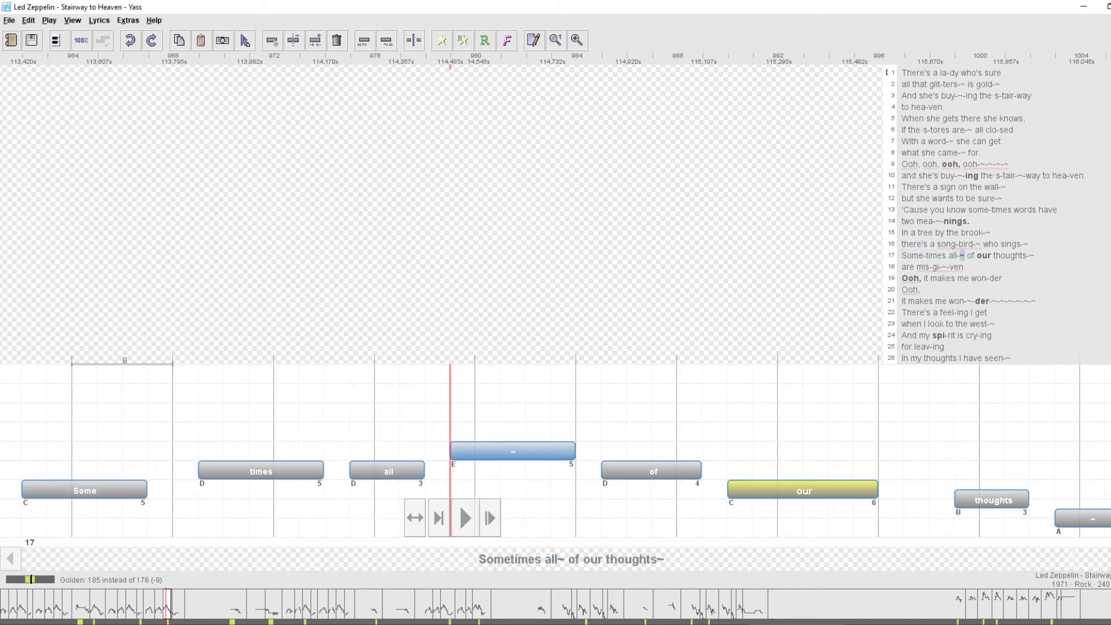
pyautogui.press('Left')
pyautogui.hotkey('shift', 'Right')
pyautogui.press('space')
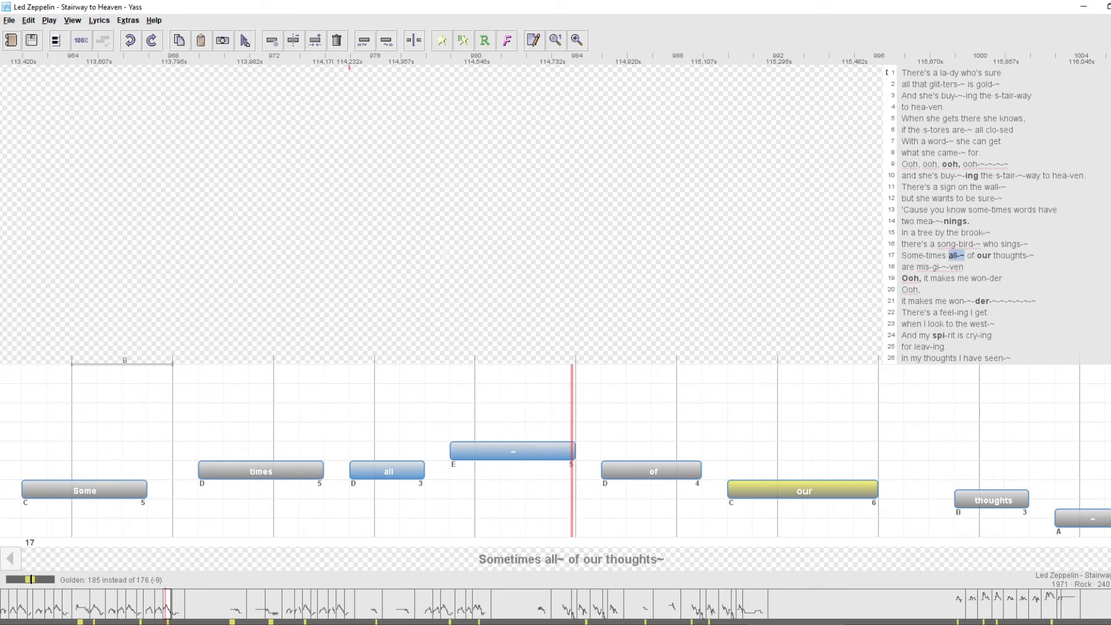
# - Try to lengthen the last "~" note of line 17 and select the "thoughts" note before it
pyautogui.press('Right')
pyautogui.press('Left')
pyautogui.press('Left')
pyautogui.press('Left')
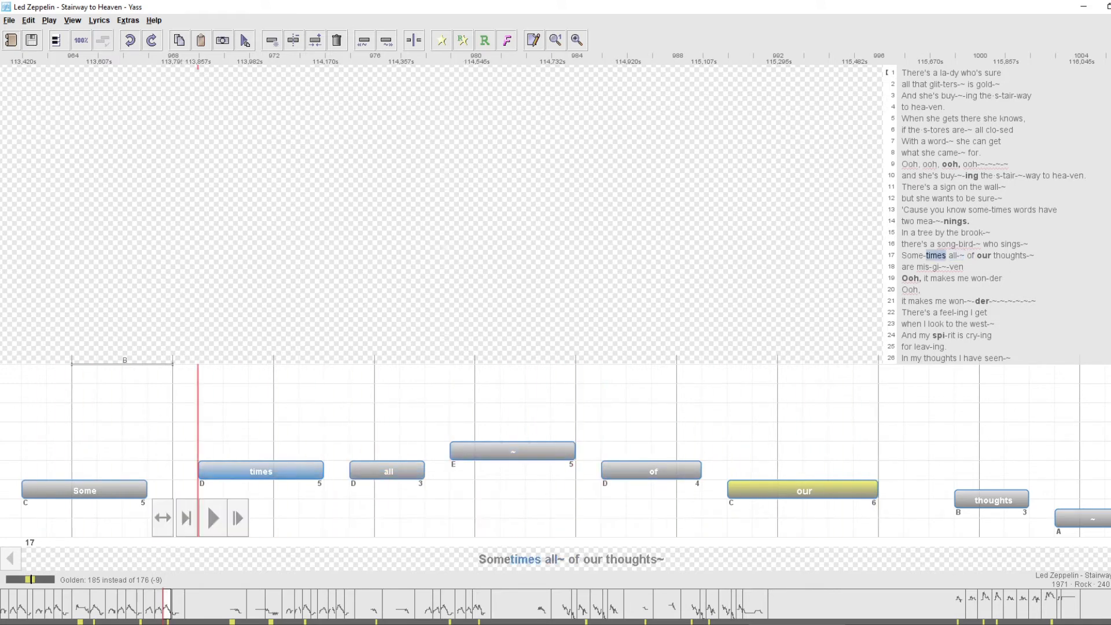
pyautogui.press('End')
pyautogui.press('Left')
pyautogui.press('Right')
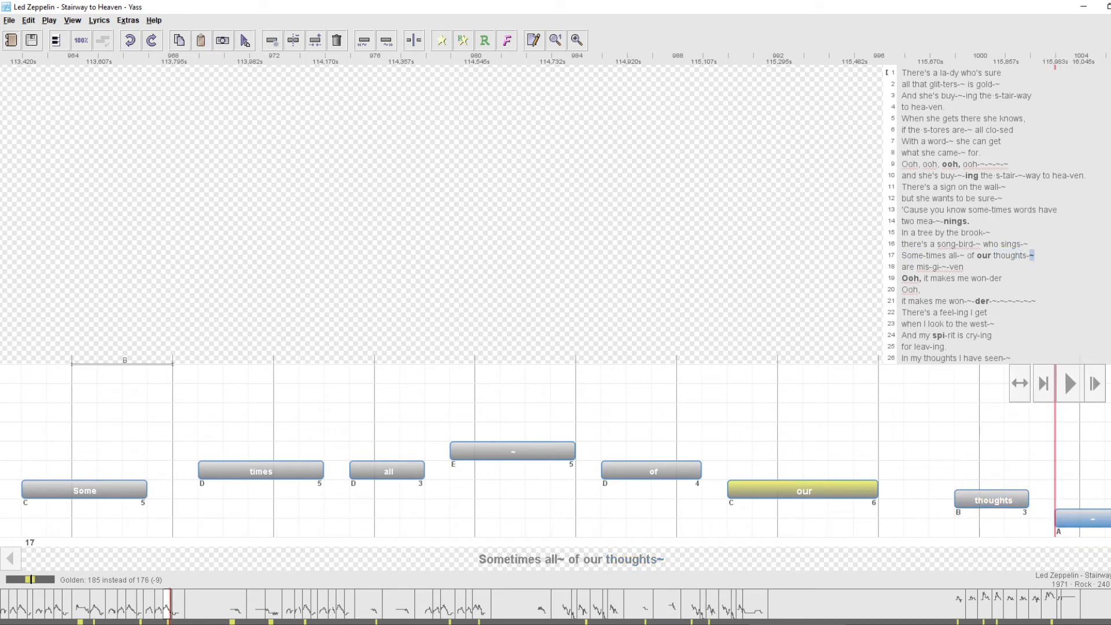
pyautogui.hotkey('alt', 'Right')
pyautogui.hotkey('alt', 'Right')
pyautogui.hotkey('alt', 'Right')
pyautogui.hotkey('alt', 'Right')
pyautogui.click(978, 370)
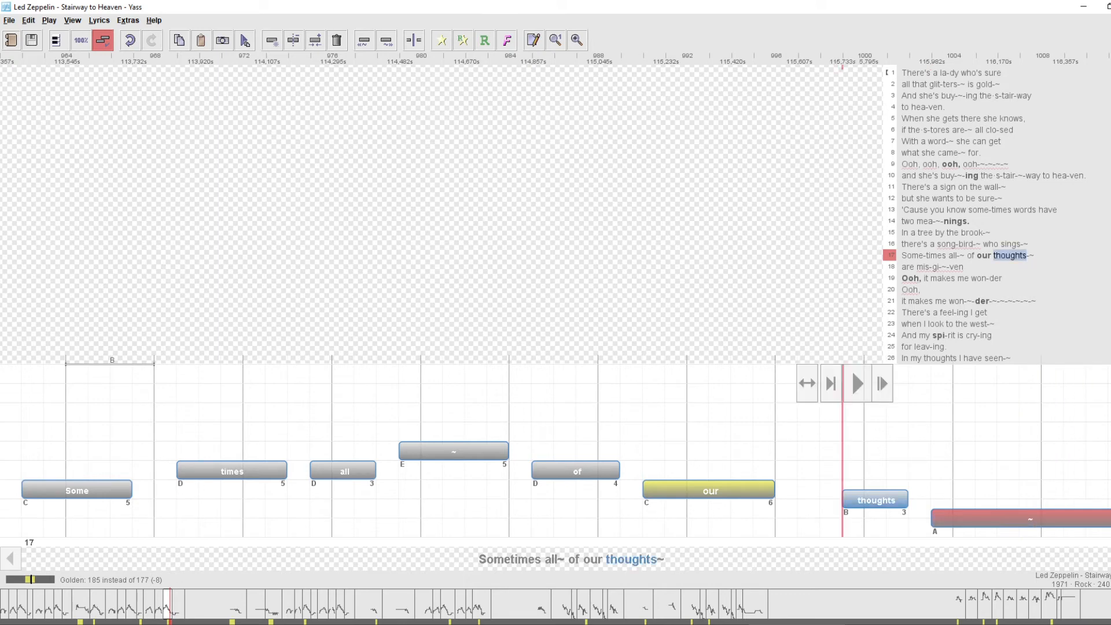
# - Play the end of line 17, including "thoughts" together with its "~", to hear the pitch change
pyautogui.press('Left')
pyautogui.press('space')
pyautogui.press('Right')
pyautogui.press('space')
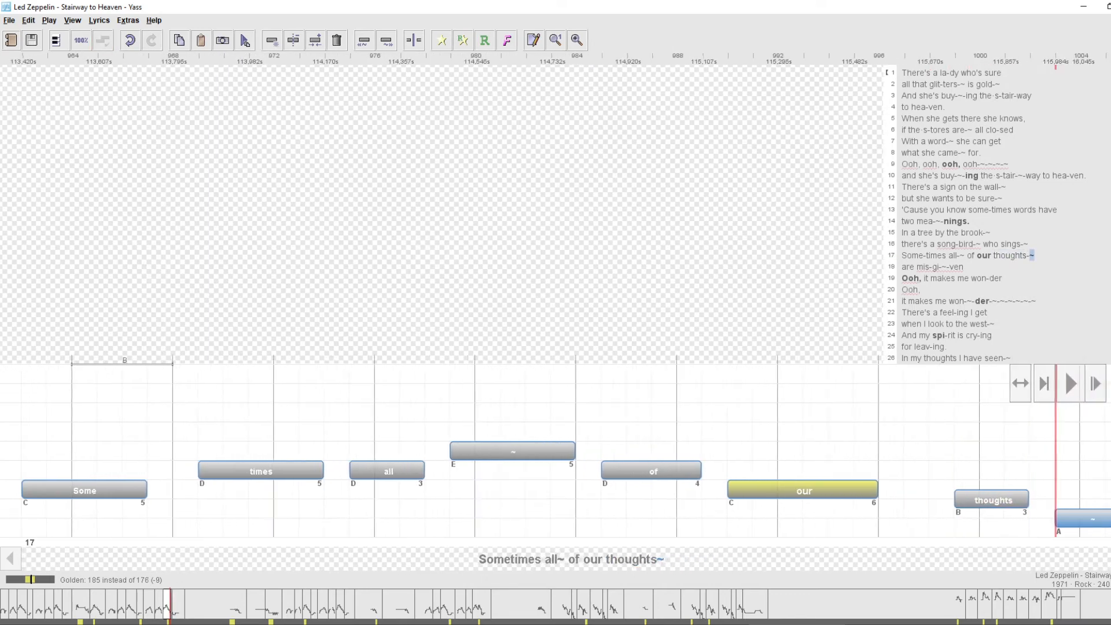
pyautogui.press('Left')
pyautogui.press('space')
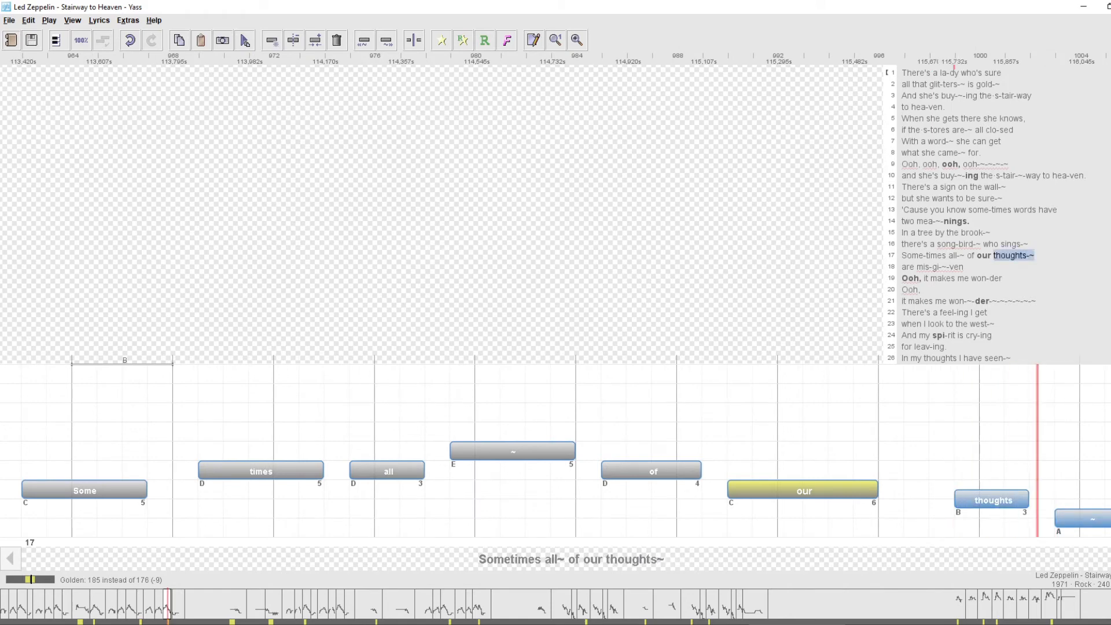
# - Play "all" together with its "~" in line 17 again and go on to the "of" note
pyautogui.press('Left')
pyautogui.press('Left')
pyautogui.press('Left')
pyautogui.press('Left')
pyautogui.hotkey('shift', 'Right')
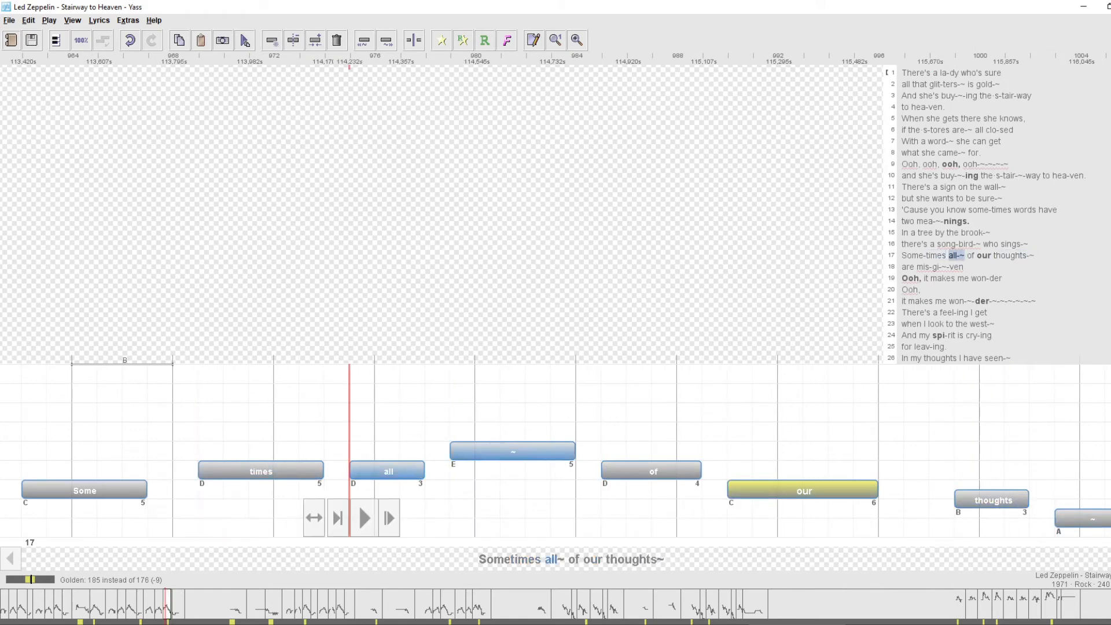
pyautogui.press('space')
pyautogui.press('Right')
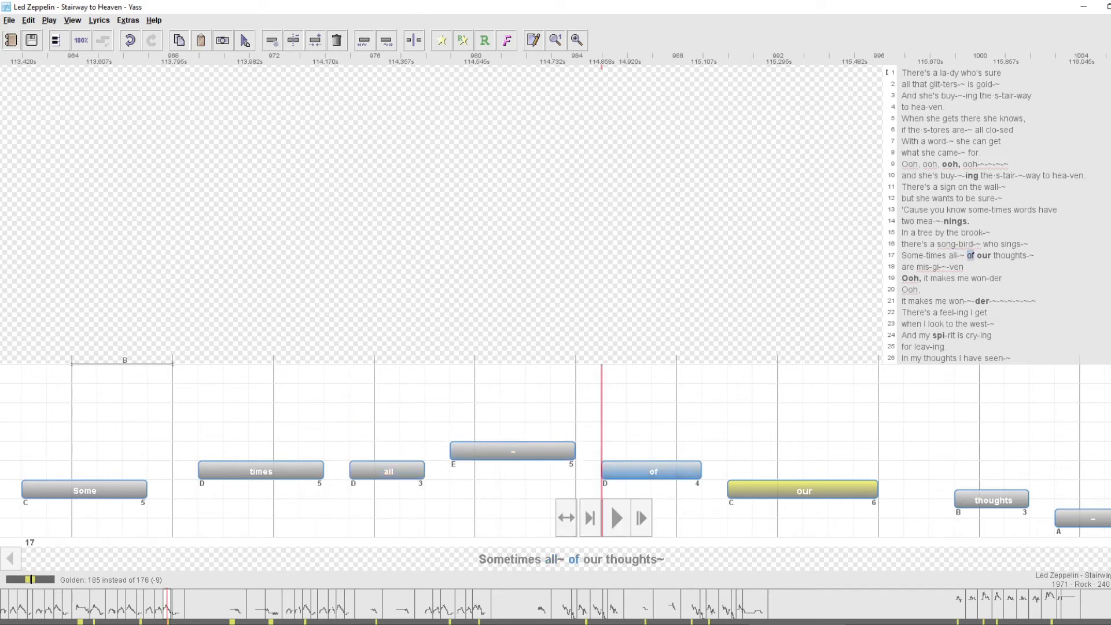
# - Return to "all" in line 17 and play it and the following "~" as separate notes
pyautogui.press('Left')
pyautogui.press('Left')
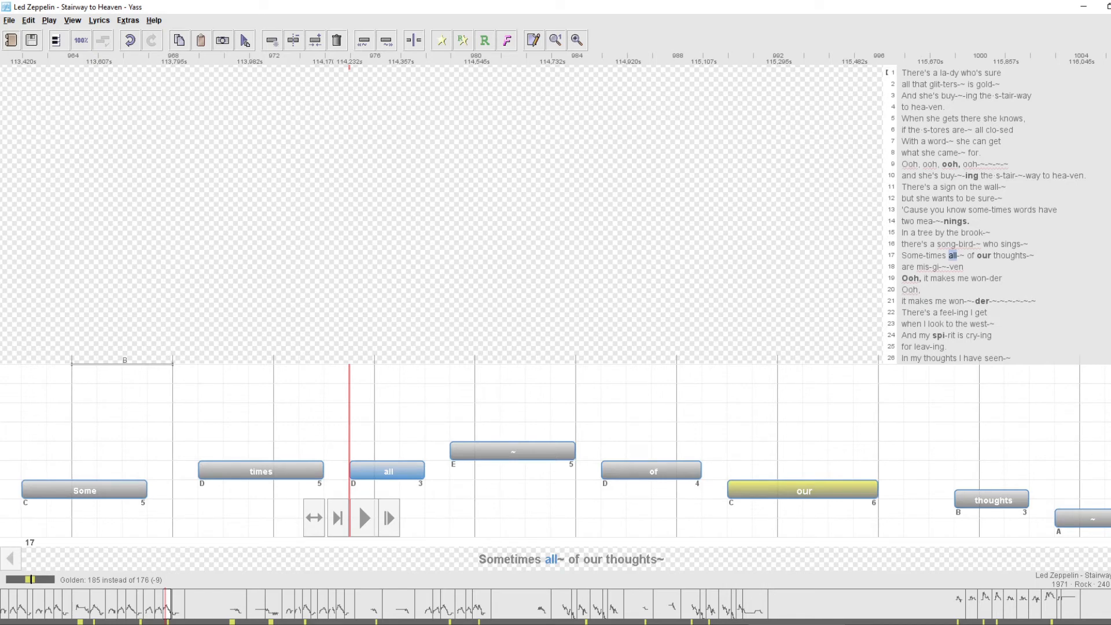
pyautogui.hotkey('shift', 'Right')
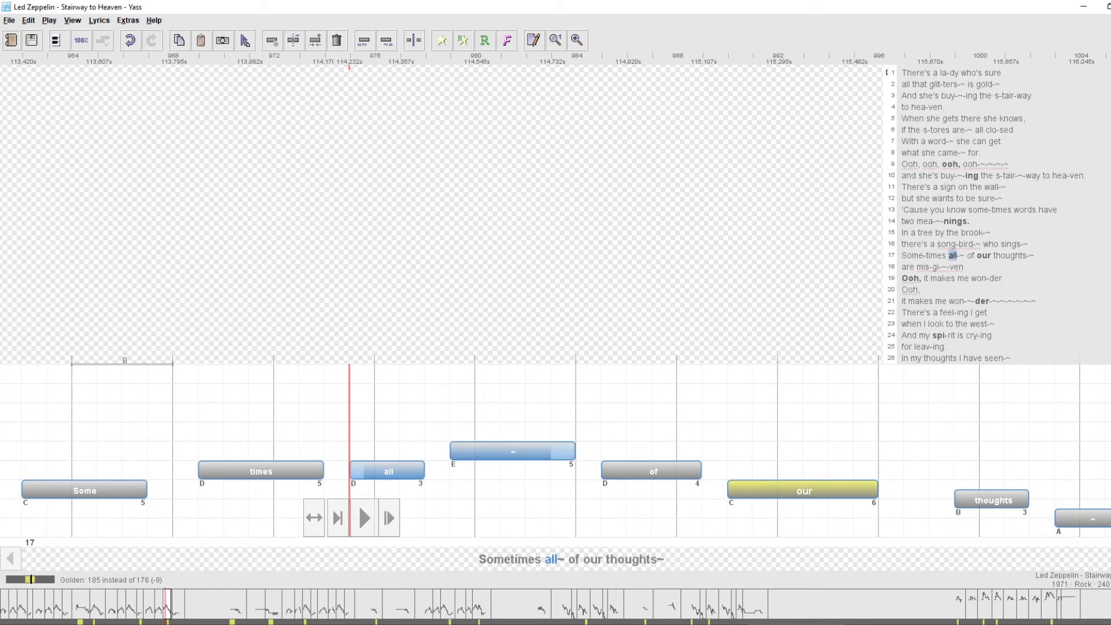
pyautogui.press('Right')
pyautogui.press('Left')
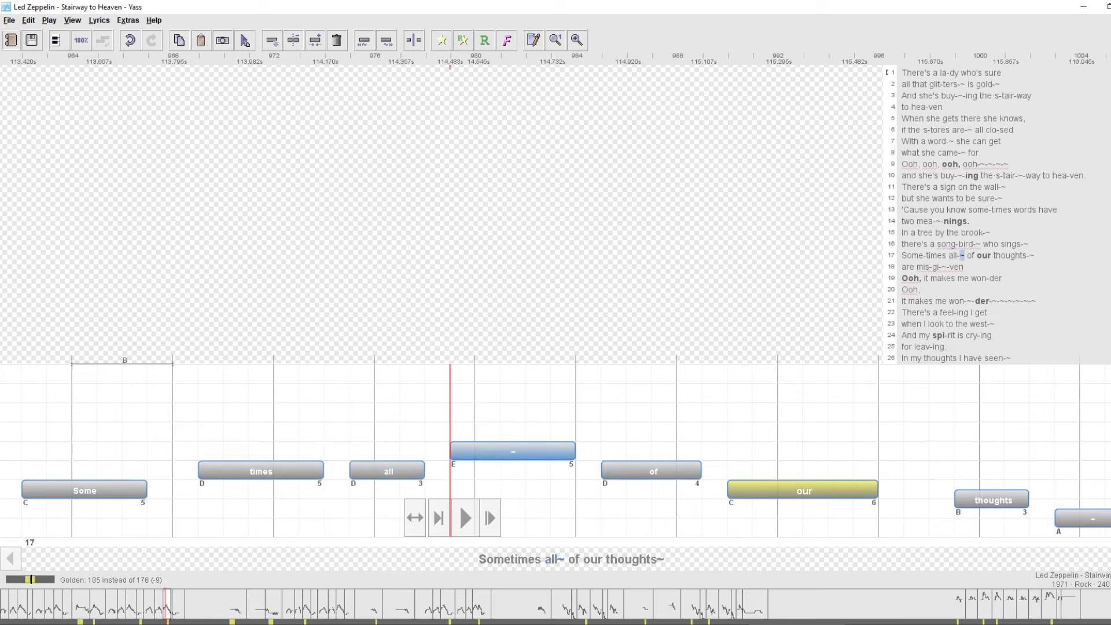
pyautogui.press('Left')
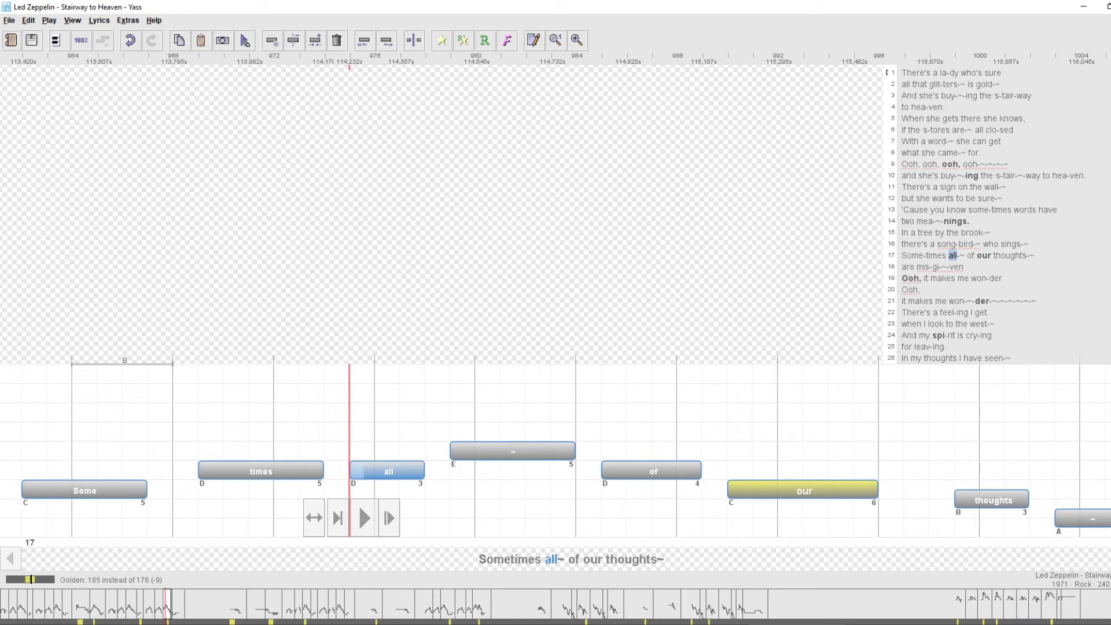
# - Enable the MIDI note tones, play line 17, and play its "all" together with the following "~"
pyautogui.press('m')
pyautogui.press('p')
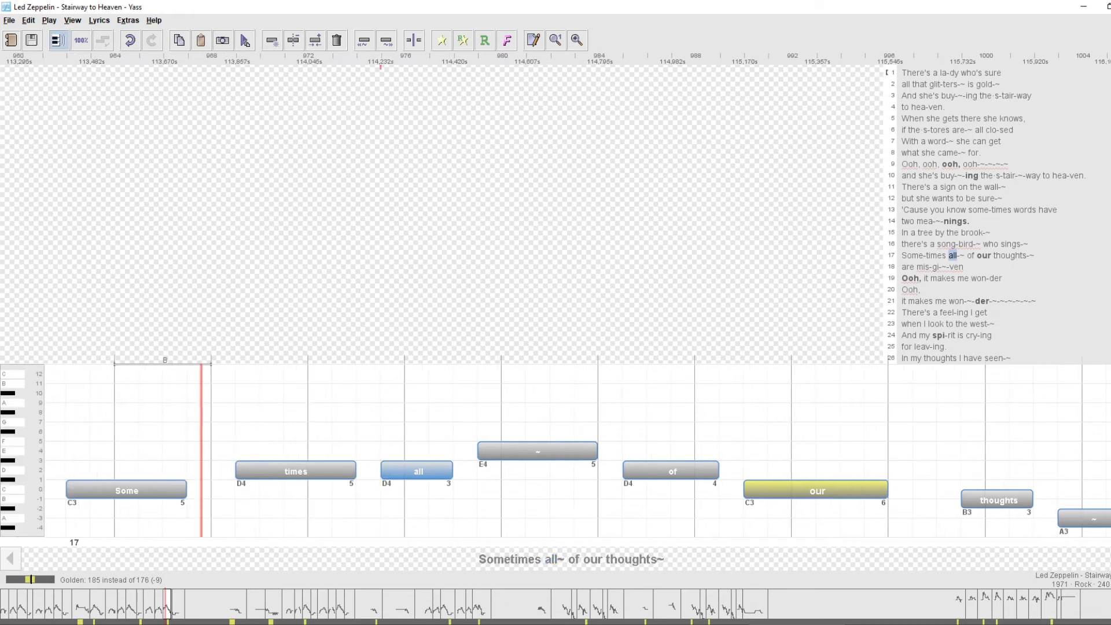
pyautogui.press('space')
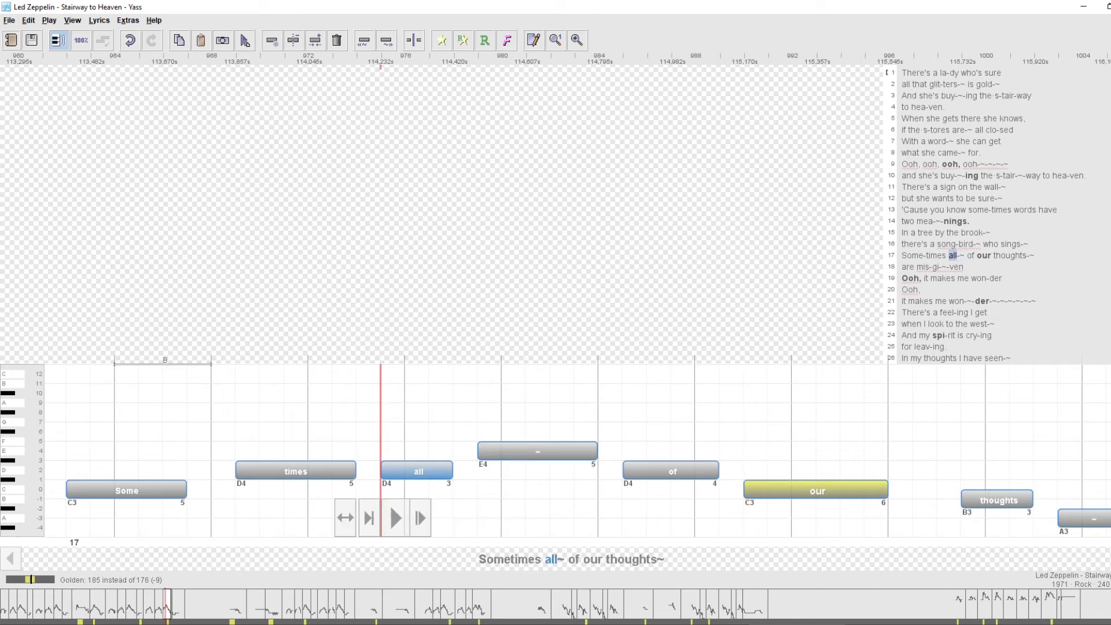
pyautogui.hotkey('ctrl', 'Right')
pyautogui.press('space')
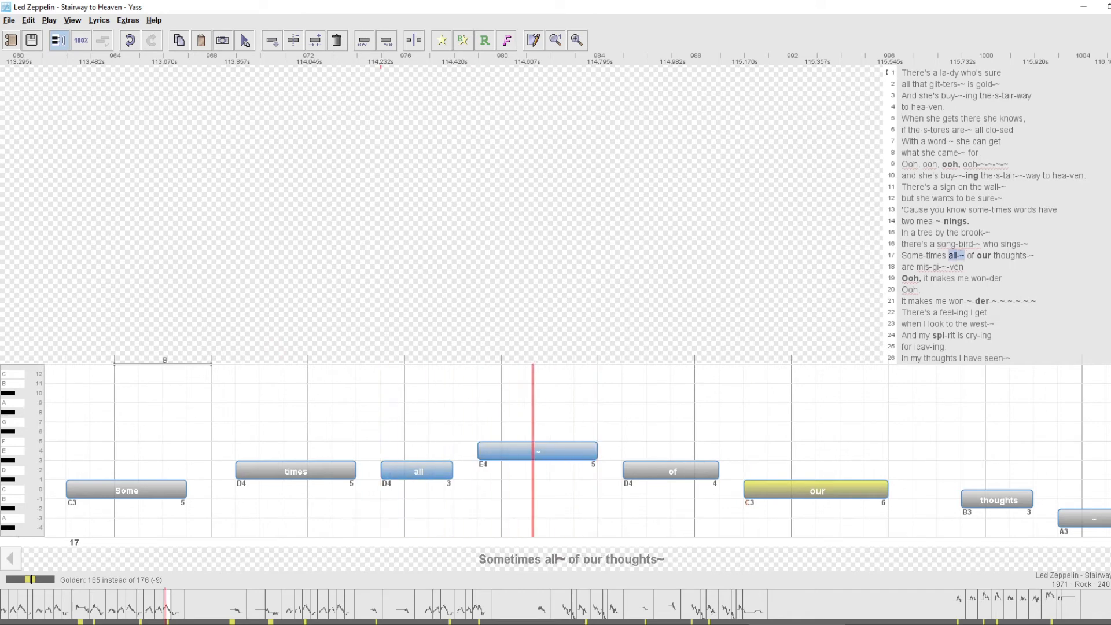
# - Turn off the MIDI tones, play line 17 at 50% speed, and return to its "all" note
pyautogui.press('m')
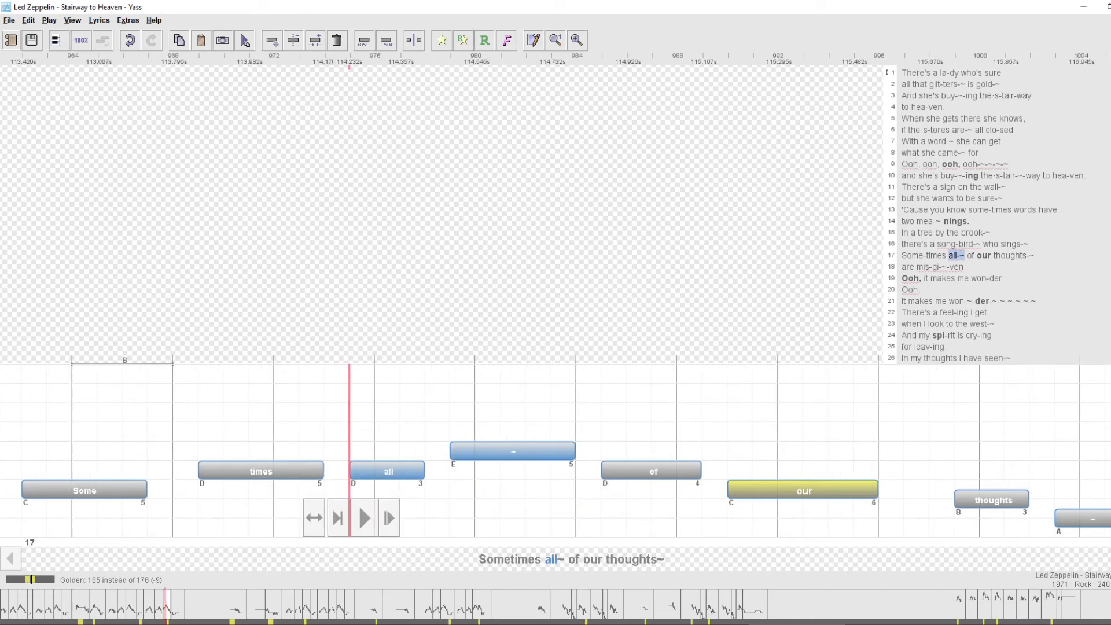
pyautogui.click(81, 40)
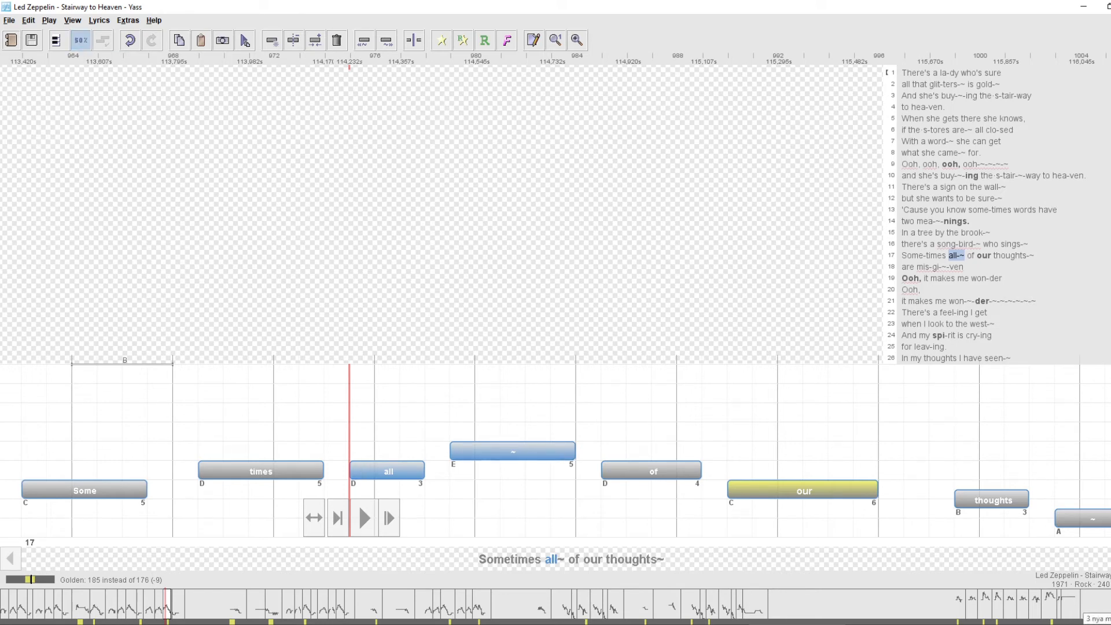
pyautogui.press('p')
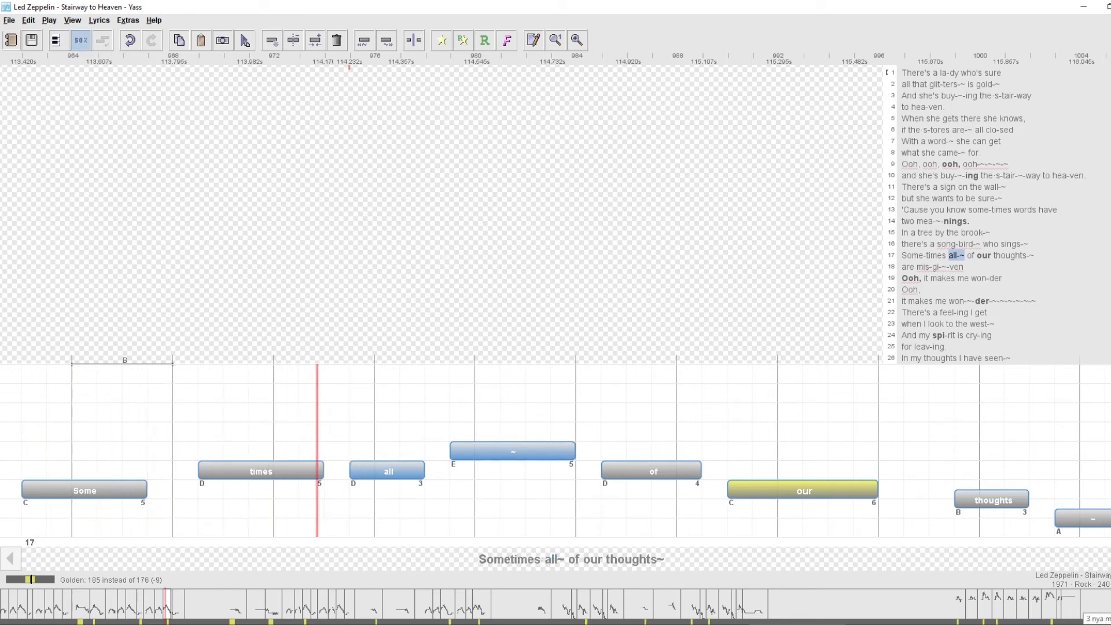
pyautogui.press('Up')
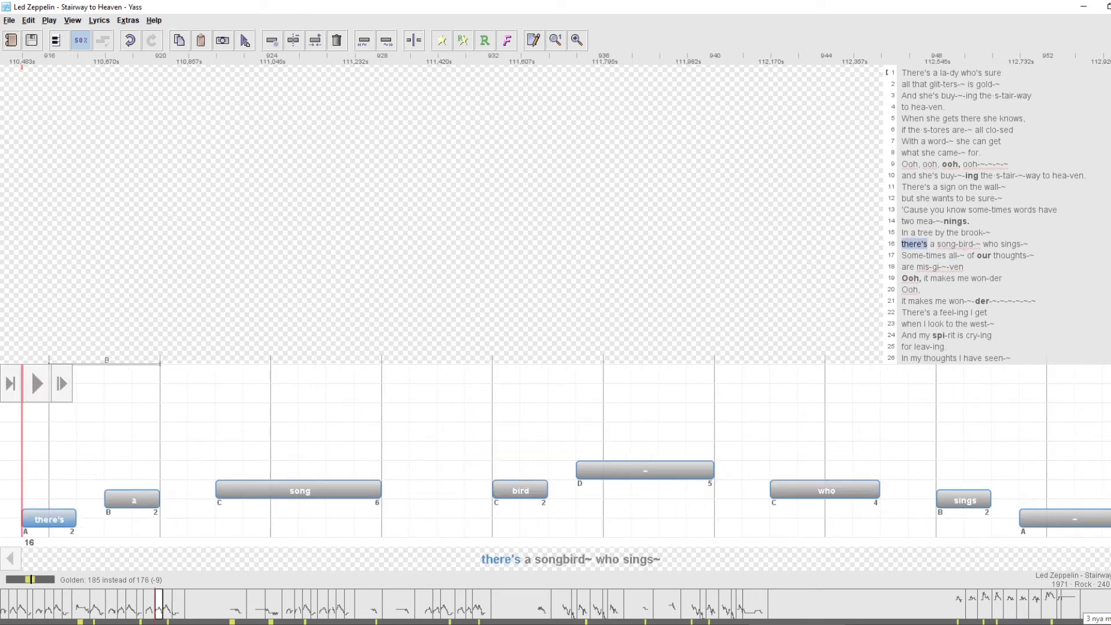
pyautogui.press('Up')
pyautogui.press('Right')
pyautogui.press('Down')
pyautogui.press('Down')
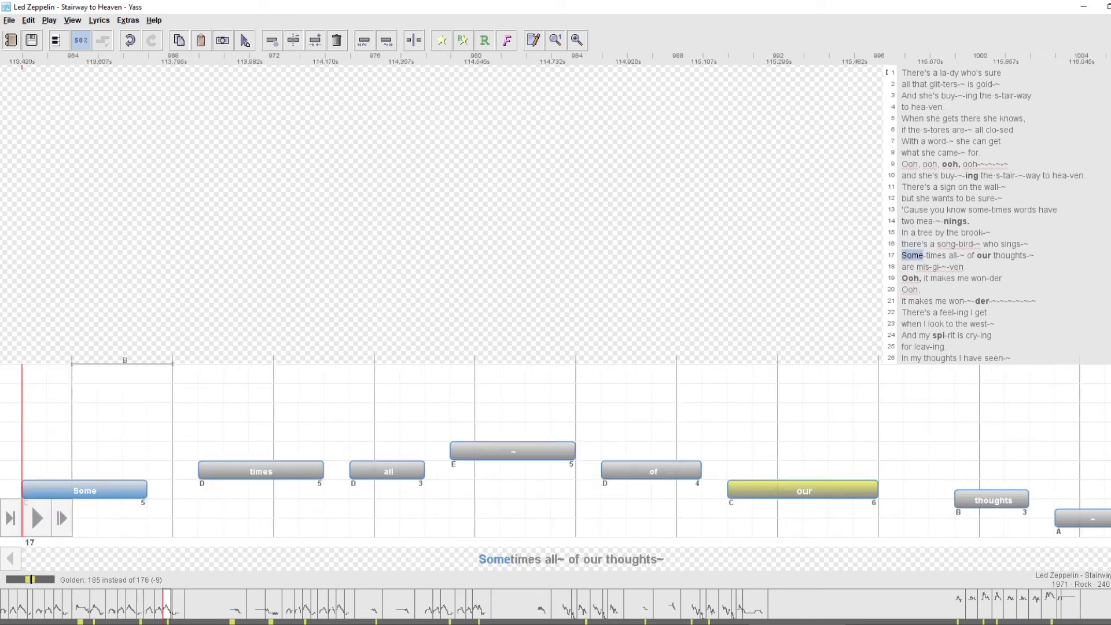
pyautogui.press('Right')
pyautogui.press('Right')
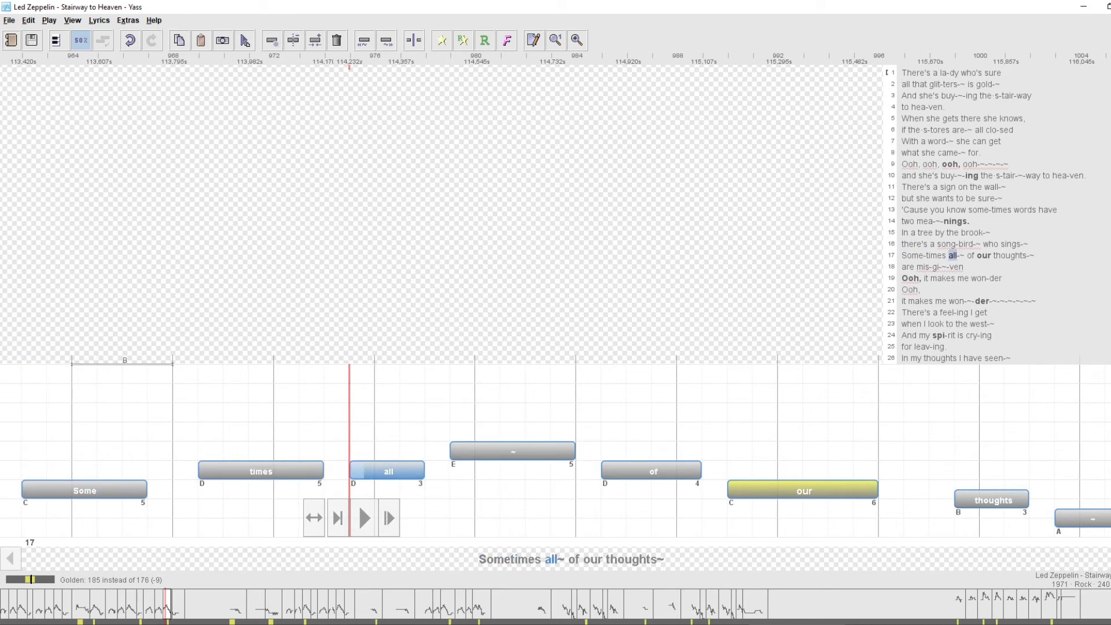
# - Enable the MIDI tones and alternate playback between "all" and its "~" to compare the two pitches
pyautogui.press('m')
pyautogui.press('space')
pyautogui.press('Right')
pyautogui.press('space')
pyautogui.press('Left')
pyautogui.press('space')
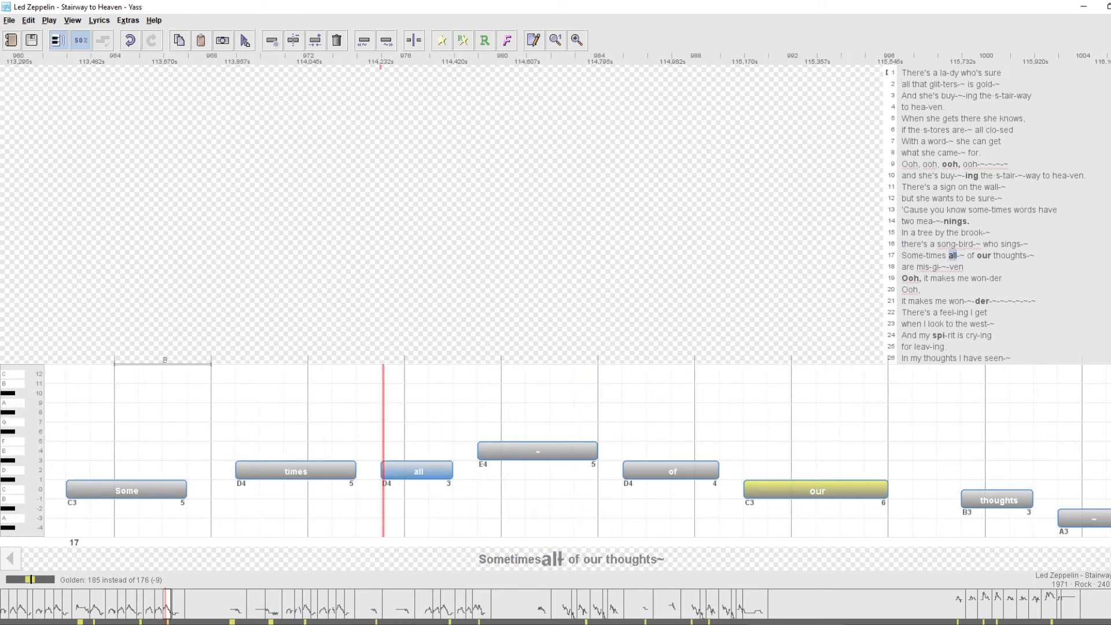
pyautogui.press('Right')
pyautogui.press('space')
pyautogui.press('Left')
pyautogui.press('space')
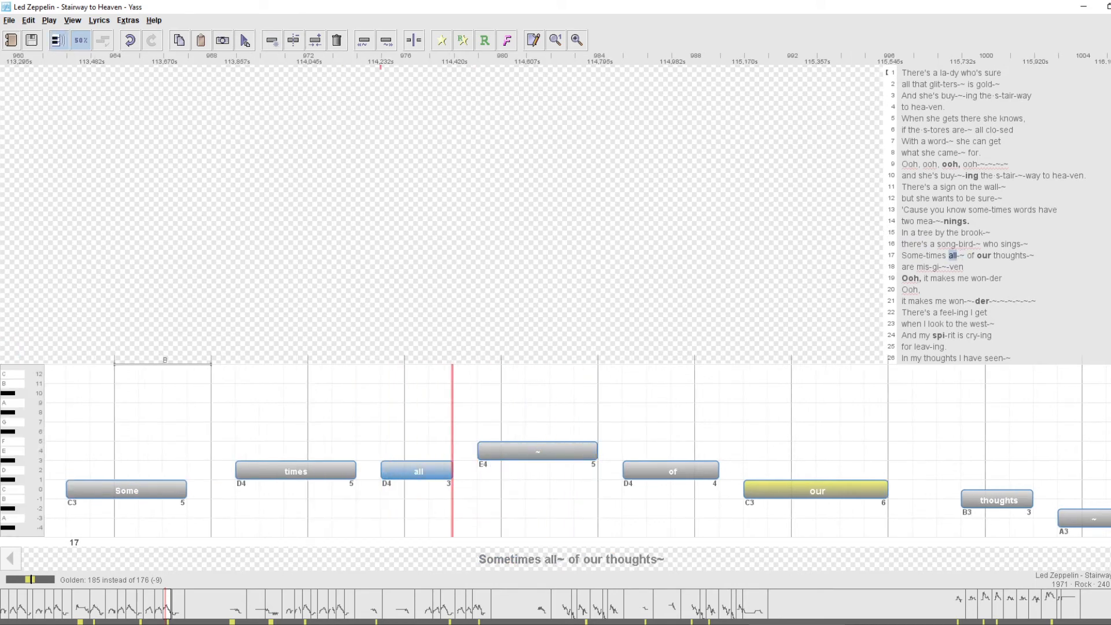
pyautogui.press('Right')
pyautogui.press('space')
pyautogui.press('Left')
pyautogui.press('space')
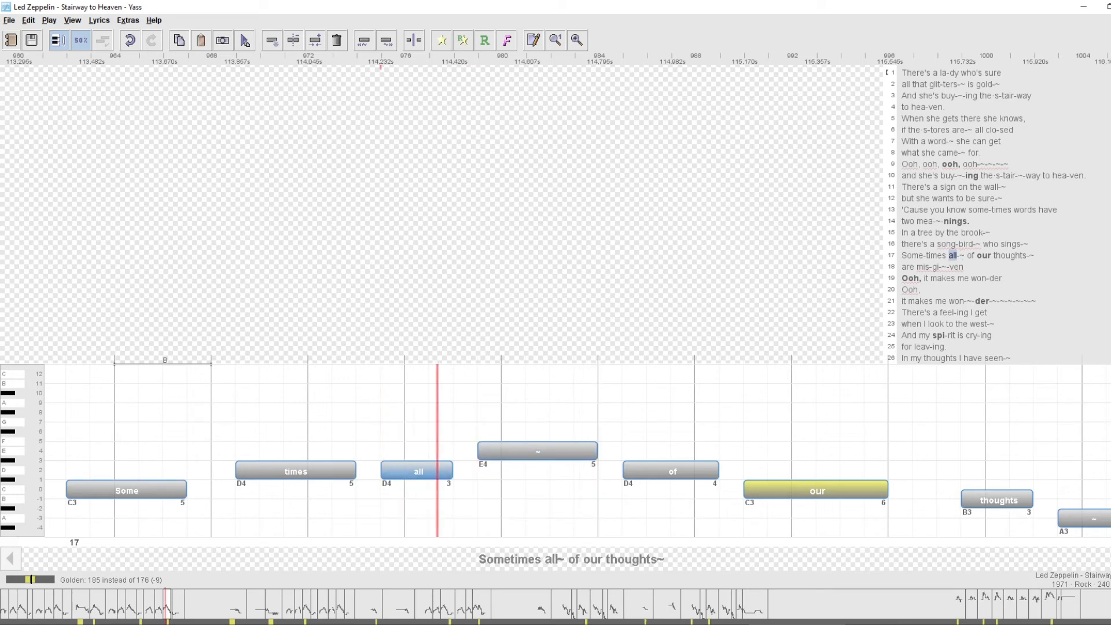
pyautogui.press('Right')
pyautogui.press('space')
# - Play line 17 from "Some" at reduced speed, and play "all" together with its "~"
pyautogui.press('Left')
pyautogui.press('Left')
pyautogui.press('Left')
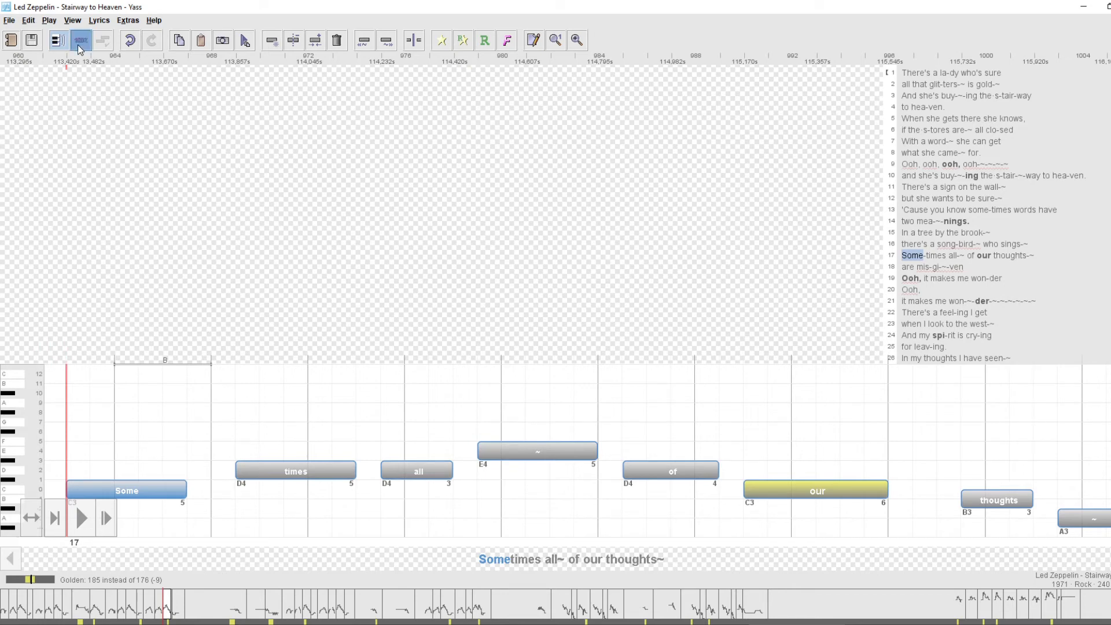
pyautogui.press('p')
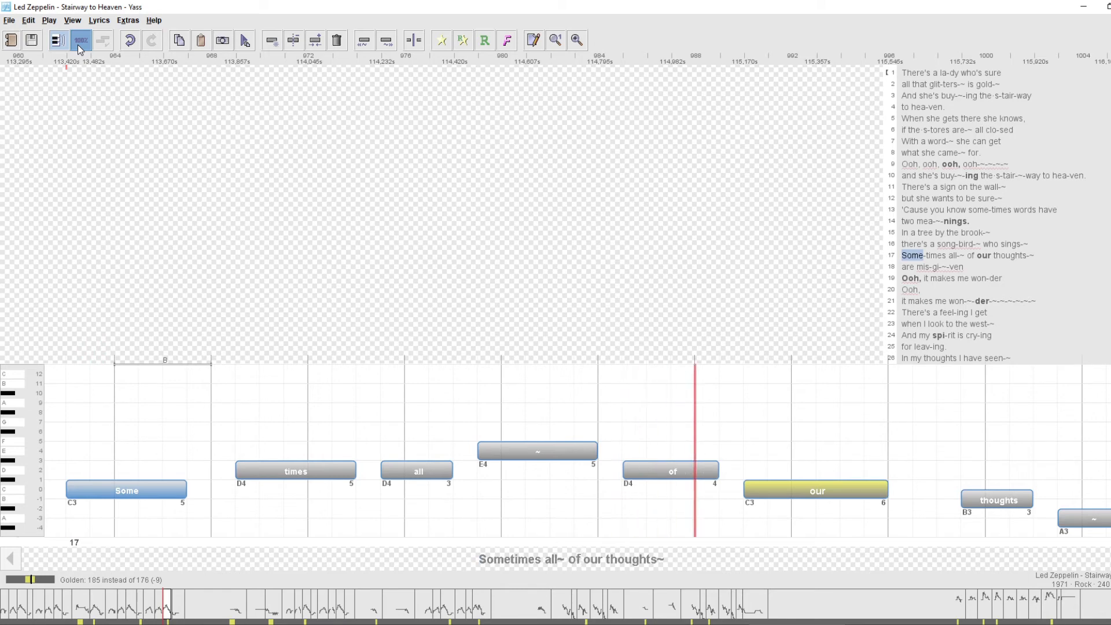
pyautogui.press('Right')
pyautogui.press('Right')
pyautogui.hotkey('shift', 'Right')
pyautogui.press('space')
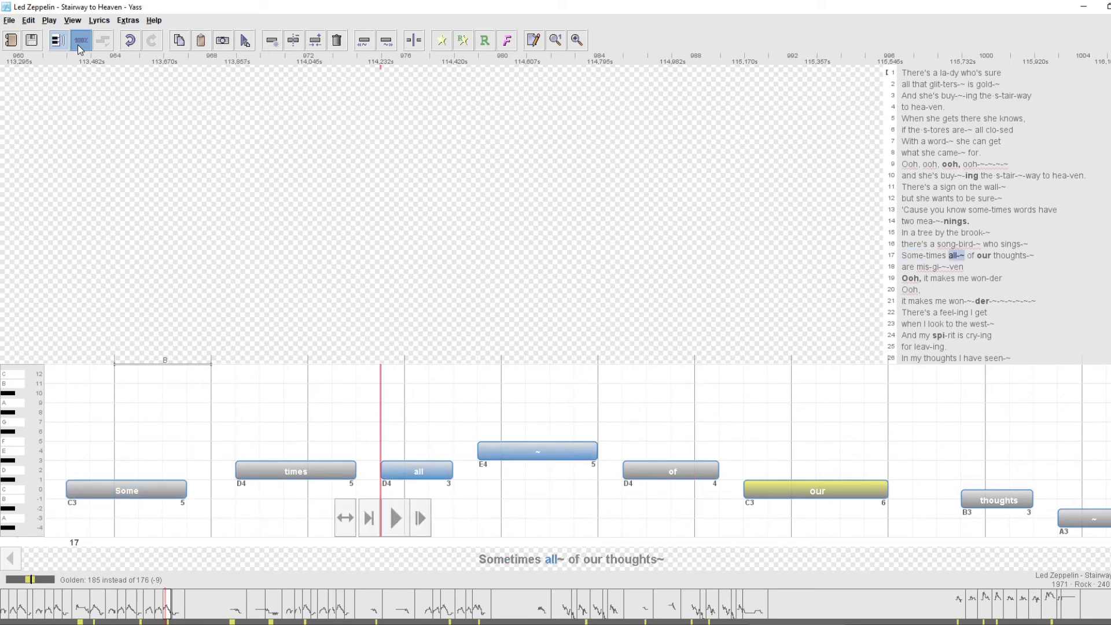
# - Raise "all" in line 17 to E4, lengthen it to 7 beats, and delete the following "~" note
pyautogui.press('Right')
pyautogui.press('Left')
pyautogui.press('pageup')
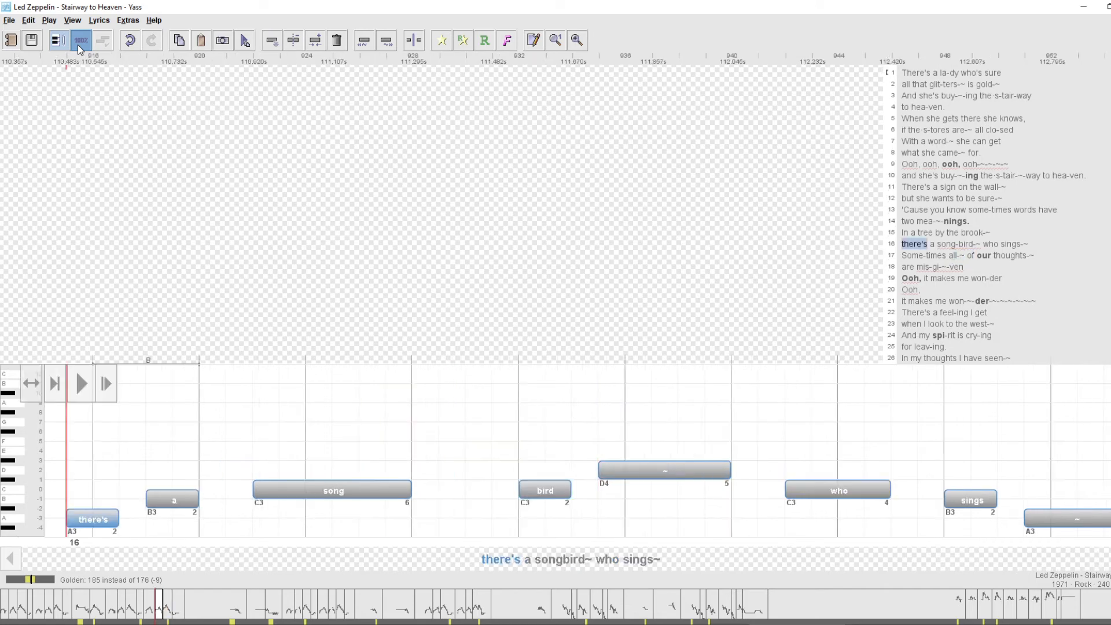
pyautogui.press('pagedown')
pyautogui.press('Right')
pyautogui.press('Right')
pyautogui.press('Right')
pyautogui.press('Left')
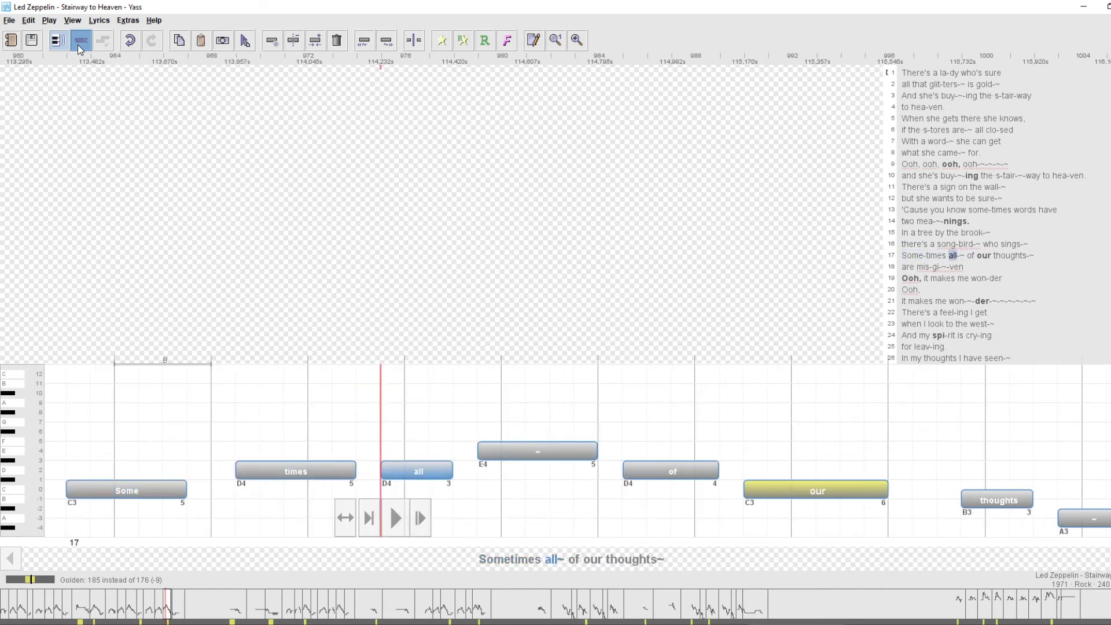
pyautogui.press('Up')
pyautogui.press('Up')
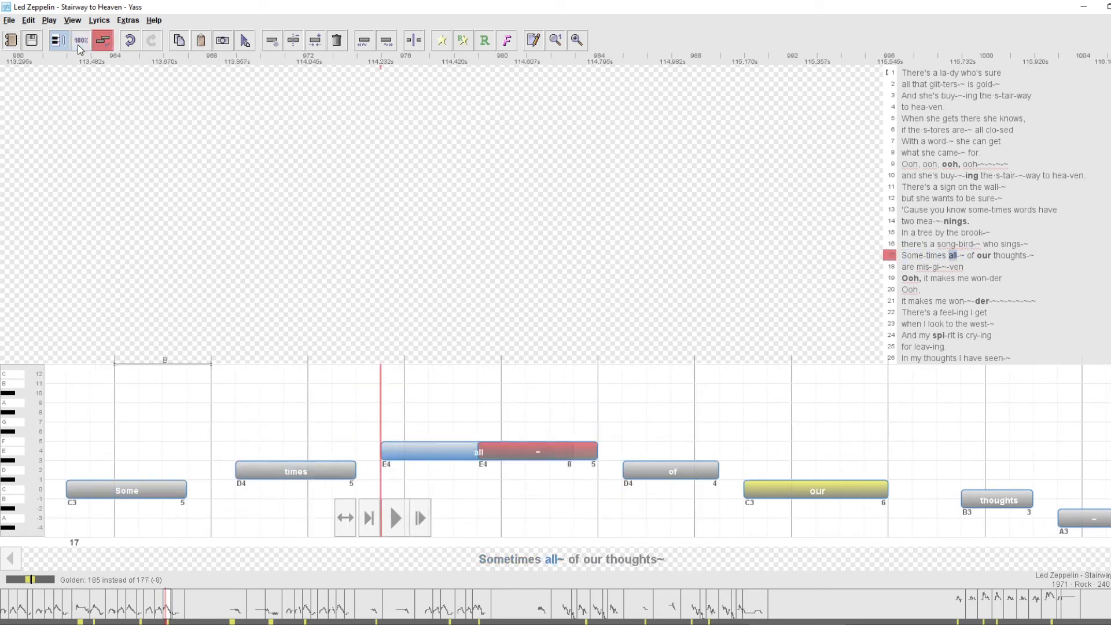
pyautogui.press('space')
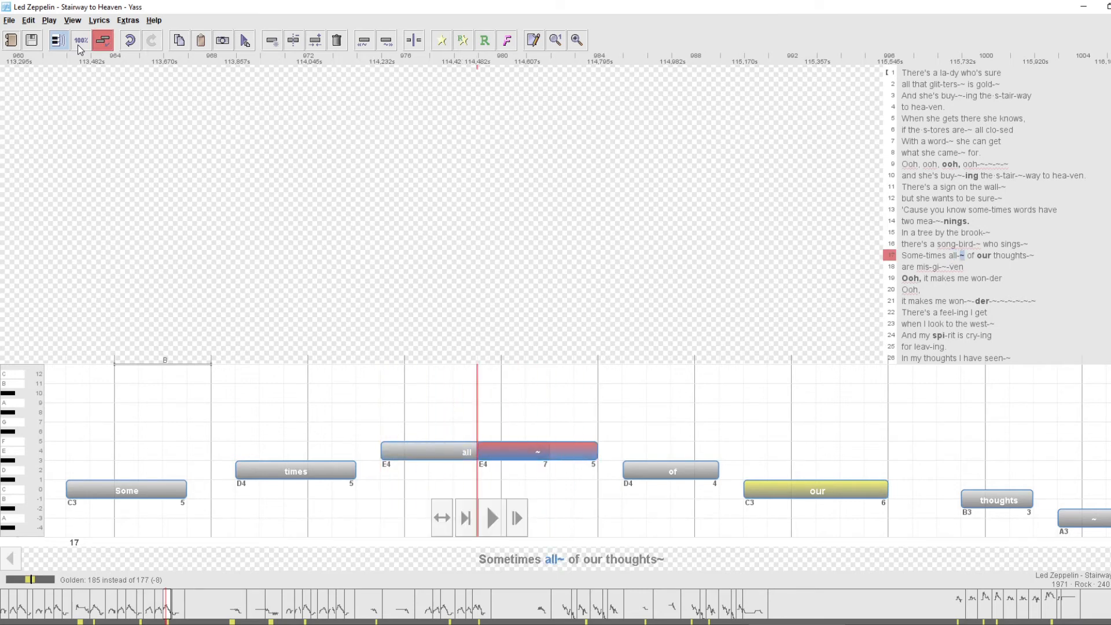
pyautogui.click(337, 40)
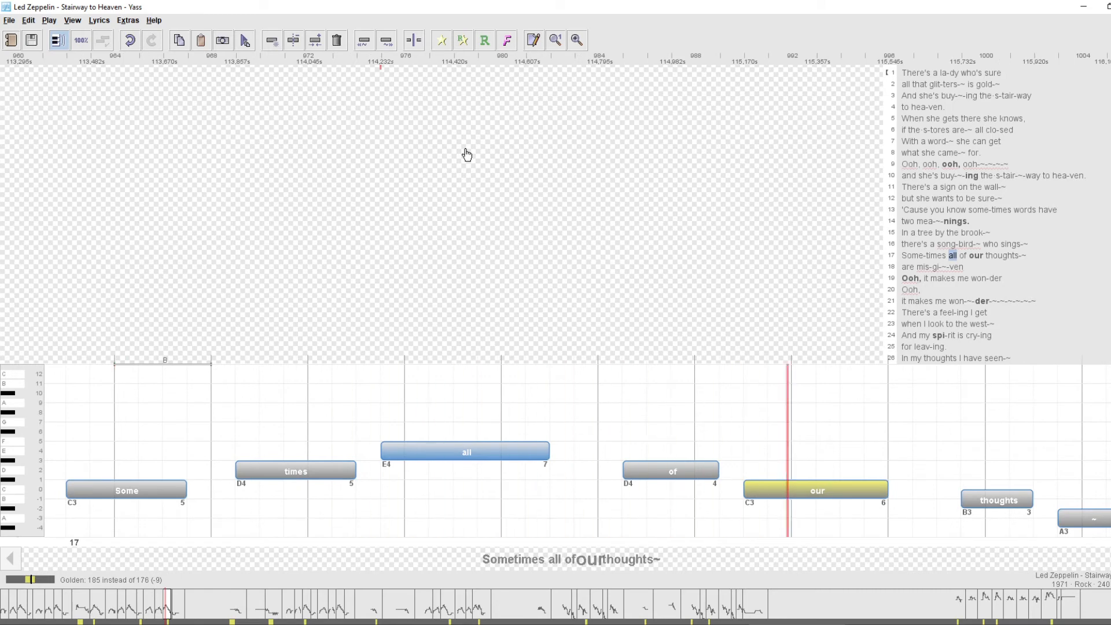
# - Play line 17 with the MIDI tones off, and play the merged "all" note alone
pyautogui.press('Right')
pyautogui.press('m')
pyautogui.press('p')
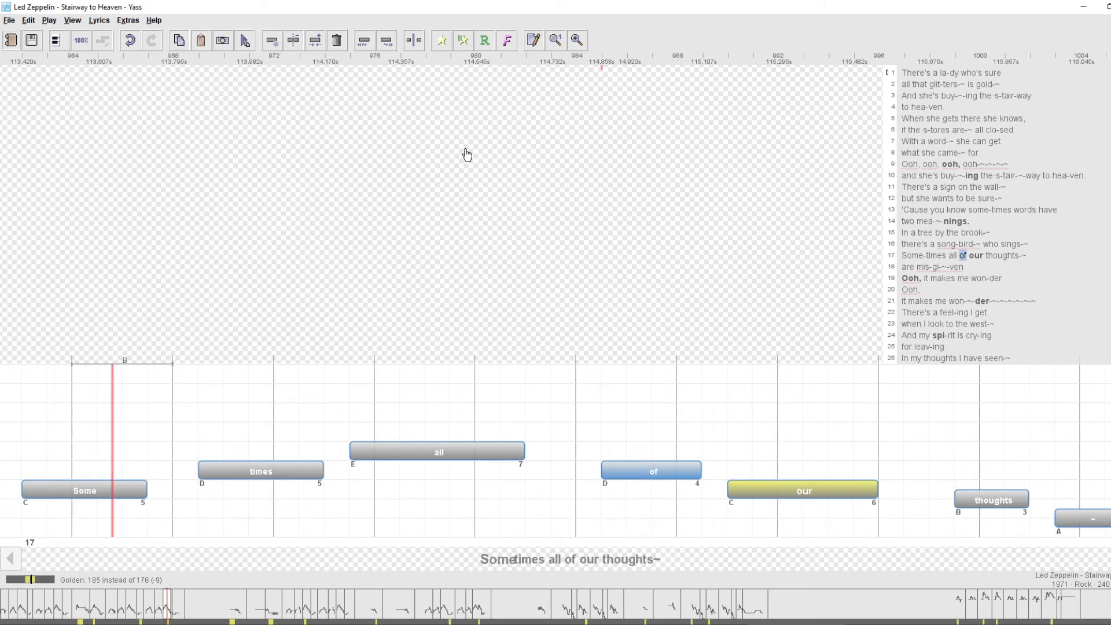
pyautogui.press('Right')
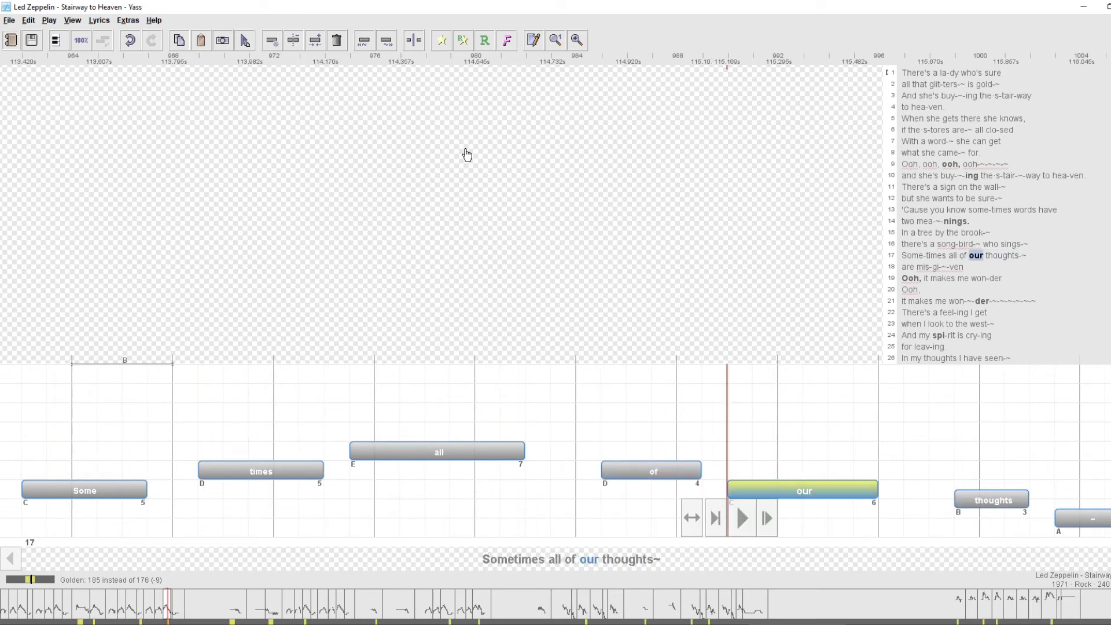
pyautogui.press('Left')
pyautogui.press('Left')
pyautogui.press('space')
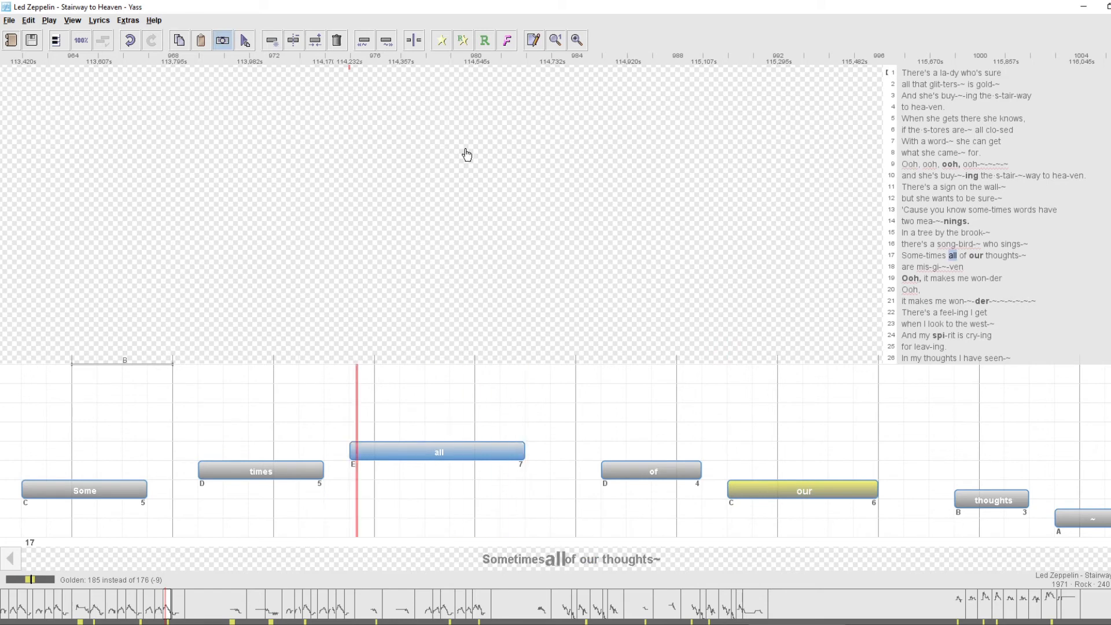
# - Play line 17 with the MIDI tones on to hear the merged "all" note, and turn the tones off
pyautogui.press('m')
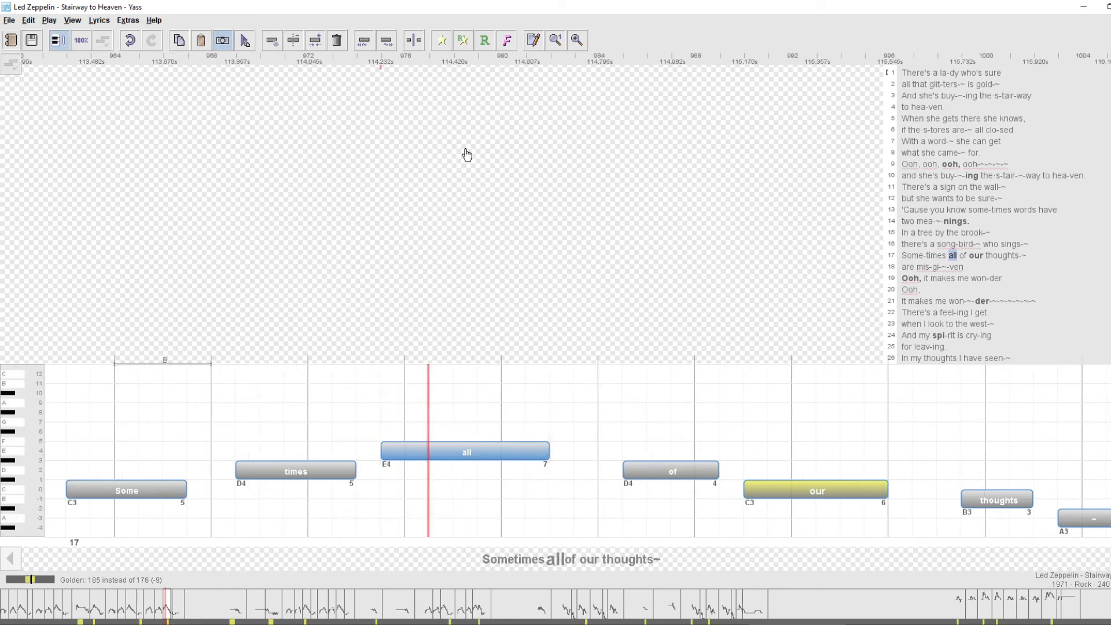
pyautogui.press('p')
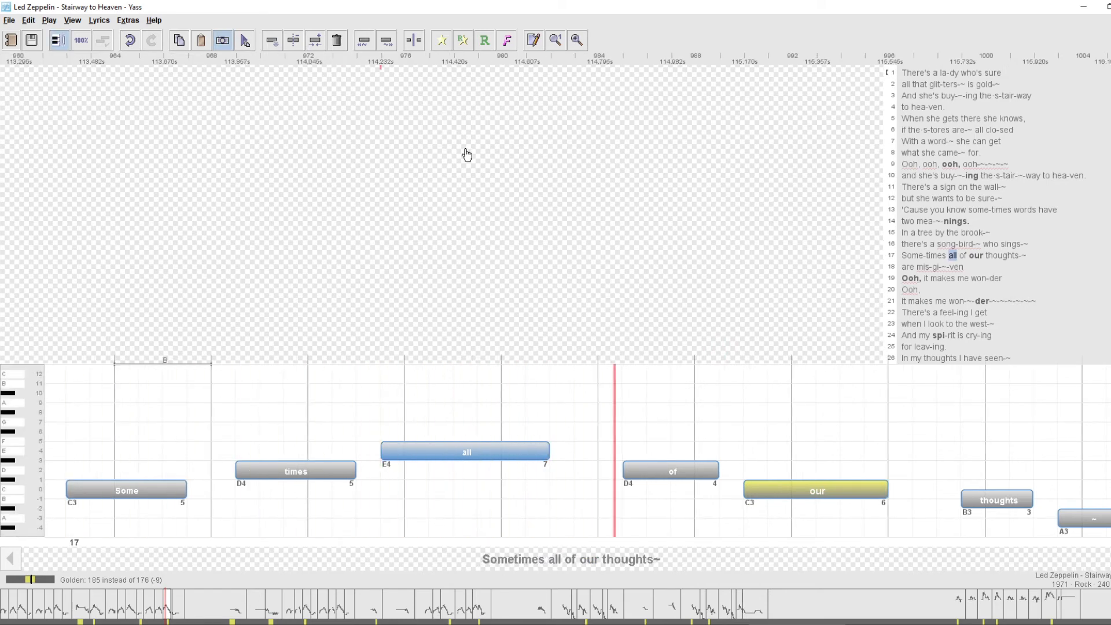
pyautogui.press('m')
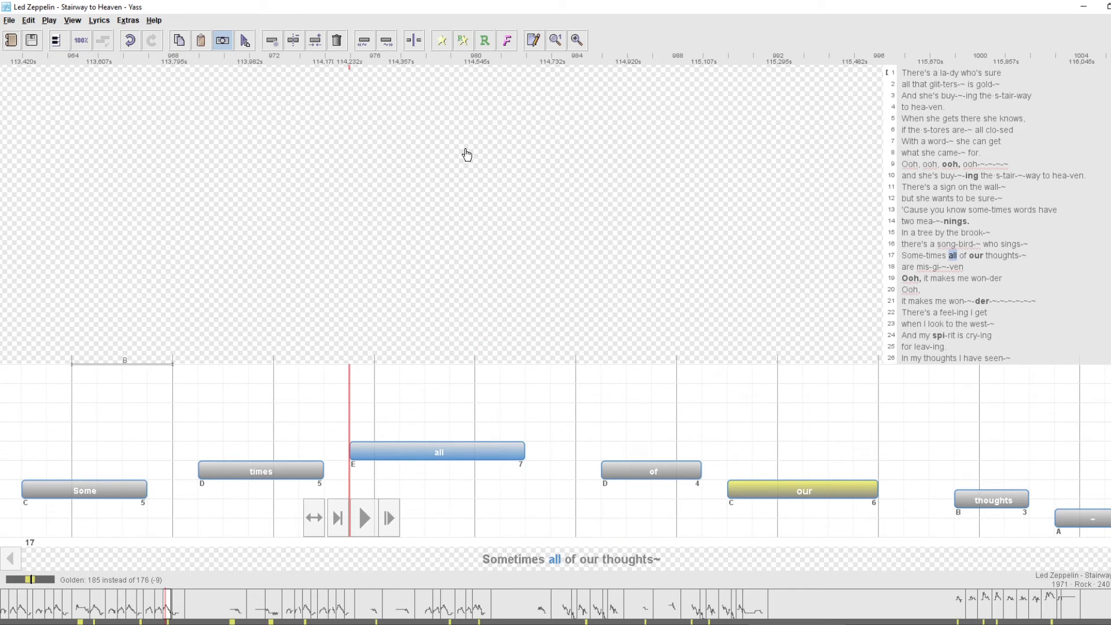
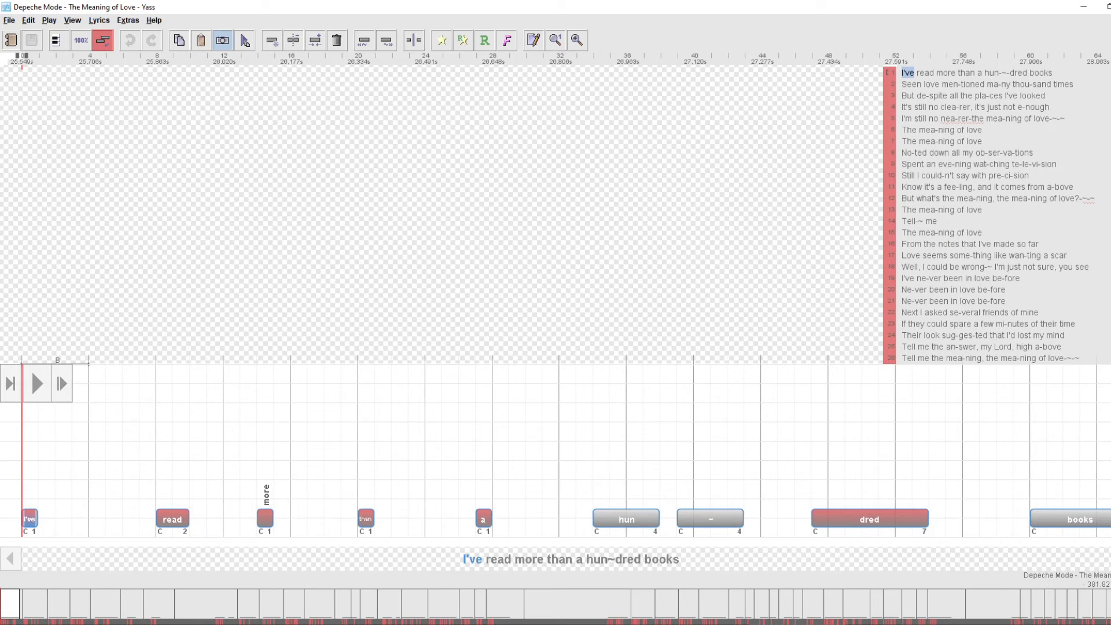
# - Play line 1 of The Meaning of Love and step through its notes up to "dred"
pyautogui.click(36, 383)
pyautogui.press('Right')
pyautogui.press('Right')
pyautogui.press('Right')
pyautogui.press('Right')
pyautogui.press('Right')
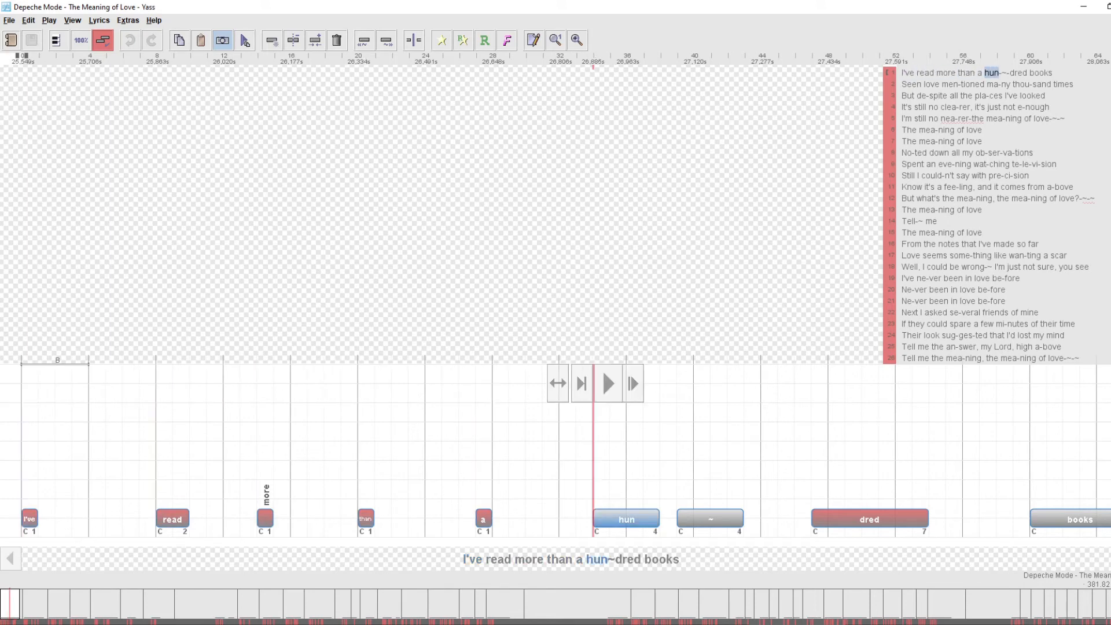
pyautogui.press('Left')
pyautogui.press('Right')
pyautogui.press('Right')
pyautogui.press('Right')
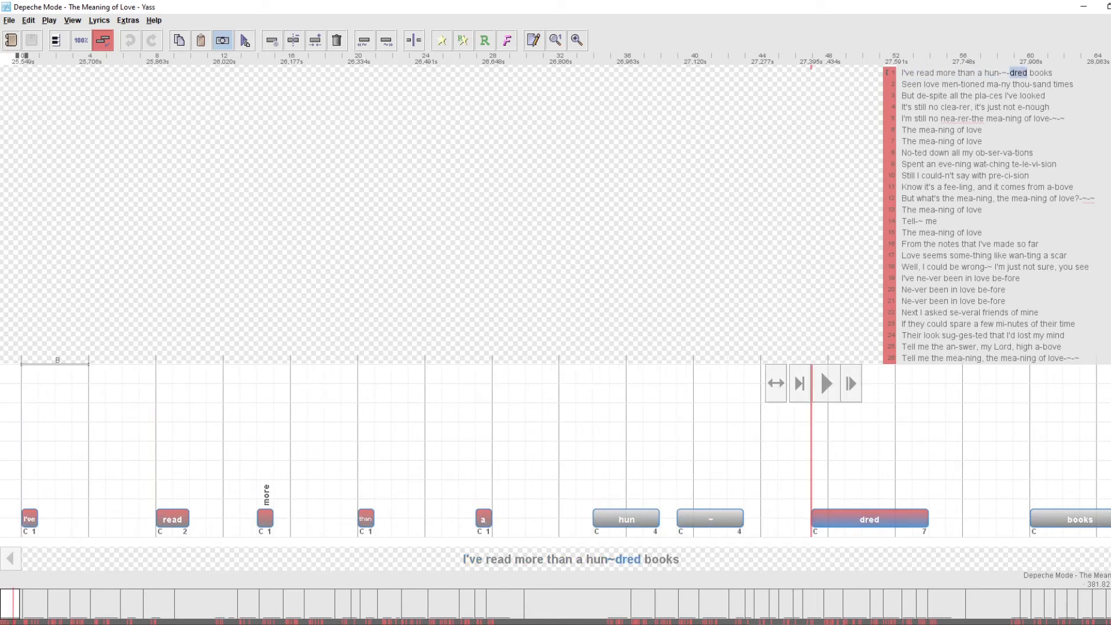
# - Play line 1 at 33% speed, move the "dred" note one beat later, and replay the line
pyautogui.click(82, 44)
pyautogui.press('p')
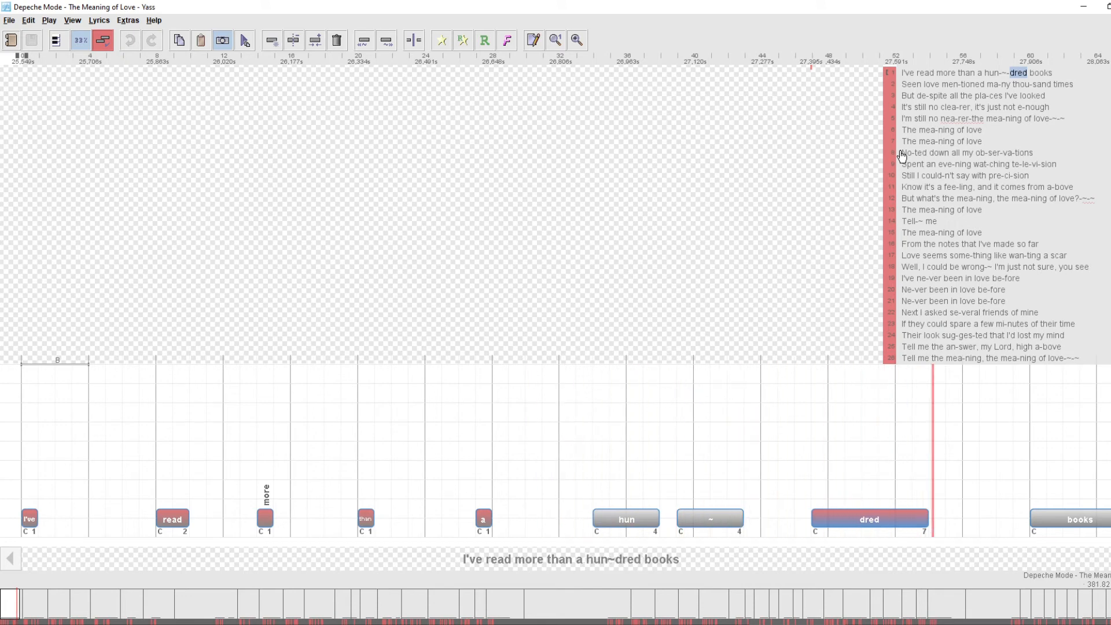
pyautogui.hotkey('shift', 'Right')
pyautogui.press('p')
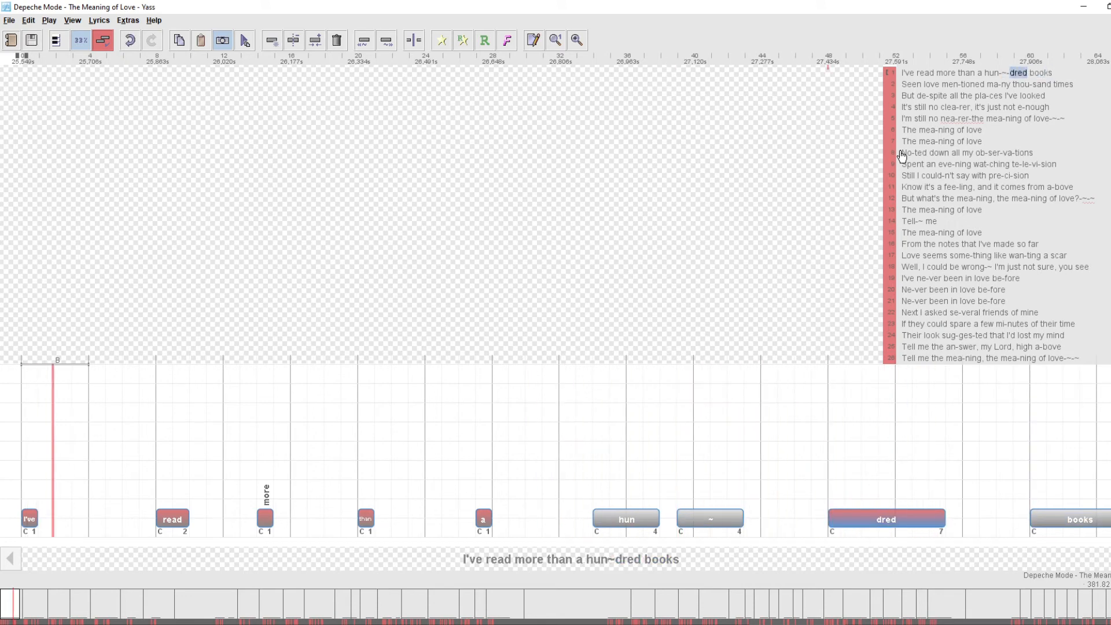
# - Move the "read" and "more" notes of line 1 one beat earlier each, and replay the line
pyautogui.press('Right')
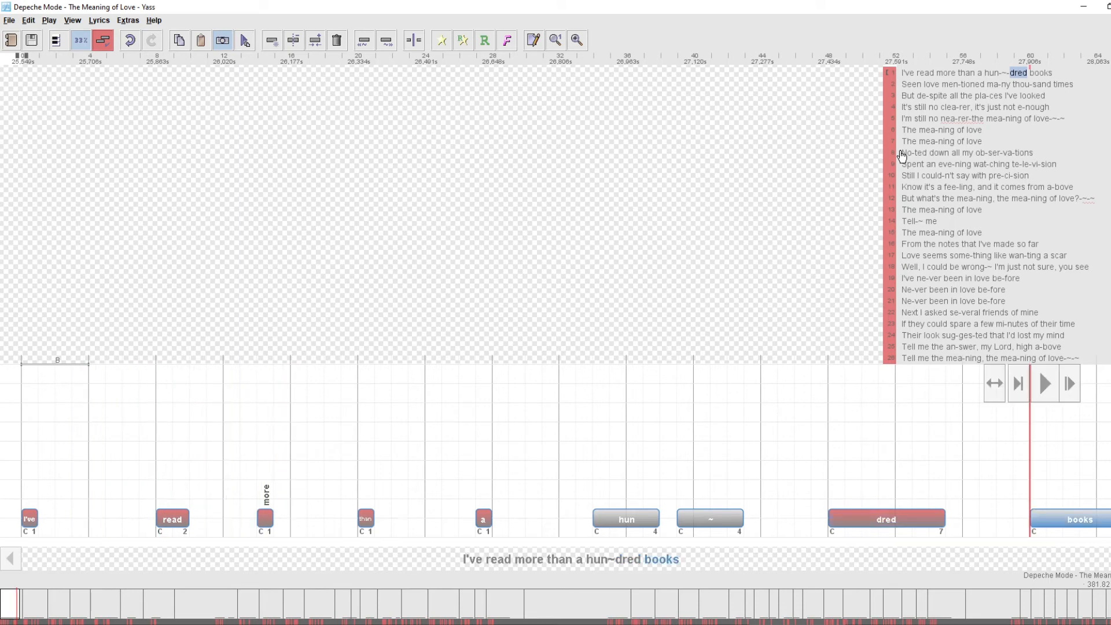
pyautogui.press('Left')
pyautogui.press('Left')
pyautogui.press('Left')
pyautogui.press('Left')
pyautogui.press('Left')
pyautogui.press('Left')
pyautogui.press('Left')
pyautogui.press('Left')
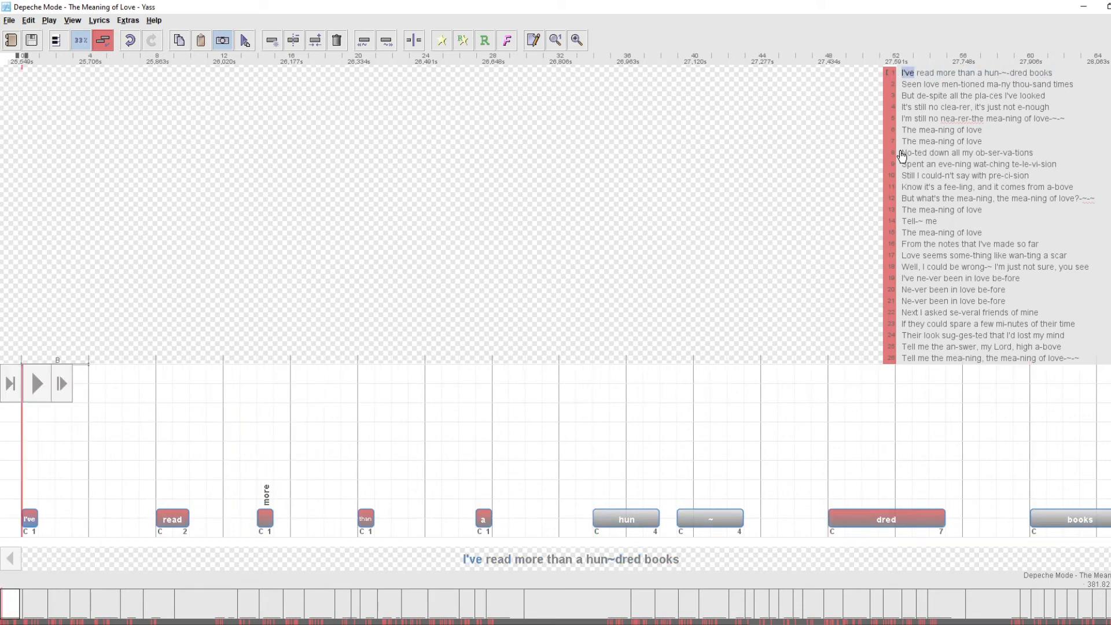
pyautogui.press('Right')
pyautogui.hotkey('shift', 'Left')
pyautogui.press('Right')
pyautogui.hotkey('shift', 'Left')
pyautogui.press('p')
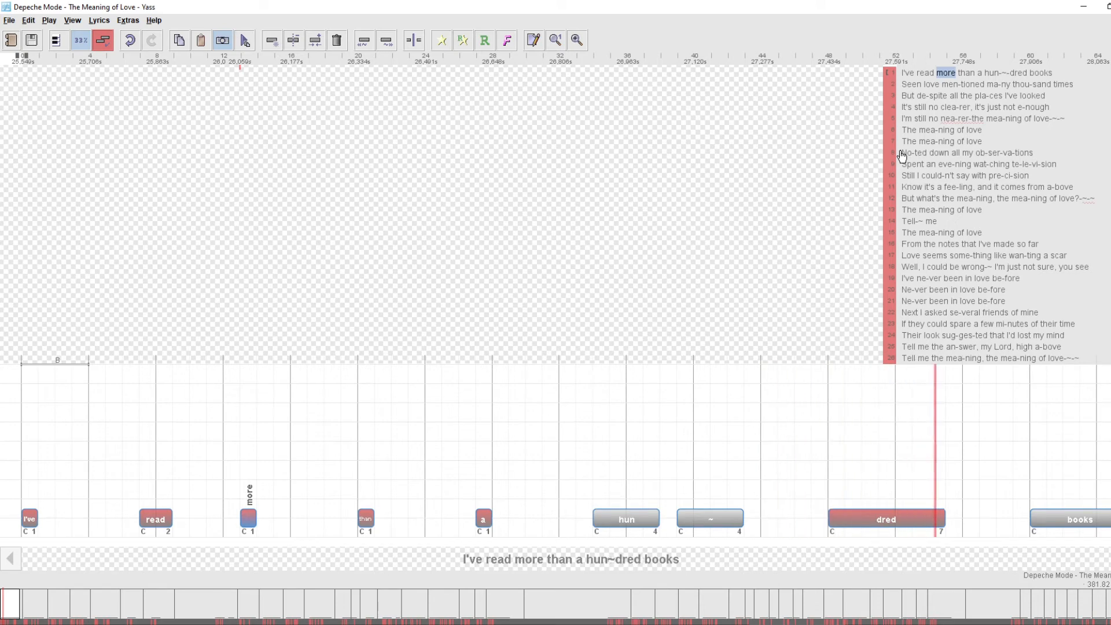
# - Play the "dred" and "books" notes of line 1 together to check where "books" starts
pyautogui.press('Left')
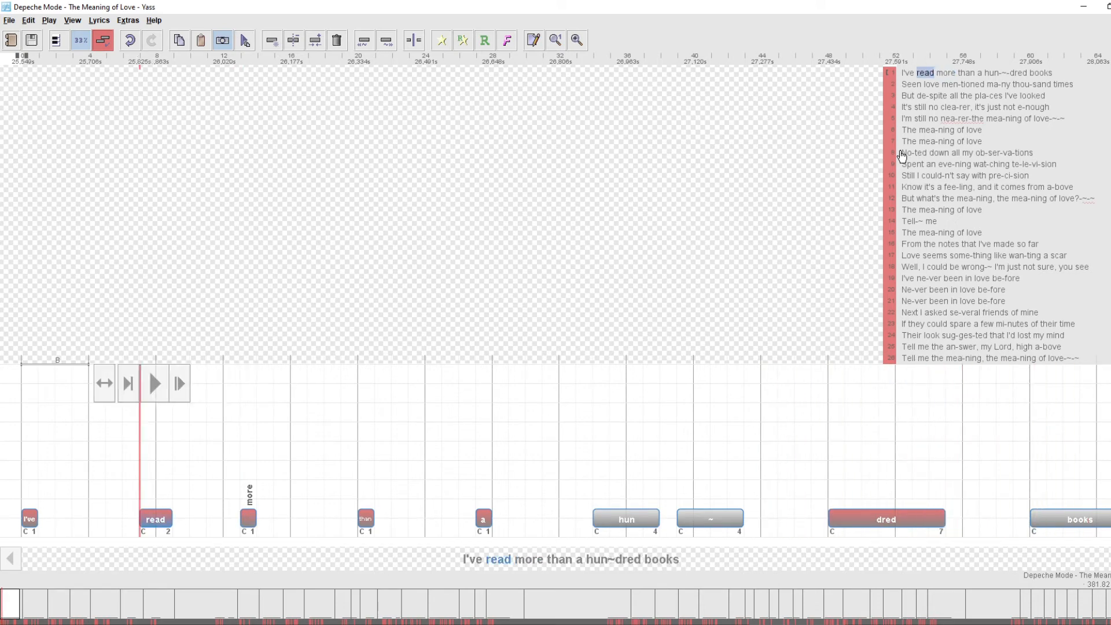
pyautogui.press('Left')
pyautogui.press('Left')
pyautogui.press('space')
pyautogui.press('Left')
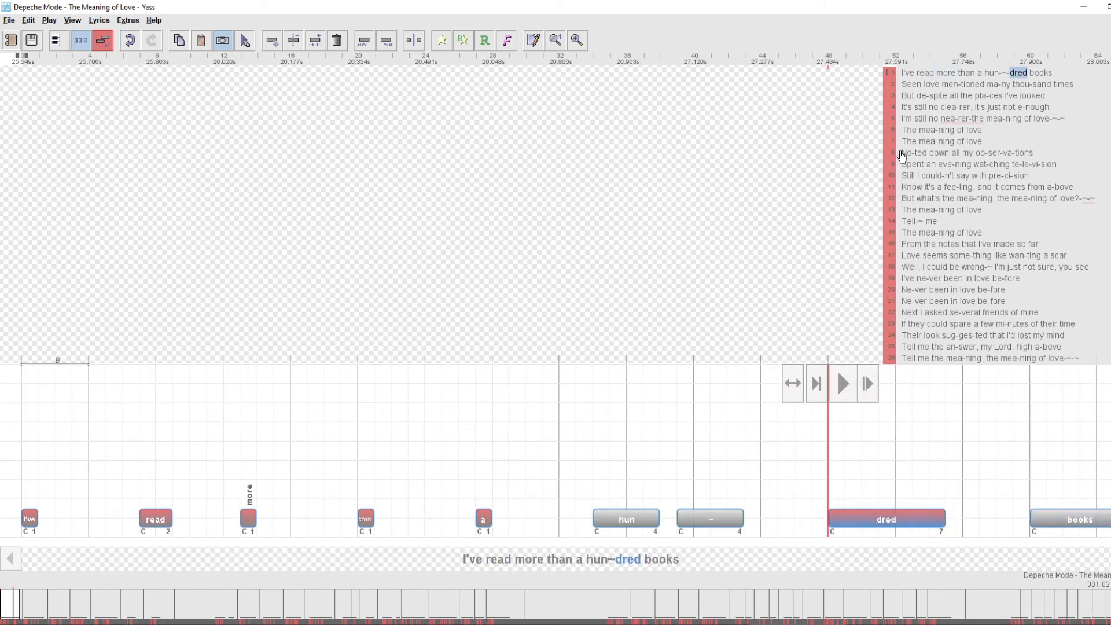
pyautogui.hotkey('shift', 'Right')
pyautogui.press('space')
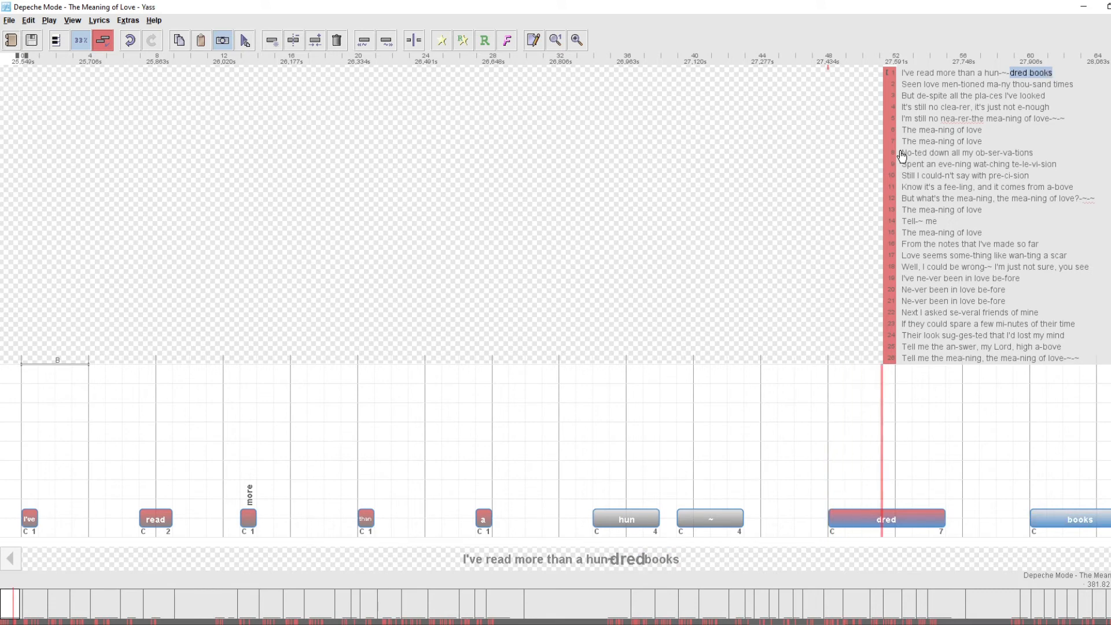
# - Move the "books" note two beats earlier, playing it after each shift, and replay it together with "dred"
pyautogui.press('Left')
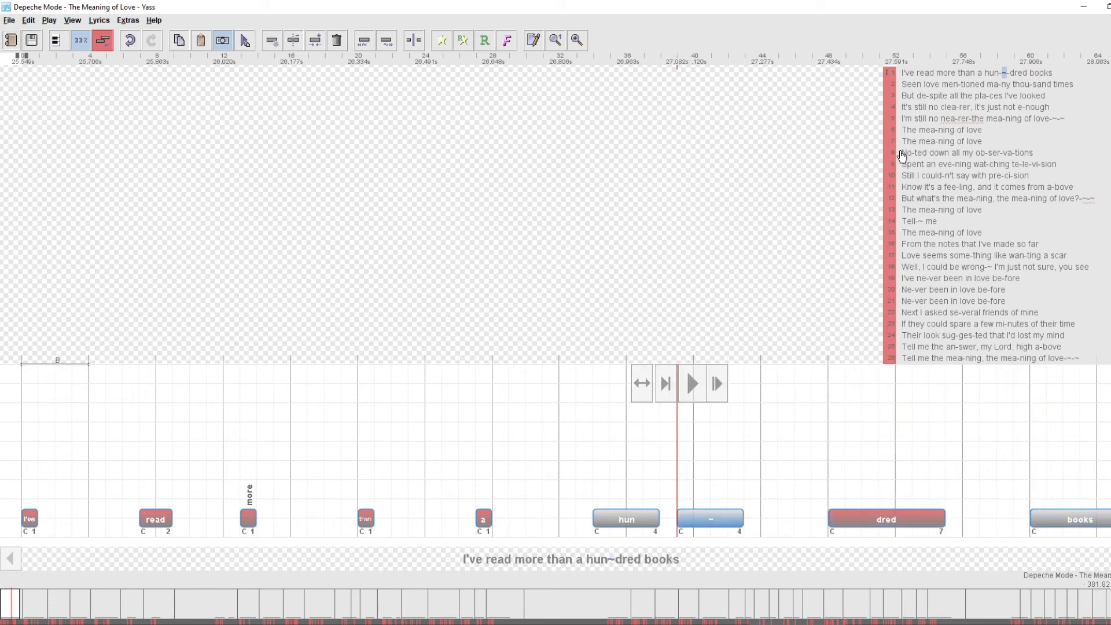
pyautogui.press('Right')
pyautogui.press('Right')
pyautogui.press('space')
pyautogui.hotkey('ctrl', 'Left')
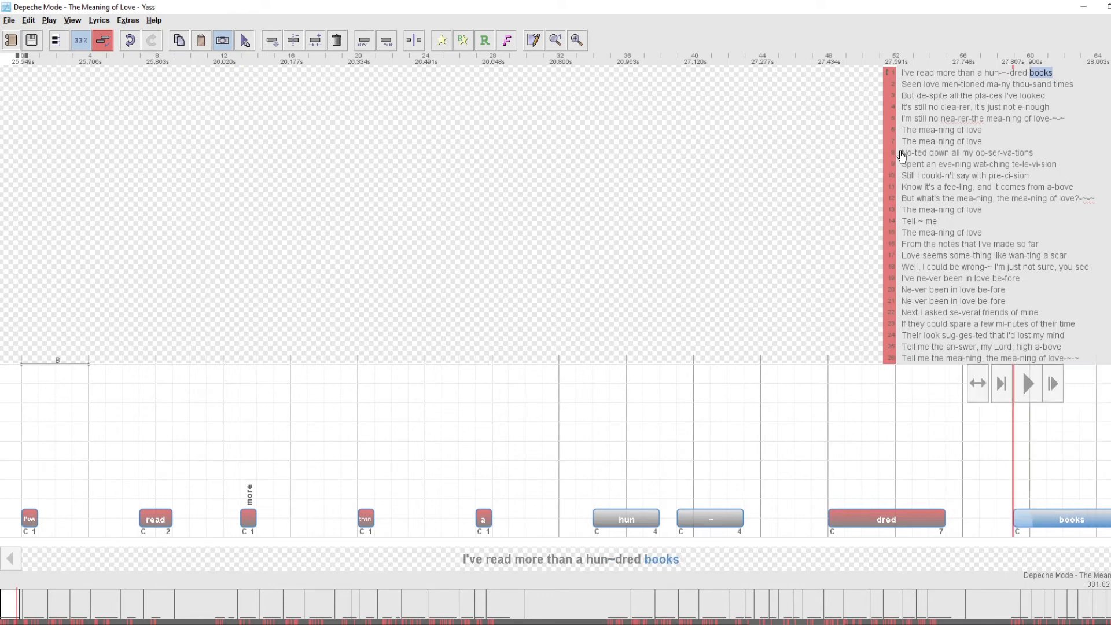
pyautogui.press('space')
pyautogui.hotkey('ctrl', 'Left')
pyautogui.hotkey('shift', 'Left')
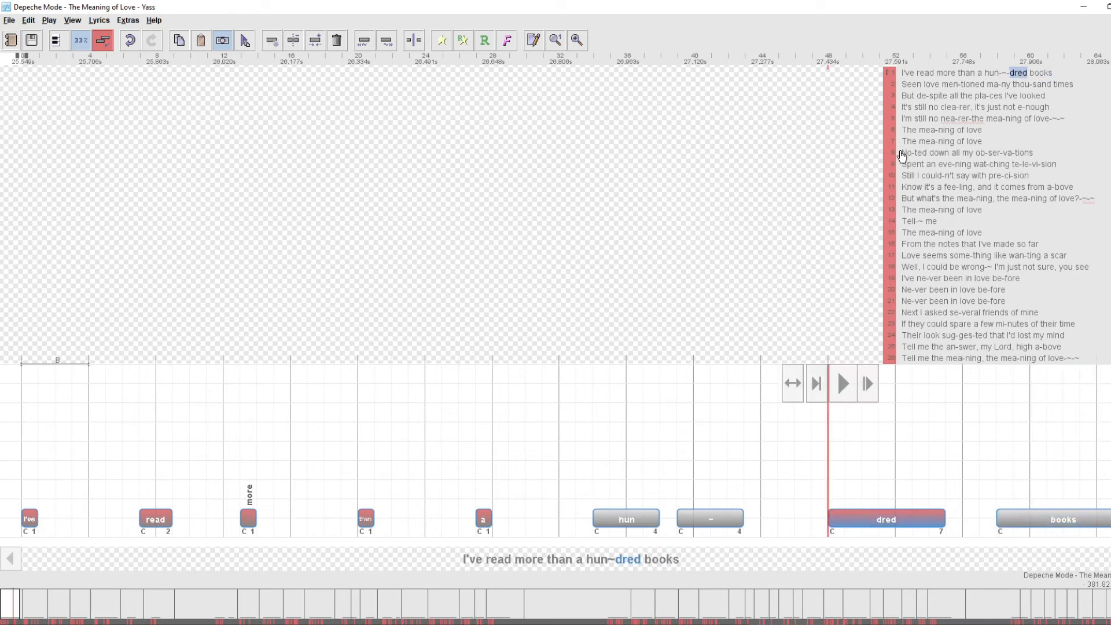
pyautogui.press('space')
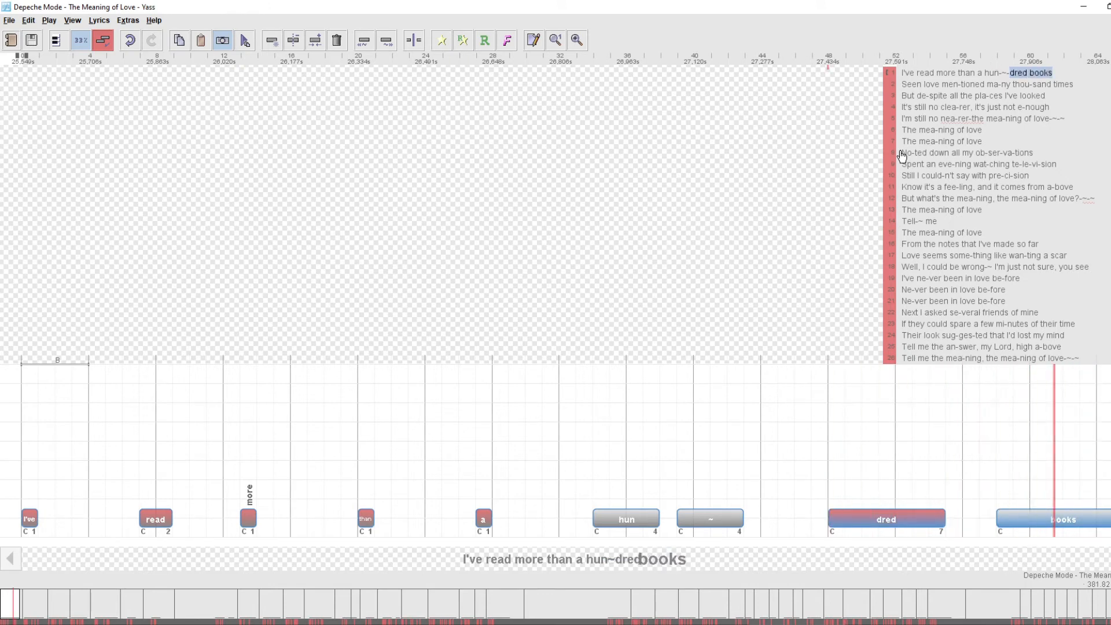
# - Move the "books" note one beat later and replay it alone and together with "dred"
pyautogui.hotkey('shift', 'Right')
pyautogui.hotkey('ctrl', 'Right')
pyautogui.press('space')
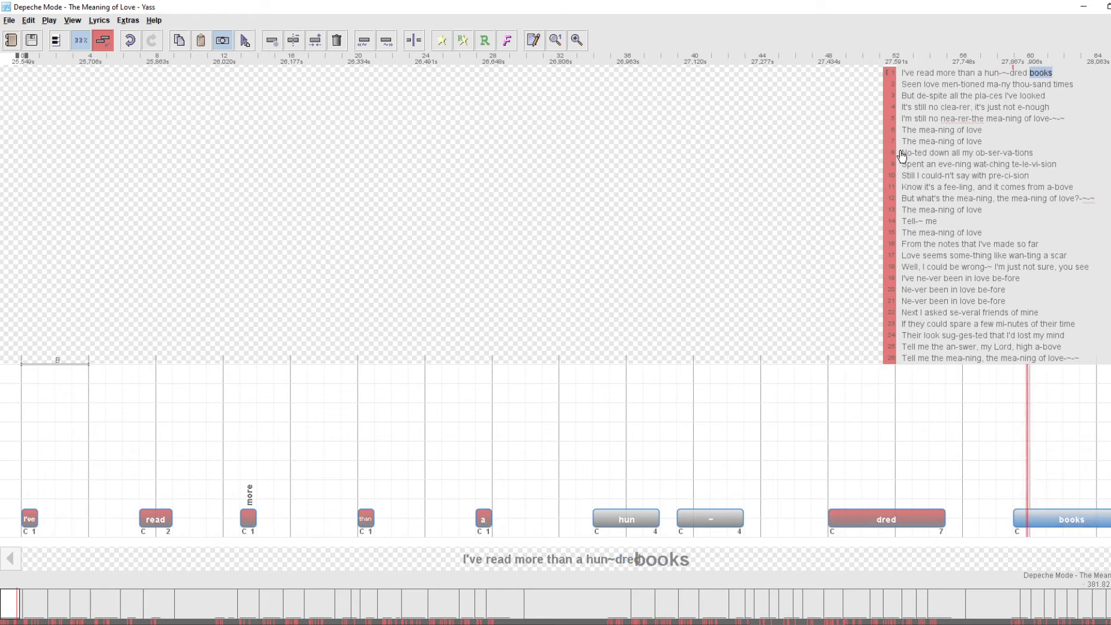
pyautogui.hotkey('shift', 'Left')
pyautogui.press('space')
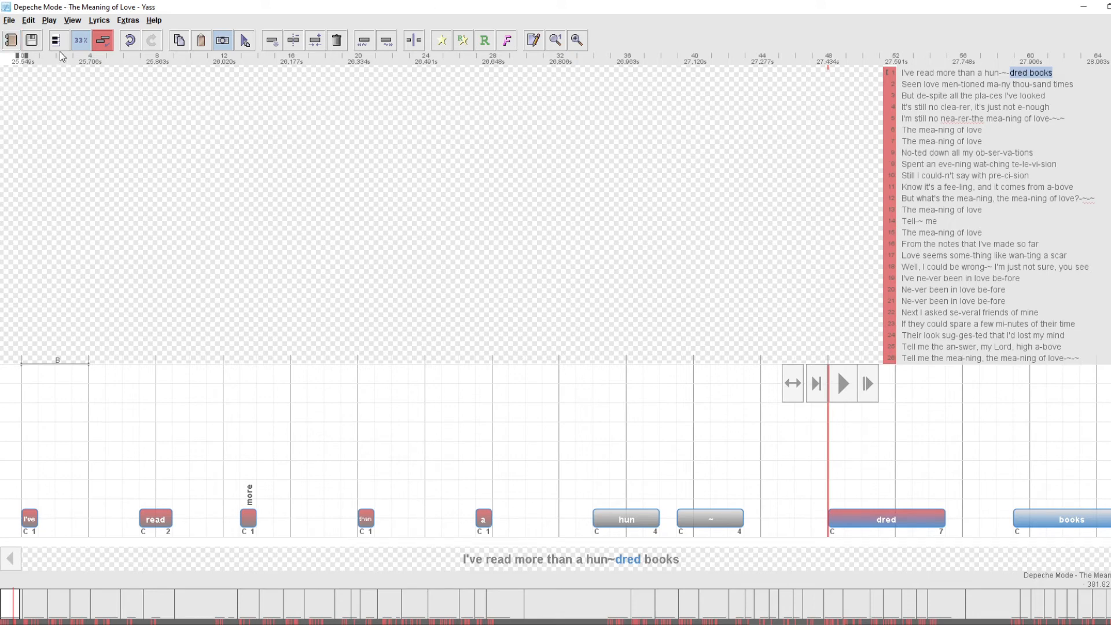
# - Set the playback speed to 100% and pull the start of the "hun" note earlier, making it 5 beats long
pyautogui.click(80, 51)
pyautogui.press('space')
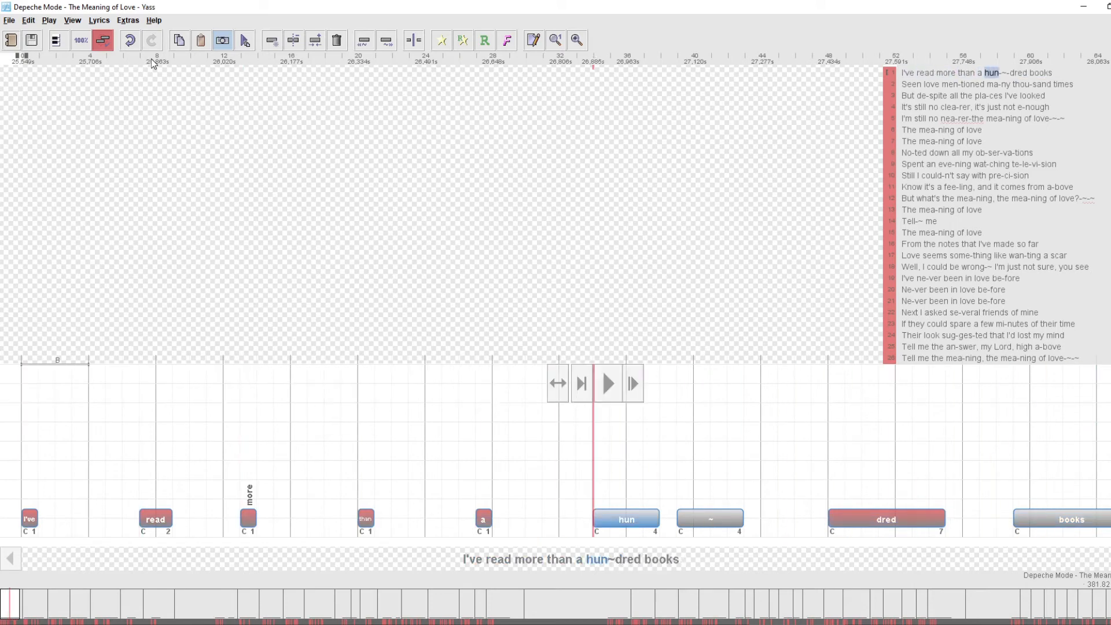
pyautogui.hotkey('alt', 'Left')
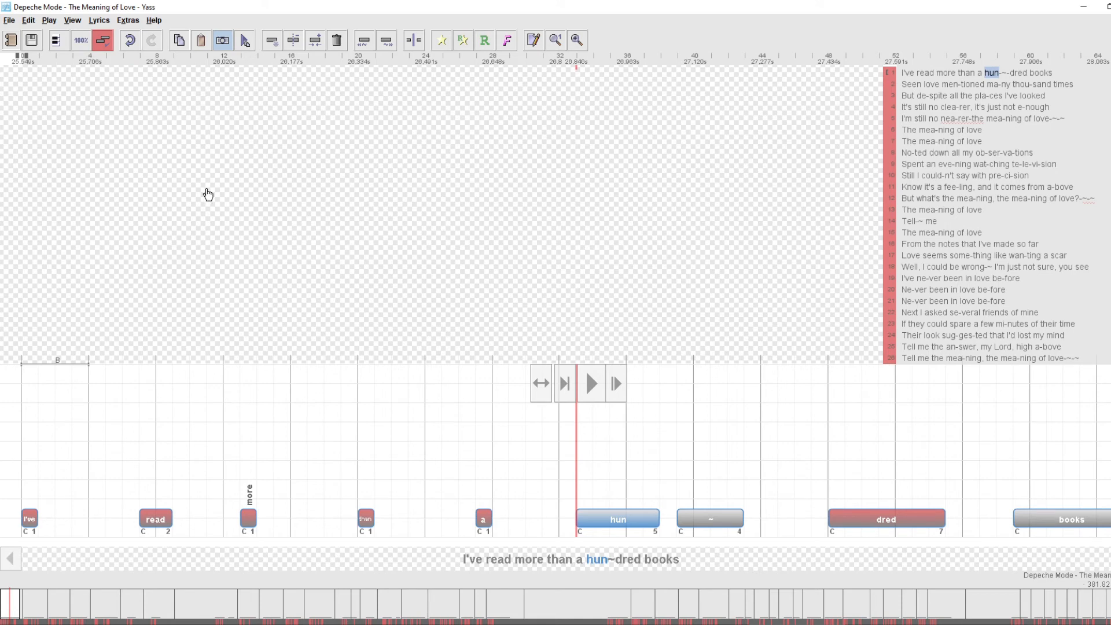
# - Replay line 1 at different playback speeds to check the note starts
pyautogui.press('p')
pyautogui.click(82, 46)
pyautogui.press('p')
pyautogui.click(85, 43)
pyautogui.click(84, 43)
# - Step through the notes of line 1 to examine their starting positions
pyautogui.press('Right')
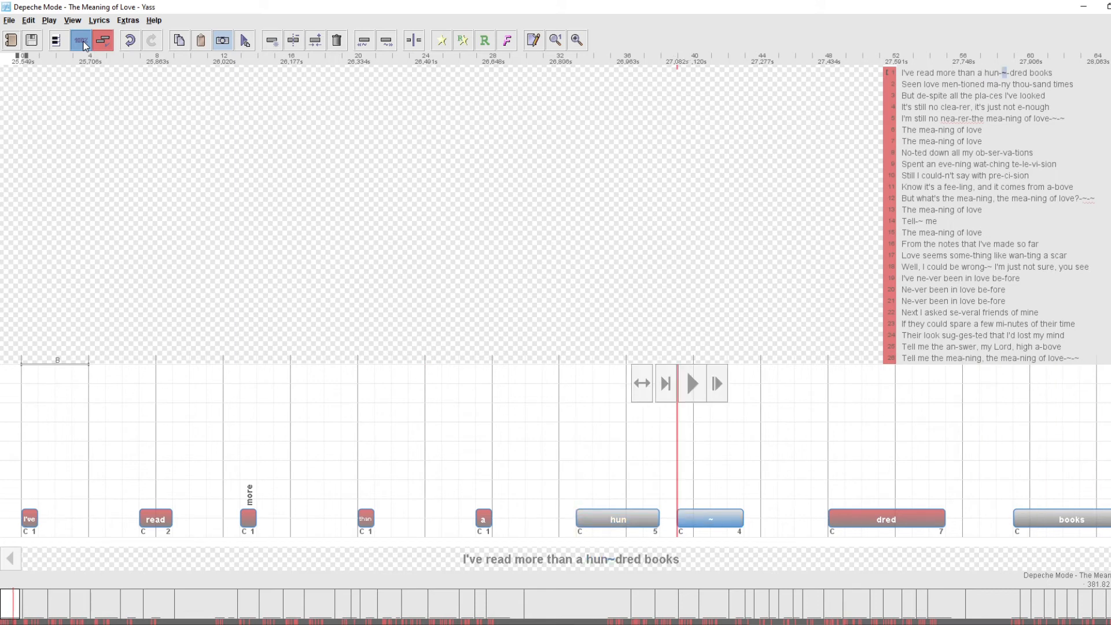
pyautogui.press('Right')
pyautogui.press('Right')
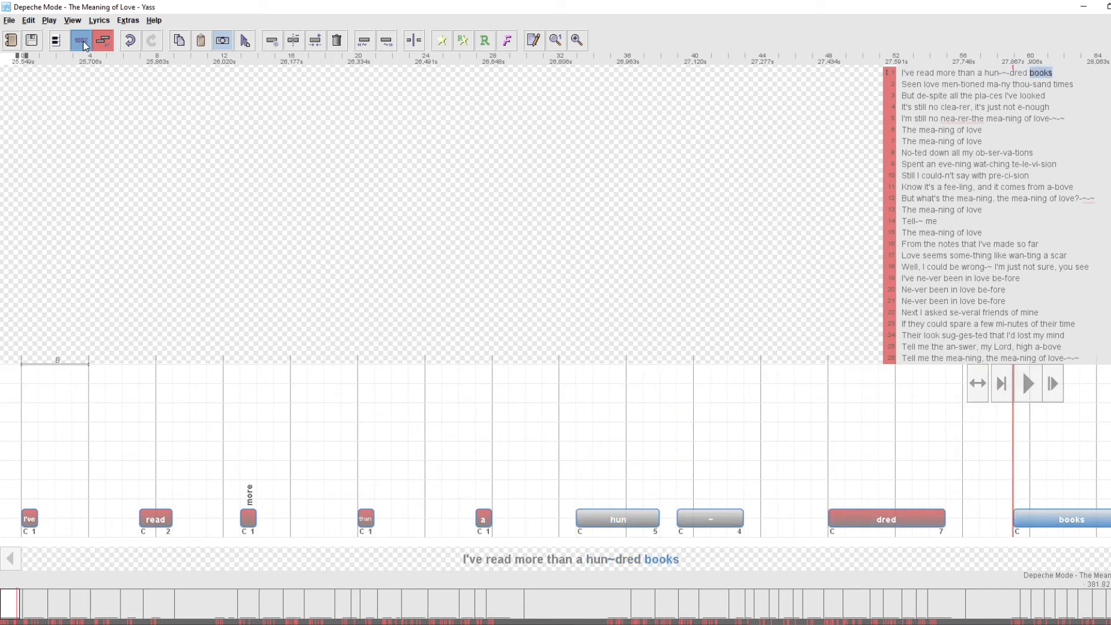
pyautogui.press('Left')
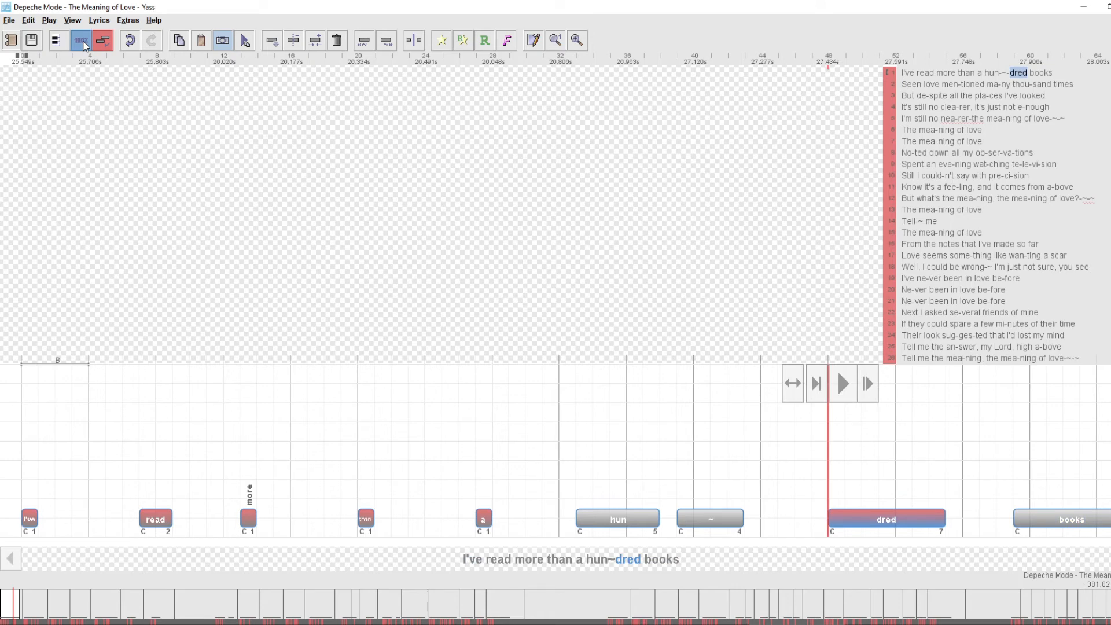
pyautogui.press('Left')
pyautogui.press('Left')
pyautogui.press('Left')
pyautogui.press('Left')
pyautogui.press('Left')
pyautogui.press('Left')
pyautogui.press('End')
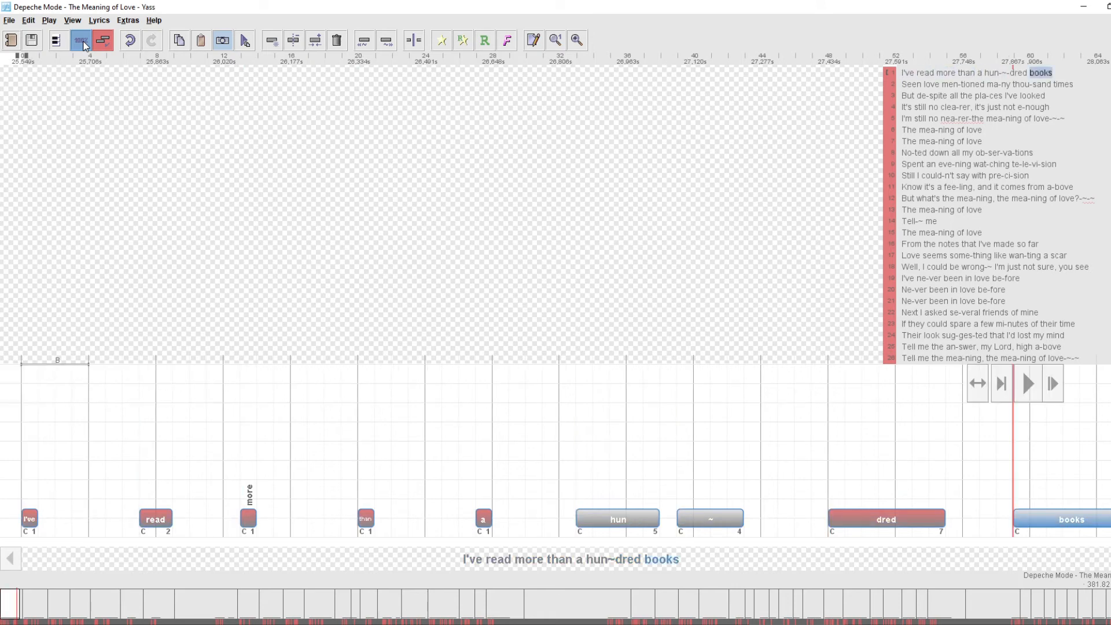
# - Lengthen the "I've" note to 4 beats and the "read" note to 3 beats
pyautogui.press('Home')
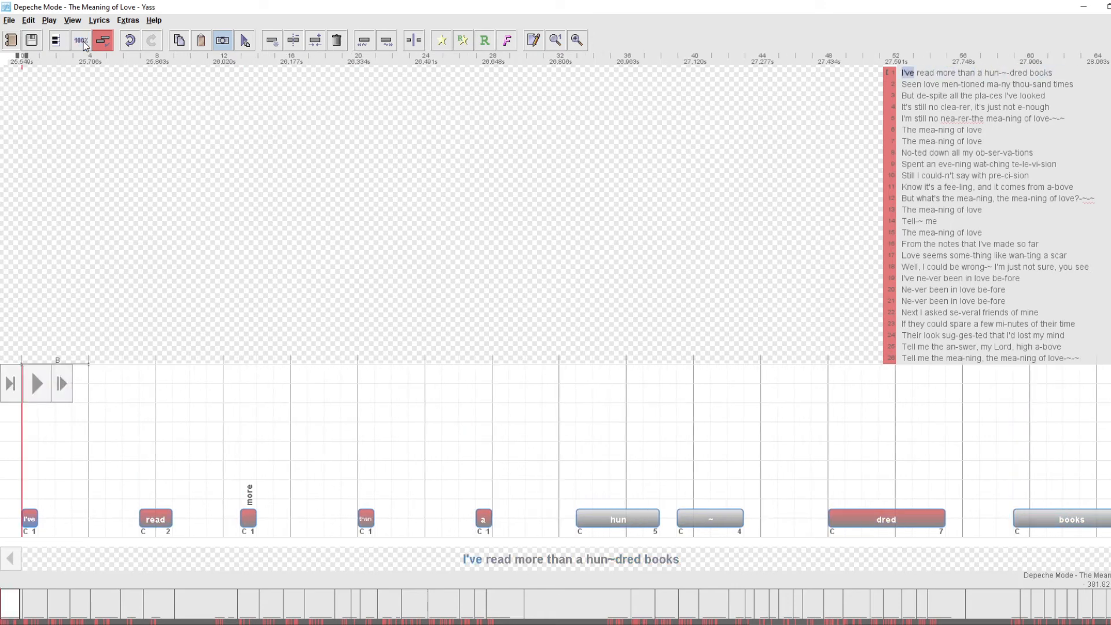
pyautogui.hotkey('shift', 'Right')
pyautogui.hotkey('shift', 'Right')
pyautogui.hotkey('shift', 'Right')
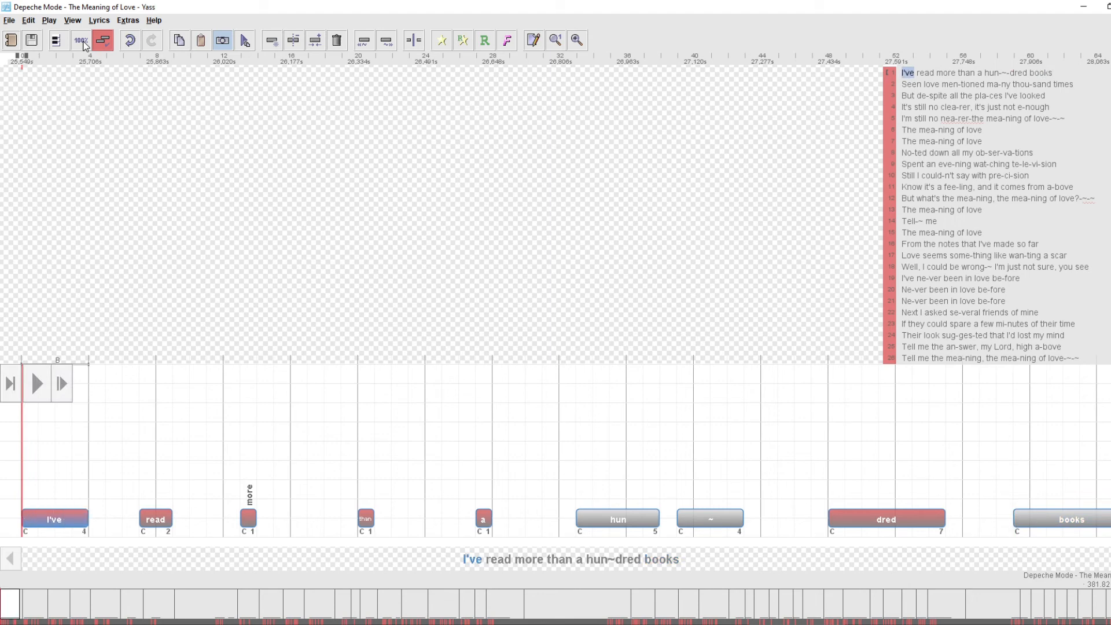
pyautogui.press('Right')
pyautogui.hotkey('shift', 'Right')
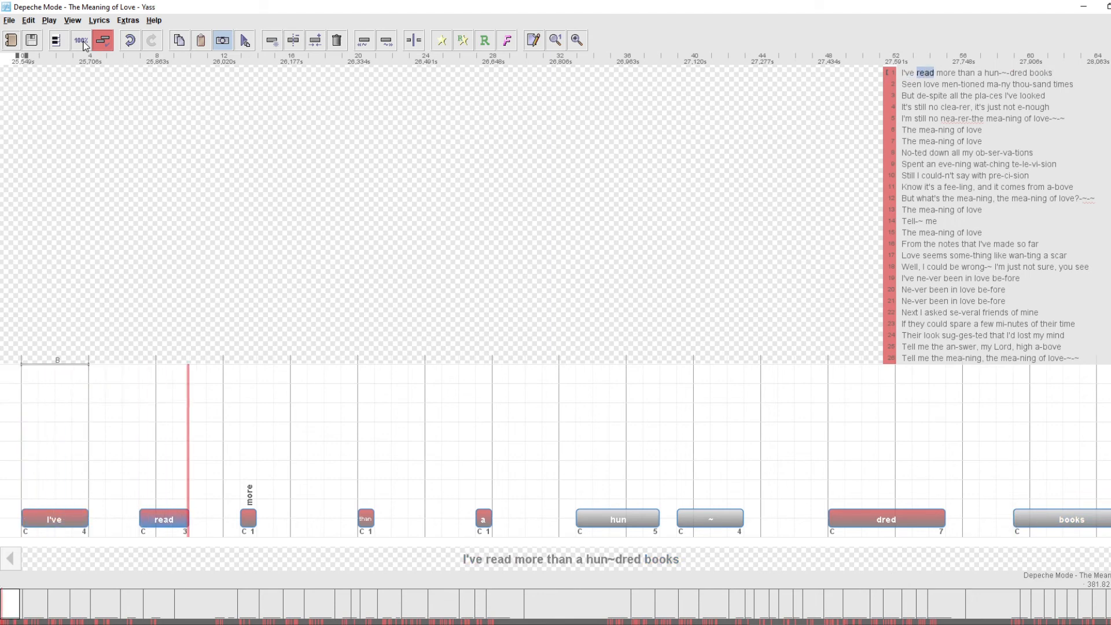
# - Lengthen the "more" and "than" notes to 4 beats each and the "a" note to 3 beats
pyautogui.press('Right')
pyautogui.hotkey('shift', 'Right')
pyautogui.hotkey('shift', 'Right')
pyautogui.hotkey('shift', 'Right')
pyautogui.press('Right')
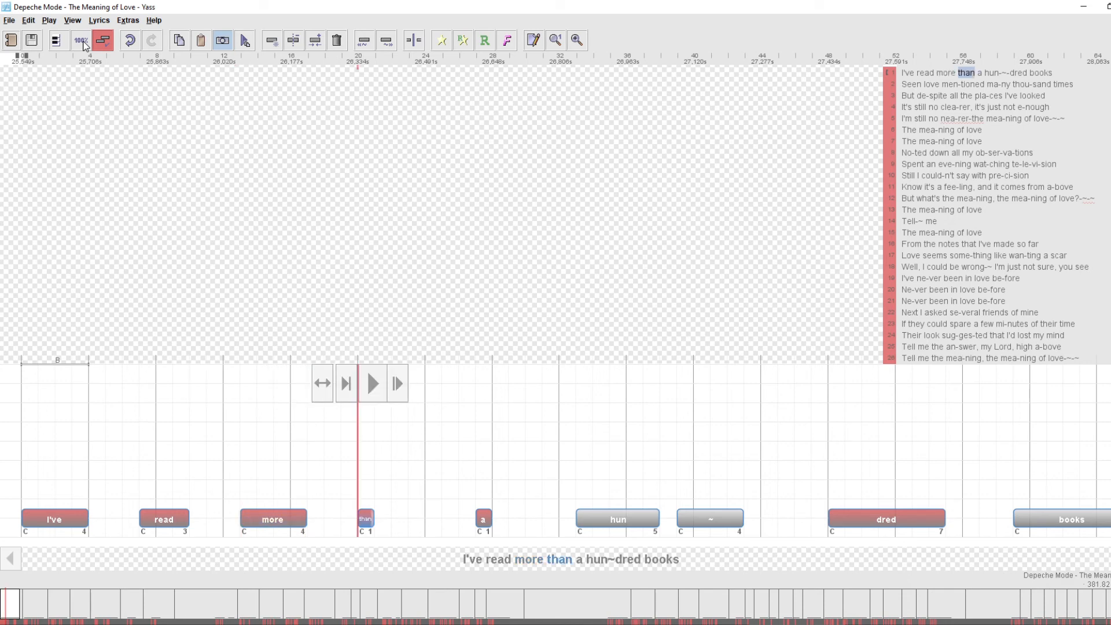
pyautogui.hotkey('shift', 'Right')
pyautogui.hotkey('shift', 'Right')
pyautogui.hotkey('shift', 'Right')
pyautogui.press('Right')
pyautogui.hotkey('shift', 'Right')
pyautogui.hotkey('shift', 'Right')
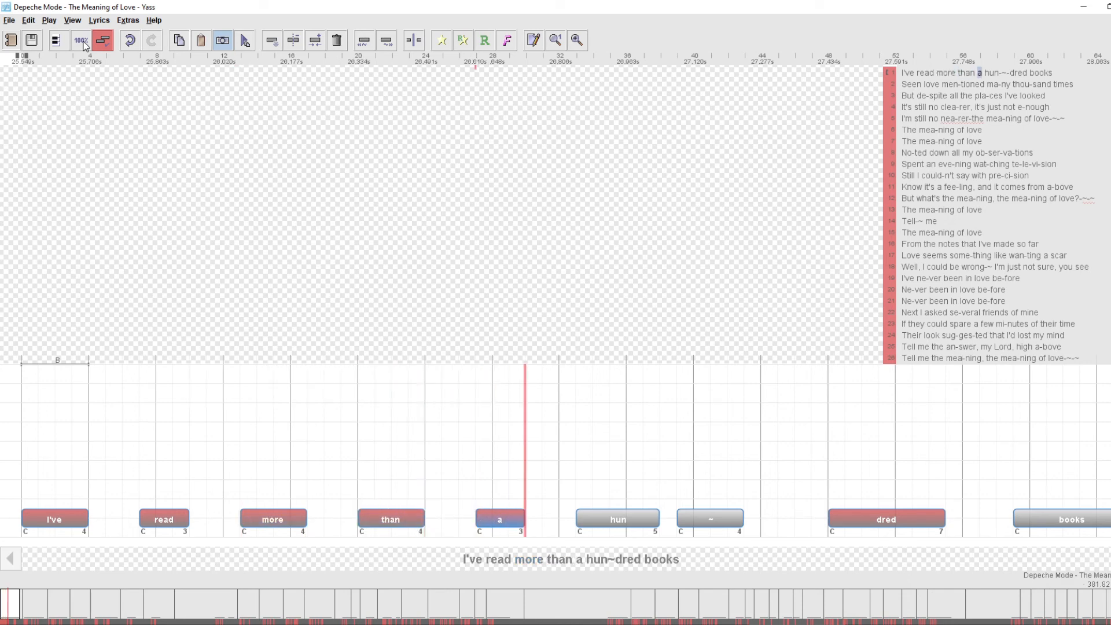
# - Lengthen the "~" note between "hun" and "dred" to 8 beats
pyautogui.press('Right')
pyautogui.press('Right')
pyautogui.hotkey('shift', 'Right')
pyautogui.hotkey('shift', 'Right')
pyautogui.hotkey('shift', 'Right')
pyautogui.hotkey('shift', 'Right')
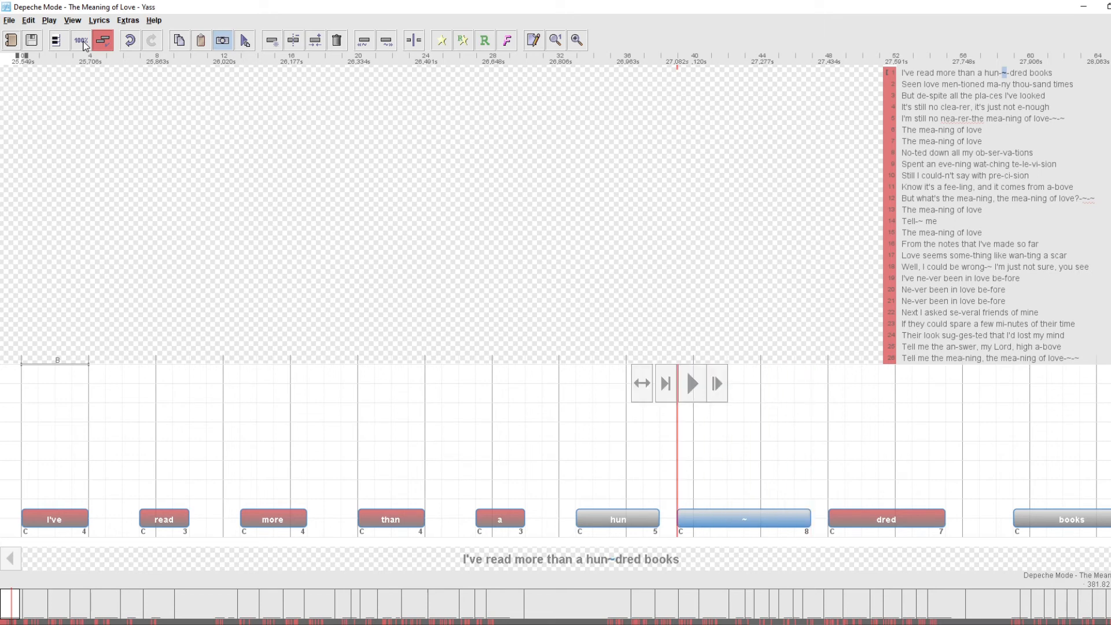
# - Play "hun" and "~" together, and play them again with "dred" included
pyautogui.press('Left')
pyautogui.hotkey('shift', 'Right')
pyautogui.press('space')
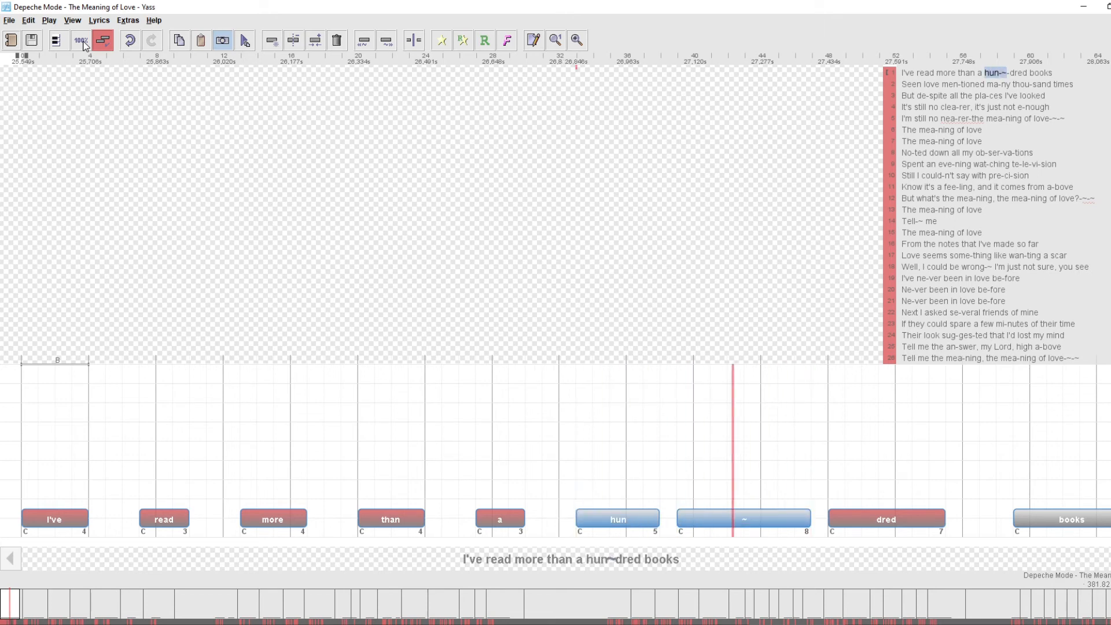
pyautogui.hotkey('shift', 'Right')
pyautogui.press('space')
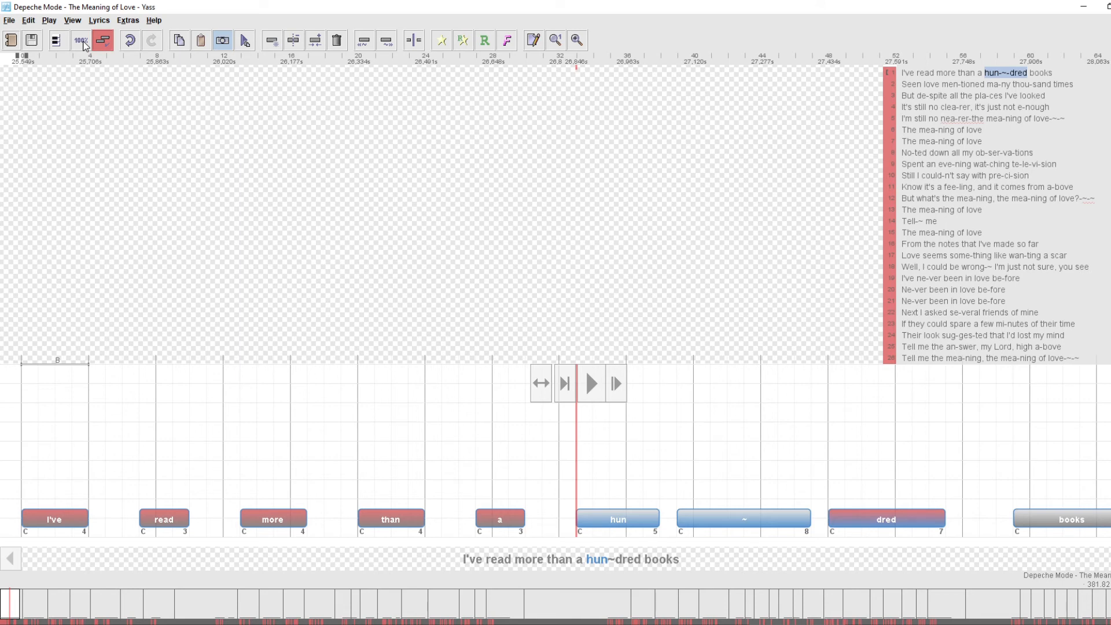
# - Replay "hun" with "~", and play the "~" note alone to check its length
pyautogui.press('Right')
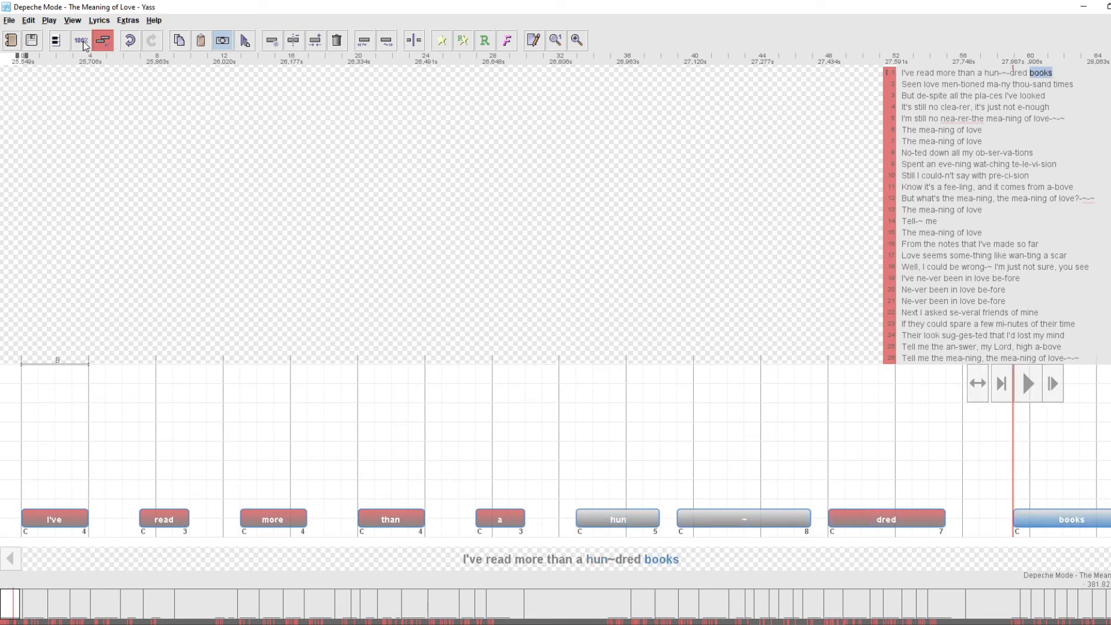
pyautogui.press('Left')
pyautogui.press('Left')
pyautogui.press('Left')
pyautogui.press('Right')
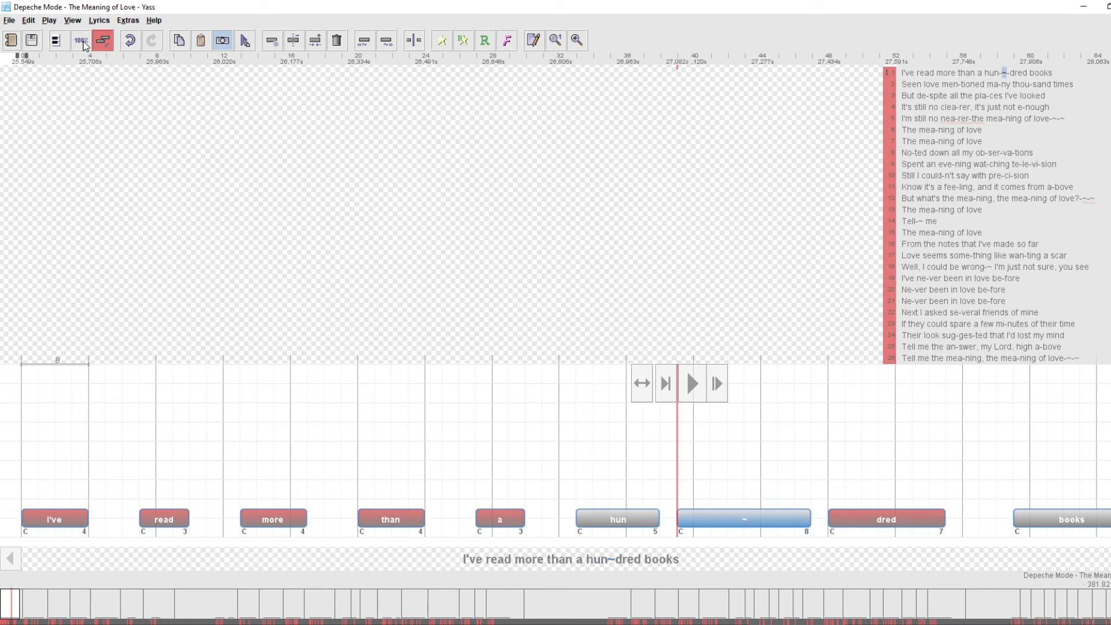
pyautogui.press('Left')
pyautogui.hotkey('shift', 'Right')
pyautogui.press('space')
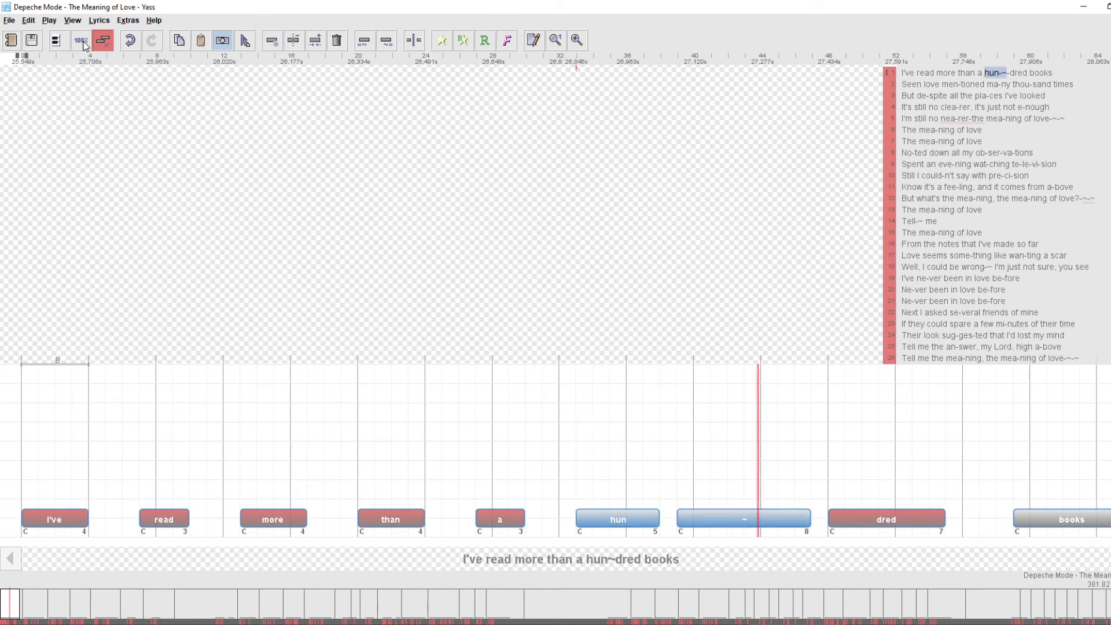
pyautogui.press('space')
pyautogui.press('Right')
pyautogui.press('space')
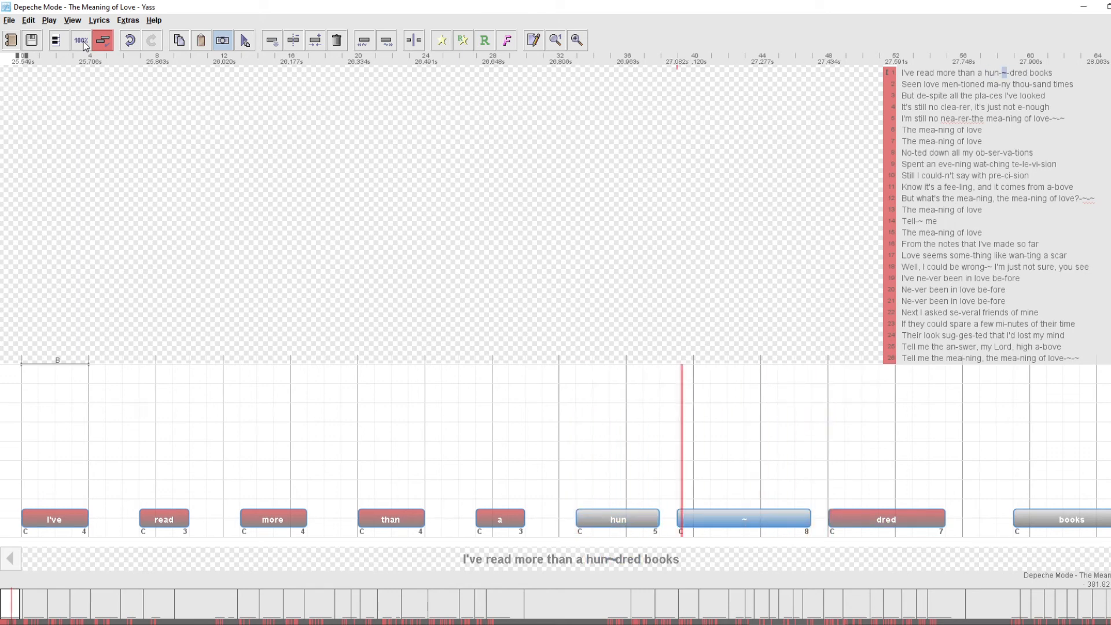
pyautogui.press('space')
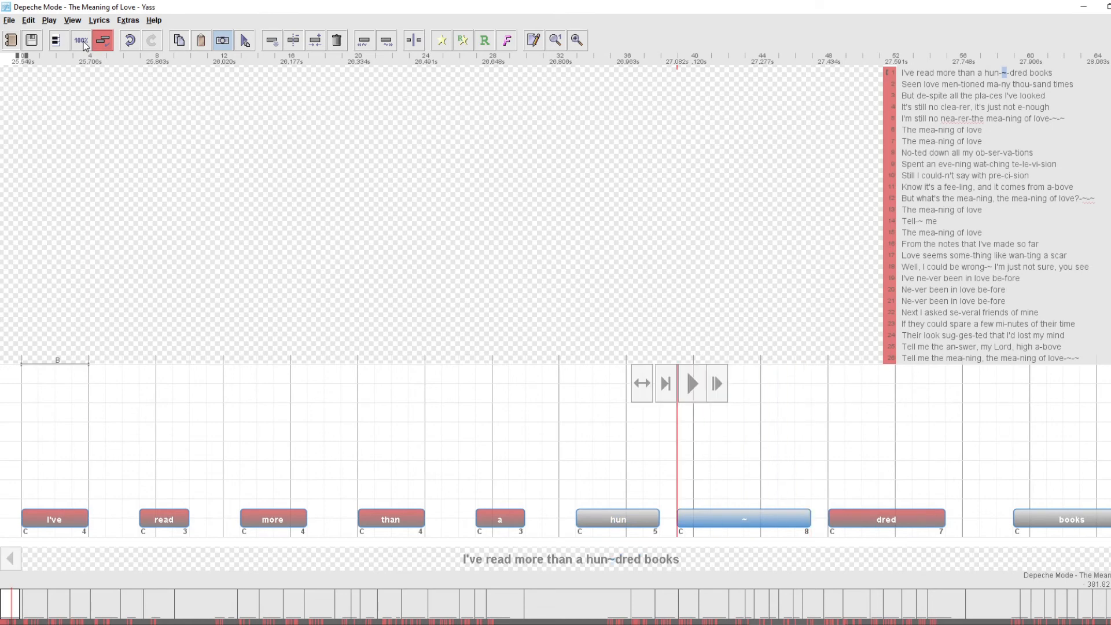
# - Shorten the "~" note to 6 beats, and replay it alone and within "hun~dred"
pyautogui.press('alt')
pyautogui.hotkey('alt', 'Left')
pyautogui.hotkey('alt', 'Left')
pyautogui.press('space')
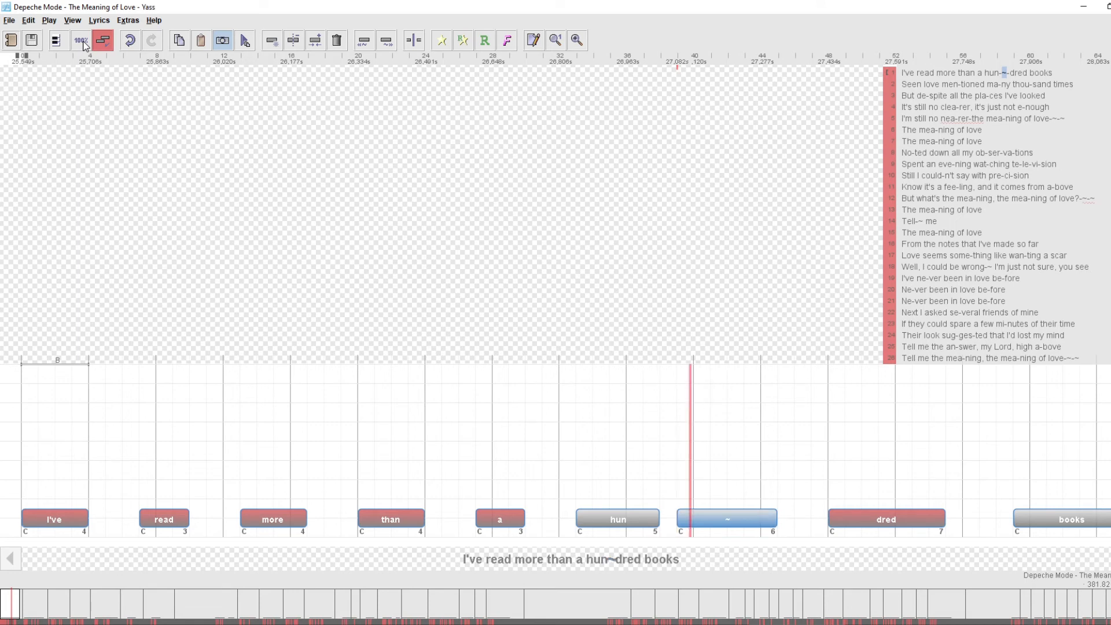
pyautogui.hotkey('shift', 'Left')
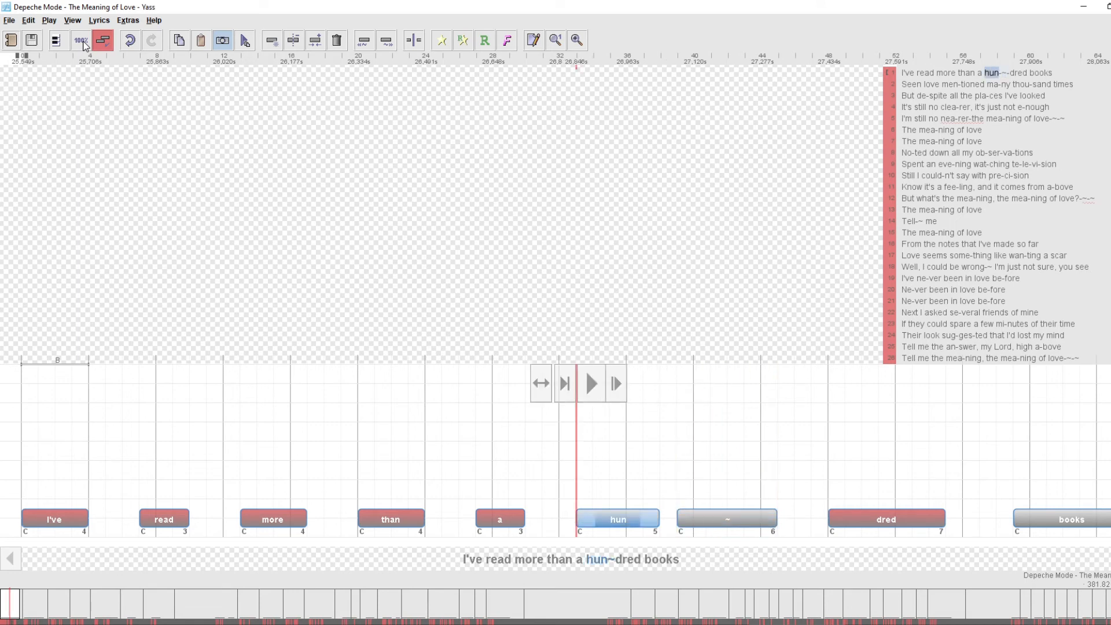
pyautogui.press('space')
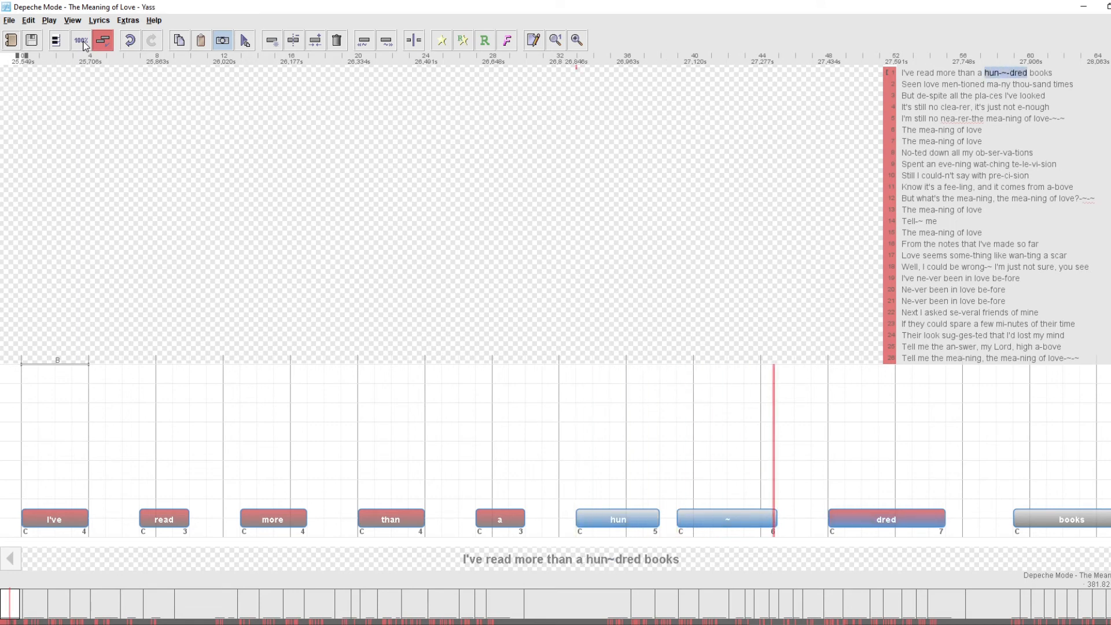
pyautogui.press('space')
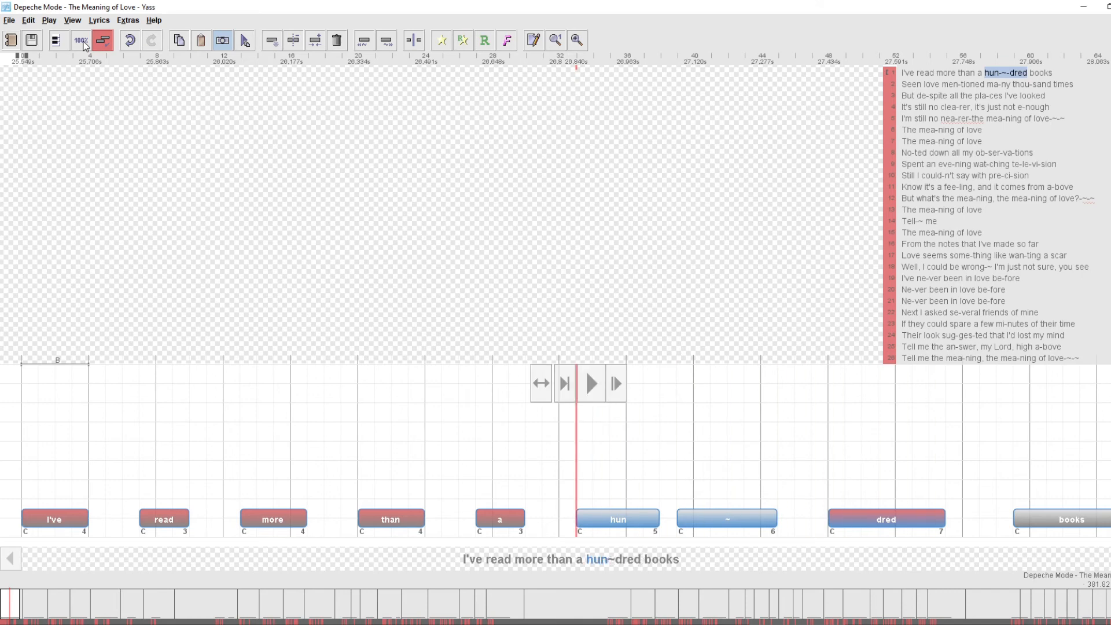
# - Play "hun~dred" and step to the "dred" note to check its length
pyautogui.press('space')
pyautogui.press('Right')
pyautogui.press('Right')
pyautogui.press('Left')
pyautogui.press('Left')
pyautogui.press('Left')
pyautogui.press('Right')
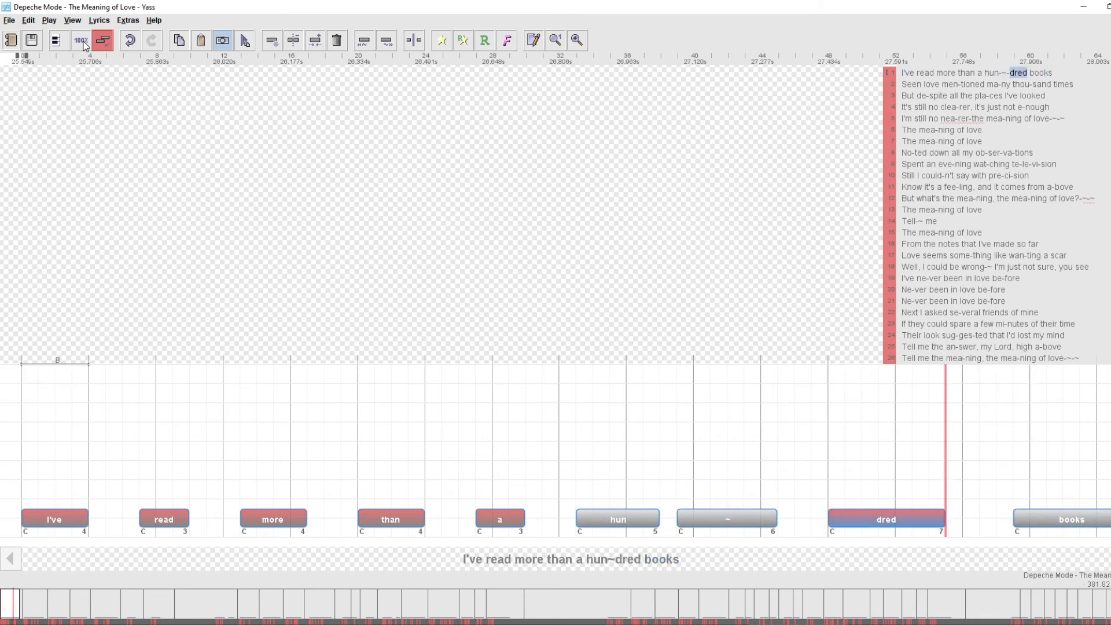
# - Try the "dred" note at 10 beats, and shorten it to 6 beats while replaying it
pyautogui.hotkey('shift', 'Right')
pyautogui.hotkey('shift', 'Right')
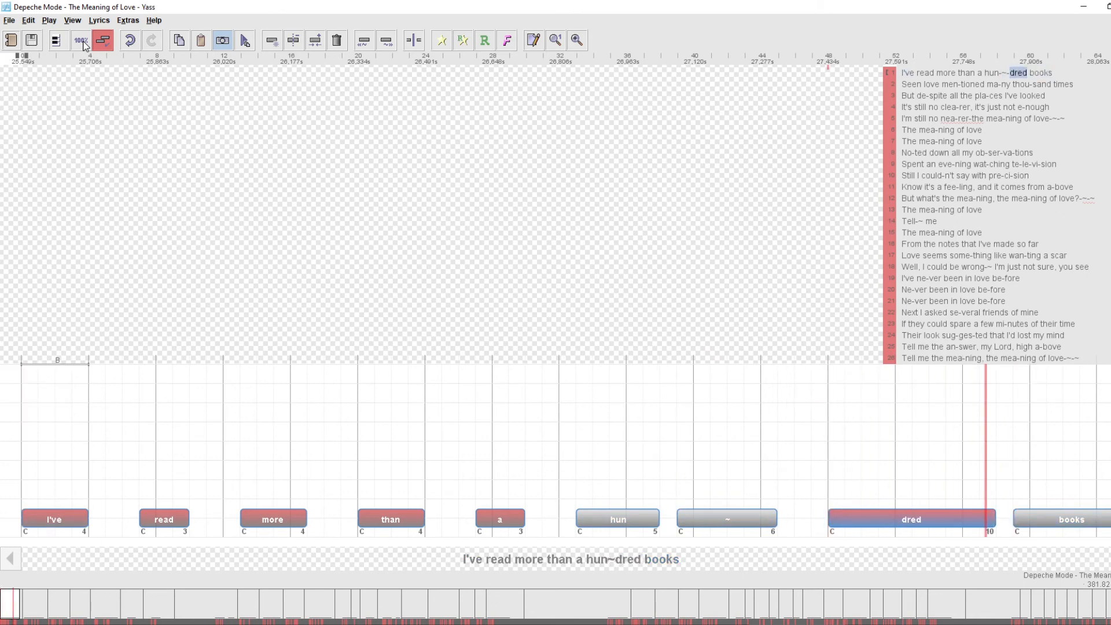
pyautogui.hotkey('shift', 'Left')
pyautogui.hotkey('shift', 'Left')
pyautogui.hotkey('shift', 'Left')
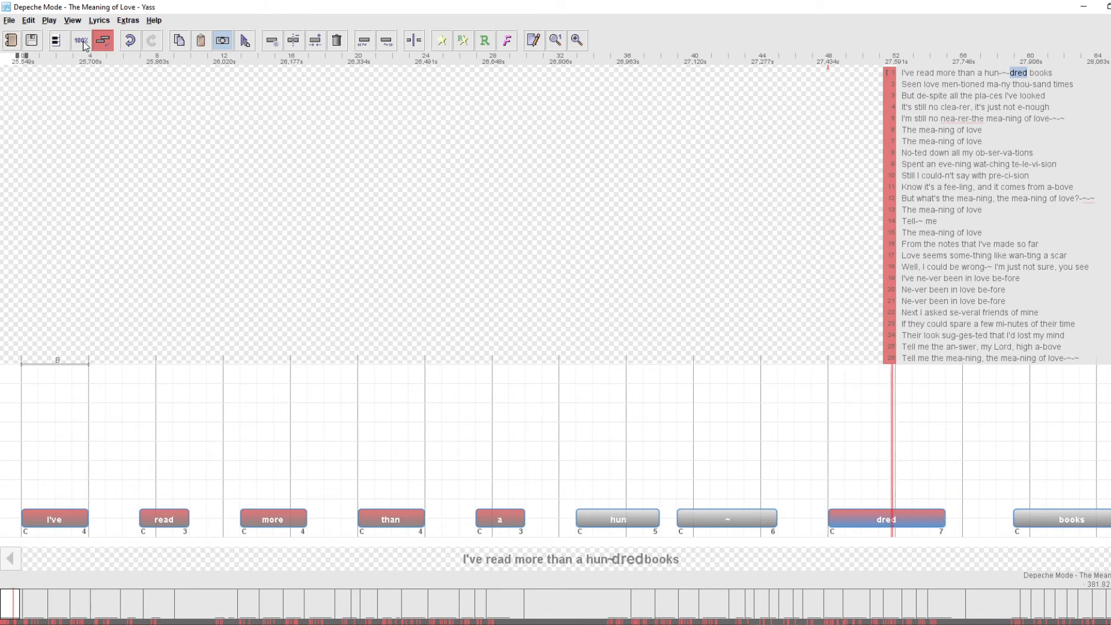
pyautogui.press('p')
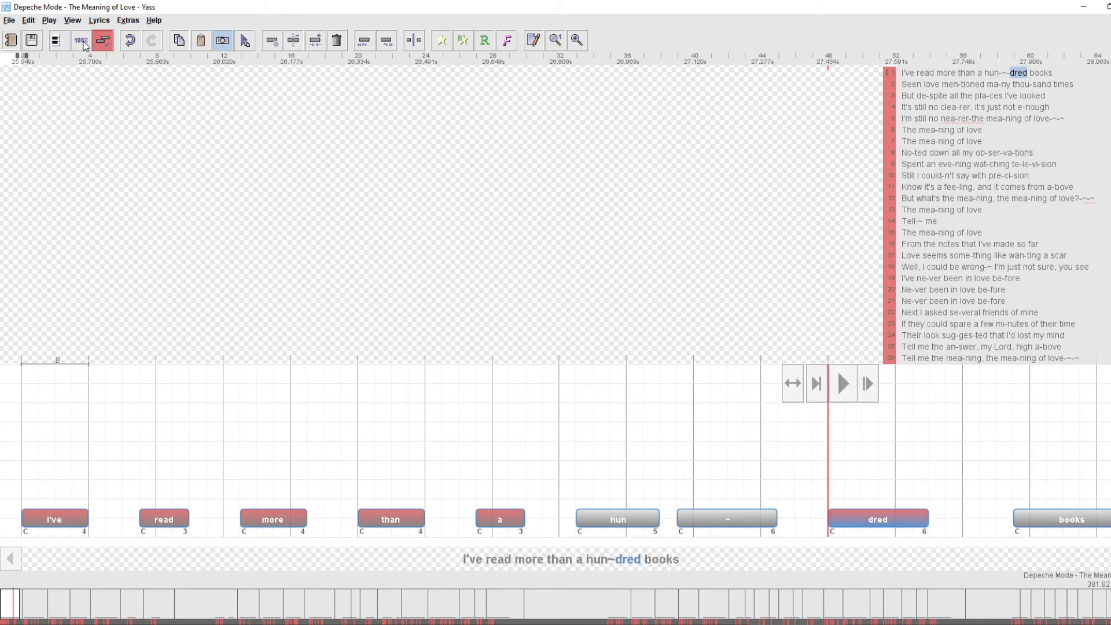
# - Shorten the "books" note at the end of line 1, replaying it between changes
pyautogui.press('Right')
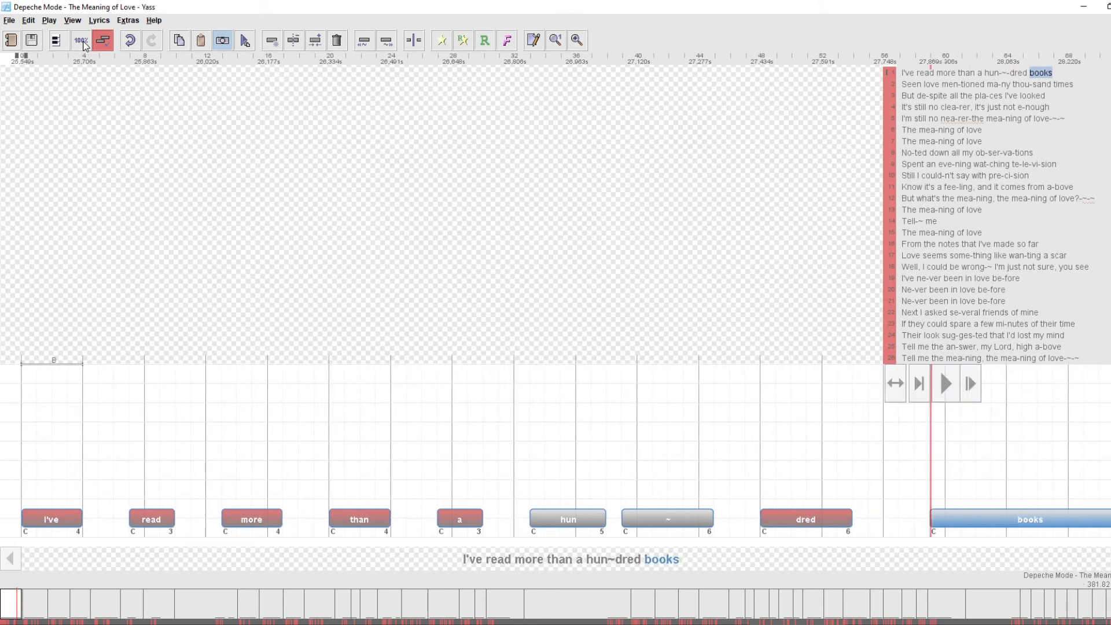
pyautogui.press('space')
pyautogui.hotkey('alt', 'Left')
pyautogui.hotkey('alt', 'Left')
pyautogui.press('space')
pyautogui.hotkey('alt', 'Left')
pyautogui.press('space')
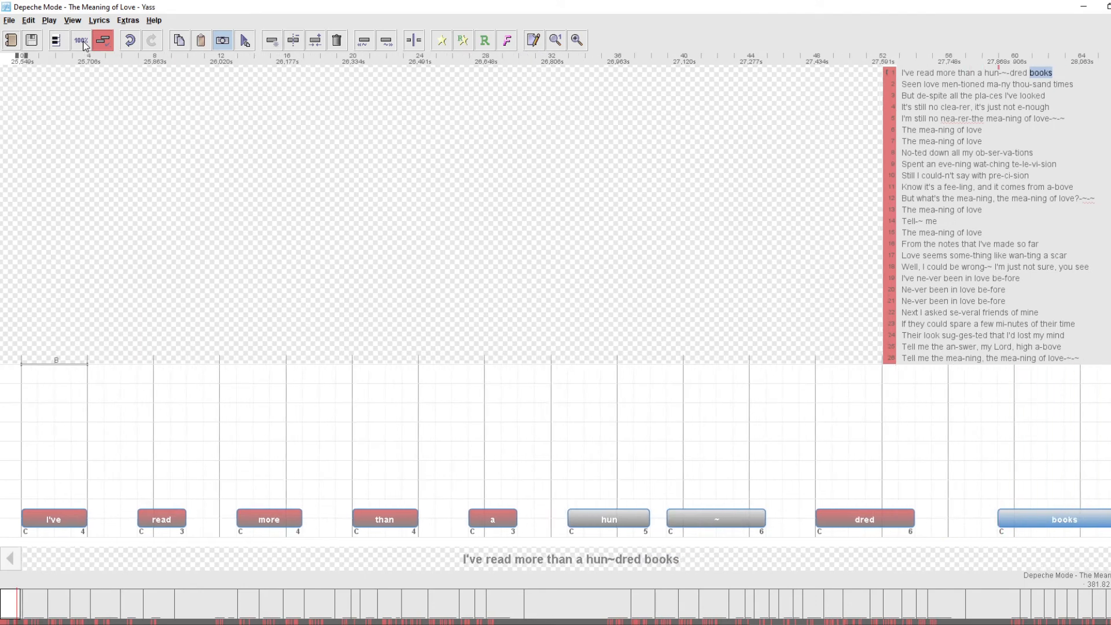
# - Fine-tune the length of "books" by shortening and lengthening it slightly, replaying after each change
pyautogui.hotkey('alt', 'Left')
pyautogui.press('space')
pyautogui.hotkey('alt', 'Right')
pyautogui.hotkey('alt', 'Right')
pyautogui.press('space')
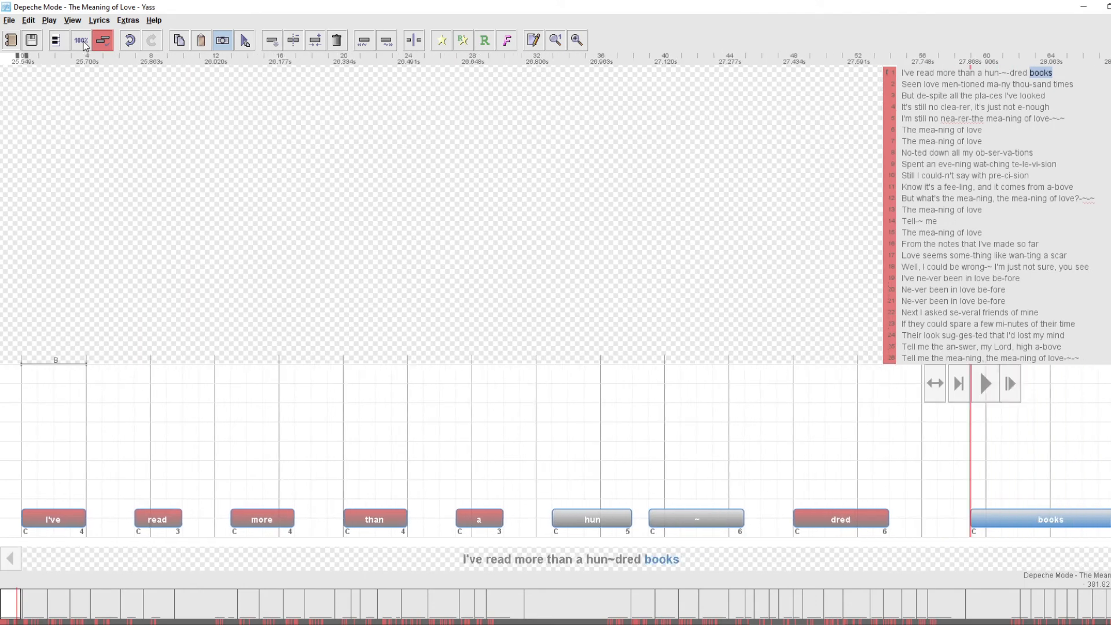
pyautogui.hotkey('alt', 'Left')
pyautogui.press('space')
pyautogui.hotkey('alt', 'Left')
pyautogui.press('space')
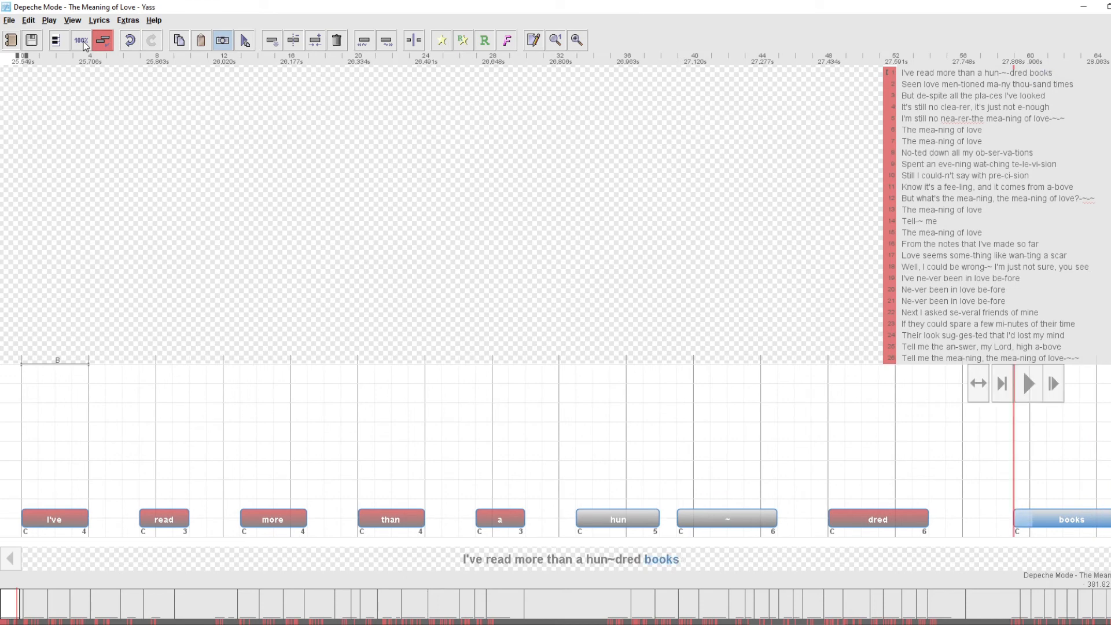
# - Save the song and play line 1 through
pyautogui.hotkey('ctrl', 's')
pyautogui.press('Return')
pyautogui.press('p')
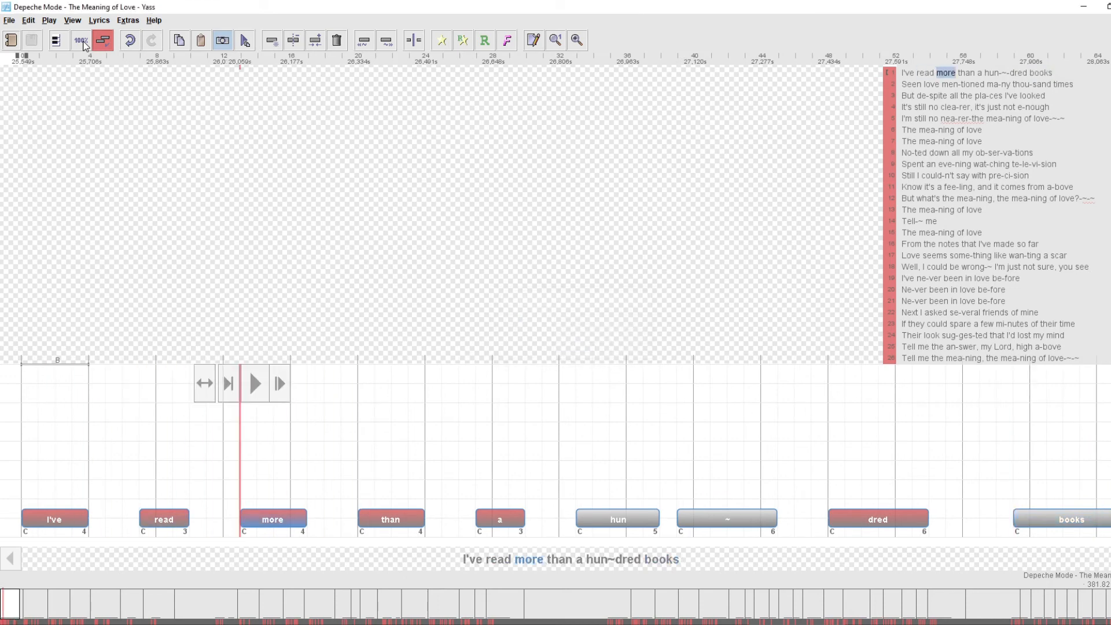
pyautogui.press('p')
# - Play line 2 and trim the start of its first note, "Seen", to make it 7 beats long, replaying after each change
pyautogui.press('Down')
pyautogui.press('p')
pyautogui.press('space')
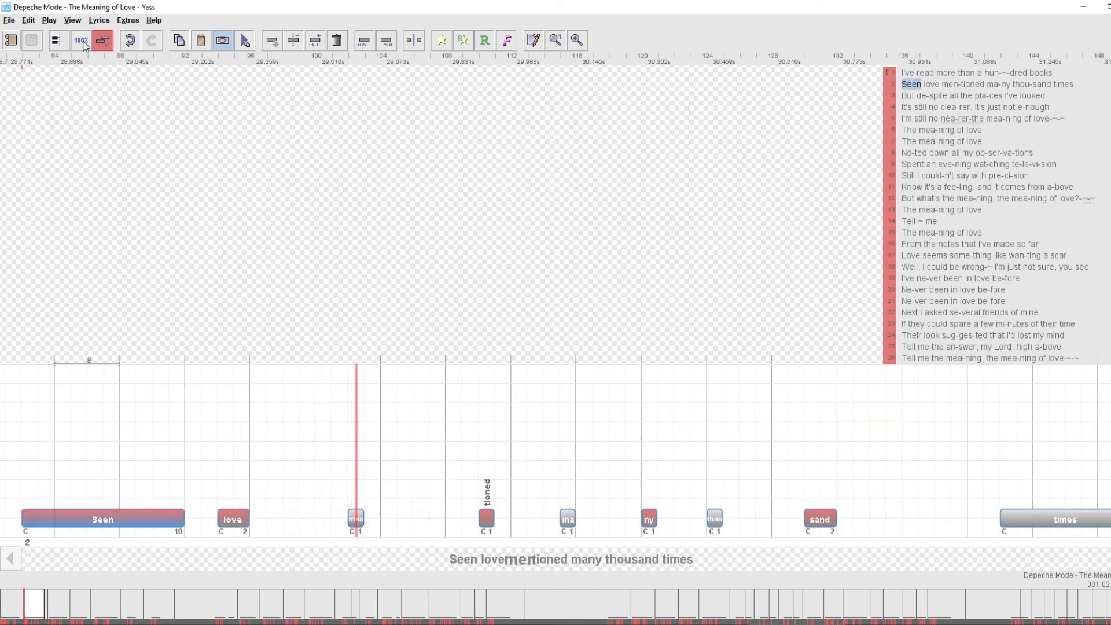
pyautogui.hotkey('alt', 'Right')
pyautogui.press('space')
pyautogui.press('space')
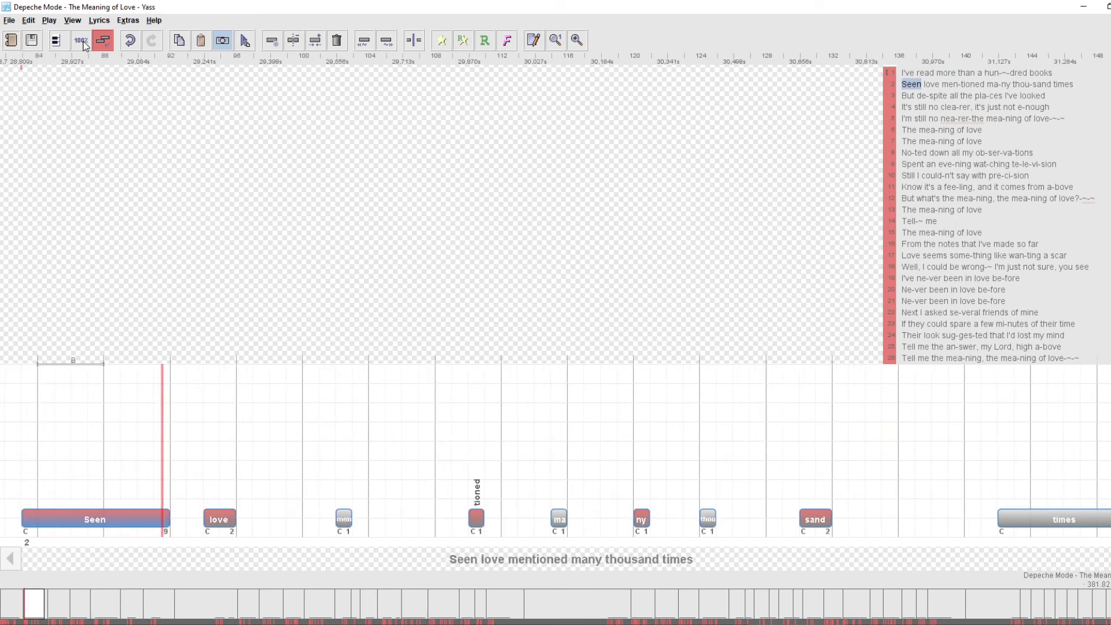
pyautogui.hotkey('alt', 'Right')
pyautogui.press('space')
pyautogui.hotkey('alt', 'Right')
pyautogui.press('space')
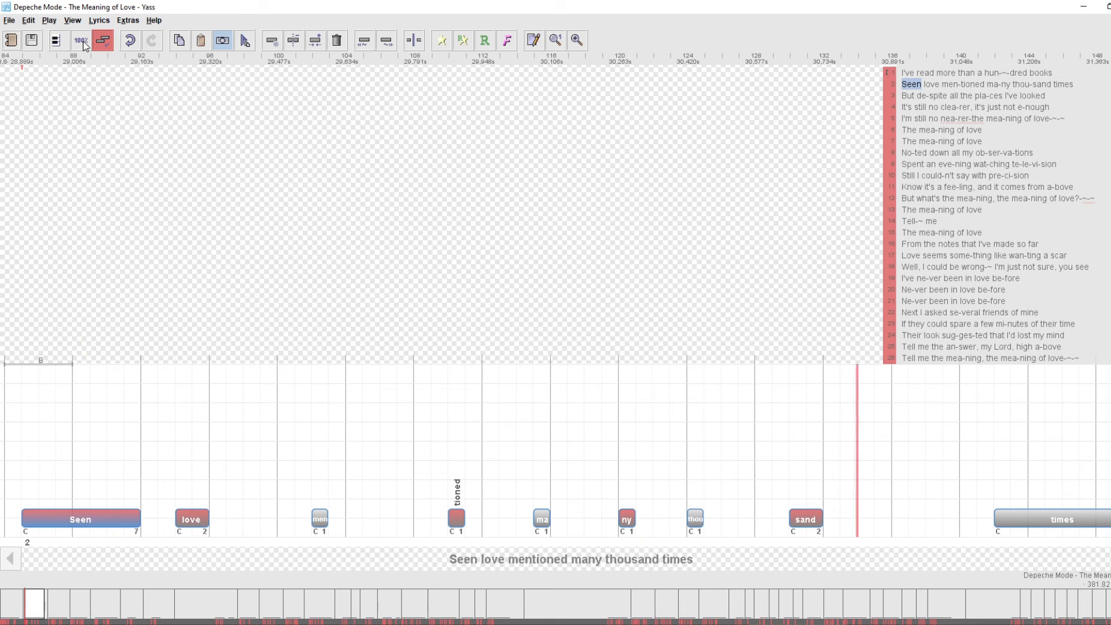
# - Move the "sand" note of "thousand" in line 2 one beat later and replay the line
pyautogui.press('Right')
pyautogui.press('Left')
pyautogui.press('Left')
pyautogui.press('Left')
pyautogui.press('Left')
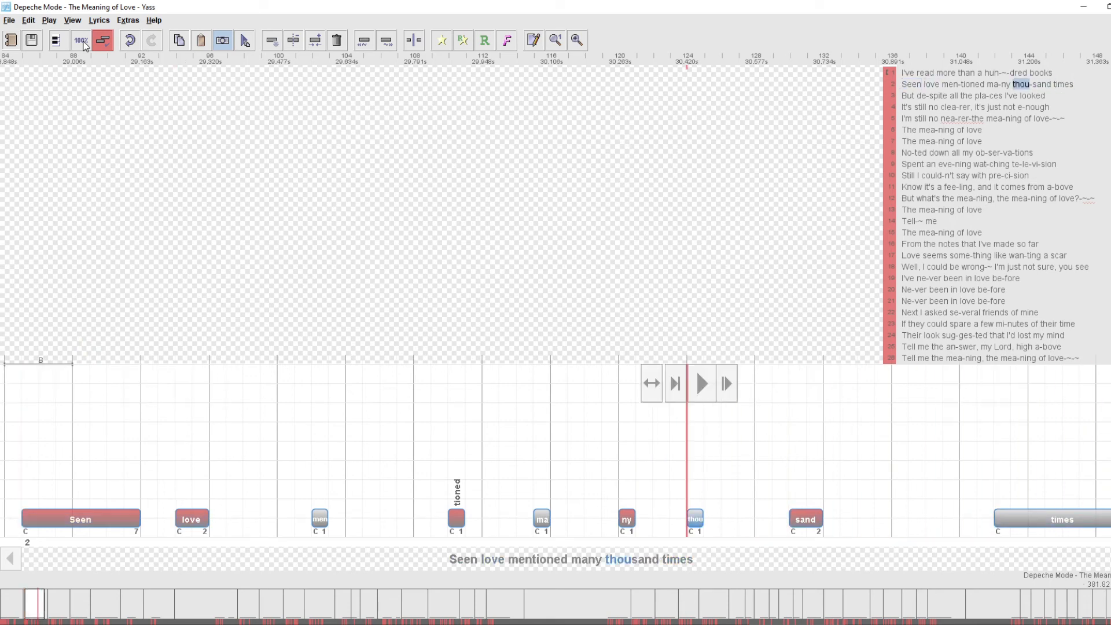
pyautogui.press('Right')
pyautogui.hotkey('shift', 'Right')
pyautogui.press('p')
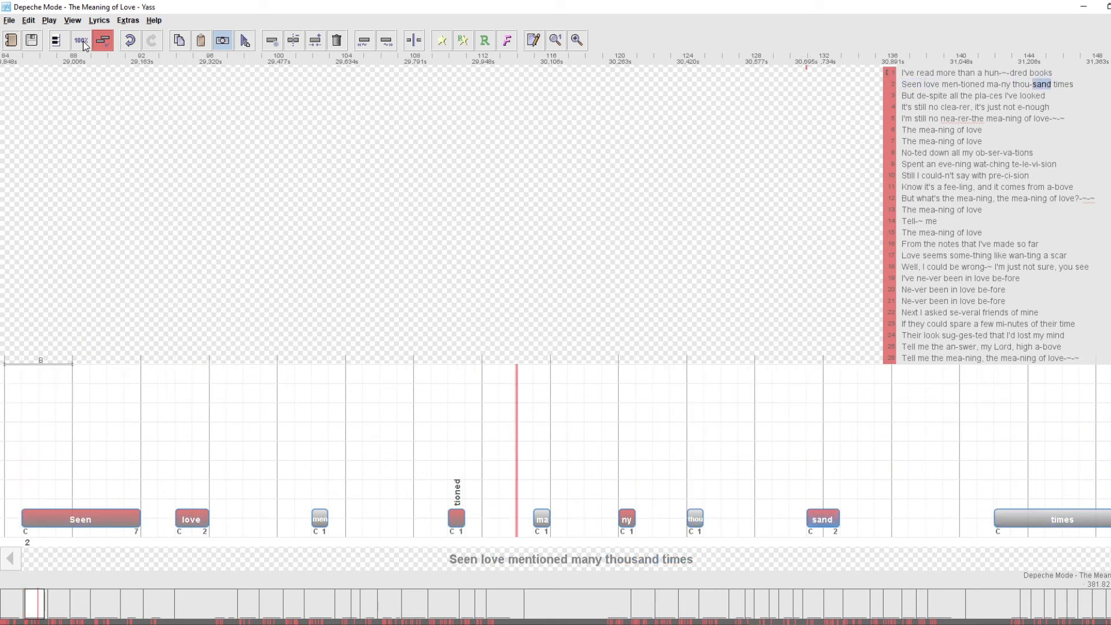
# - Move the "thou" note of "thousand" one beat later and replay line 2
pyautogui.press('Left')
pyautogui.press('Left')
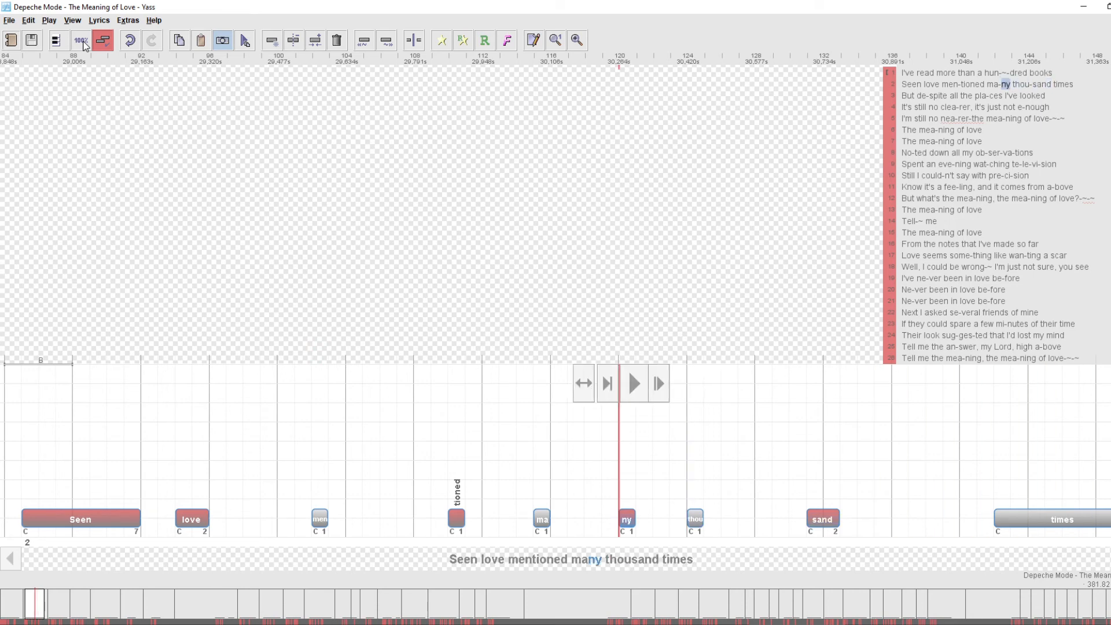
pyautogui.press('Right')
pyautogui.hotkey('shift', 'Right')
pyautogui.press('p')
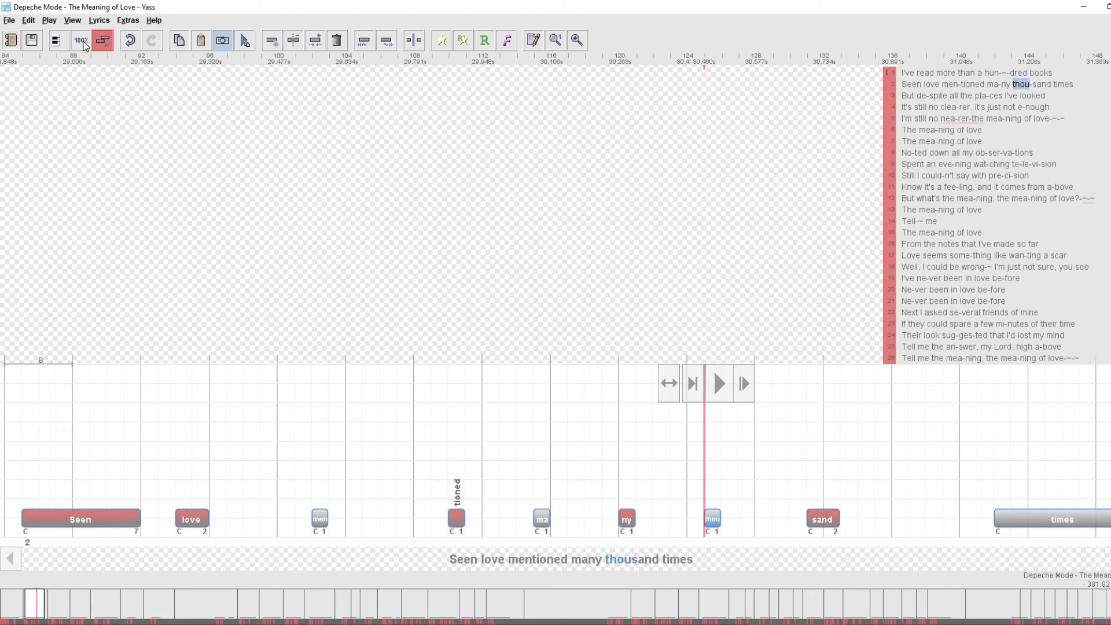
# - Return to "Seen" and play all of line 2 to check its timing
pyautogui.press('Left')
pyautogui.press('Left')
pyautogui.press('Left')
pyautogui.press('Left')
pyautogui.press('Left')
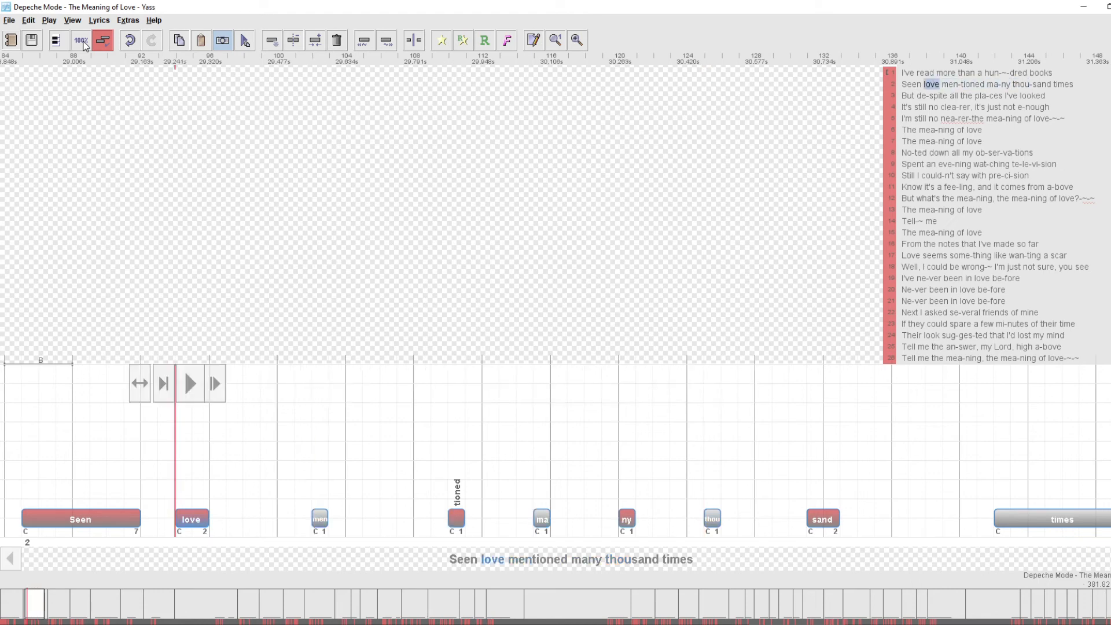
pyautogui.press('Left')
pyautogui.hotkey('shift', 'Right')
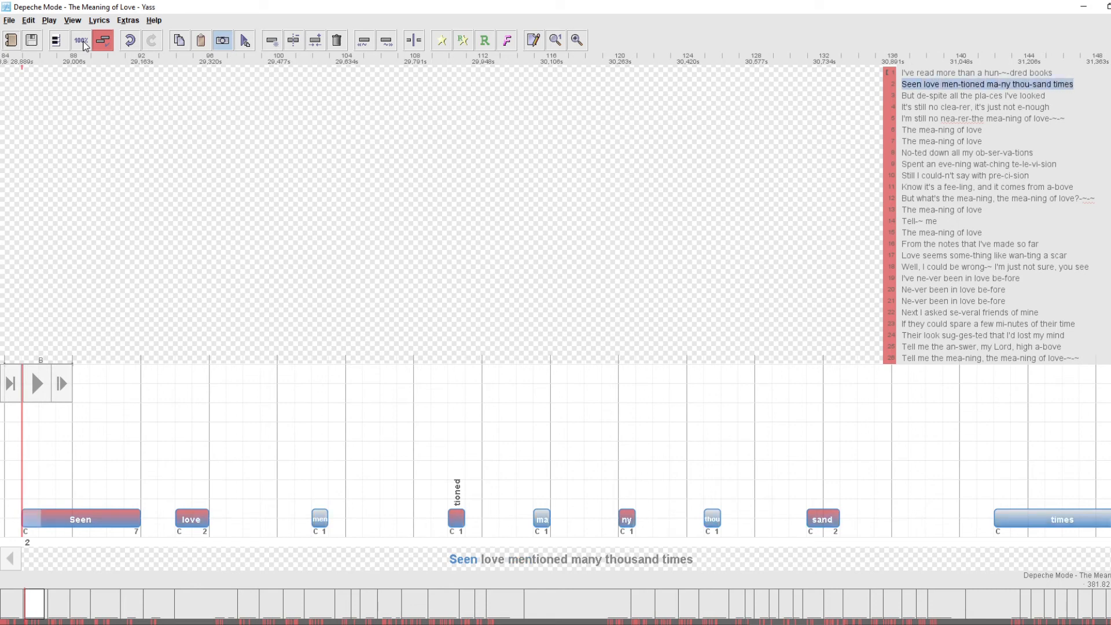
pyautogui.press('space')
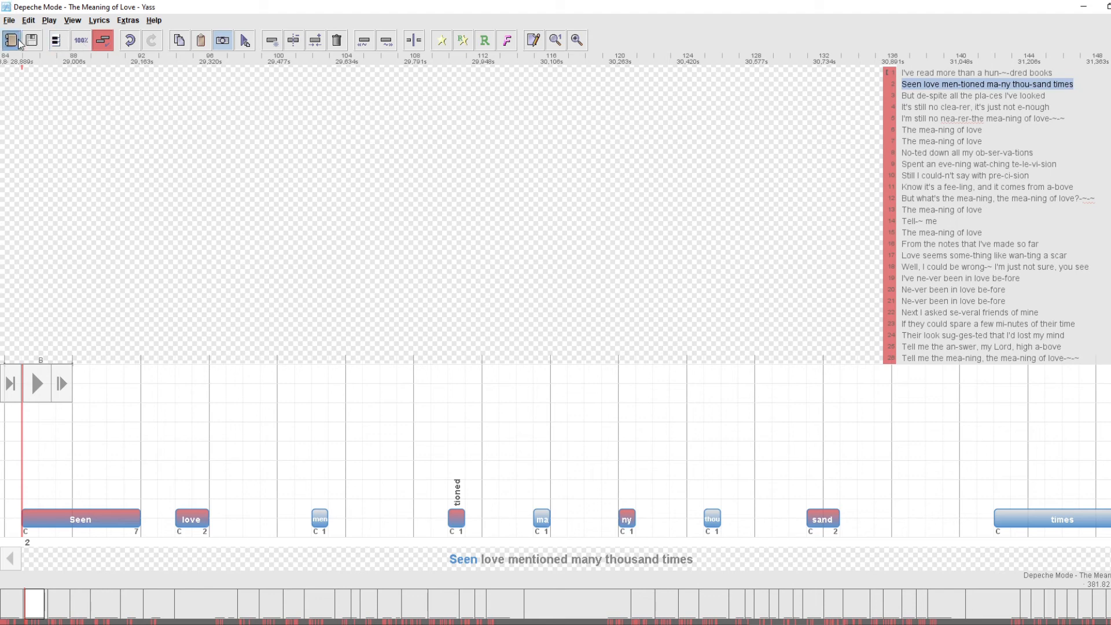
# - Open the lyrics gap and beats settings, raise the gap to 25579 ms, and reduce it to 25559 ms
pyautogui.click(33, 21)
pyautogui.moveTo(12, 22)
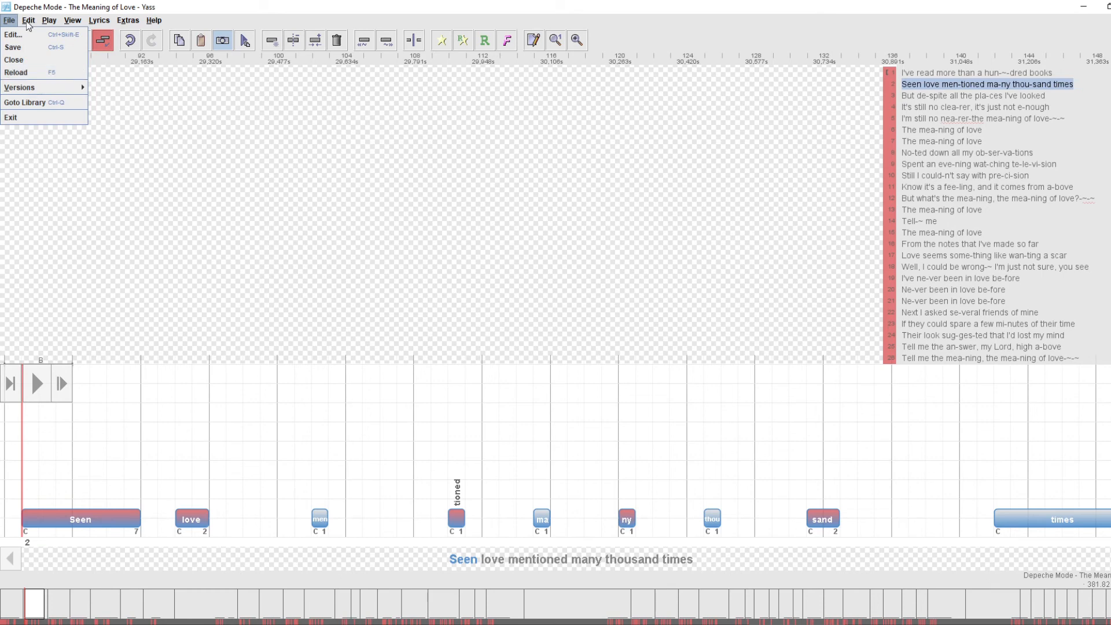
pyautogui.click(73, 212)
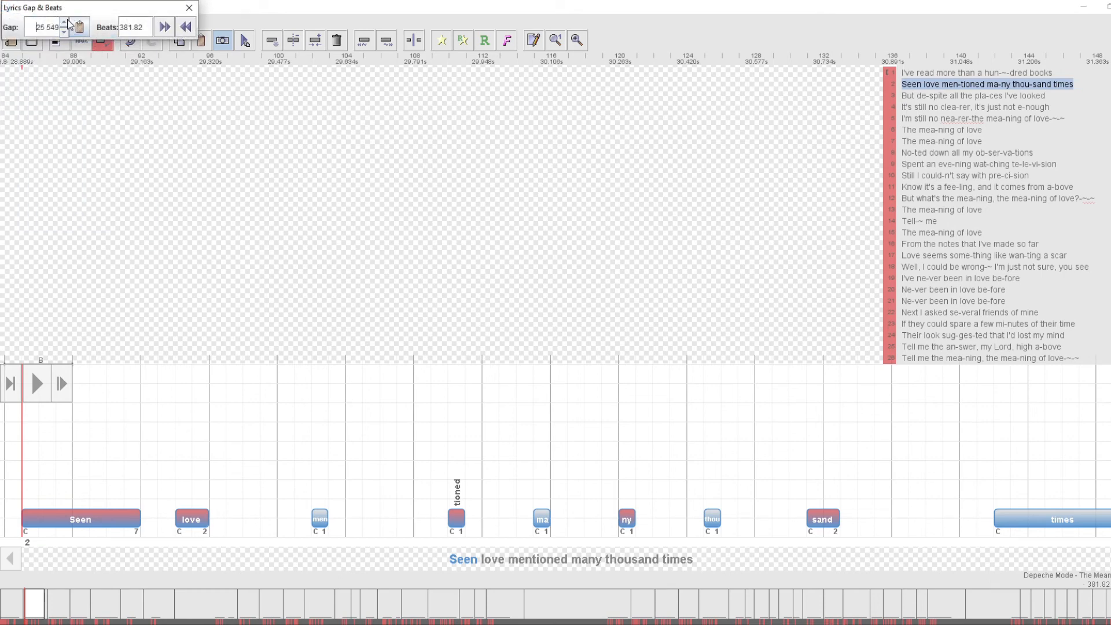
pyautogui.click(65, 22)
pyautogui.click(65, 22)
pyautogui.click(65, 22)
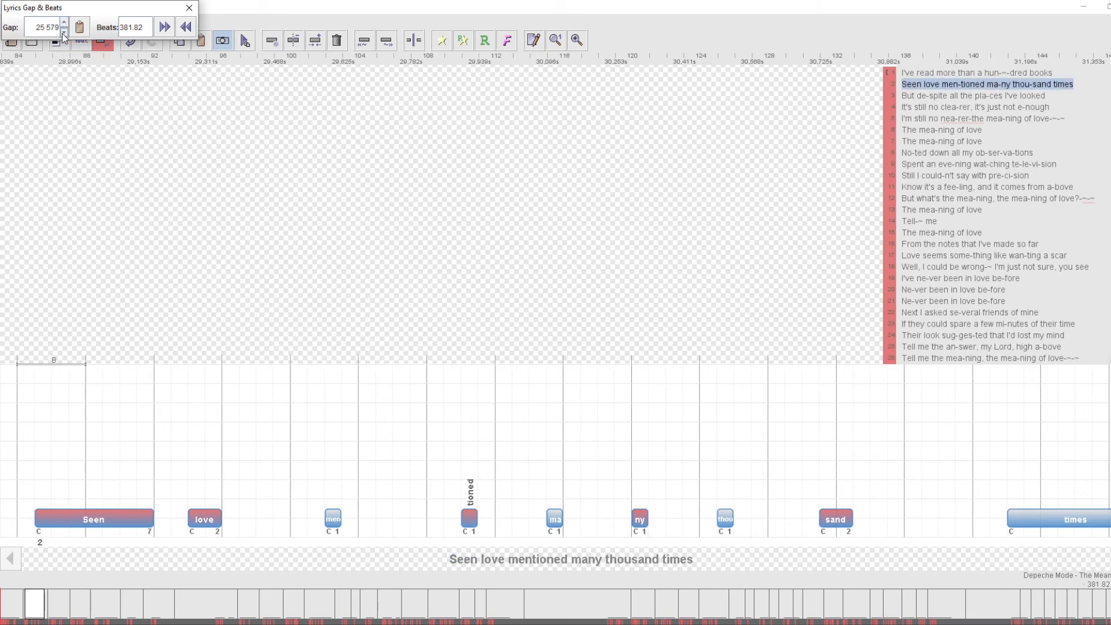
pyautogui.click(64, 33)
pyautogui.click(65, 33)
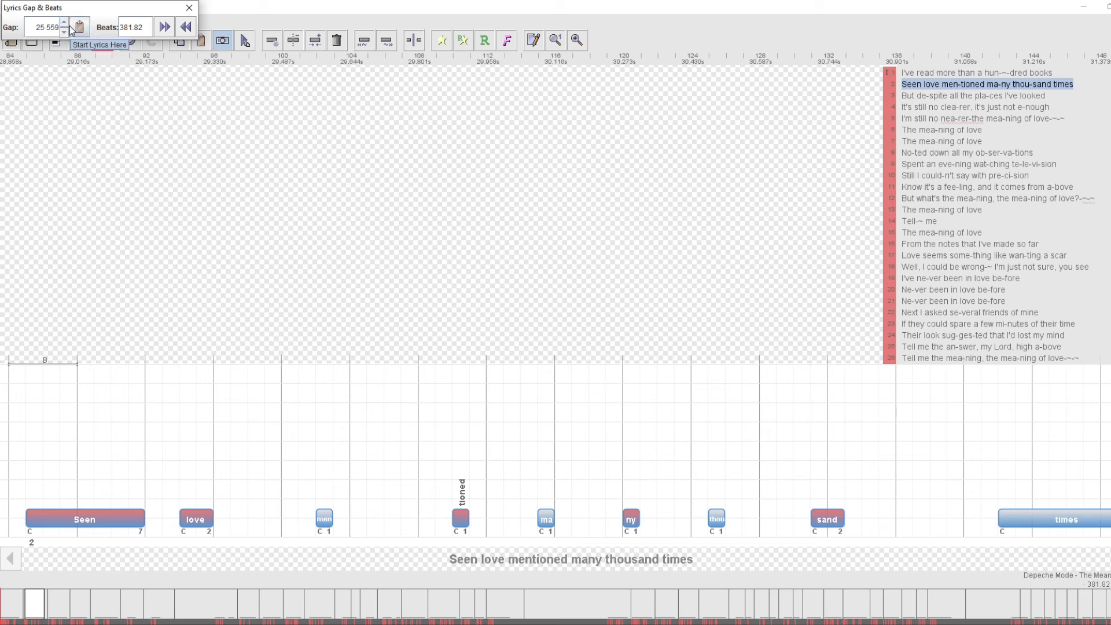
# - Set the lyrics gap to 25589 ms, trying 25609 ms on the way, and close the gap settings
pyautogui.click(65, 23)
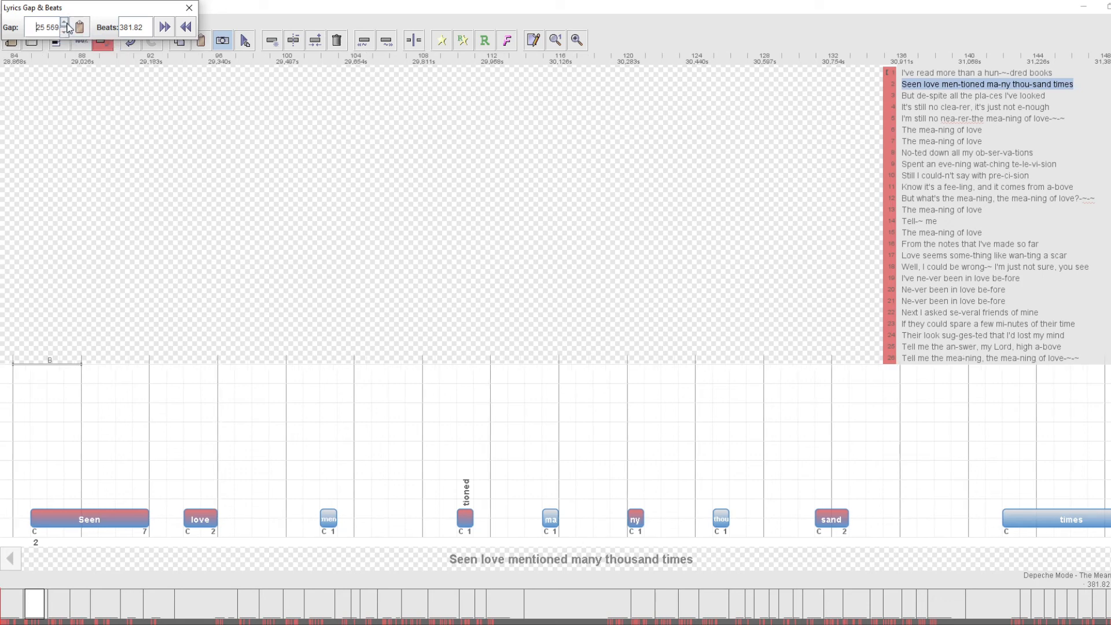
pyautogui.click(65, 24)
pyautogui.click(66, 24)
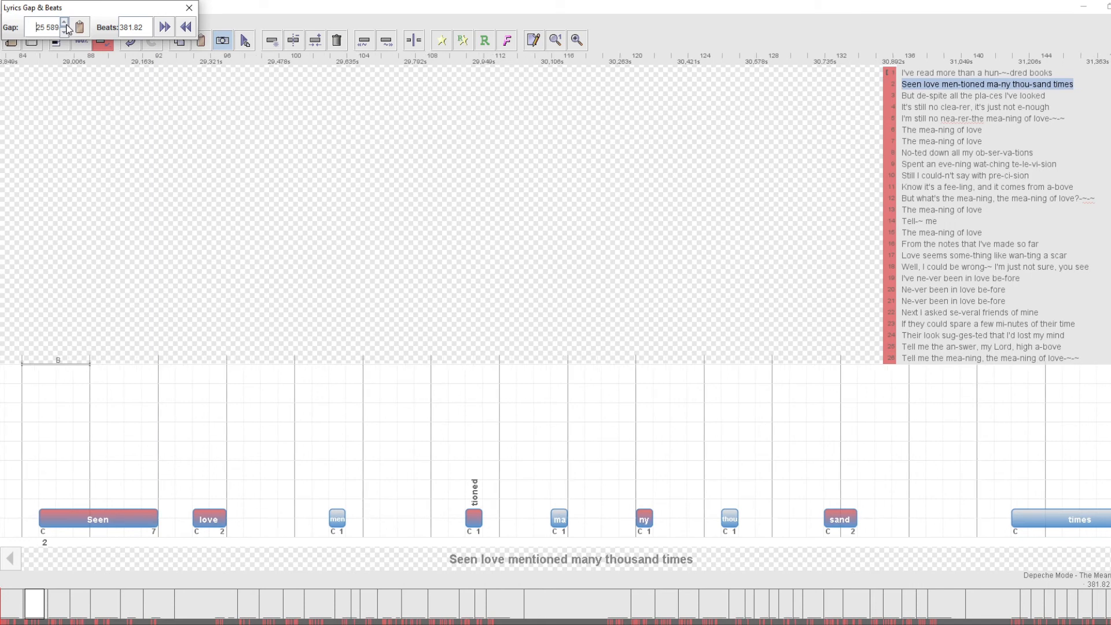
pyautogui.click(65, 25)
pyautogui.click(65, 25)
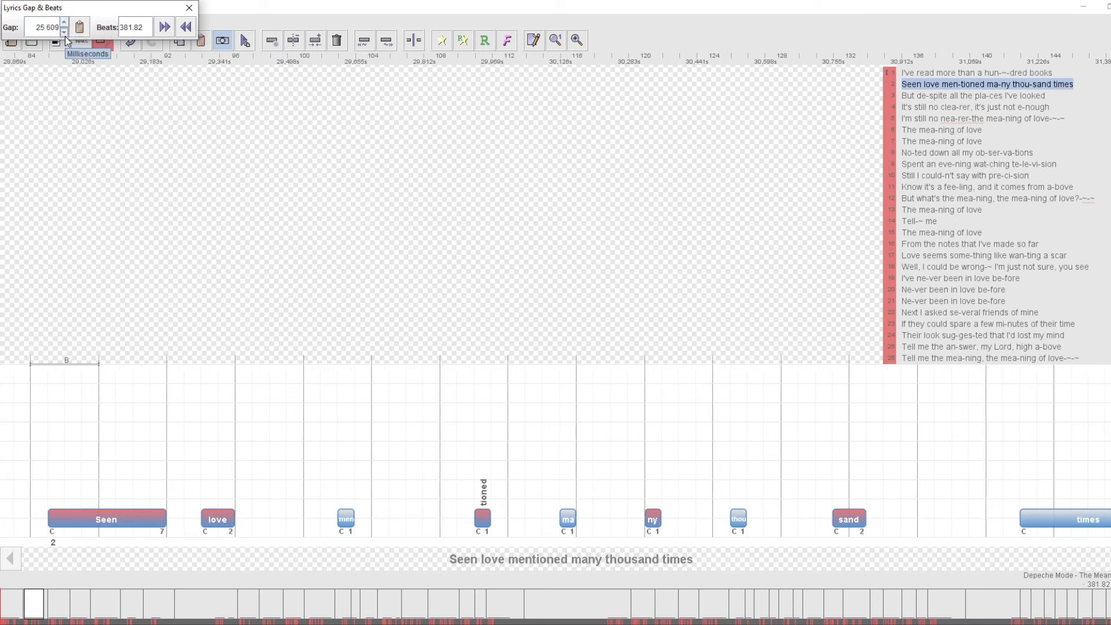
pyautogui.click(65, 36)
pyautogui.click(66, 36)
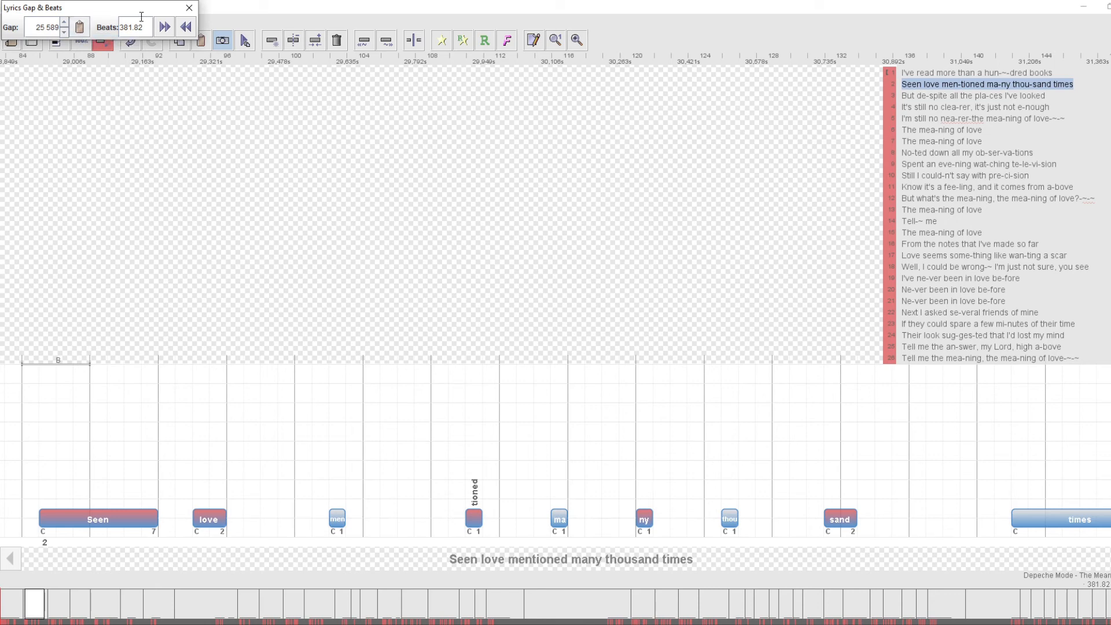
pyautogui.click(189, 8)
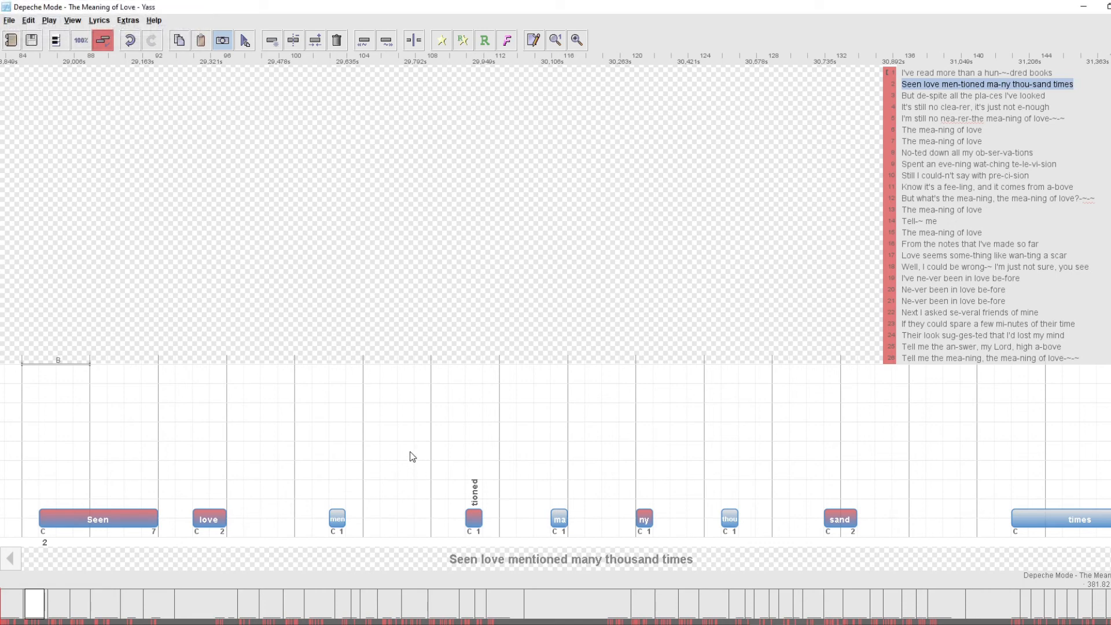
# - Play line 2, slow the playback speed to 50%, and replay from "Seen"
pyautogui.press('space')
pyautogui.press('space')
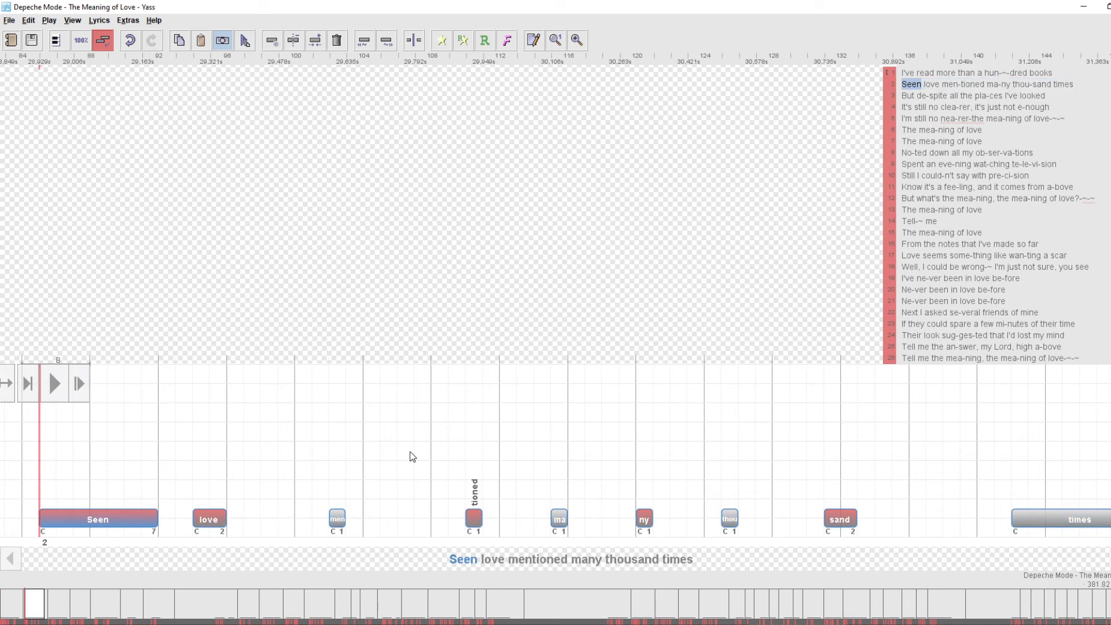
pyautogui.click(89, 43)
pyautogui.press('space')
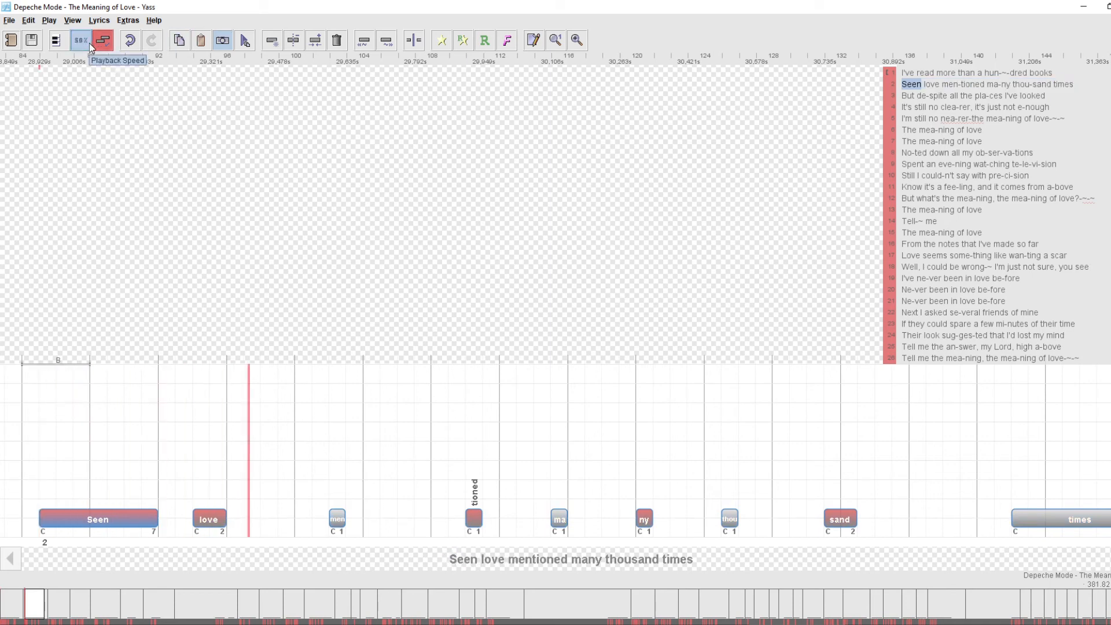
pyautogui.press('space')
# - Start the "men" note of "mentioned" two beats earlier, making it 3 beats long, and replay the line
pyautogui.press('Right')
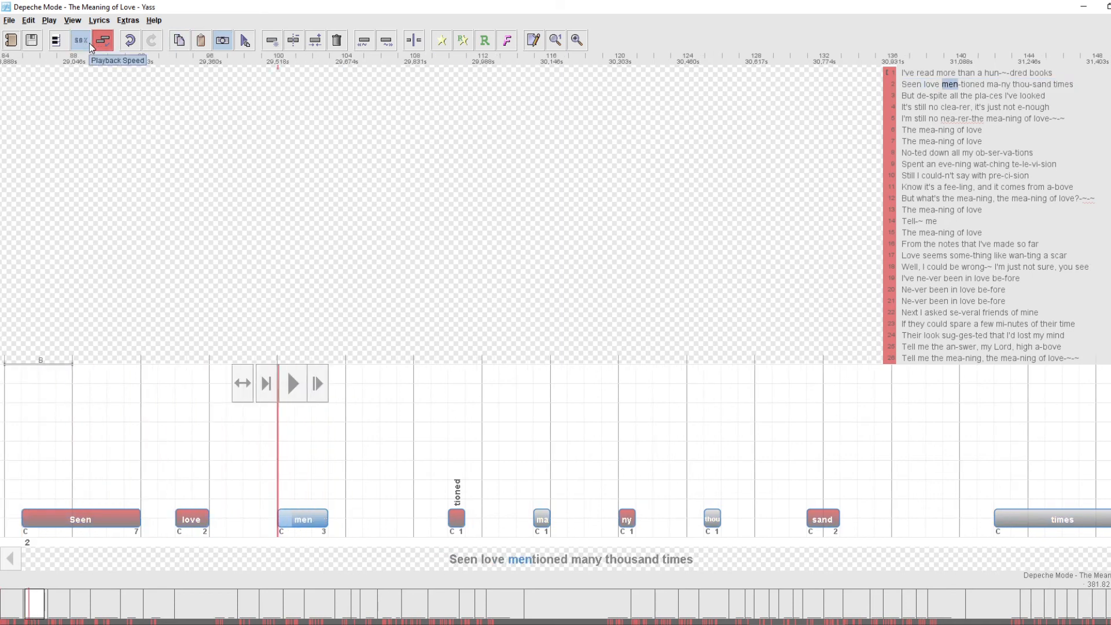
pyautogui.press('space')
pyautogui.press('p')
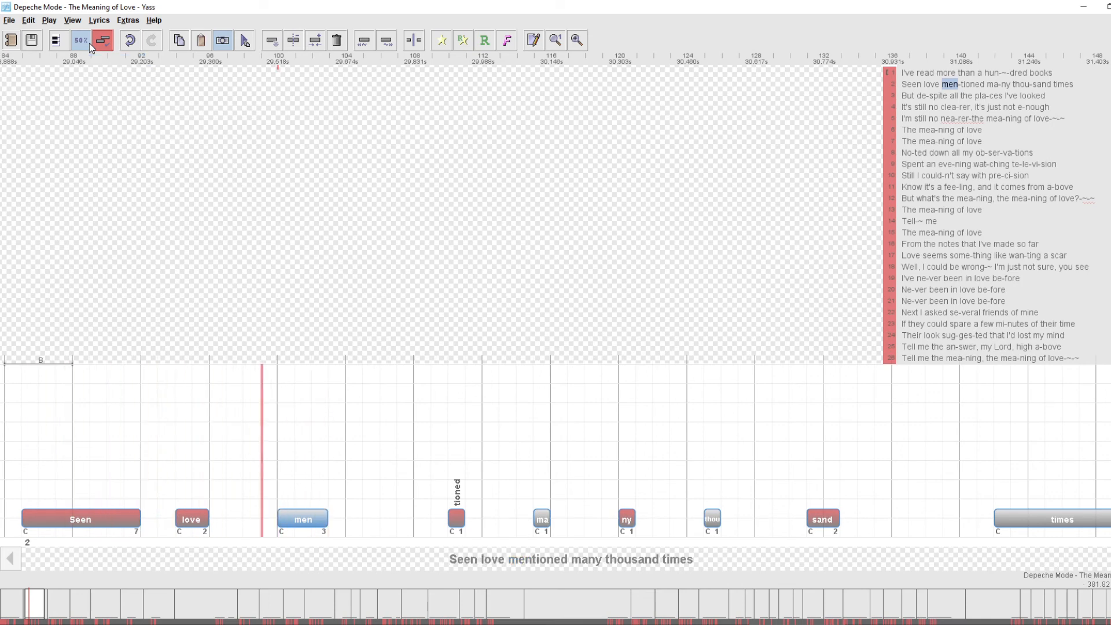
pyautogui.press('space')
# - Start the "tioned" note two beats earlier, making it 3 beats long, and replay it
pyautogui.press('Right')
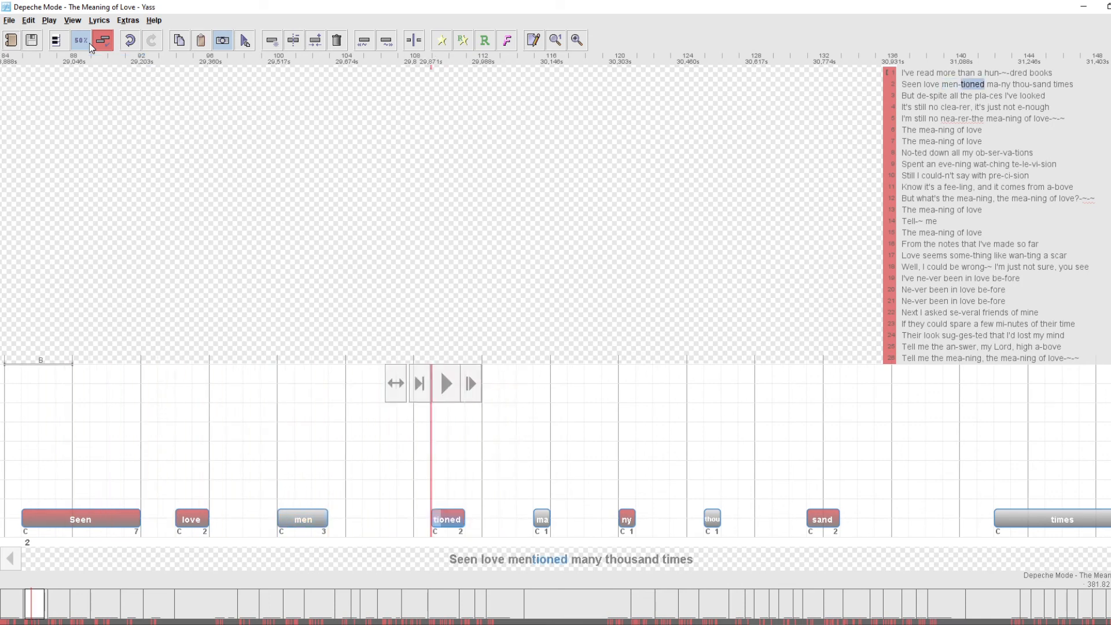
pyautogui.hotkey('shift', 'Left')
pyautogui.press('p')
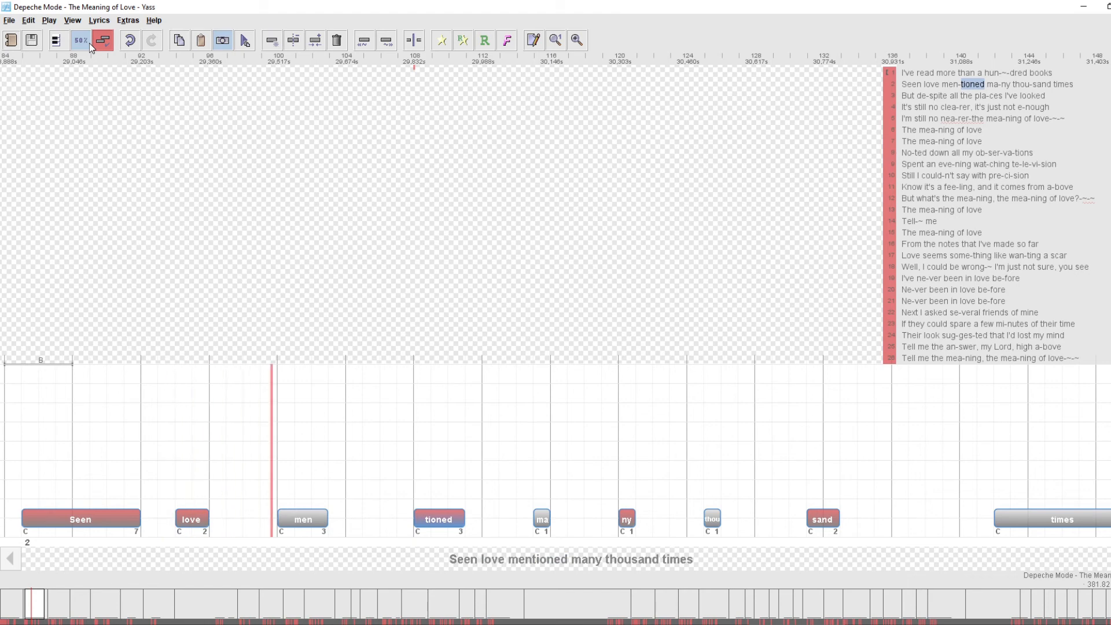
pyautogui.press('space')
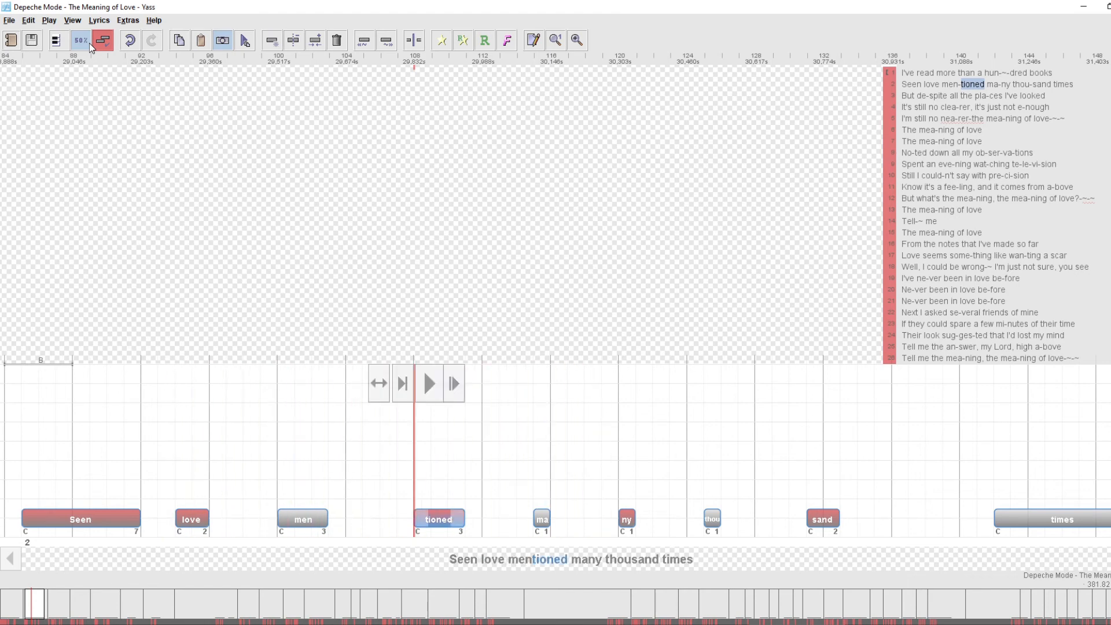
# - Move the 3-beat "tioned" note of "mentioned" one beat later and replay line 2
pyautogui.hotkey('ctrl', 'Right')
pyautogui.press('p')
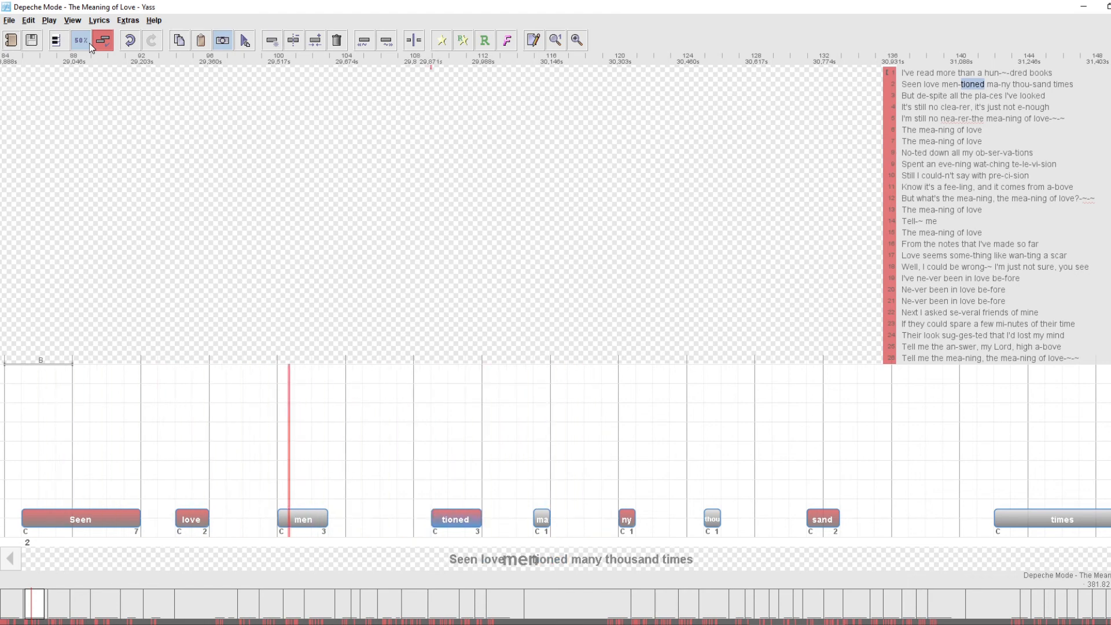
pyautogui.press('space')
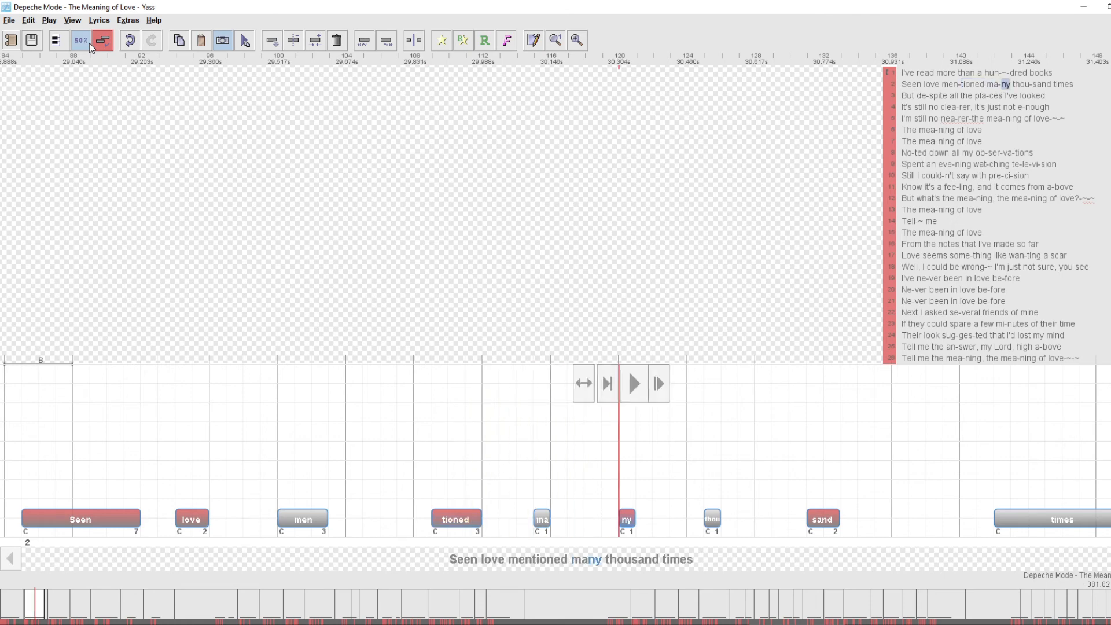
# - Start the "ma" note of "many" one beat earlier, move "ny" one beat earlier, make both 2 beats long, and replay the line
pyautogui.press('Left')
pyautogui.hotkey('ctrl', 'shift', 'Left')
pyautogui.press('Right')
pyautogui.hotkey('ctrl', 'Left')
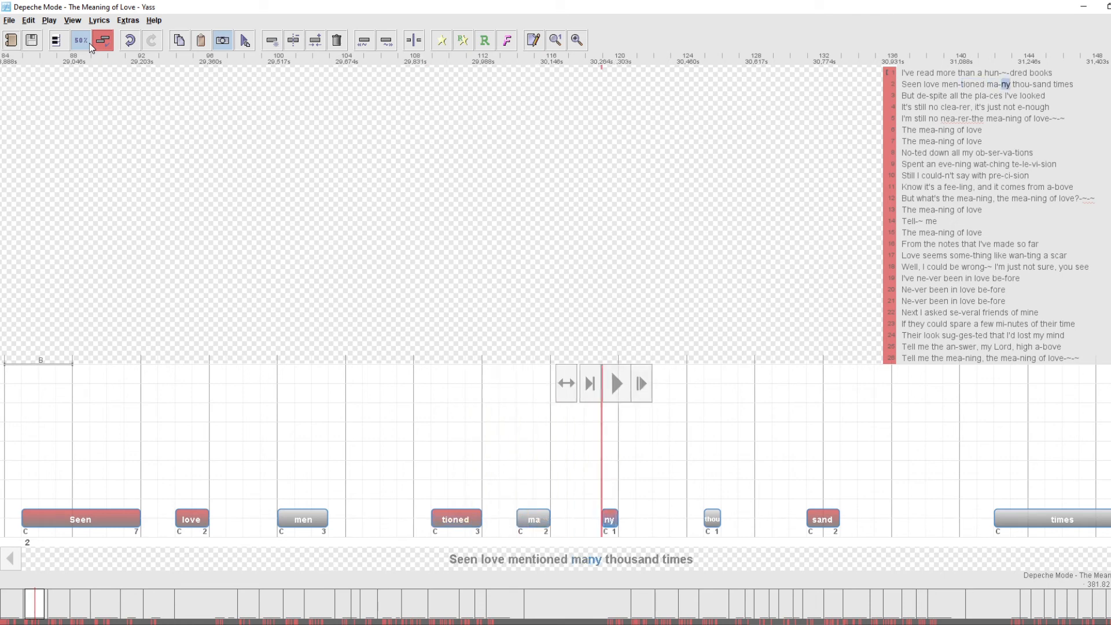
pyautogui.hotkey('shift', 'Right')
pyautogui.press('p')
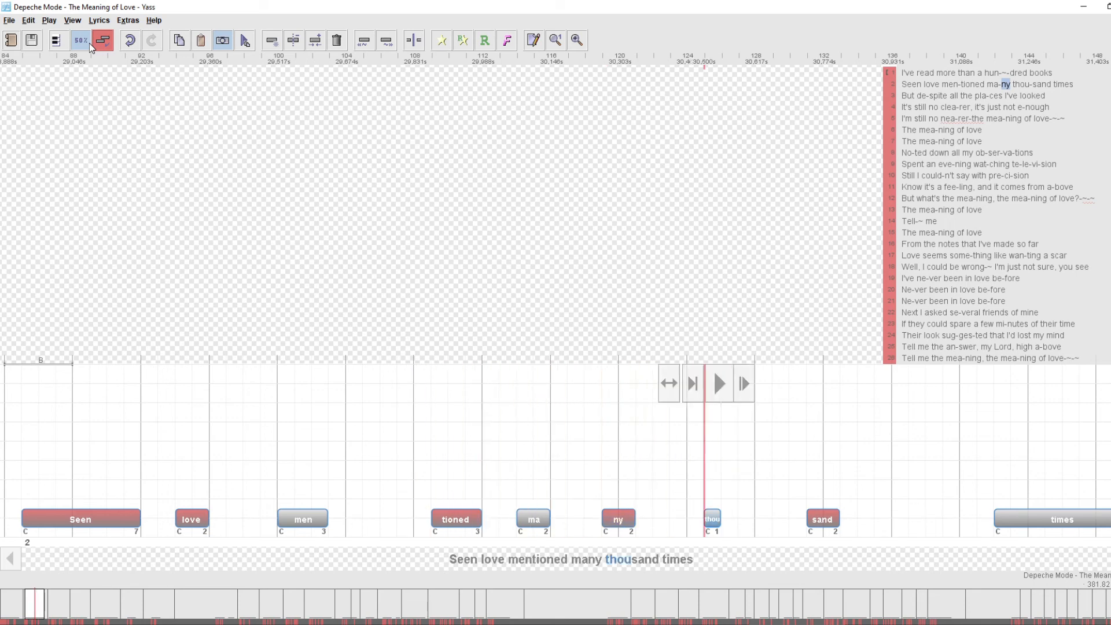
# - Move the "ny" note of "many" one beat earlier, trying two beats on the way, and replay from "ma" through "thou"
pyautogui.press('Left')
pyautogui.press('Left')
pyautogui.press('Right')
pyautogui.hotkey('ctrl', 'Left')
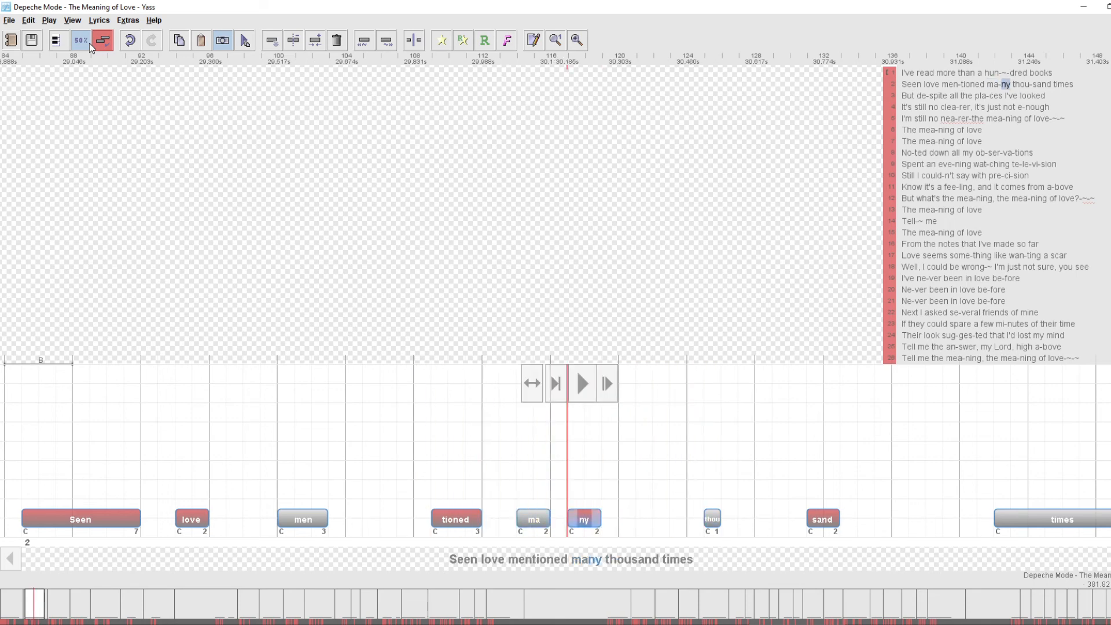
pyautogui.hotkey('ctrl', 'Right')
pyautogui.press('Left')
pyautogui.press('space')
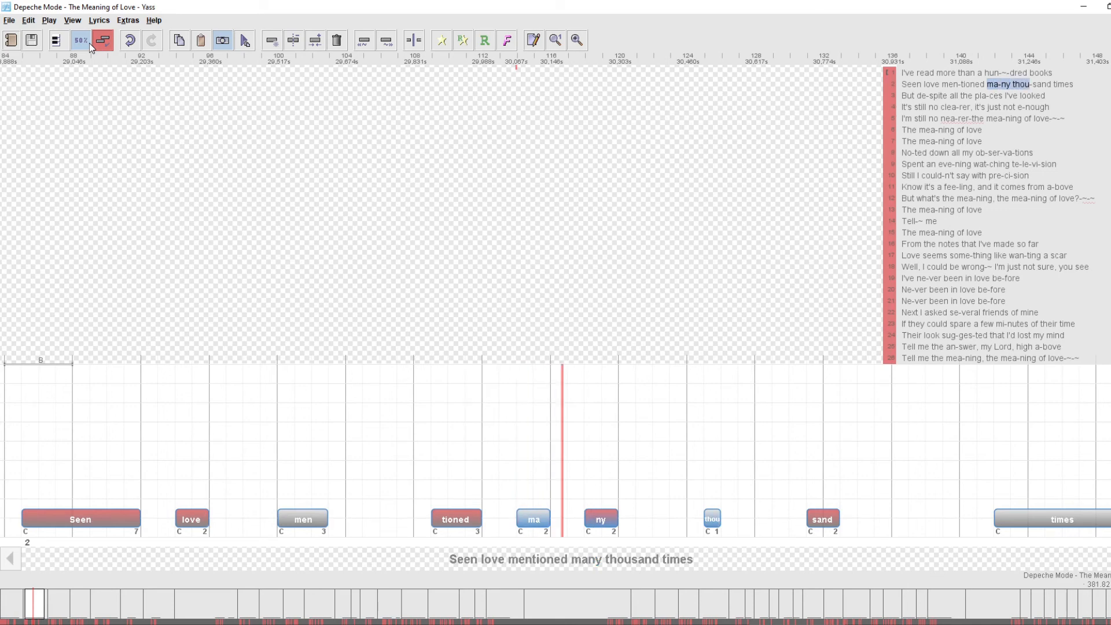
# - Move the "ny" note one more beat earlier, then replay "many" and the whole line
pyautogui.press('Right')
pyautogui.press('Left')
pyautogui.press('Left')
pyautogui.hotkey('ctrl', 'Left')
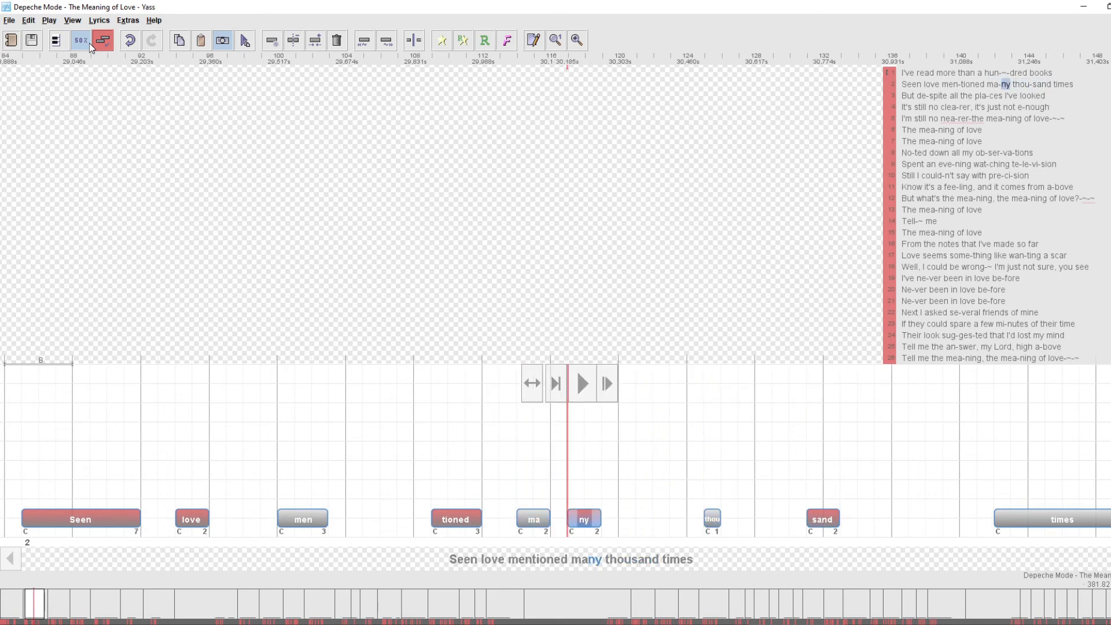
pyautogui.press('Left')
pyautogui.hotkey('shift', 'Right')
pyautogui.press('space')
pyautogui.press('space')
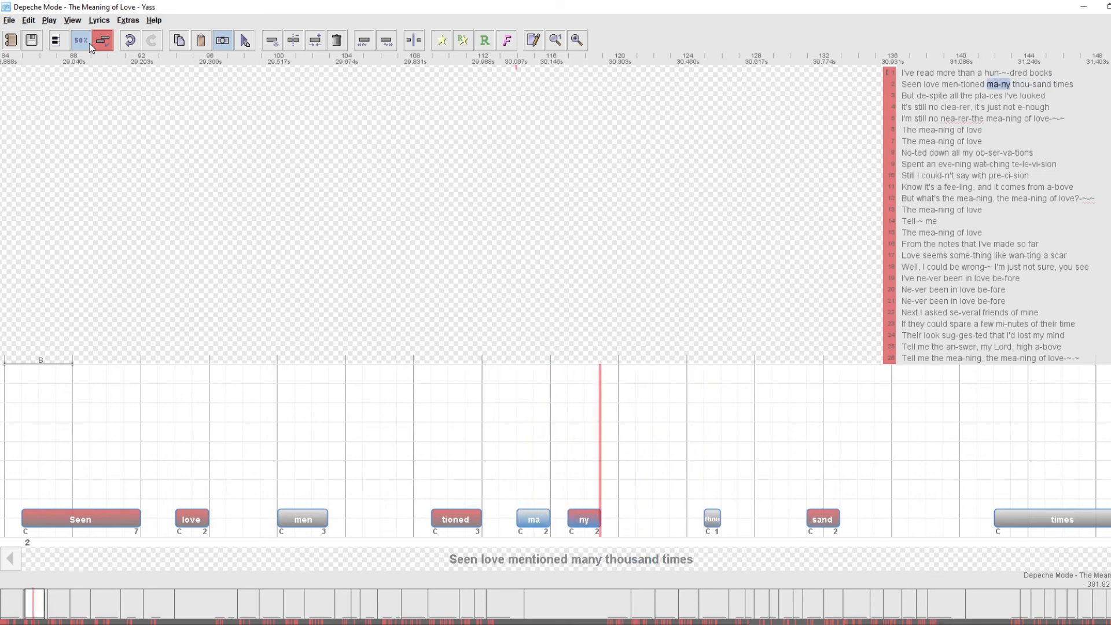
pyautogui.press('p')
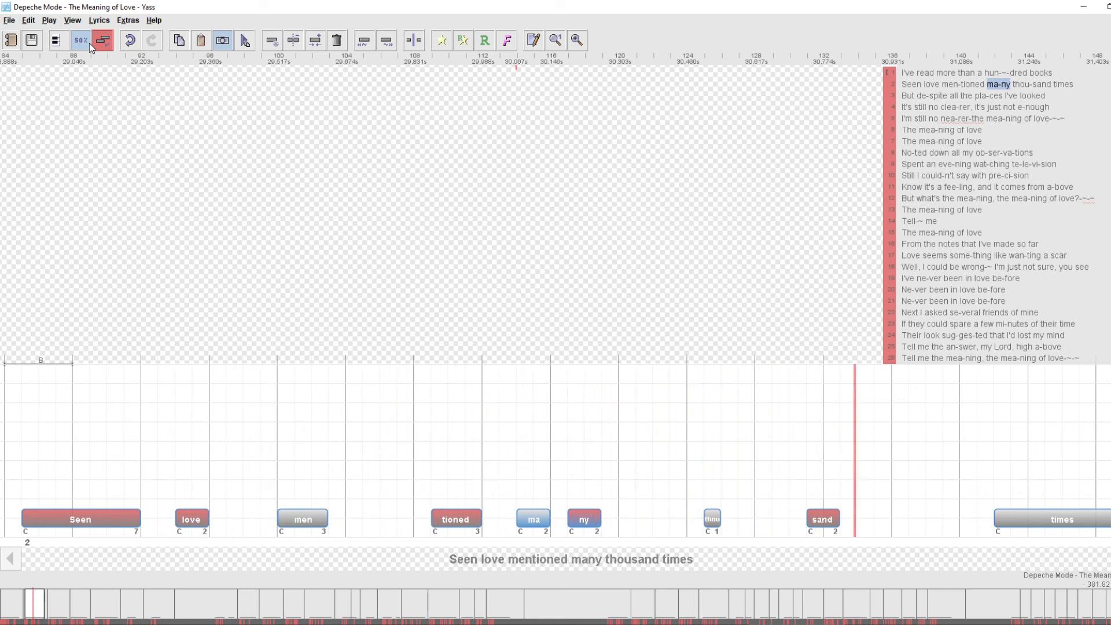
# - Move the "thou" and "sand" notes of "thousand" one beat earlier and lengthen "thou" to 2 beats
pyautogui.press('Right')
pyautogui.hotkey('shift', 'Left')
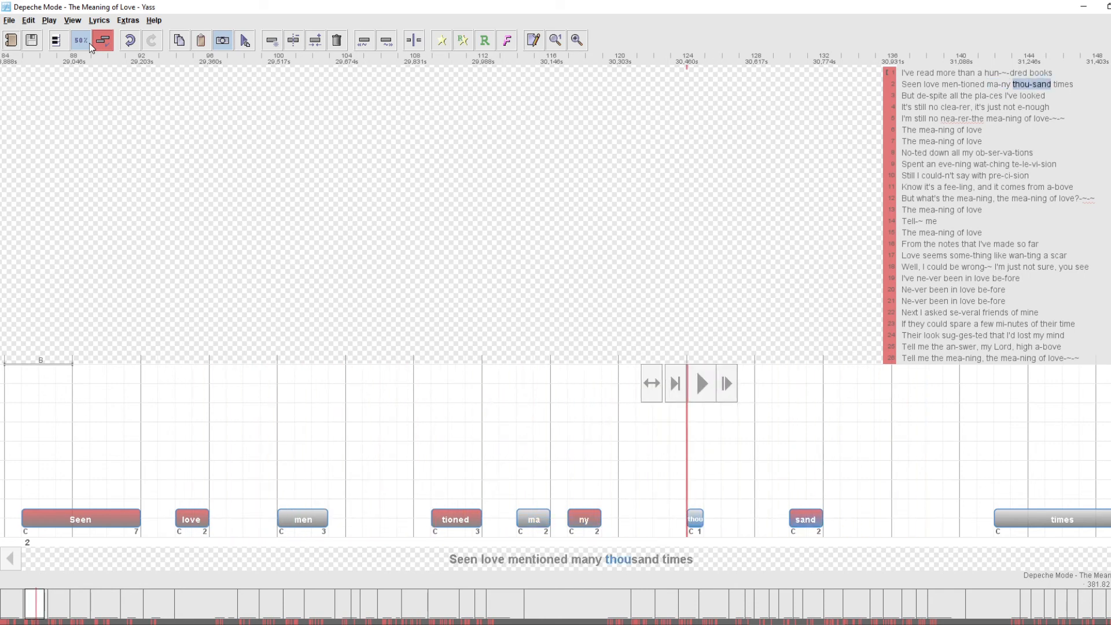
pyautogui.press('Right')
pyautogui.press('Left')
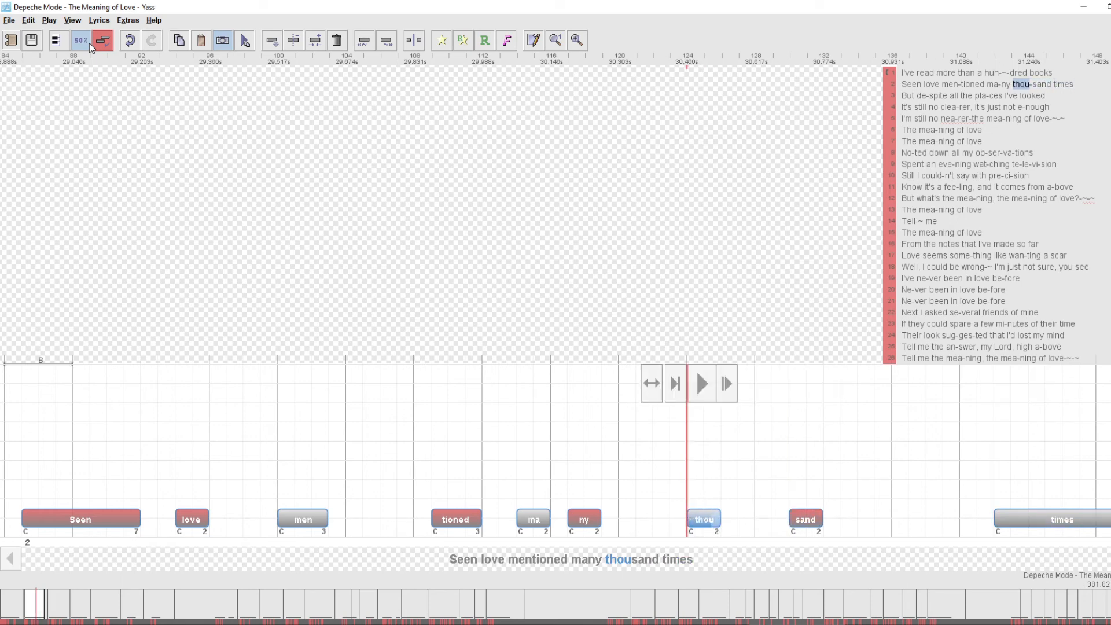
# - Lengthen the "thou" and "sand" notes to 5 beats each and replay the line
pyautogui.hotkey('alt', 'Right')
pyautogui.hotkey('alt', 'Right')
pyautogui.hotkey('alt', 'Right')
pyautogui.press('Right')
pyautogui.hotkey('alt', 'Right')
pyautogui.hotkey('alt', 'Right')
pyautogui.hotkey('alt', 'Right')
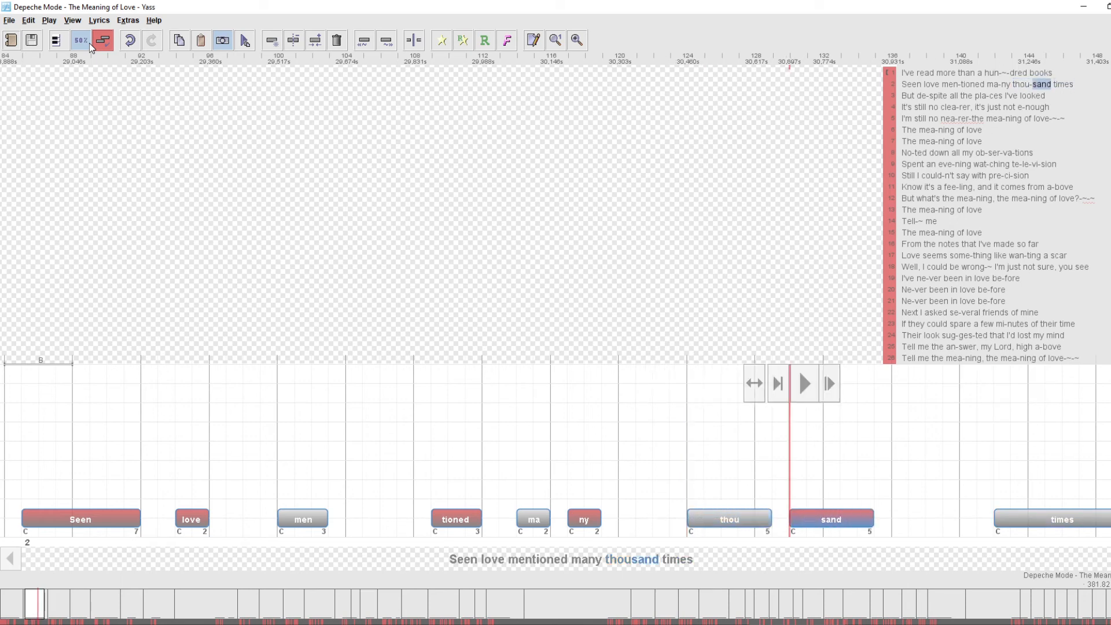
pyautogui.press('p')
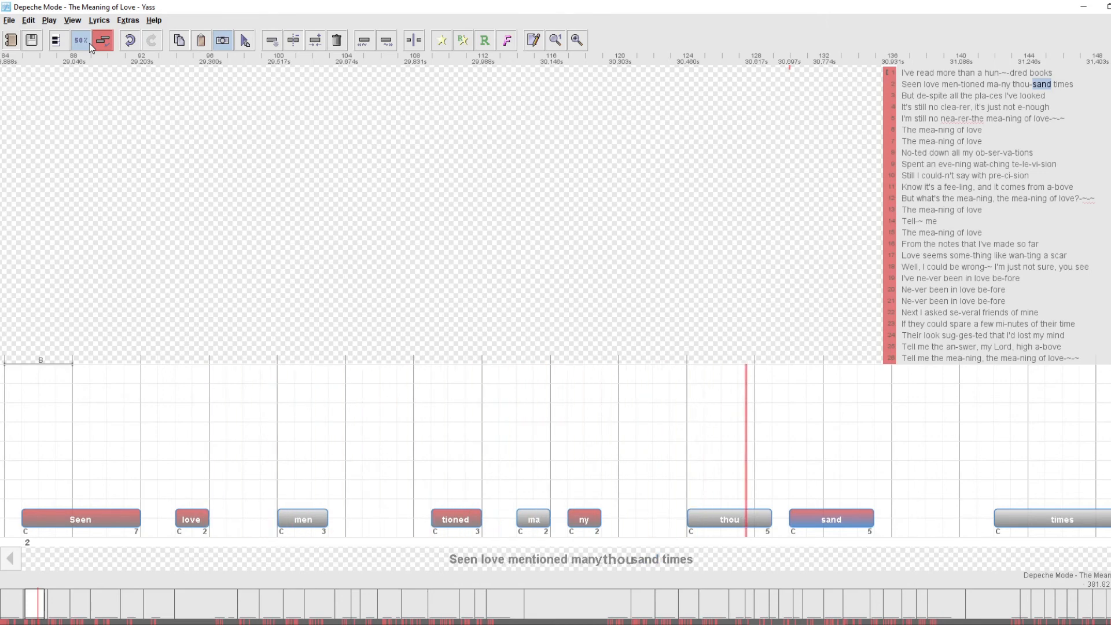
# - Start the "sand" note one beat later, making it 4 beats long, and replay the line
pyautogui.press('Left')
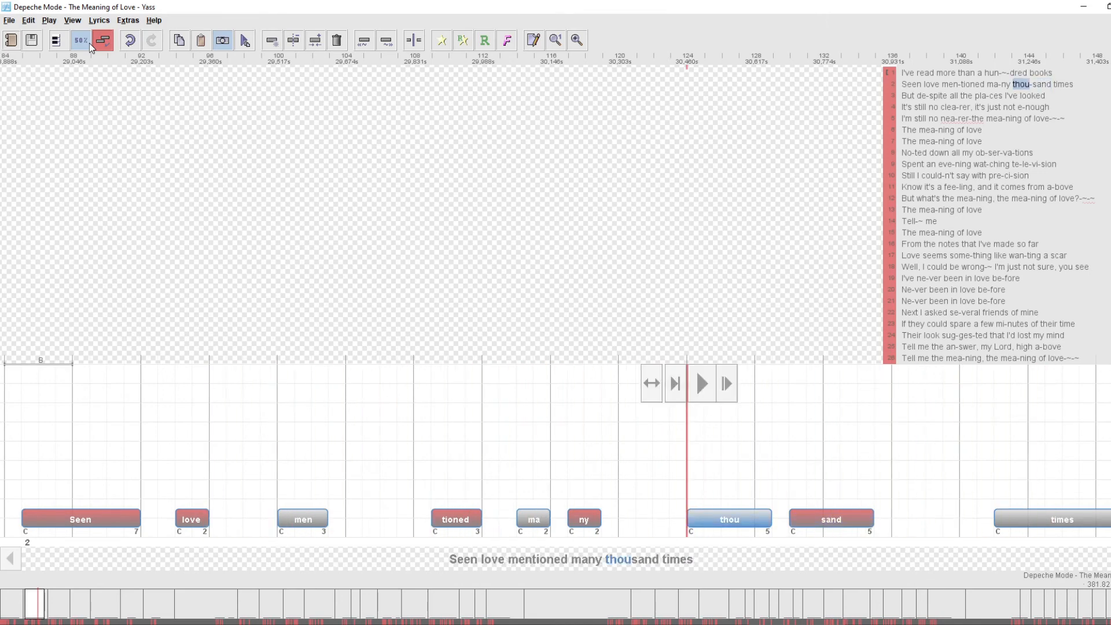
pyautogui.press('Right')
pyautogui.hotkey('ctrl', 'Right')
pyautogui.press('p')
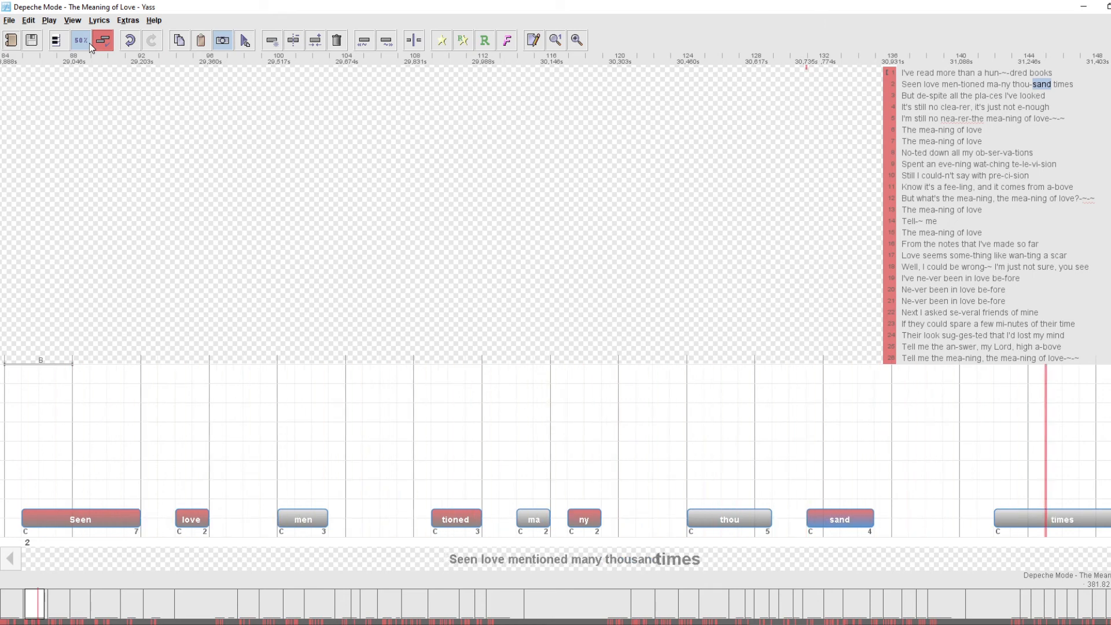
# - Play the "times" note, move it two beats earlier, and replay "thousand"
pyautogui.press('Left')
pyautogui.press('Right')
pyautogui.press('Right')
pyautogui.press('space')
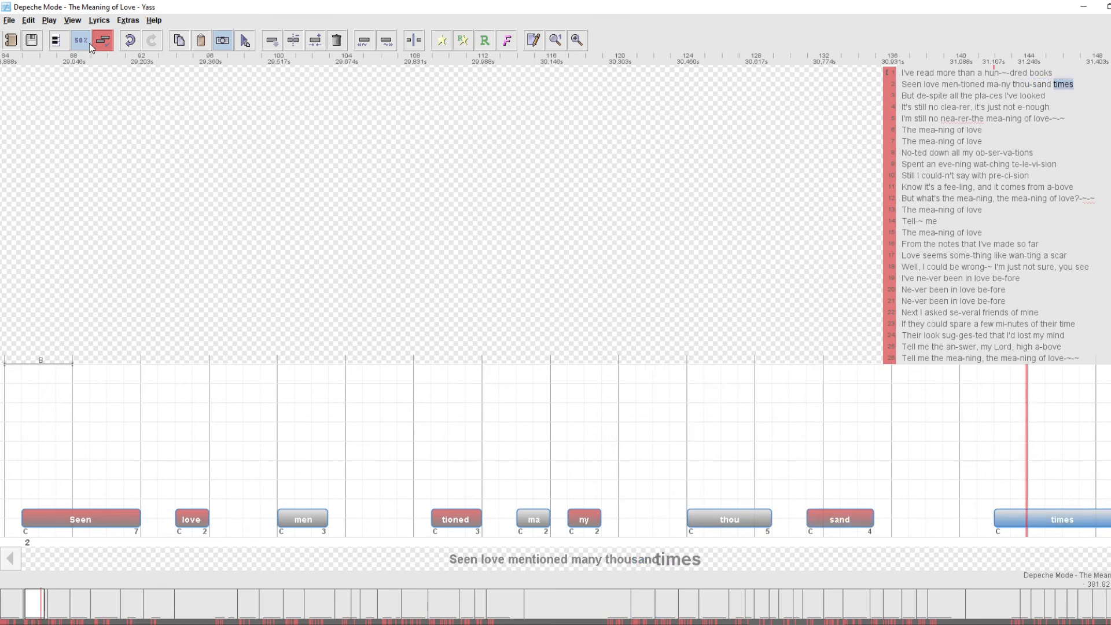
pyautogui.press('Left')
pyautogui.press('Left')
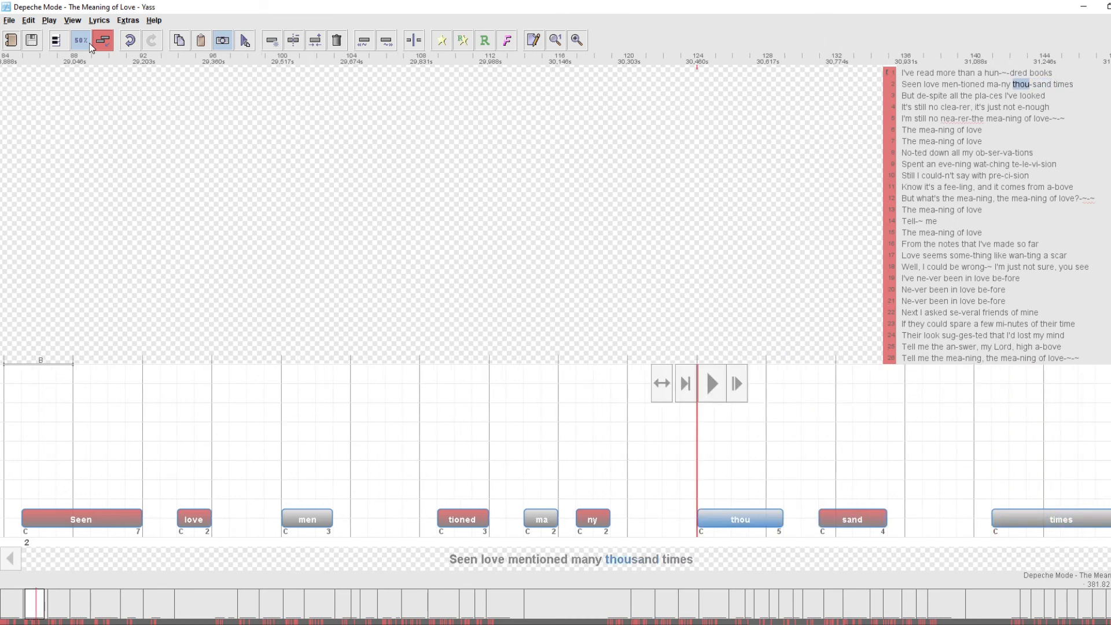
pyautogui.press('space')
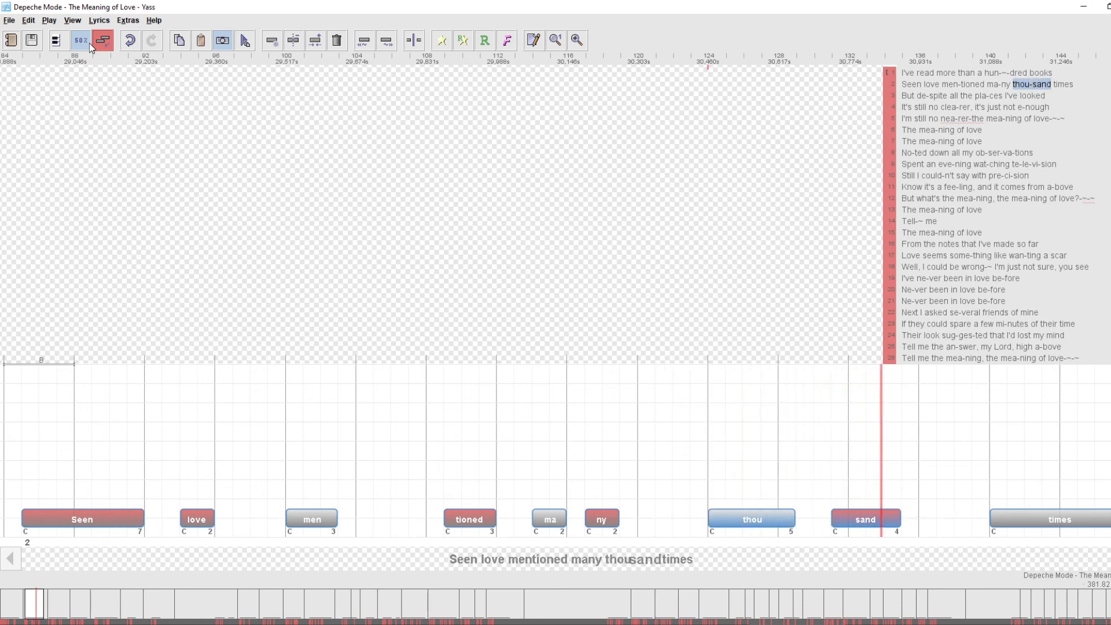
# - Replay line 2 from "tioned" through "sand" to check the timing of its middle notes
pyautogui.press('Left')
pyautogui.press('Left')
pyautogui.press('Left')
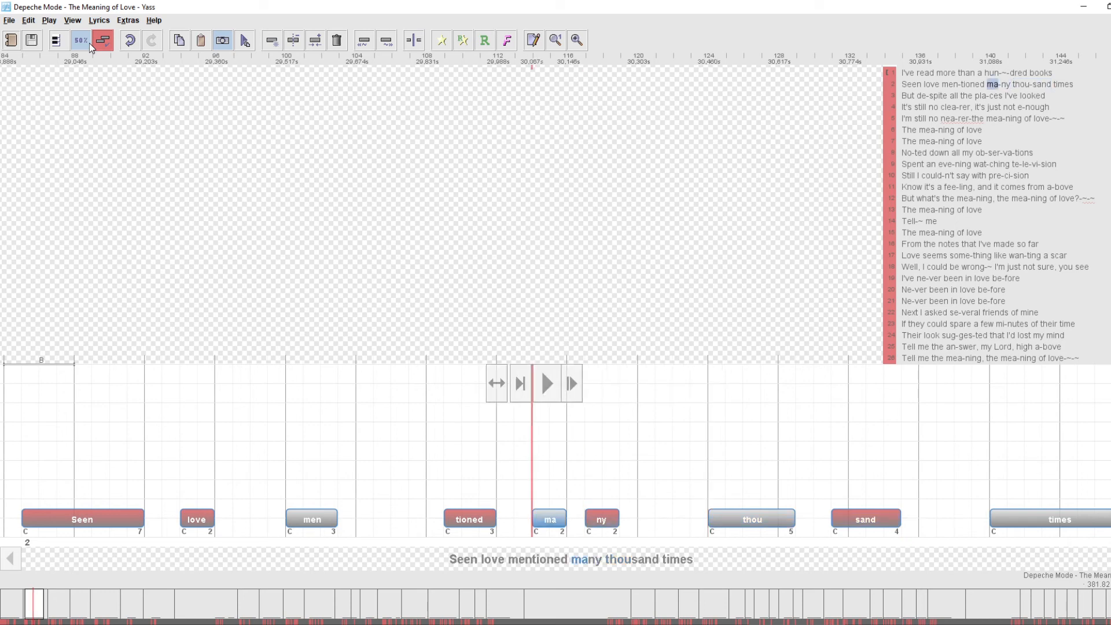
pyautogui.hotkey('shift', 'Right')
pyautogui.hotkey('shift', 'Right')
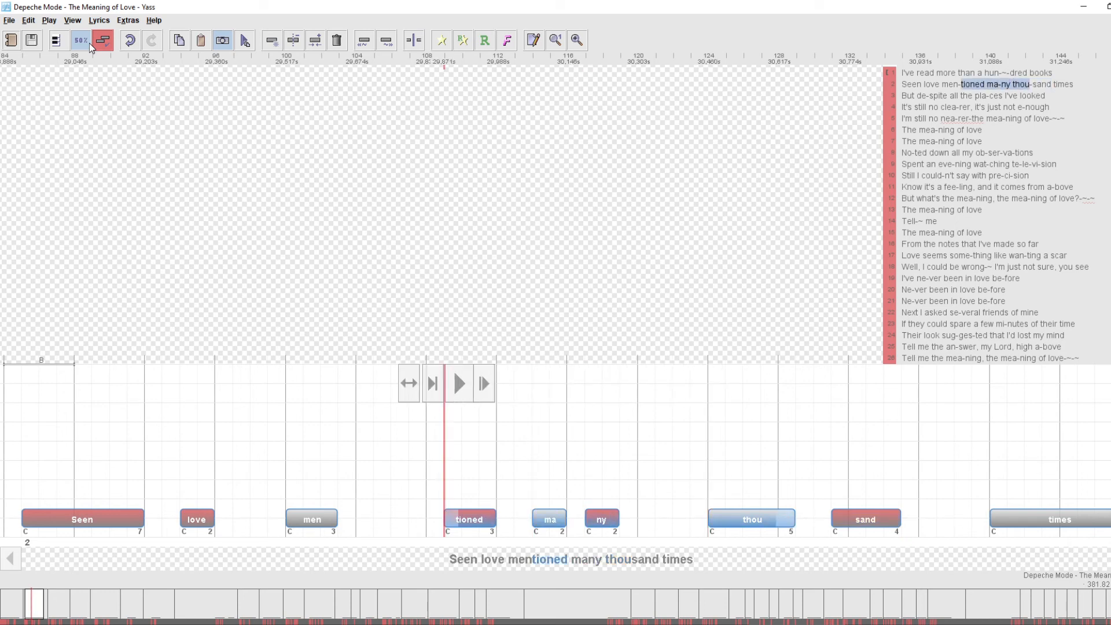
pyautogui.hotkey('shift', 'Right')
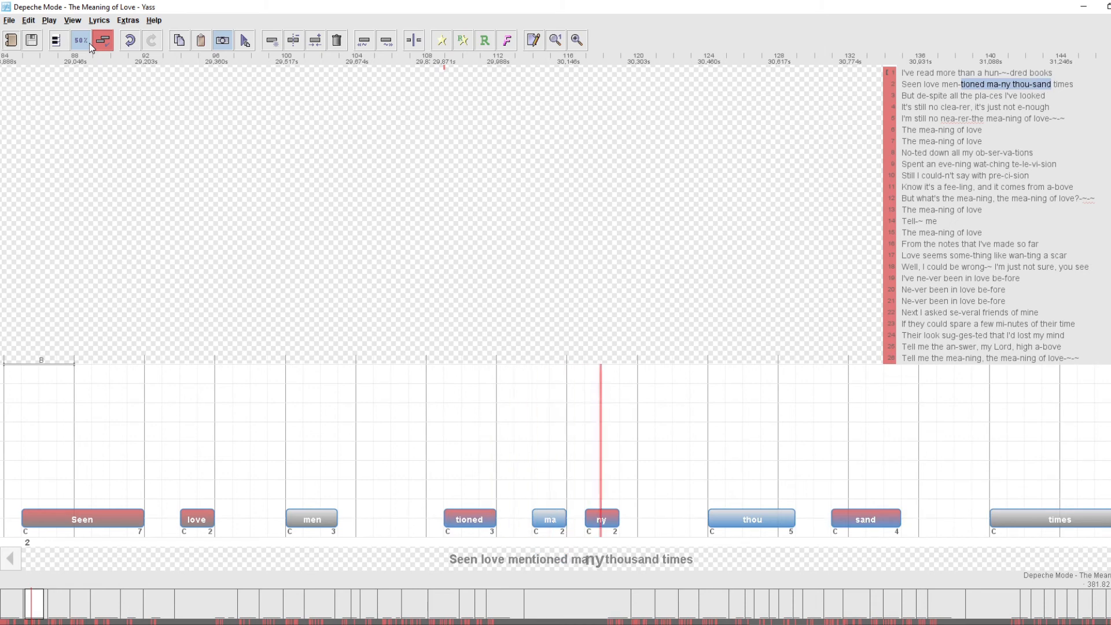
# - Replay the "thou", "sand" and "times" notes individually and together to check their starts against the audio
pyautogui.press('Right')
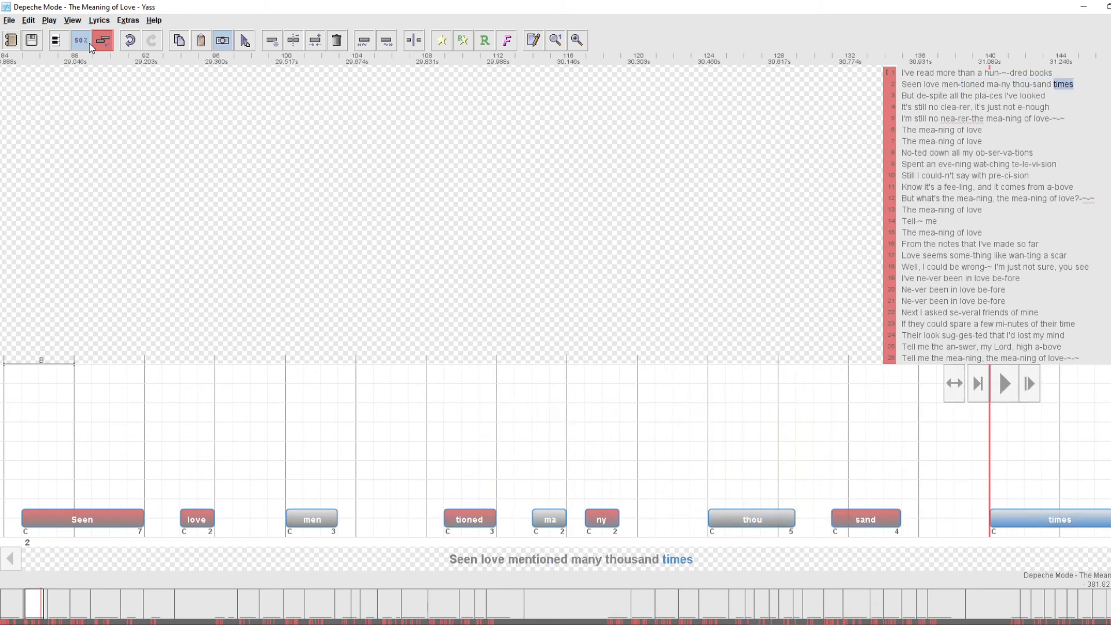
pyautogui.press('Left')
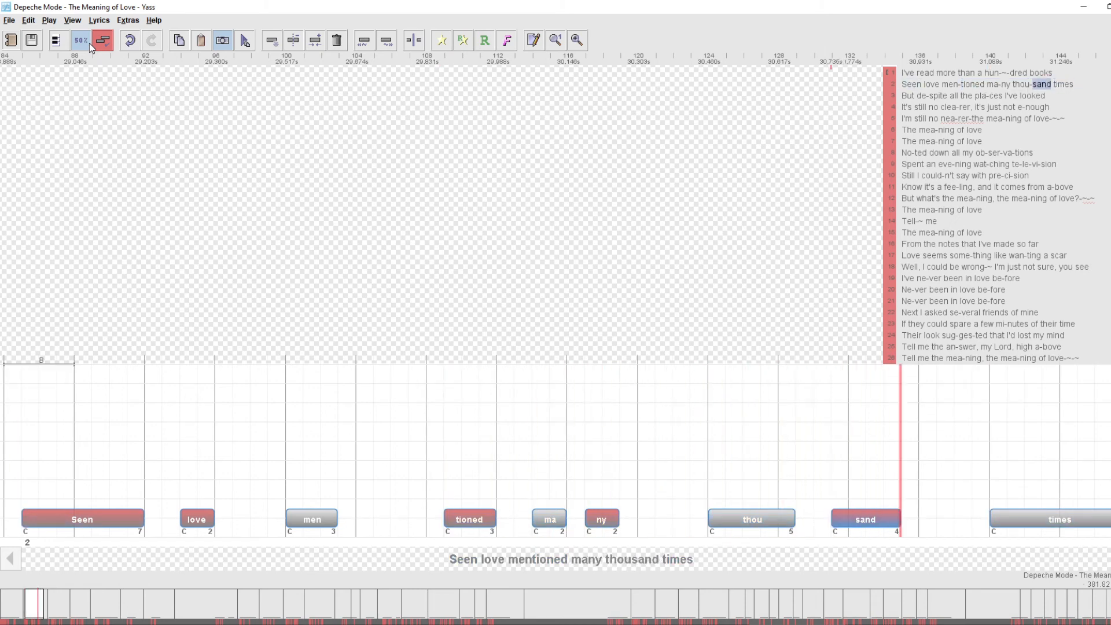
pyautogui.press('Left')
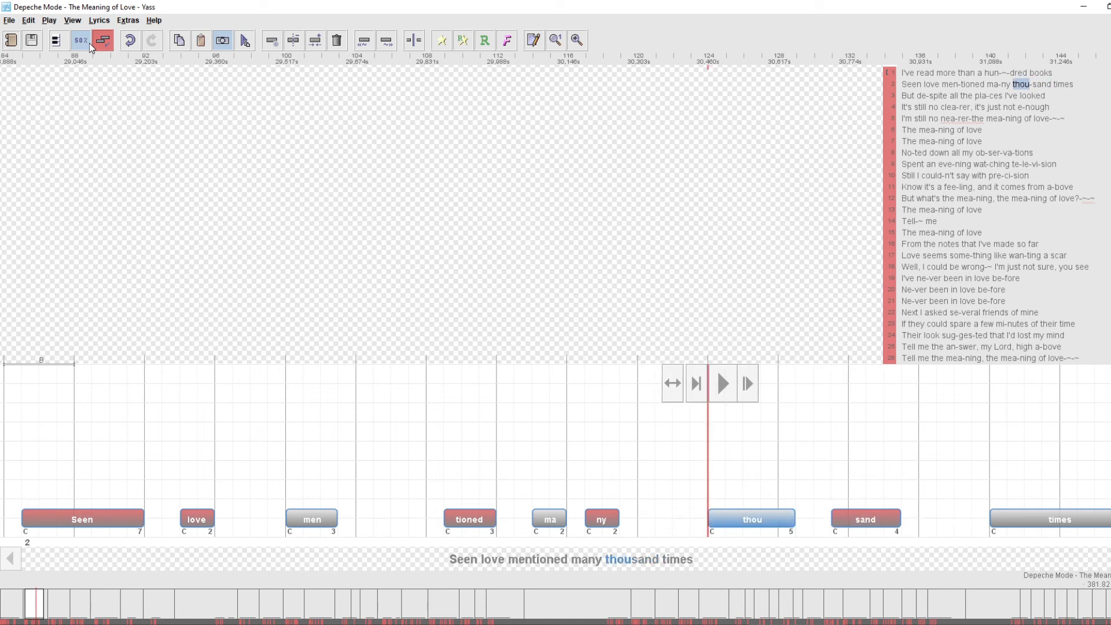
pyautogui.press('Right')
pyautogui.press('Left')
pyautogui.hotkey('ctrl', 'Right')
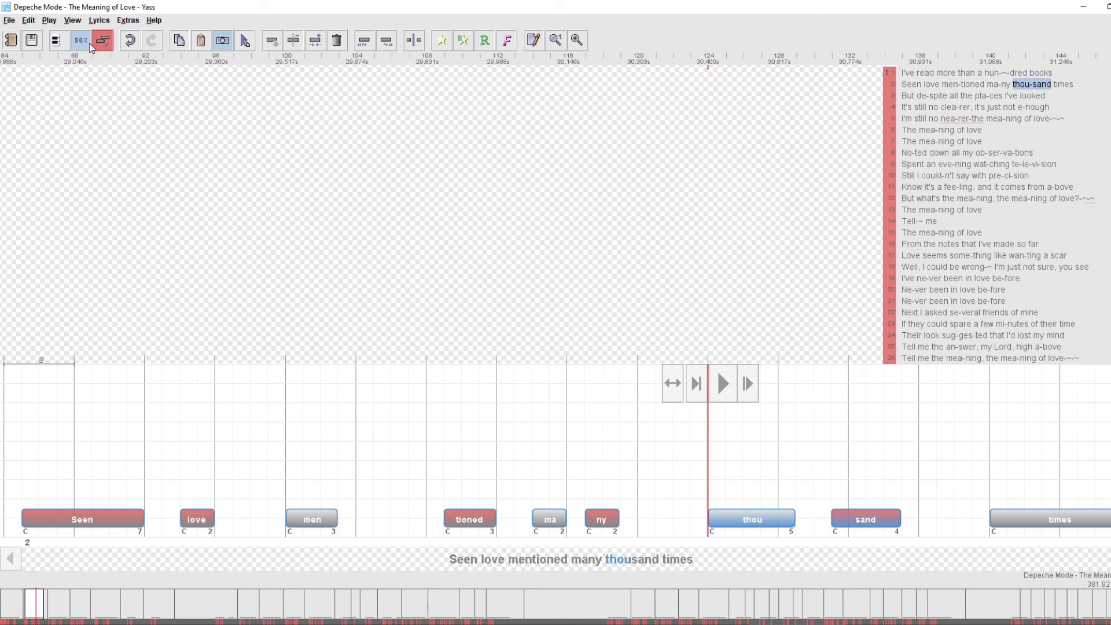
pyautogui.press('p')
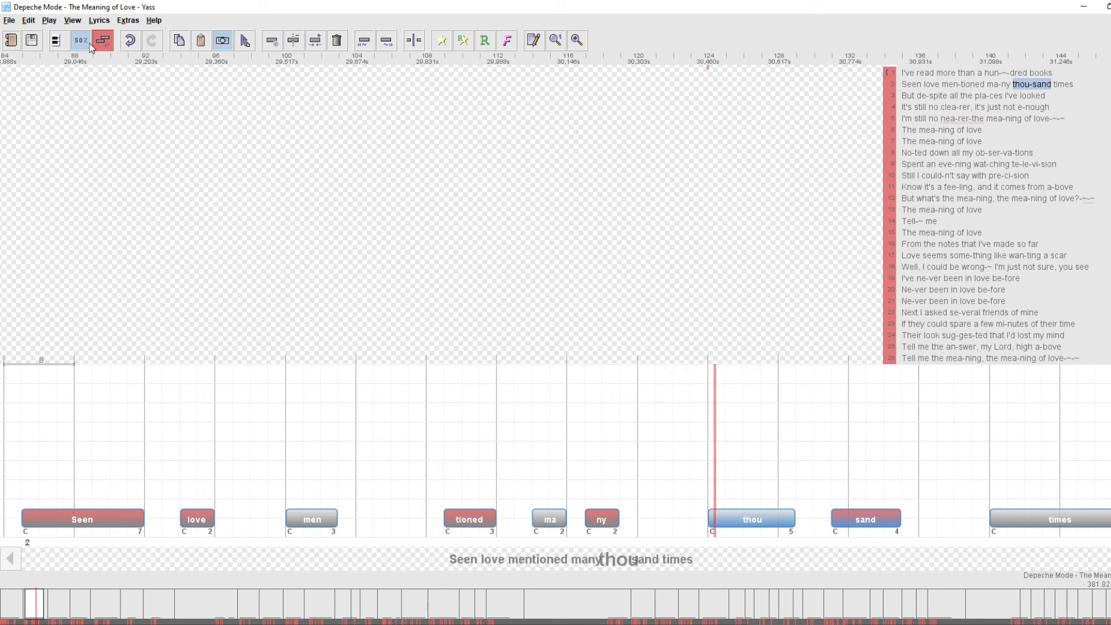
# - Slow playback to 25% to check the end of line 2, then go to line 3 and play it
pyautogui.press('Right')
pyautogui.press('Right')
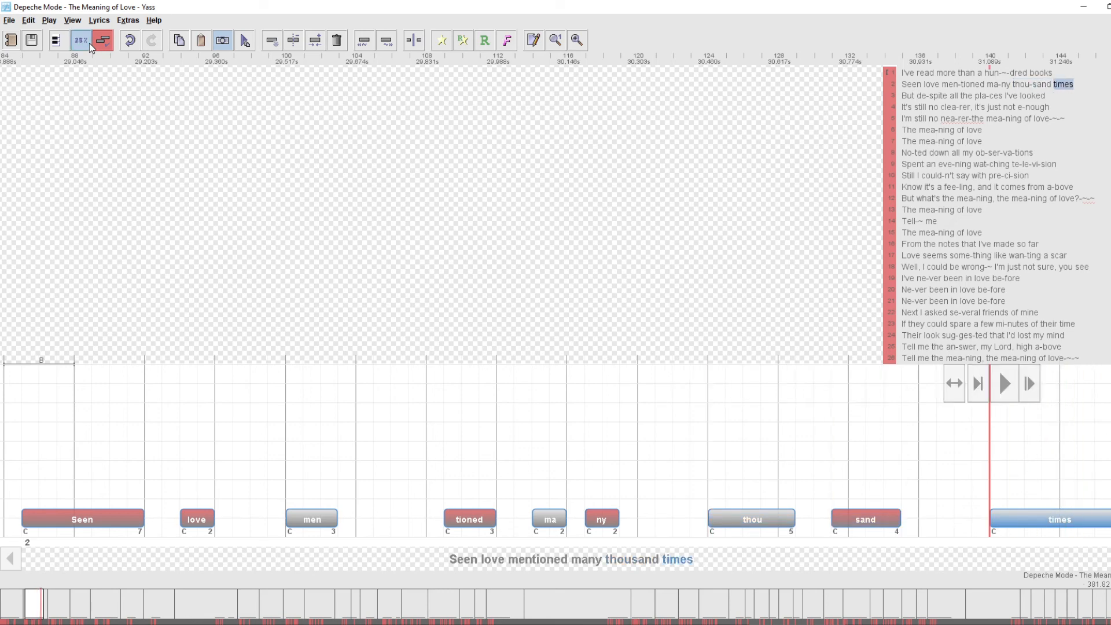
pyautogui.press('p')
pyautogui.press('p')
pyautogui.press('Right')
pyautogui.press('p')
pyautogui.press('p')
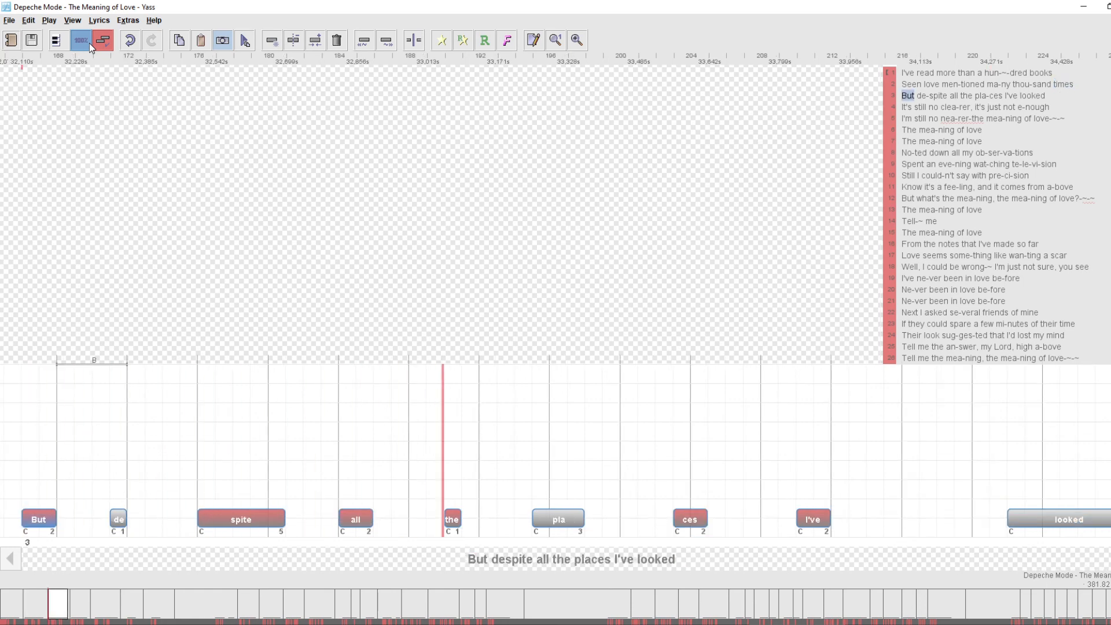
pyautogui.press('p')
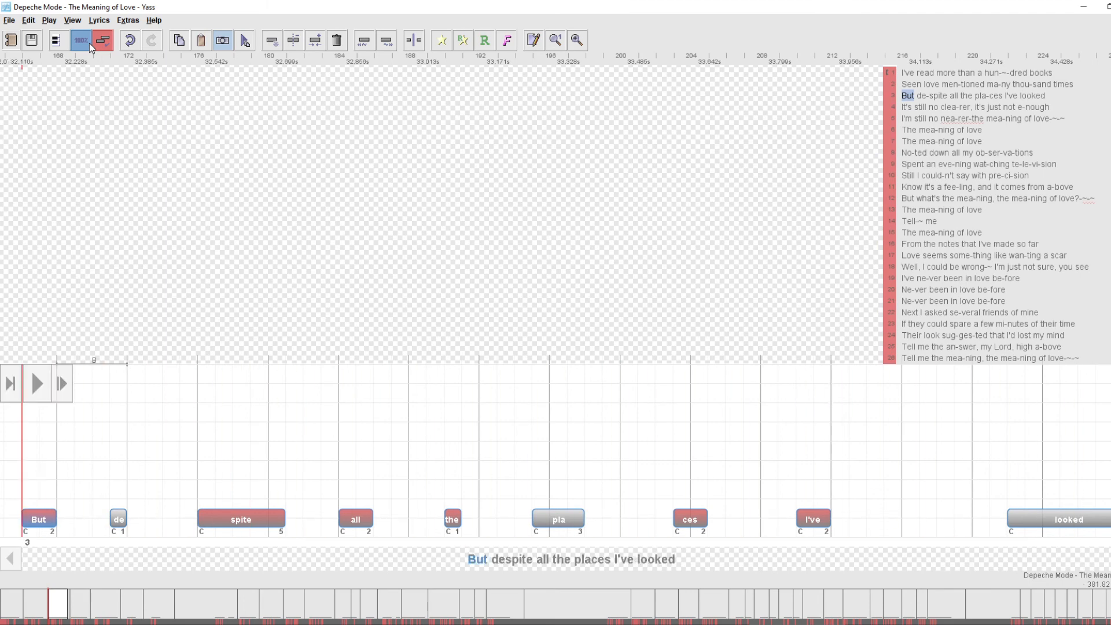
pyautogui.press('p')
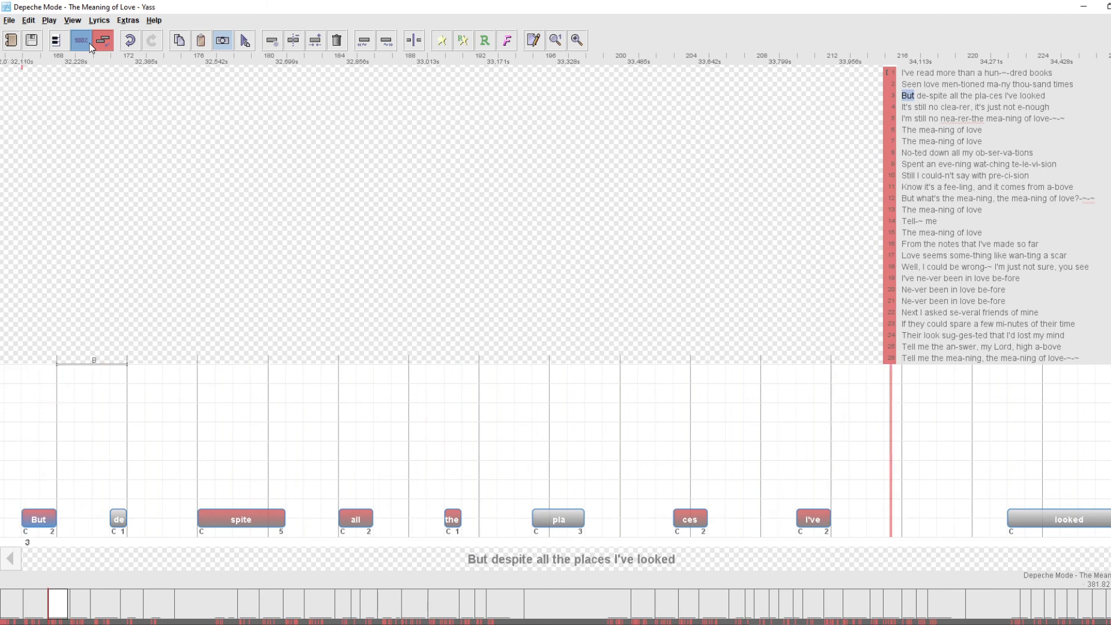
# - Reset the playback speed to 100% and play line 3 and its "But" note
pyautogui.click(76, 46)
pyautogui.press('p')
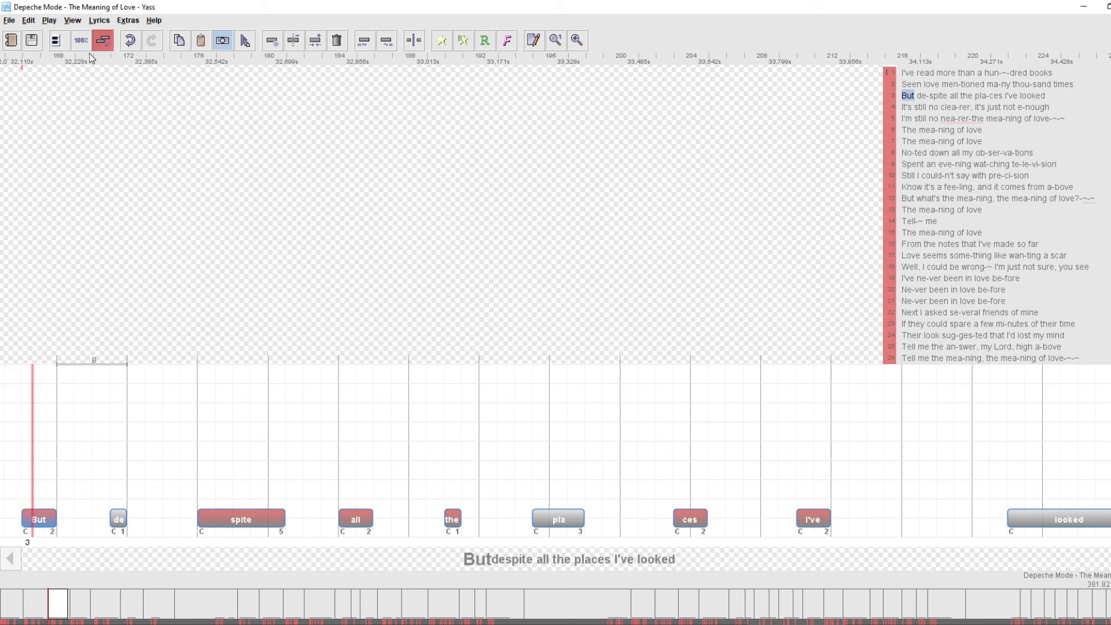
pyautogui.press('Right')
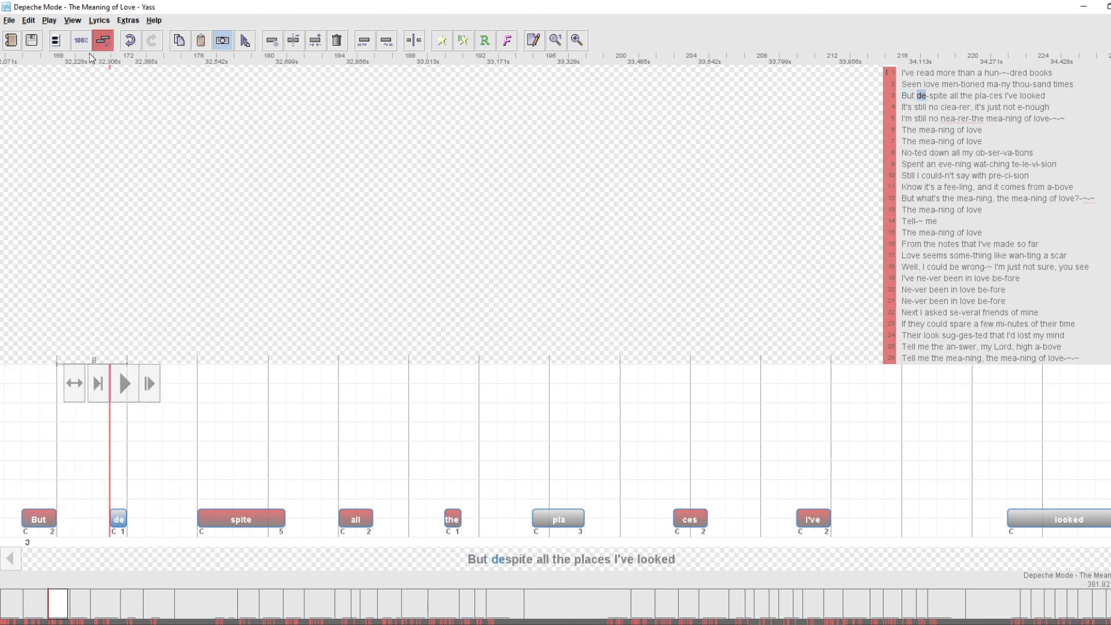
pyautogui.press('Left')
pyautogui.press('space')
pyautogui.press('space')
pyautogui.press('super+Down')
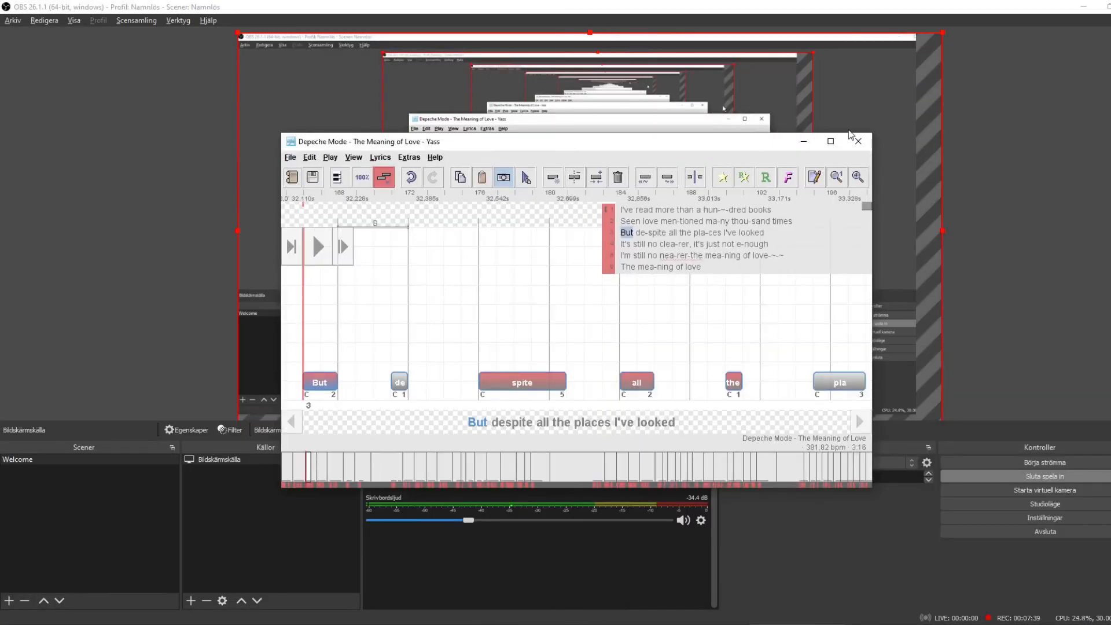
pyautogui.click(830, 141)
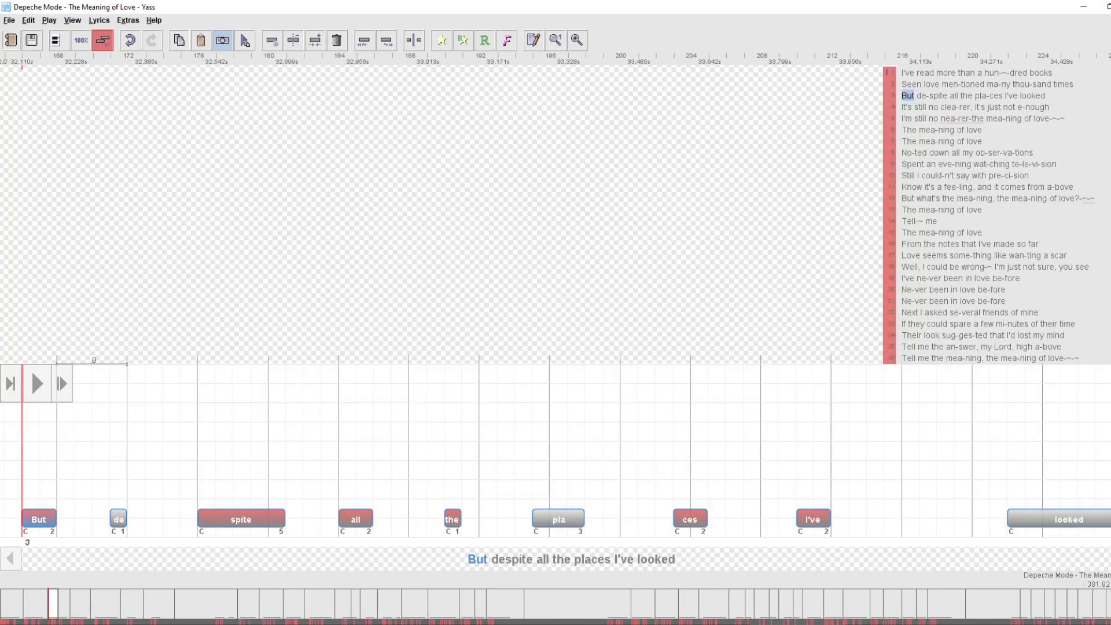
pyautogui.press('Right')
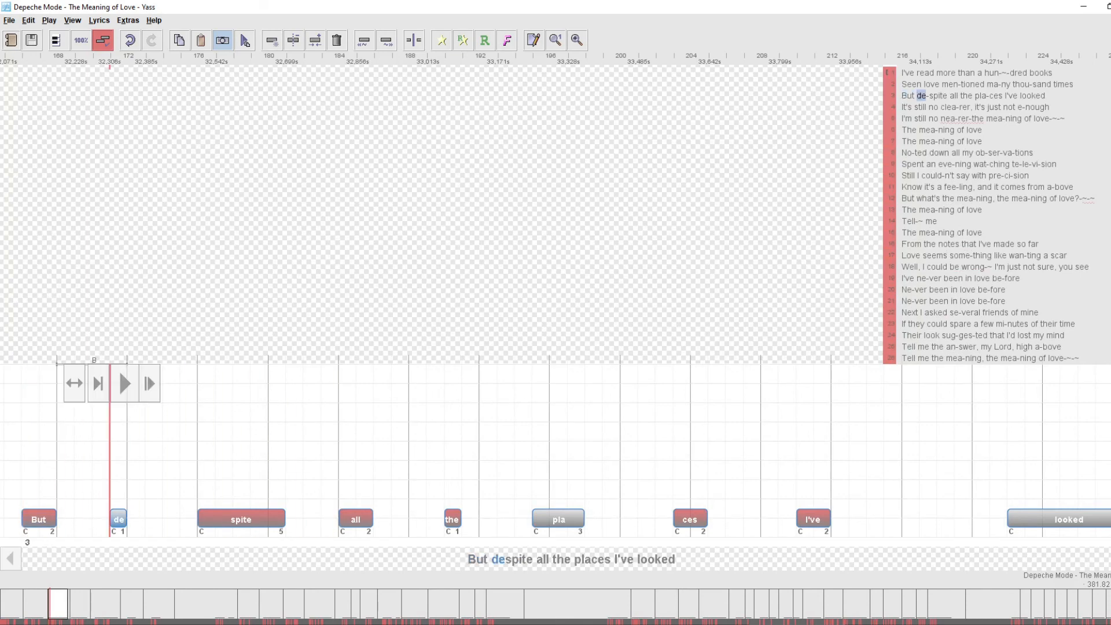
pyautogui.press('Left')
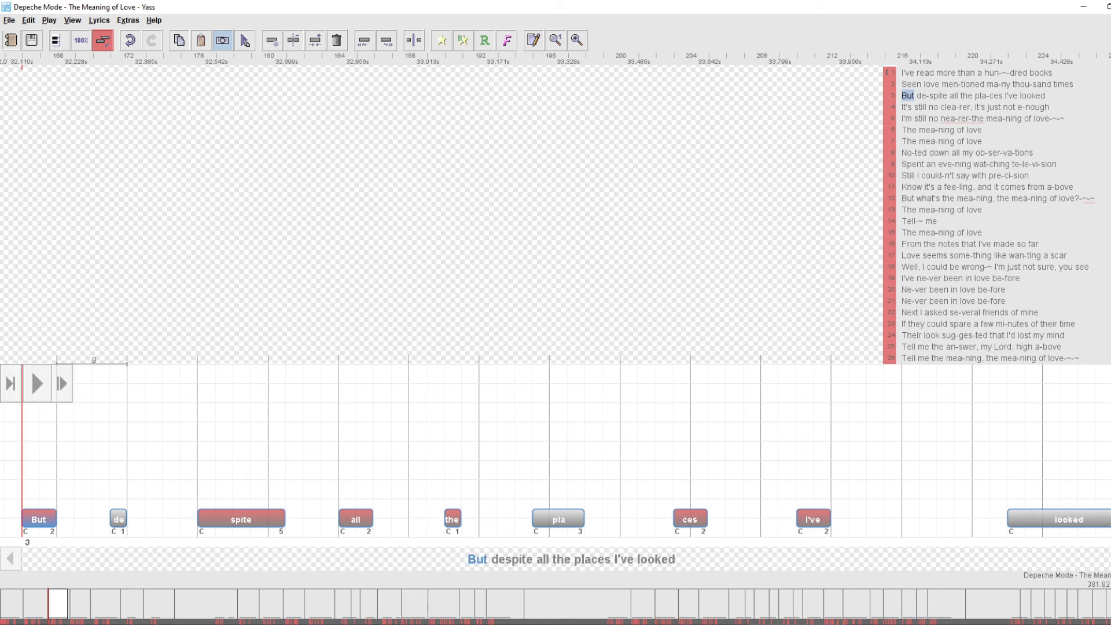
# - Move the start of line 3's "But" note earlier to make it 5 beats long, keeping its end in place
pyautogui.moveTo(26, 518); pyautogui.dragTo(7, 518)
pyautogui.press('space')
pyautogui.press('space')
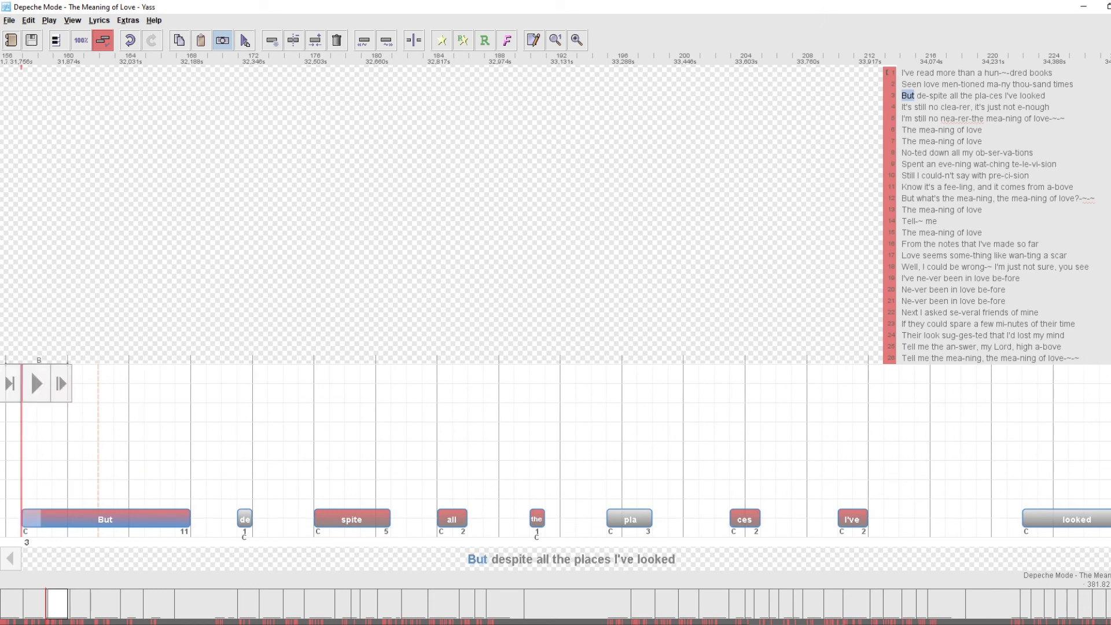
pyautogui.hotkey('ctrl', 'Right')
pyautogui.hotkey('ctrl', 'Right')
pyautogui.hotkey('ctrl', 'Right')
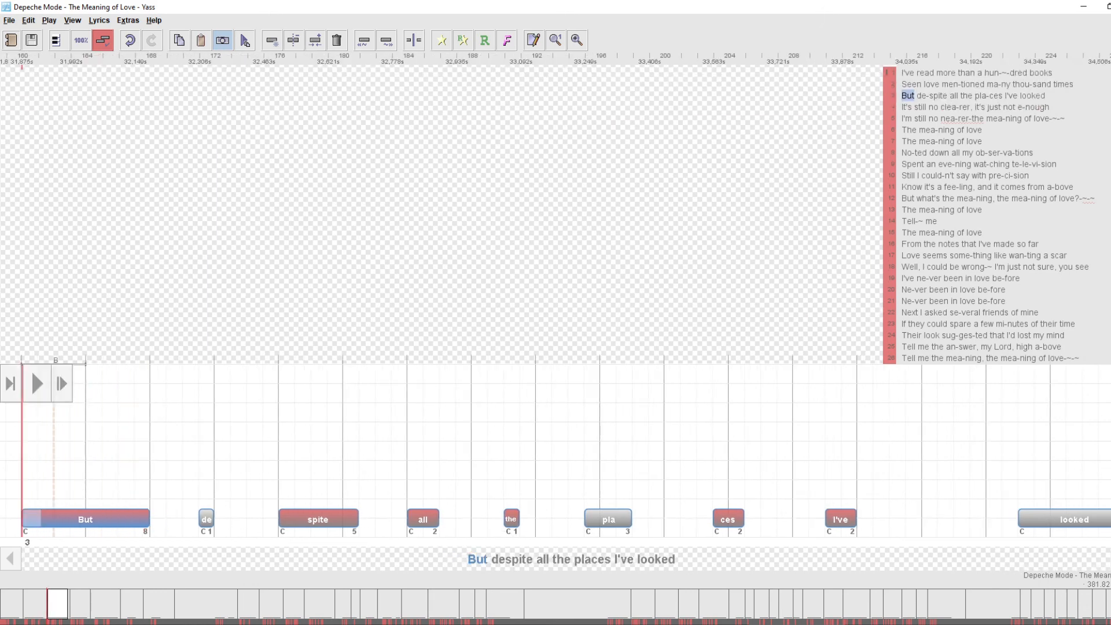
pyautogui.hotkey('ctrl', 'Right')
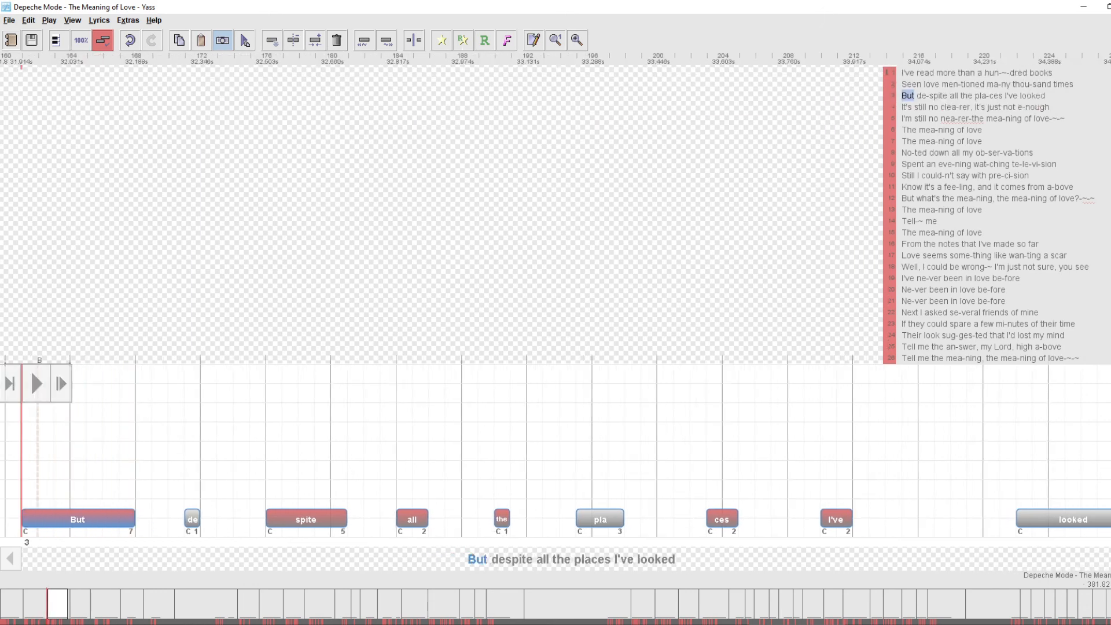
pyautogui.hotkey('ctrl', 'Right')
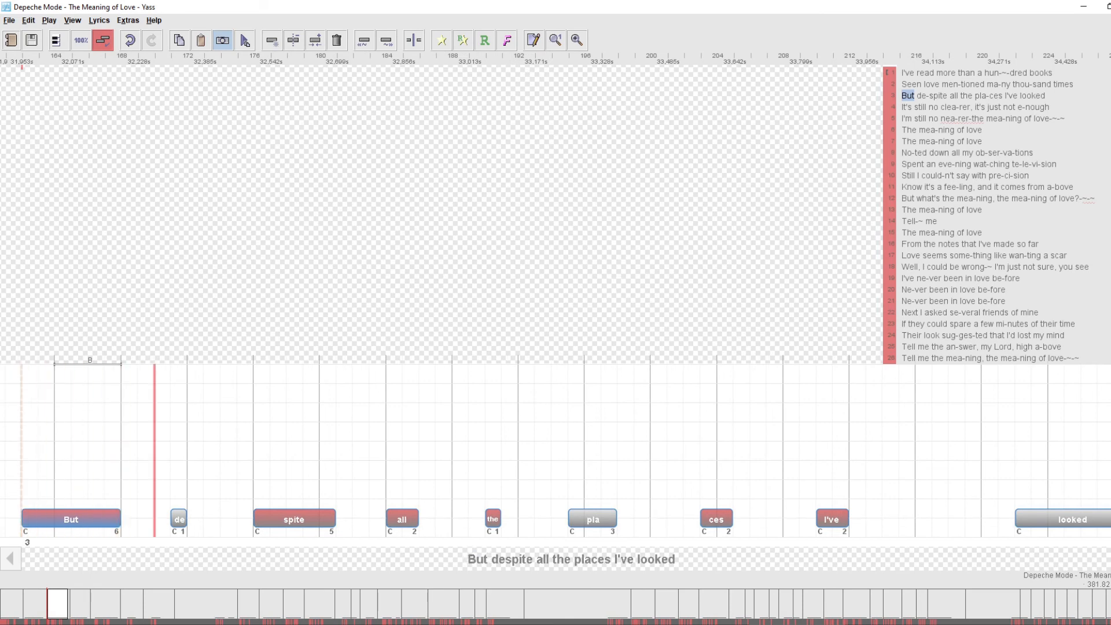
pyautogui.hotkey('ctrl', 'Right')
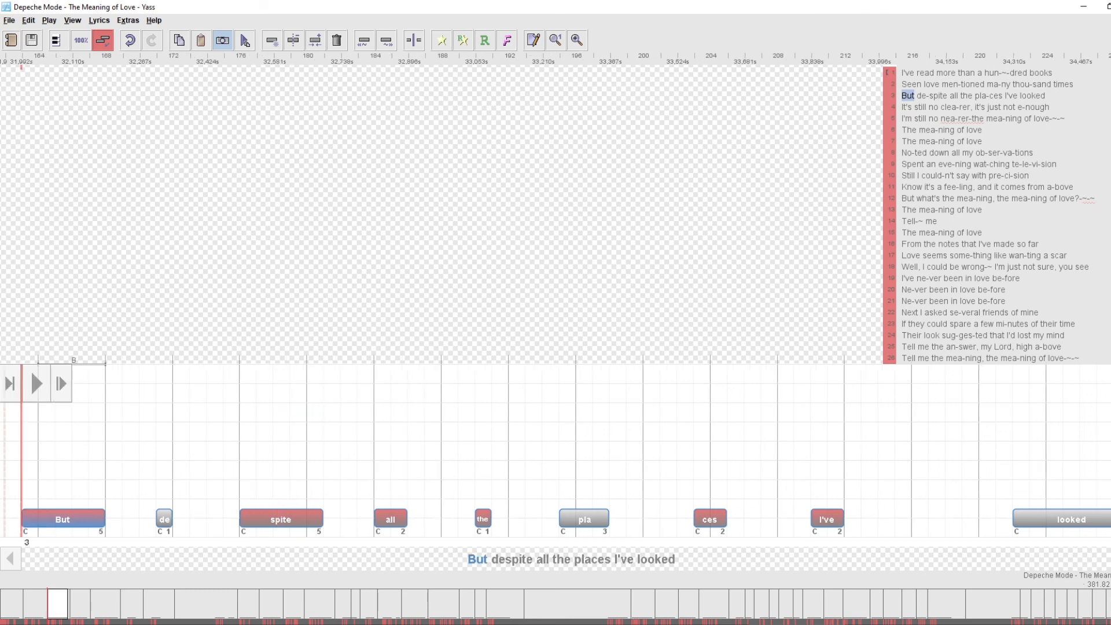
# - Replay the "But" note and line 3 from its beginning several times to check the first notes against the audio
pyautogui.press('p')
pyautogui.press('space')
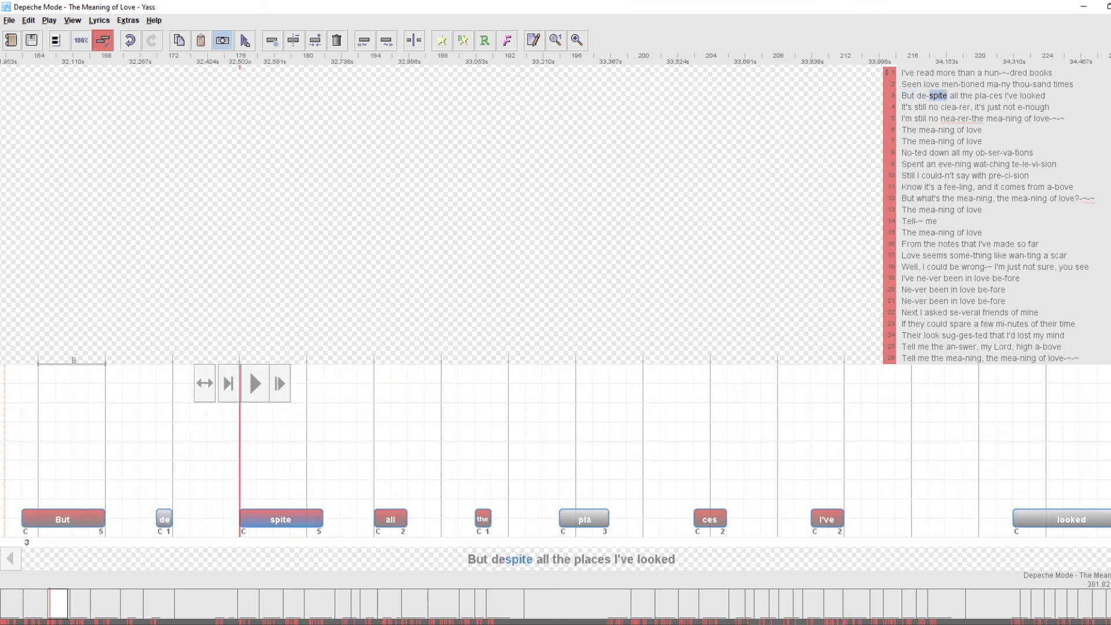
pyautogui.press('Home')
pyautogui.press('space')
pyautogui.press('space')
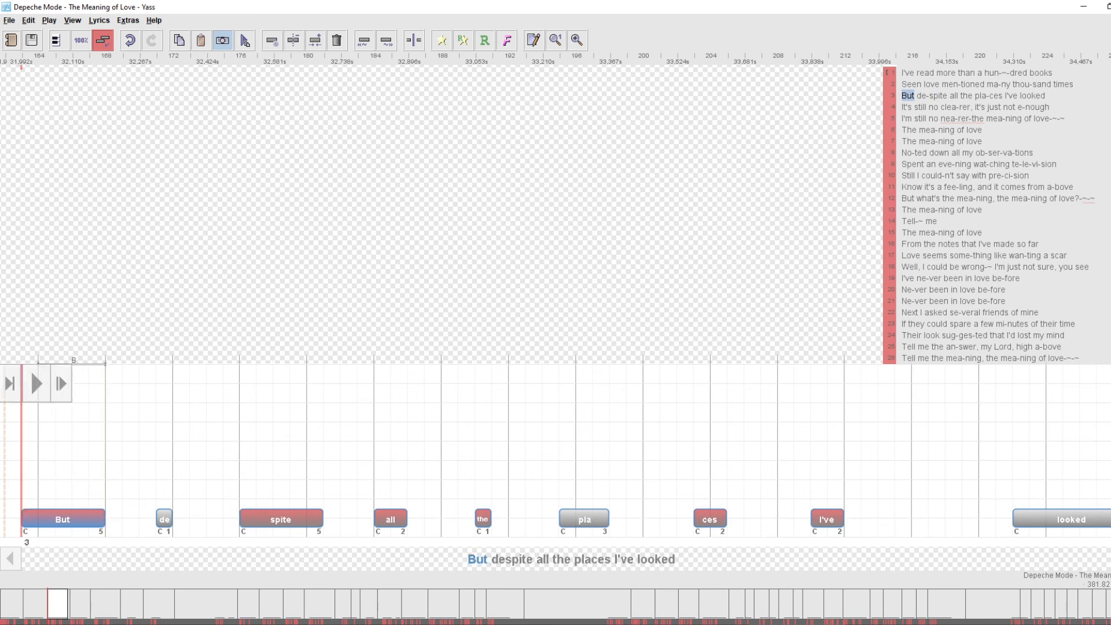
pyautogui.press('p')
pyautogui.press('p')
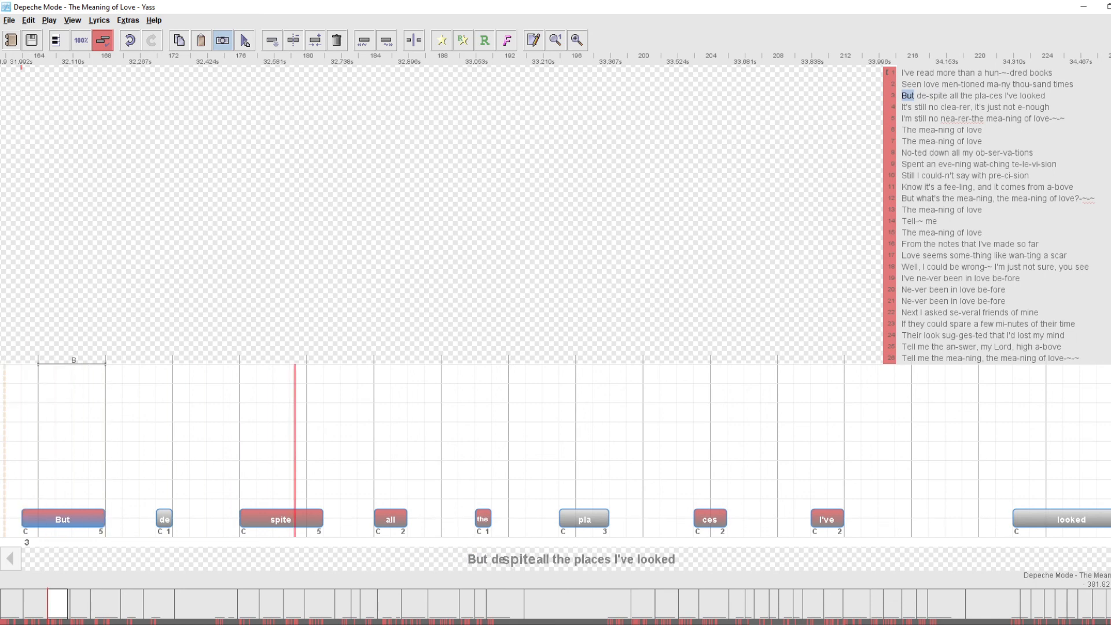
pyautogui.press('p')
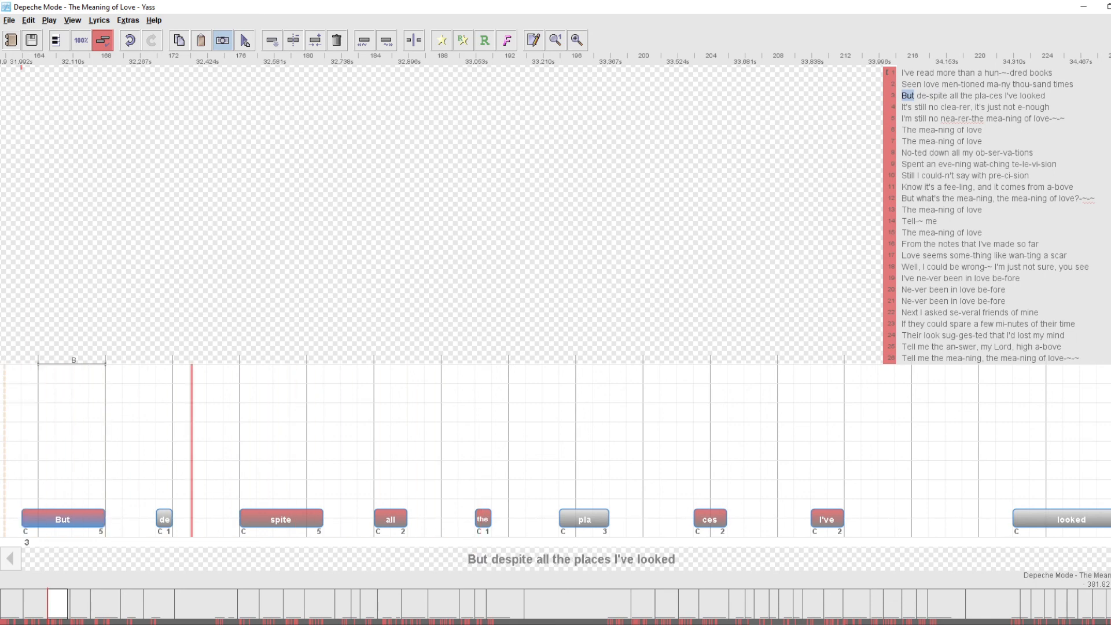
pyautogui.press('p')
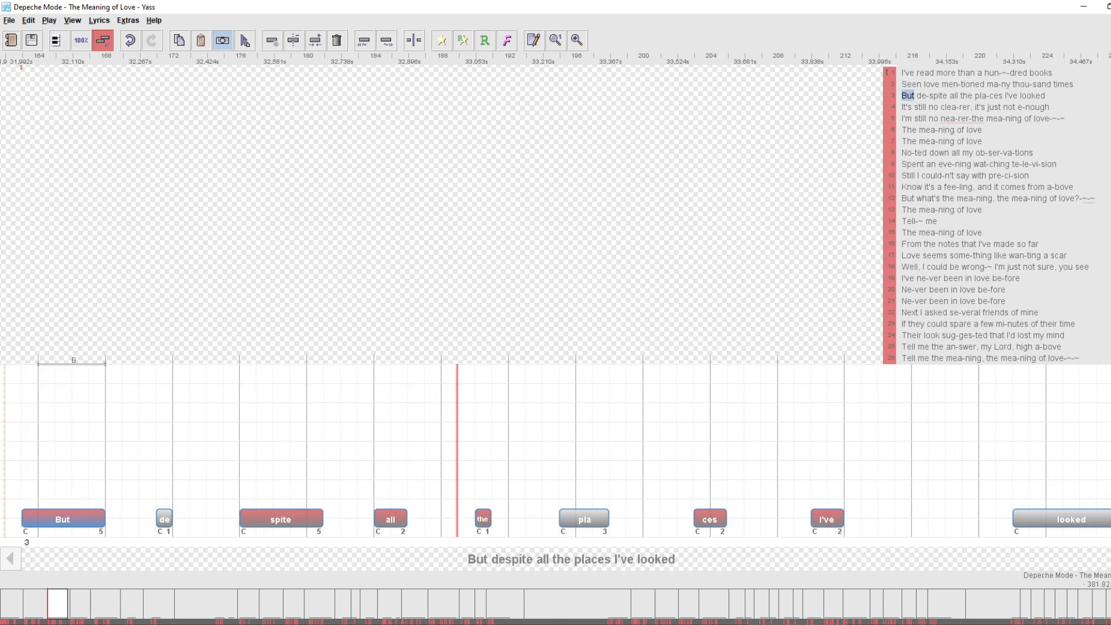
pyautogui.press('p')
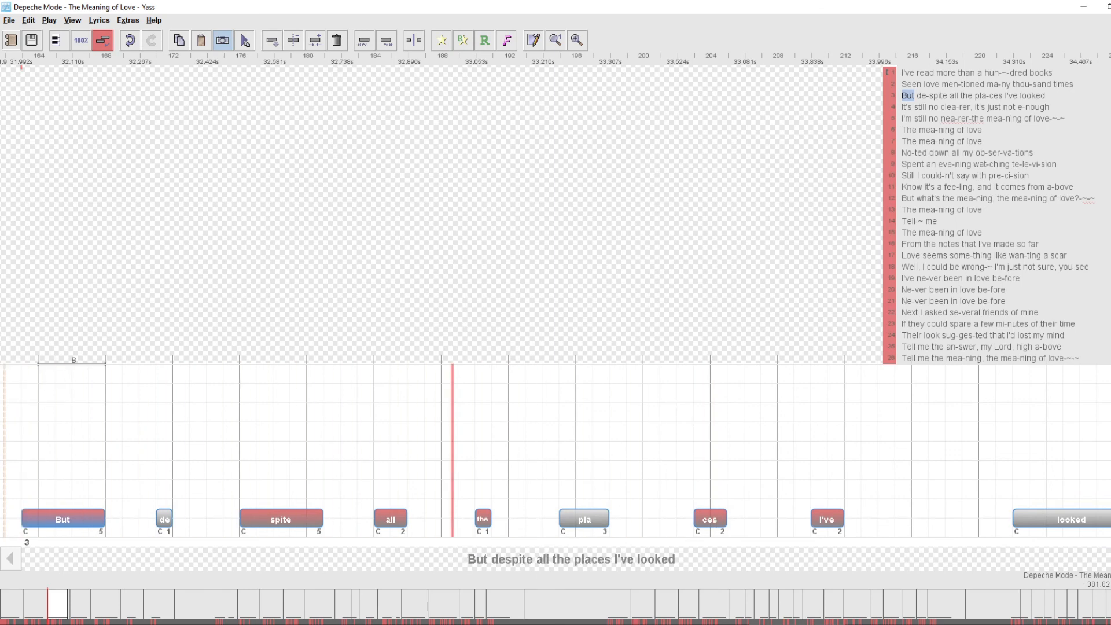
# - Slow playback to 50% and replay line 3 from "But"
pyautogui.click(81, 40)
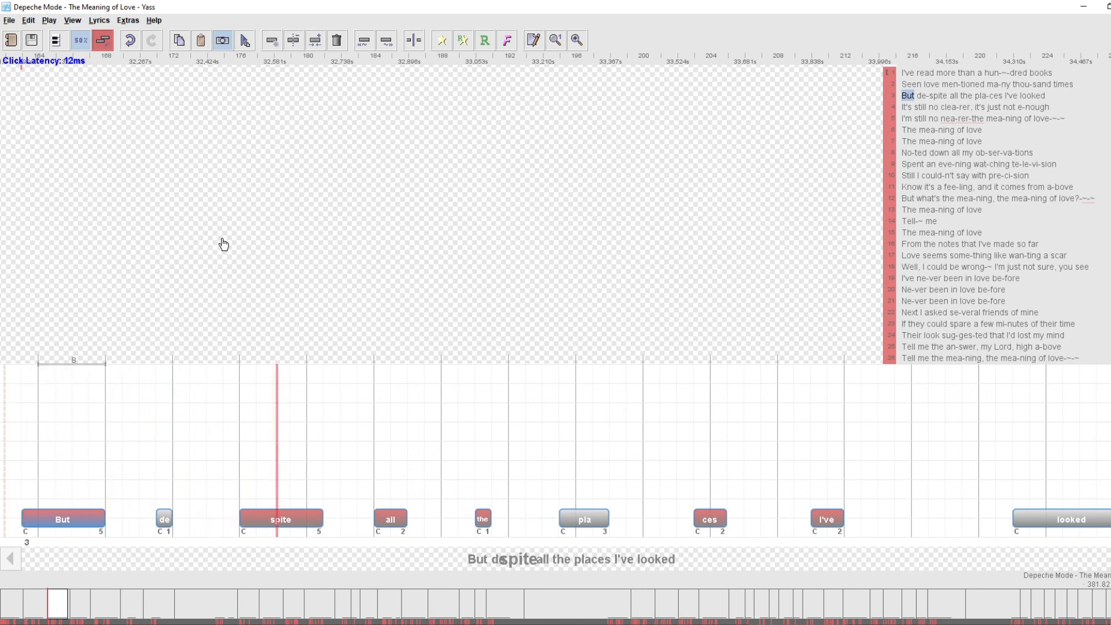
pyautogui.press('p')
pyautogui.press('p')
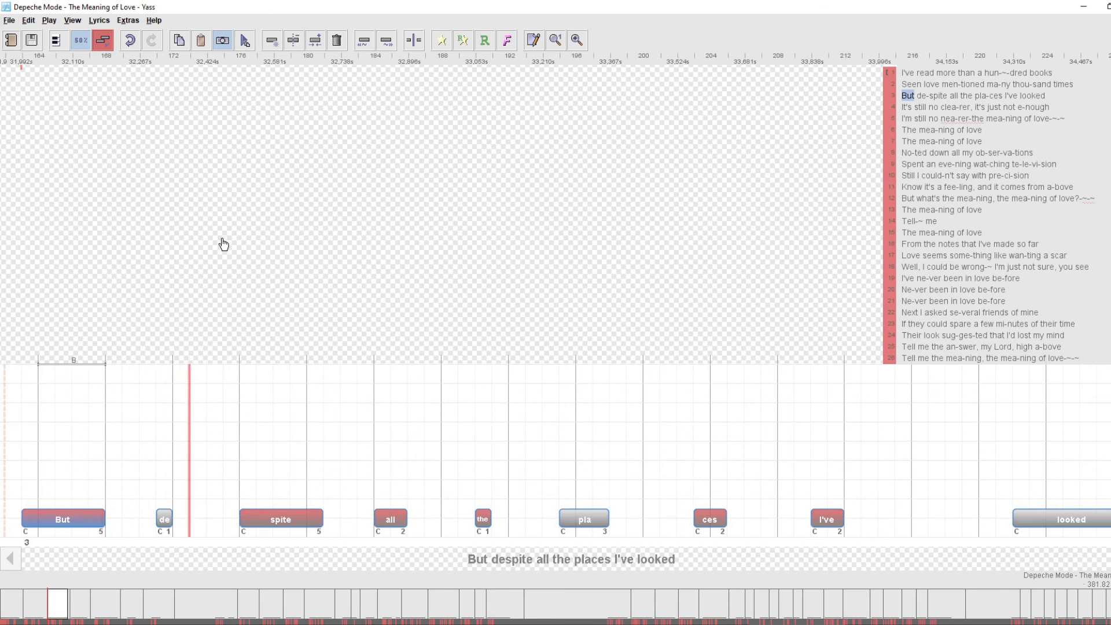
# - Extend the "de" note in line 3 two beats earlier to a length of 3 beats and play the line from it
pyautogui.press('Right')
pyautogui.press('Left')
pyautogui.press('Right')
pyautogui.hotkey('ctrl', 'Left')
pyautogui.hotkey('ctrl', 'Left')
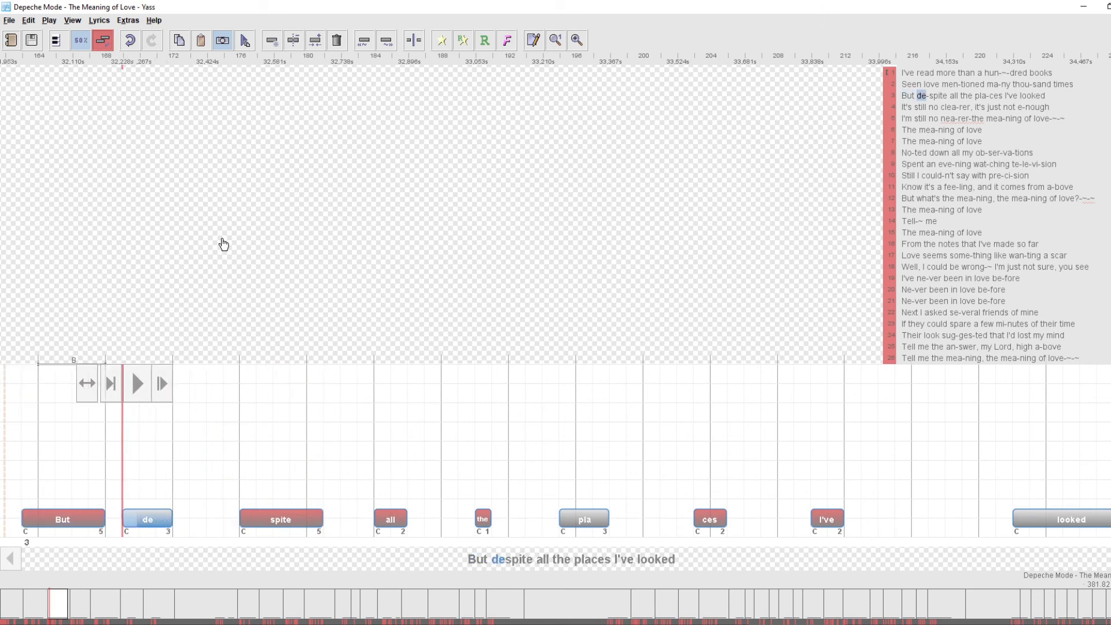
pyautogui.press('p')
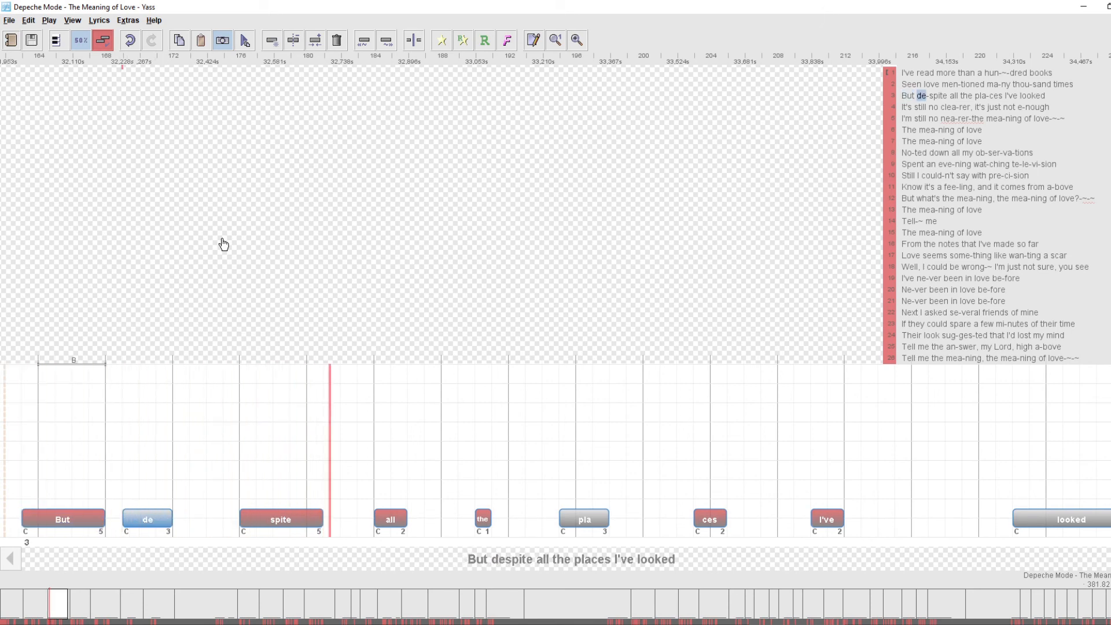
# - Shift the "spite" note in line 3 one beat earlier and play the line from it
pyautogui.press('Right')
pyautogui.hotkey('shift', 'Left')
pyautogui.press('p')
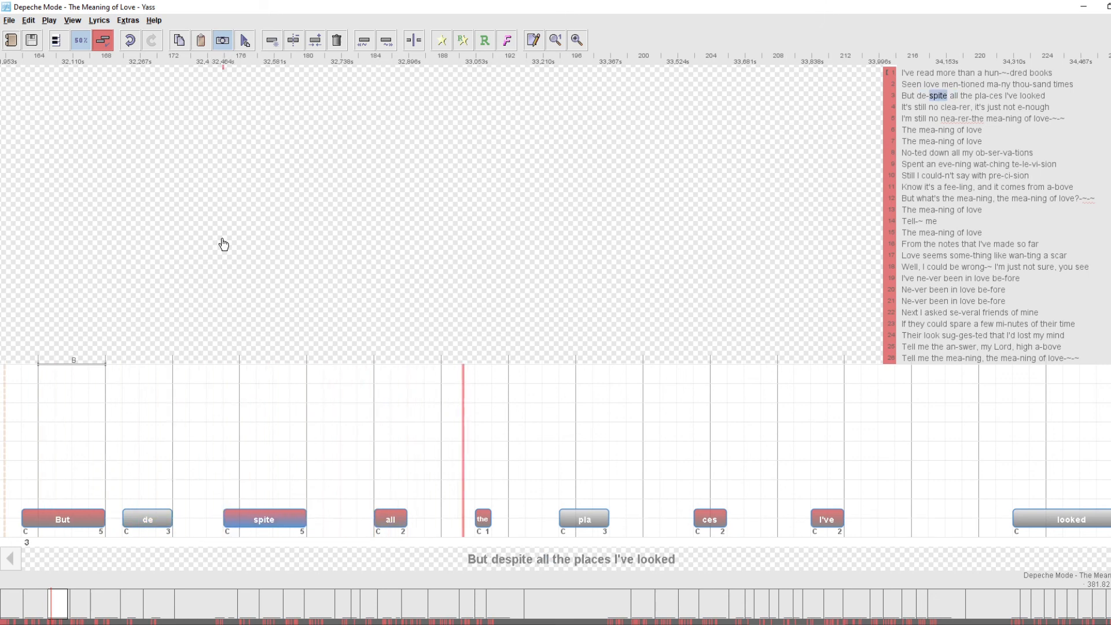
# - Shift the "all" note in line 3 three beats earlier, comparing it with a two-beat shift by playing from it
pyautogui.press('Right')
pyautogui.hotkey('shift', 'Left')
pyautogui.hotkey('shift', 'Left')
pyautogui.hotkey('shift', 'Left')
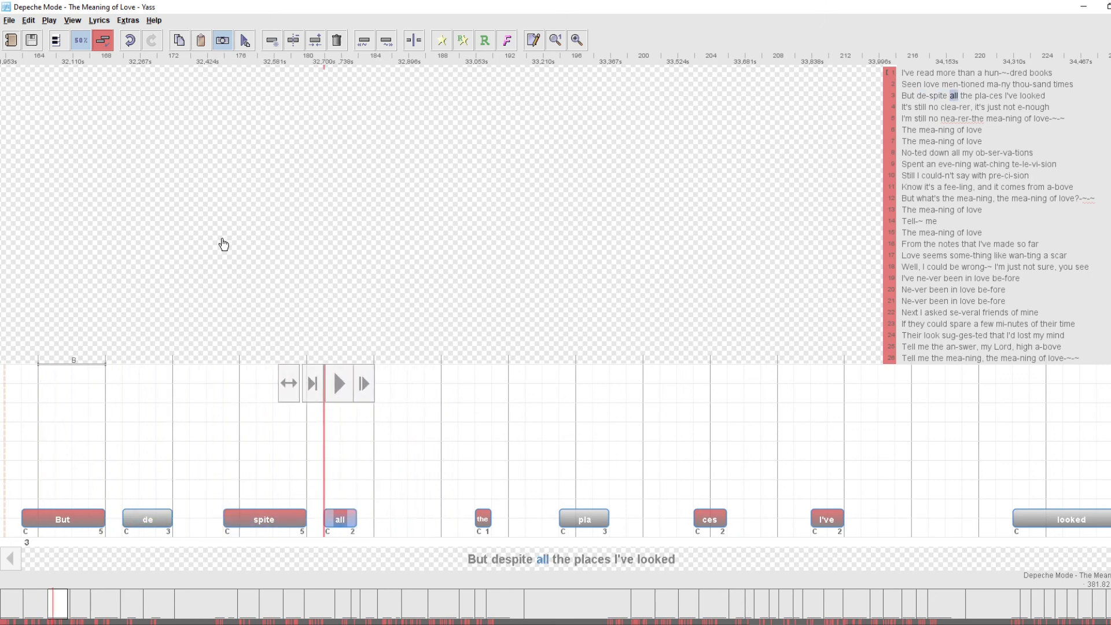
pyautogui.hotkey('shift', 'Right')
pyautogui.press('p')
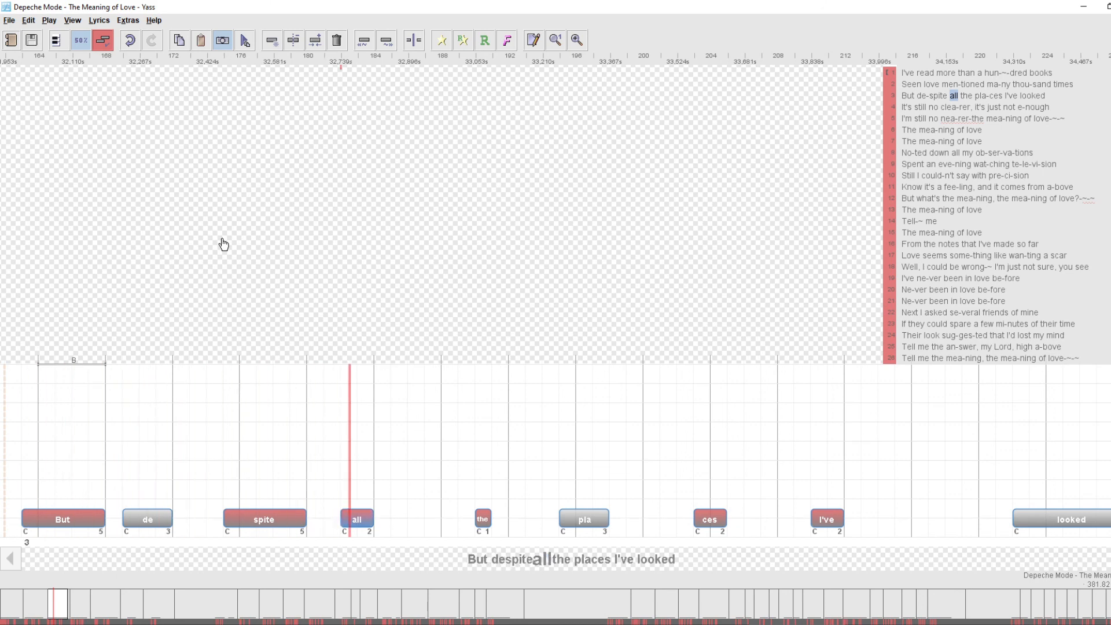
pyautogui.hotkey('shift', 'Left')
pyautogui.press('p')
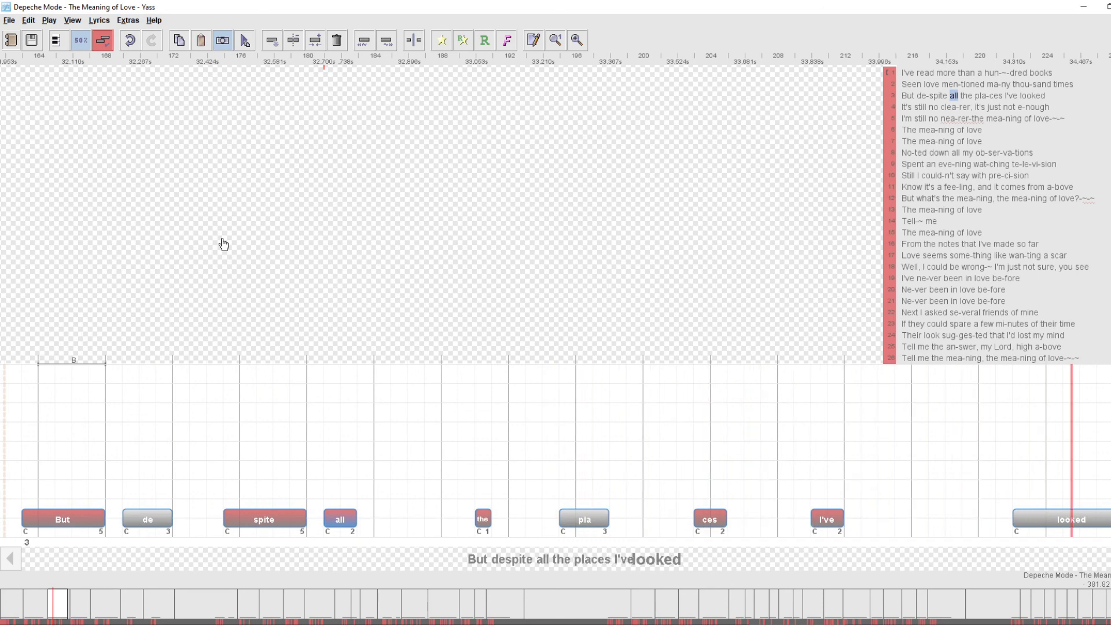
# - Replay line 3 to its final "looked" note to check the timing of the remaining notes
pyautogui.press('Left')
pyautogui.press('Left')
pyautogui.press('Left')
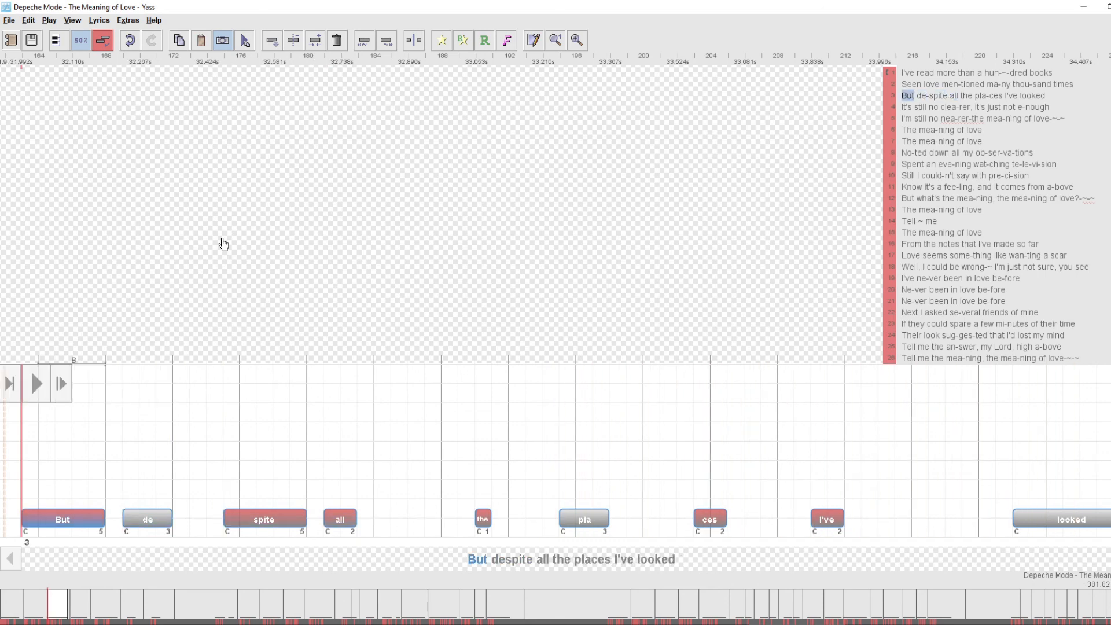
pyautogui.press('End')
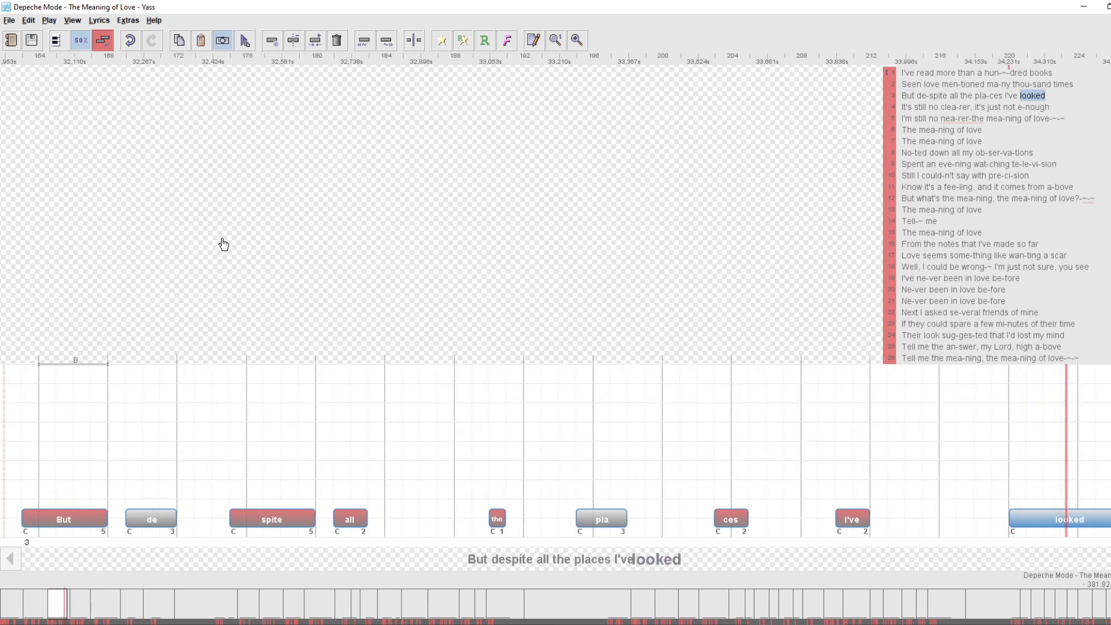
pyautogui.press('p')
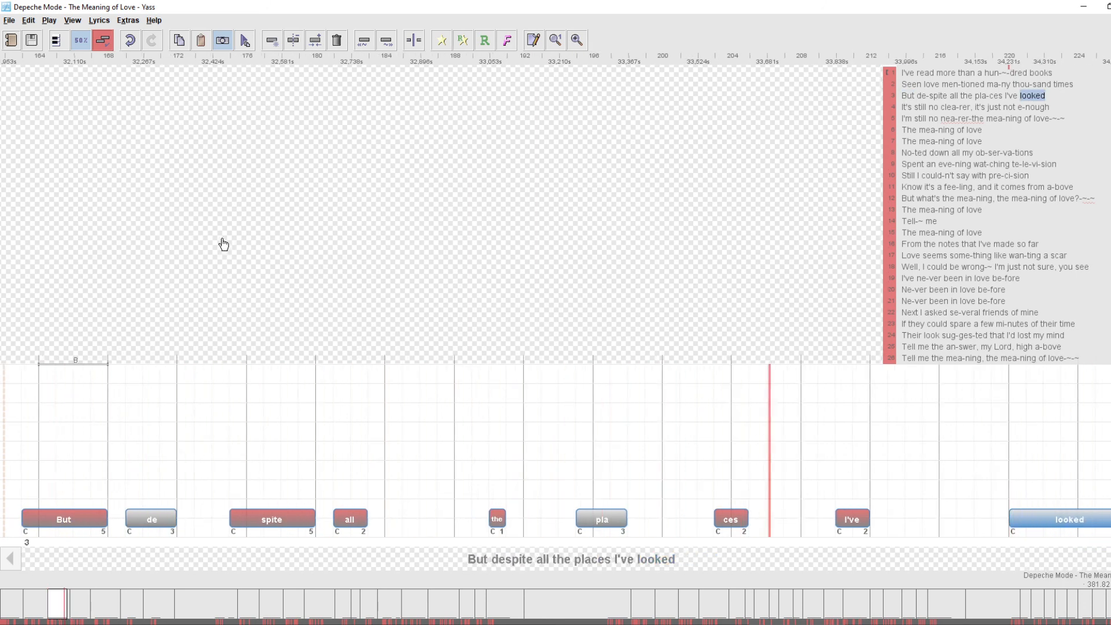
# - Extend the "the" note in line 3 one beat earlier to a length of 2 beats and play from it
pyautogui.press('Left')
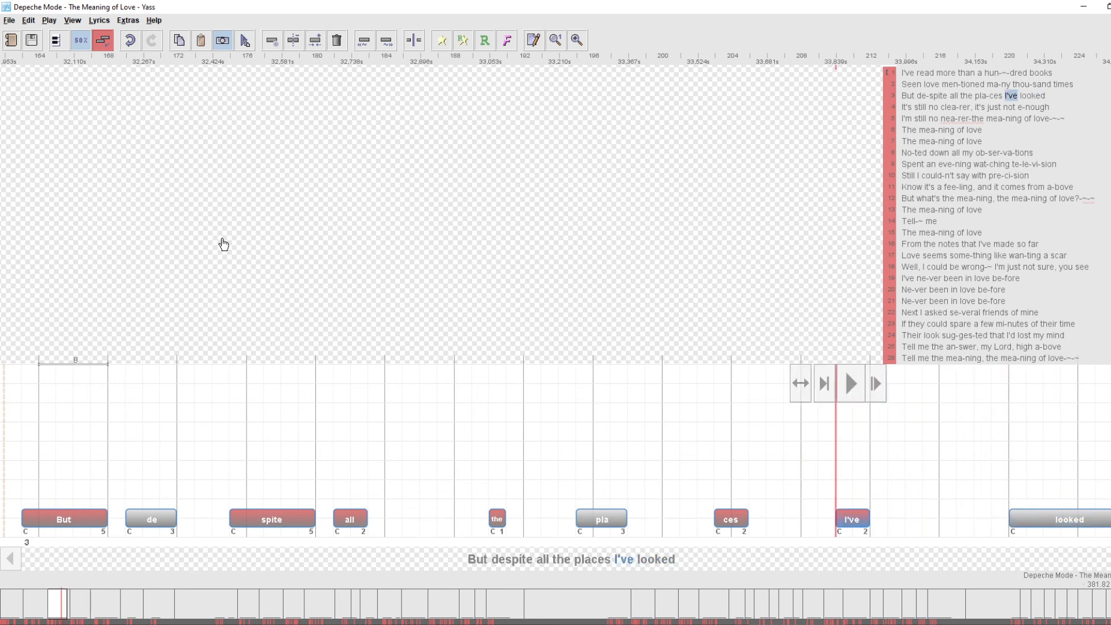
pyautogui.press('Left')
pyautogui.press('Left')
pyautogui.press('Left')
pyautogui.hotkey('shift', 'Left')
pyautogui.press('p')
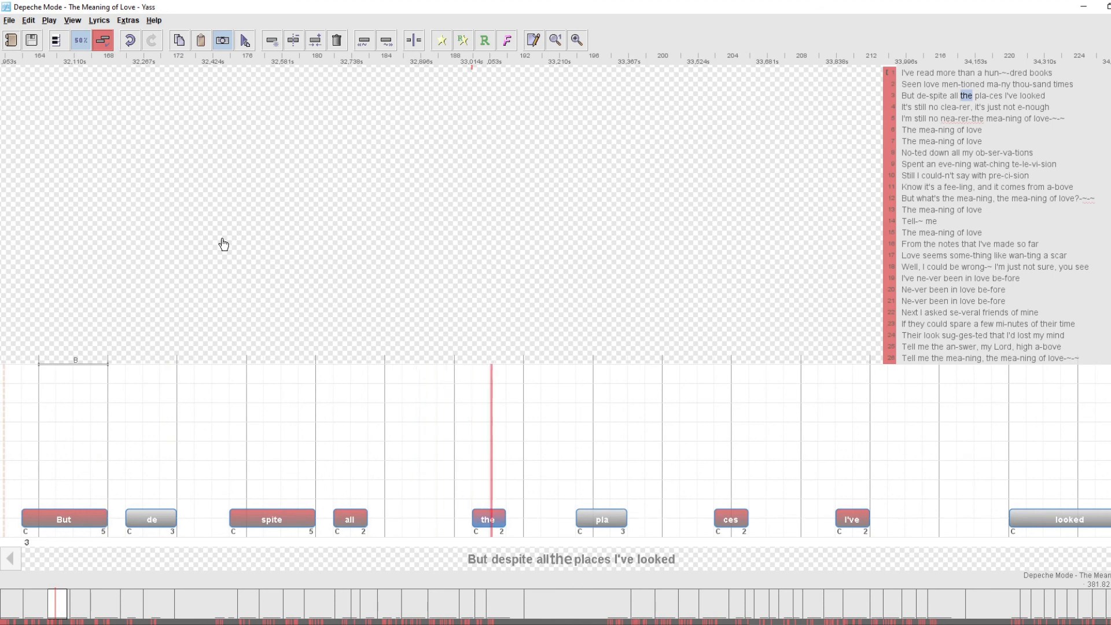
# - Switch to the next playback speed for checking the "the" note in line 3
pyautogui.click(83, 45)
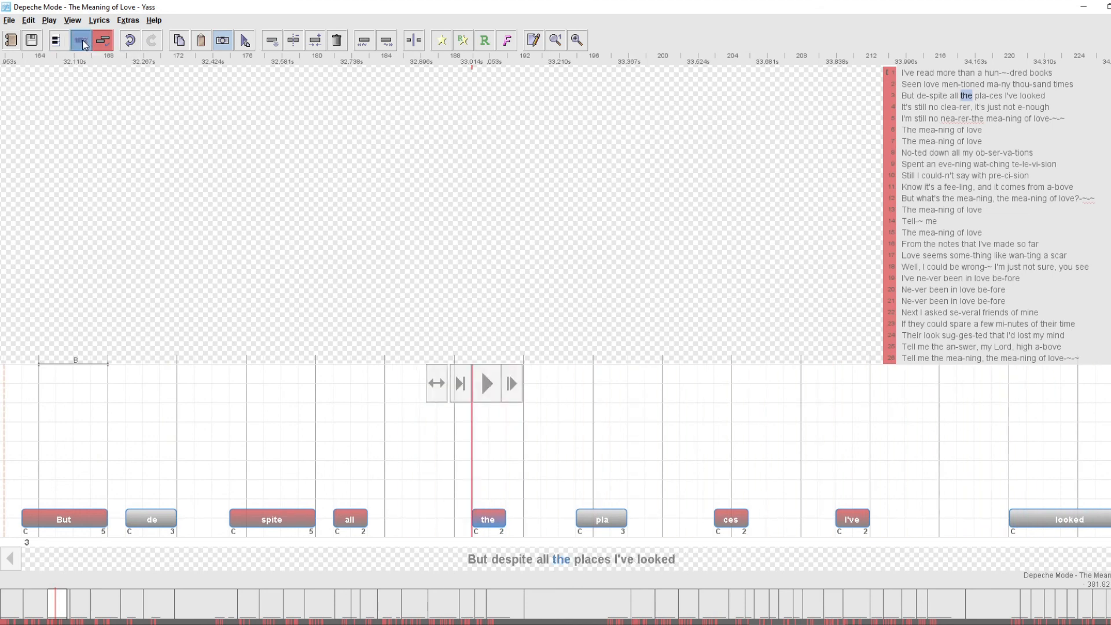